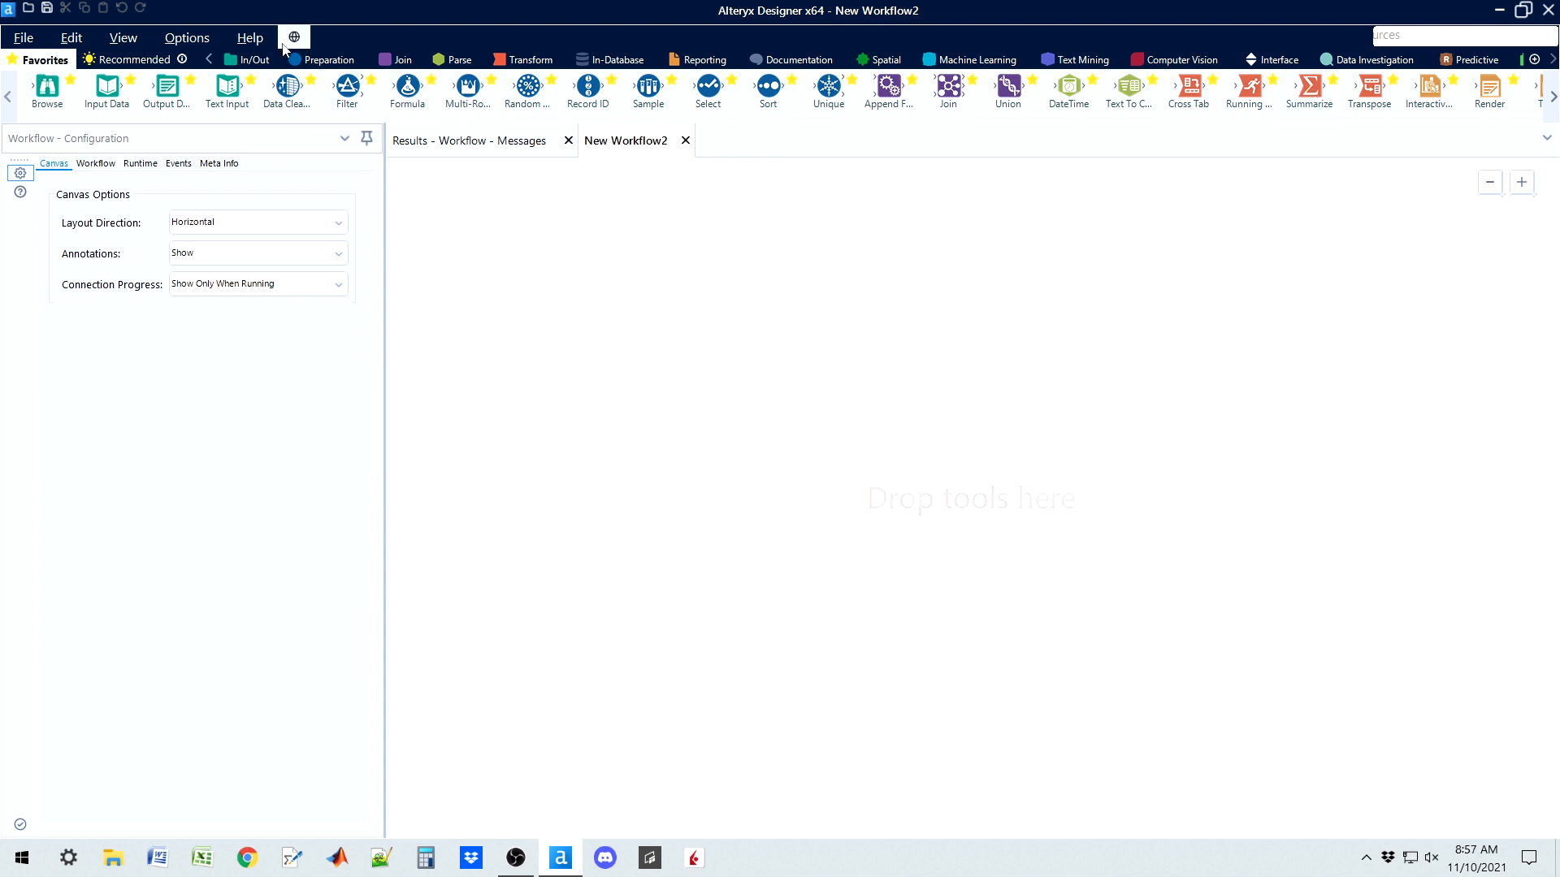
pyautogui.click(328, 65)
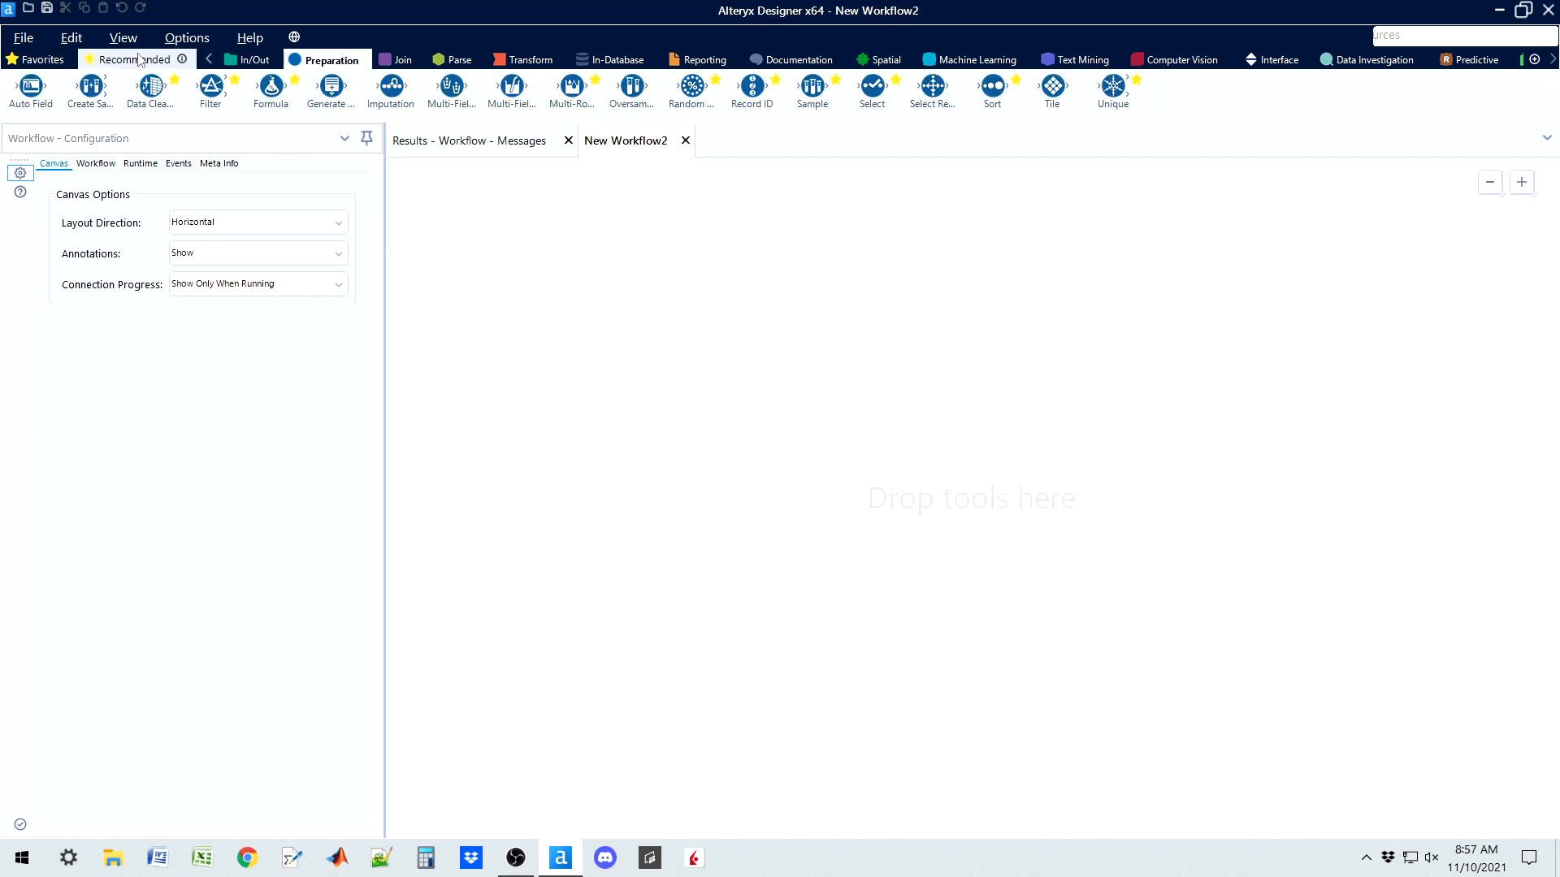
pyautogui.click(51, 64)
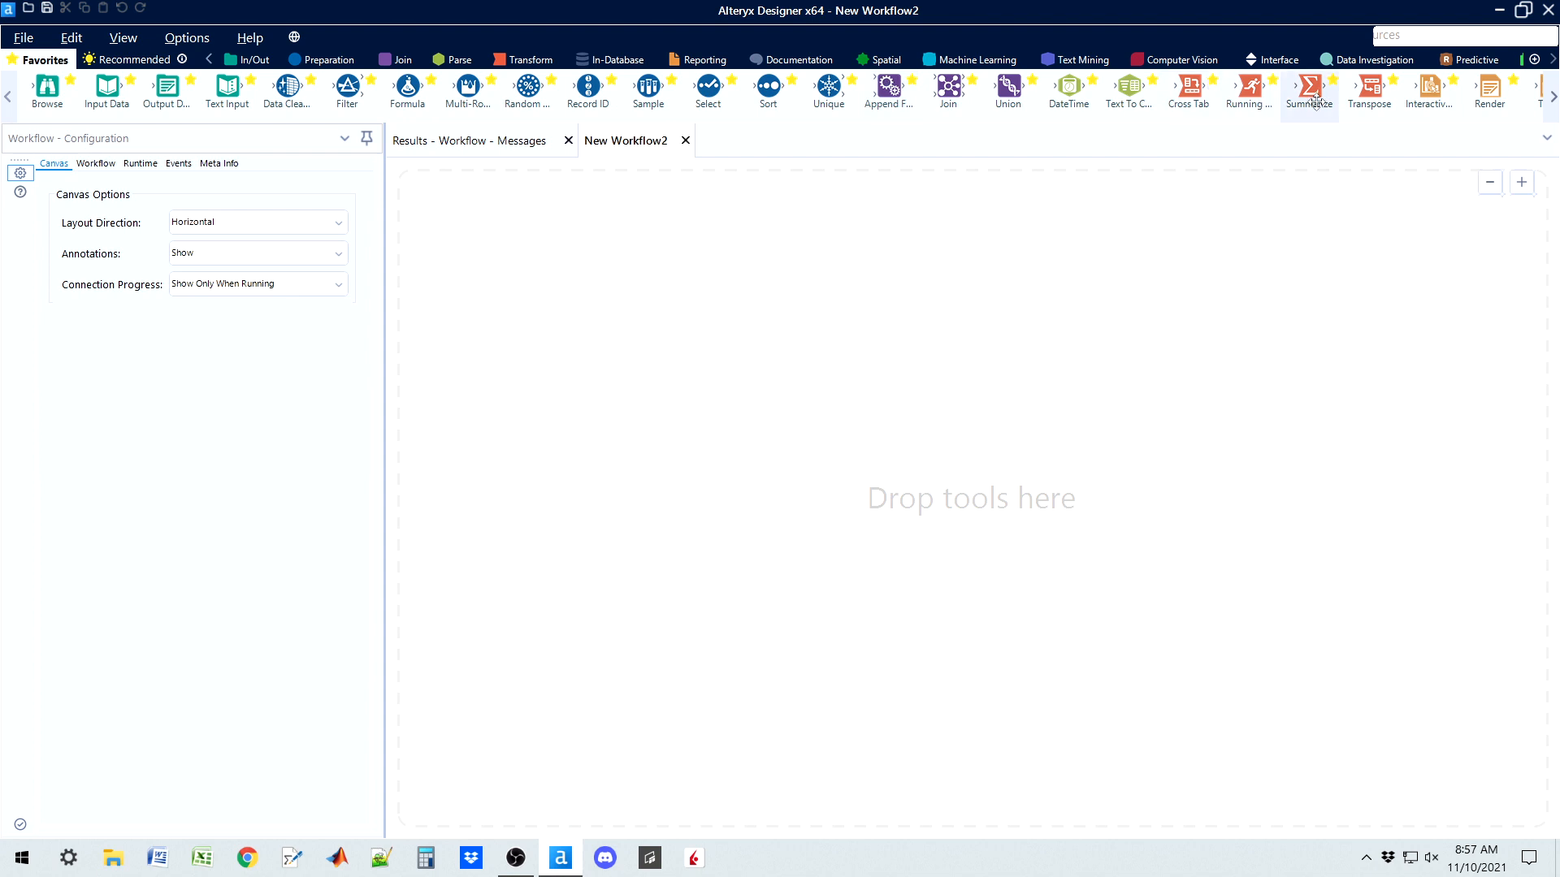
pyautogui.click(529, 58)
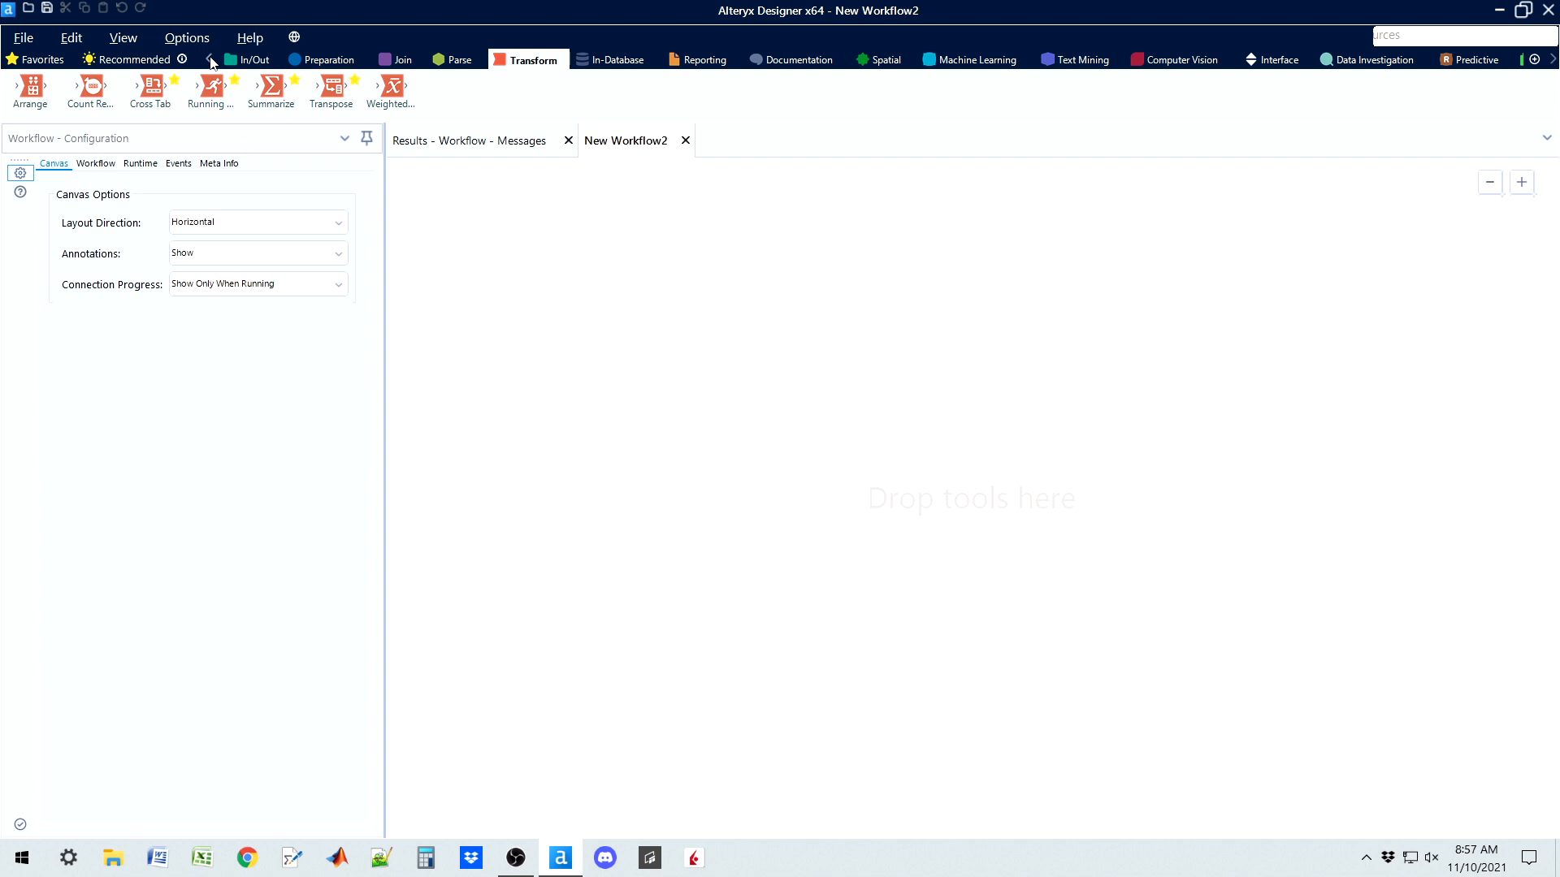
pyautogui.click(42, 63)
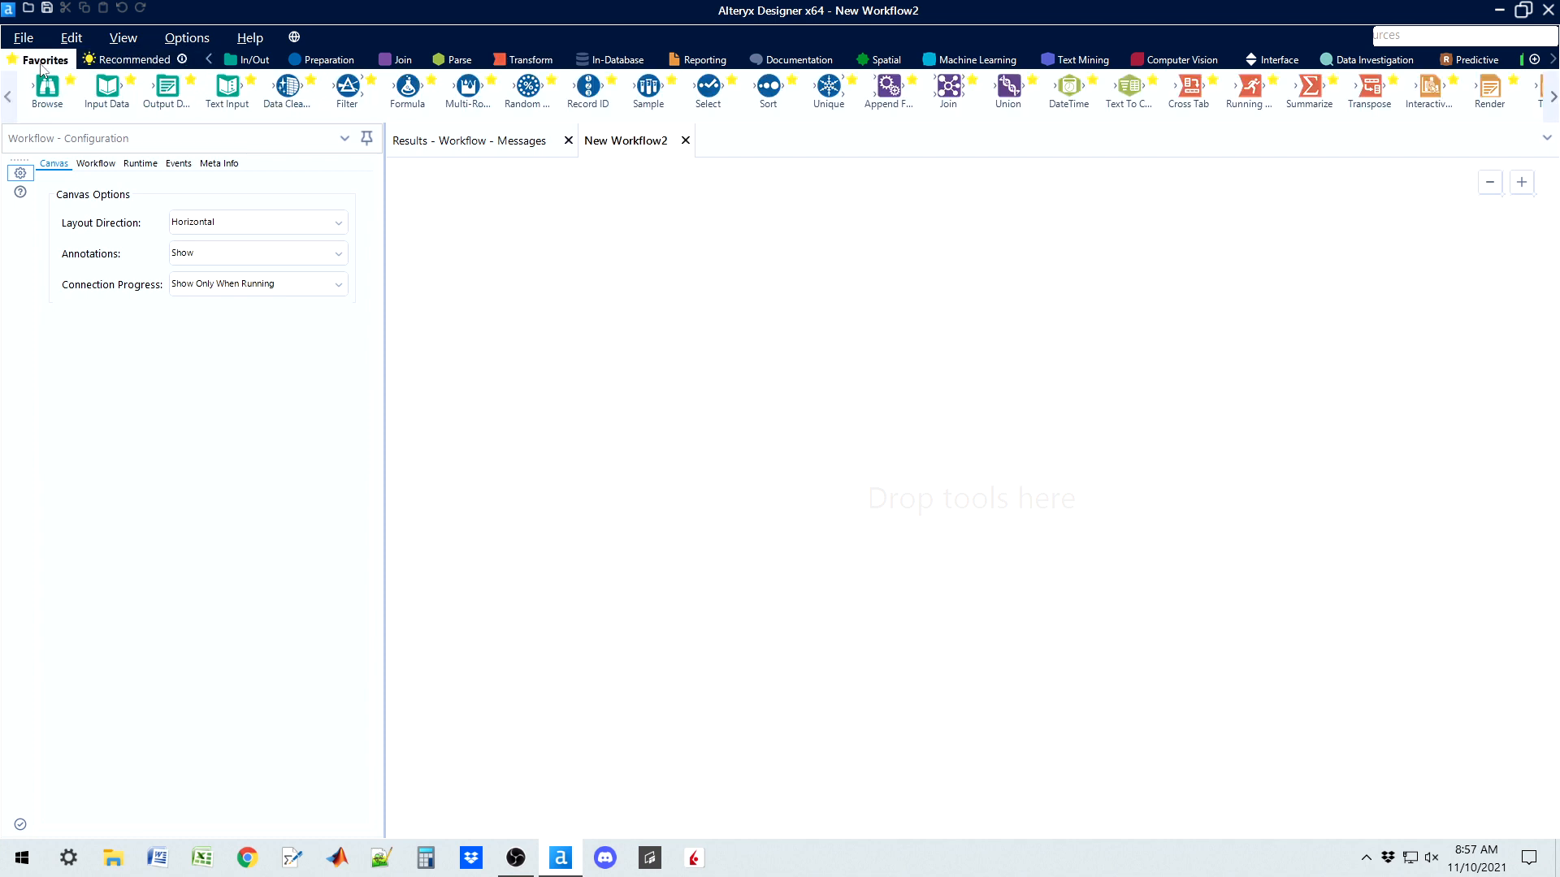
pyautogui.moveTo(766, 91); pyautogui.dragTo(763, 98)
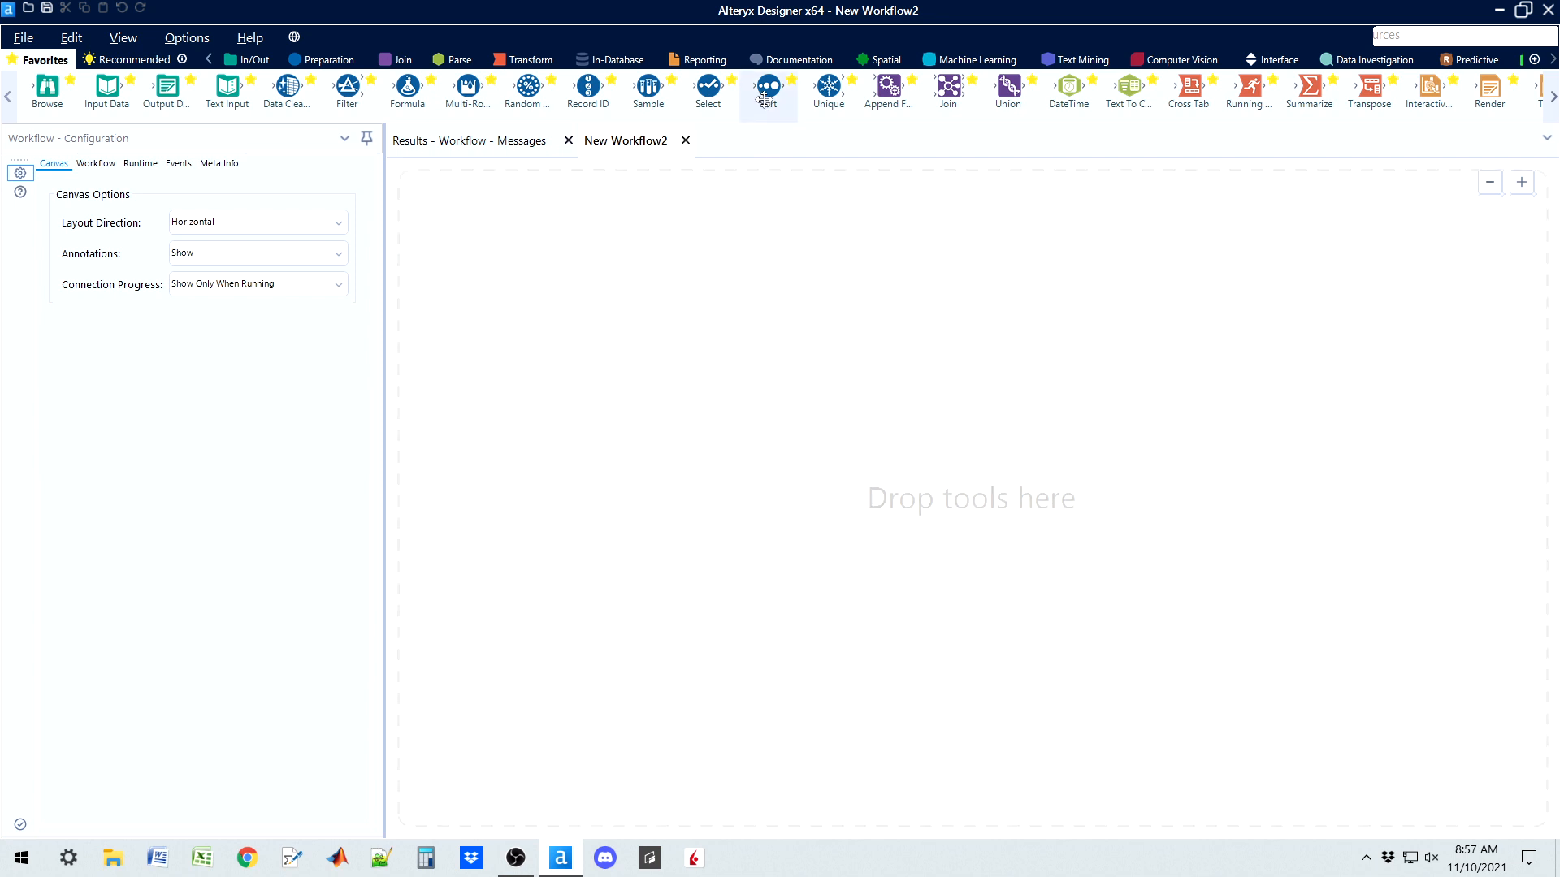
# Add an Input Data tool to the canvas and connect it to Ending Inventory June 2016.csv on the Desktop
pyautogui.moveTo(764, 98); pyautogui.dragTo(480, 249)
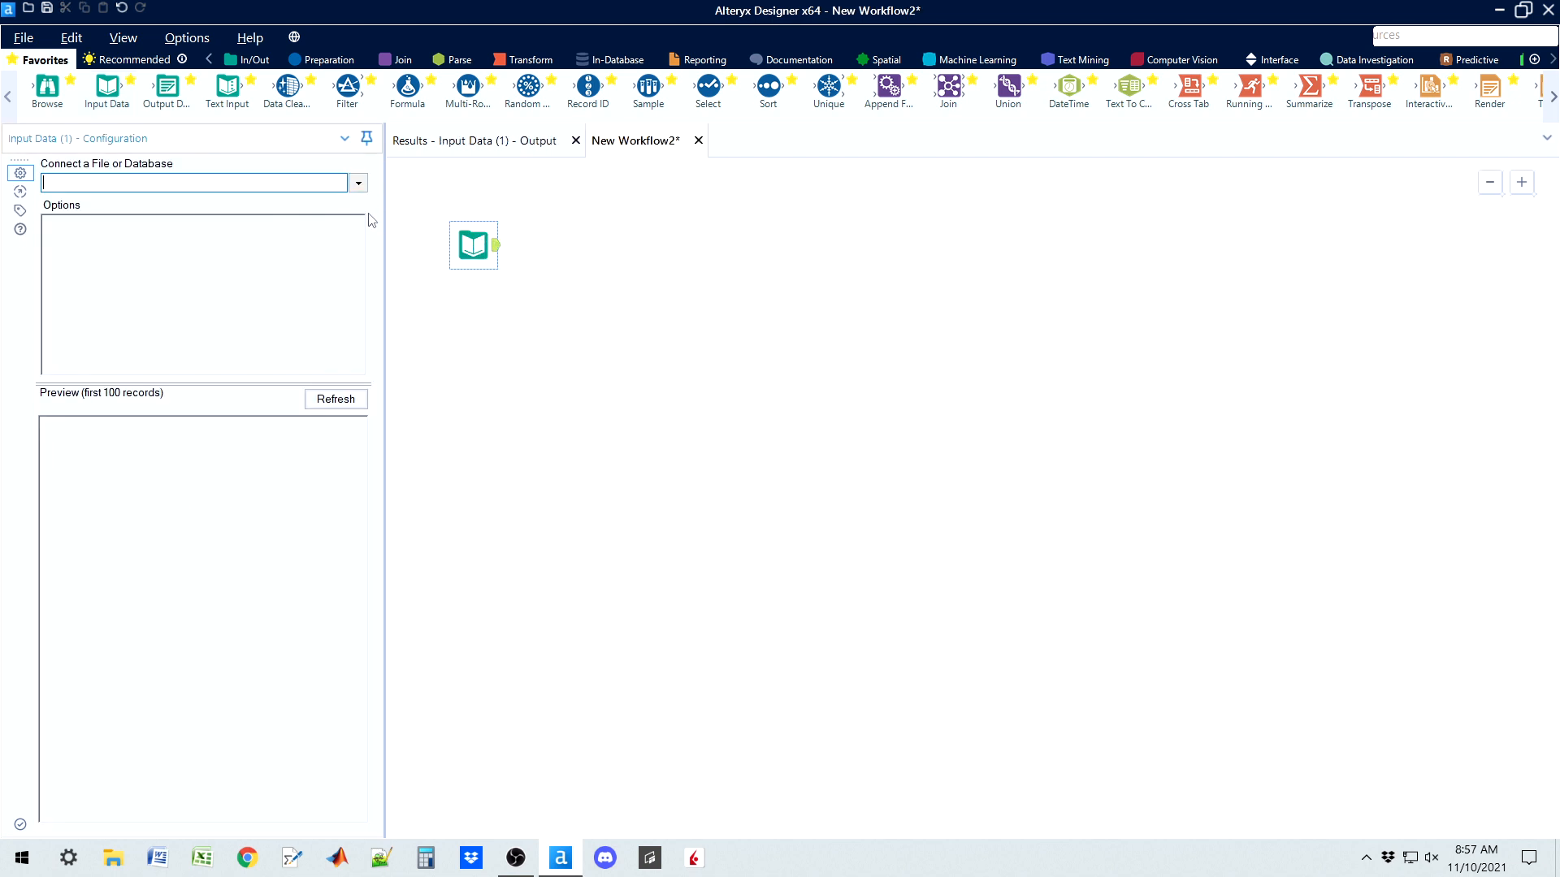
pyautogui.click(358, 185)
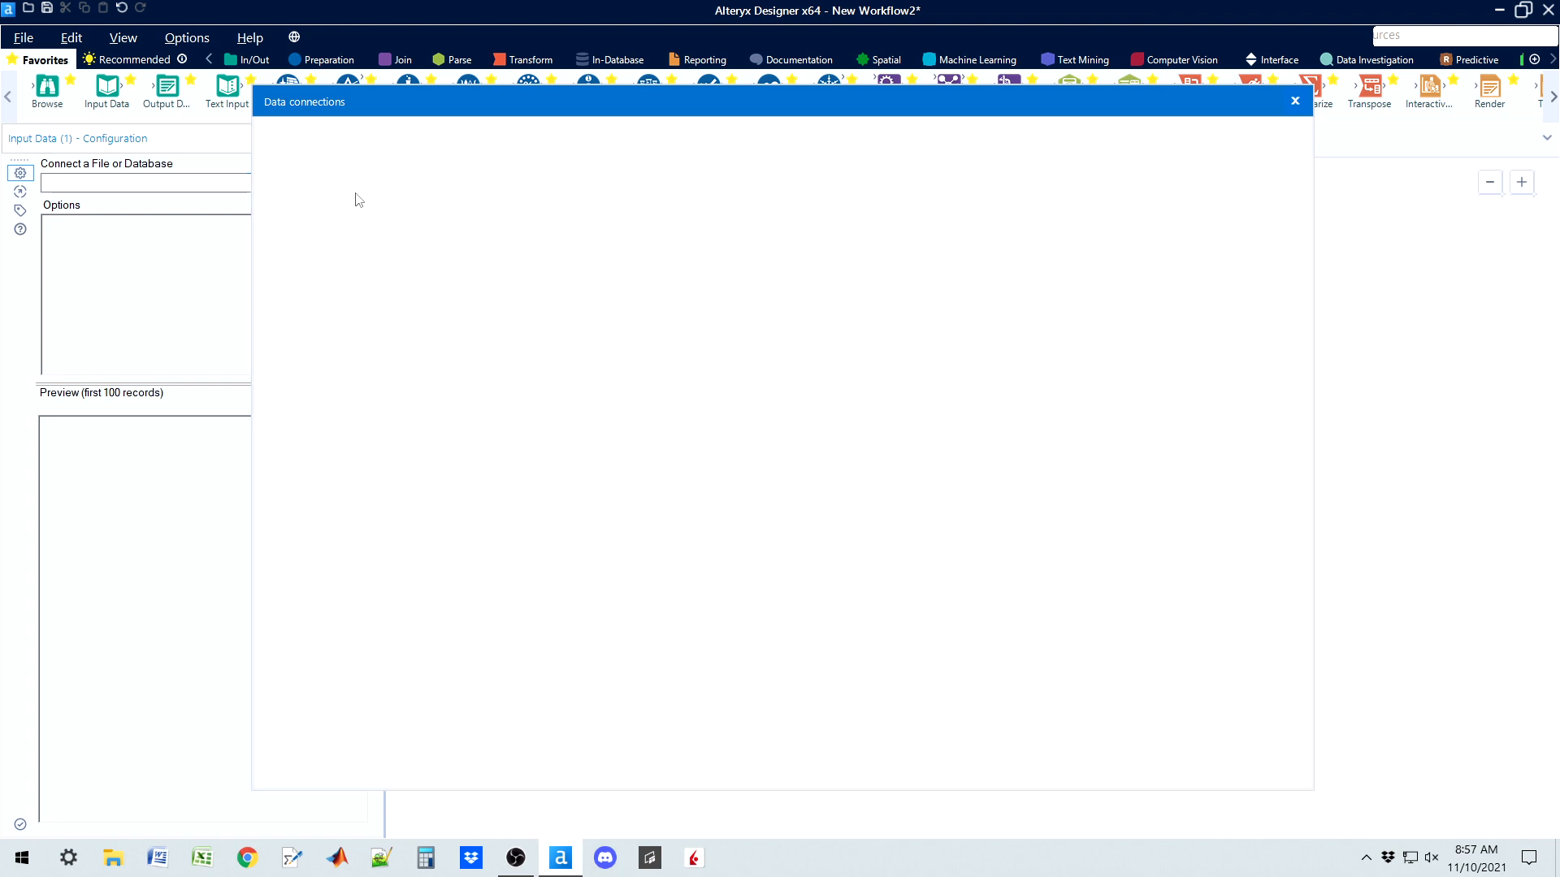
pyautogui.click(315, 212)
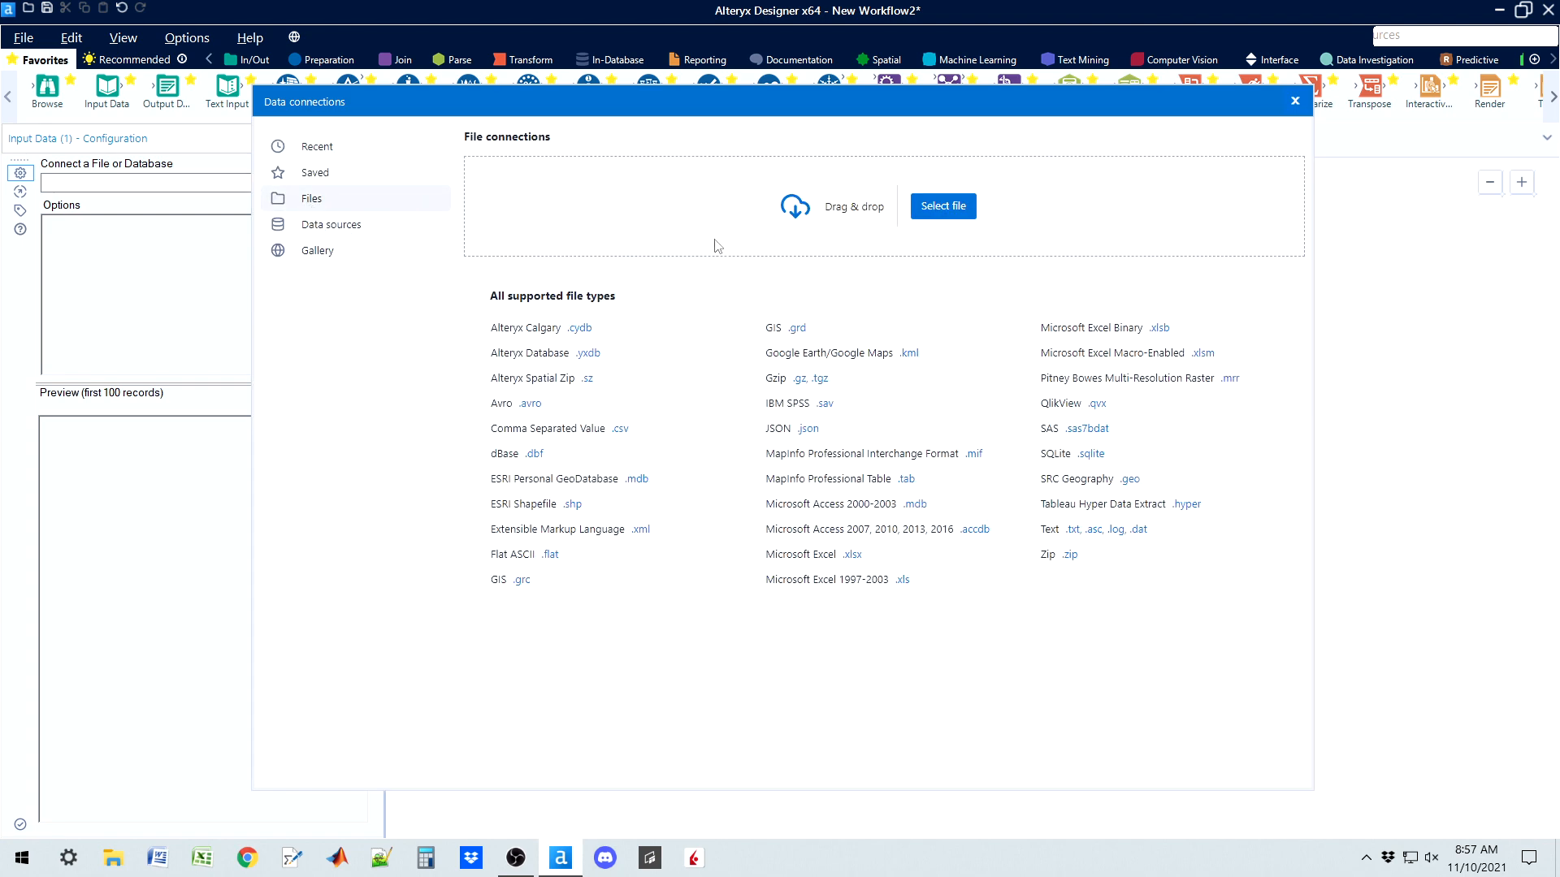
pyautogui.click(934, 213)
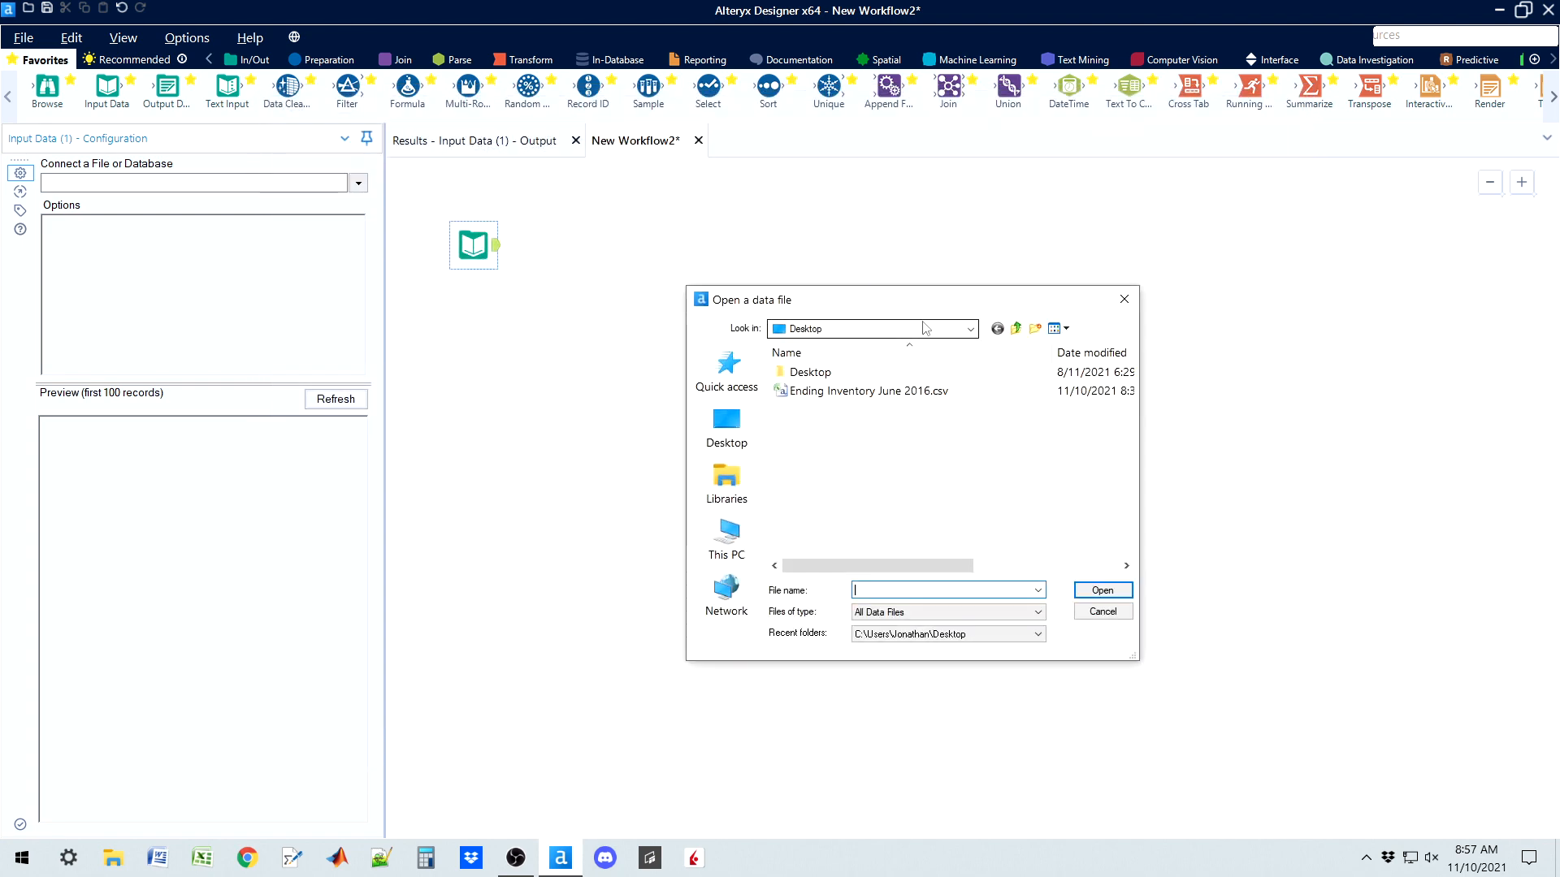
pyautogui.click(868, 394)
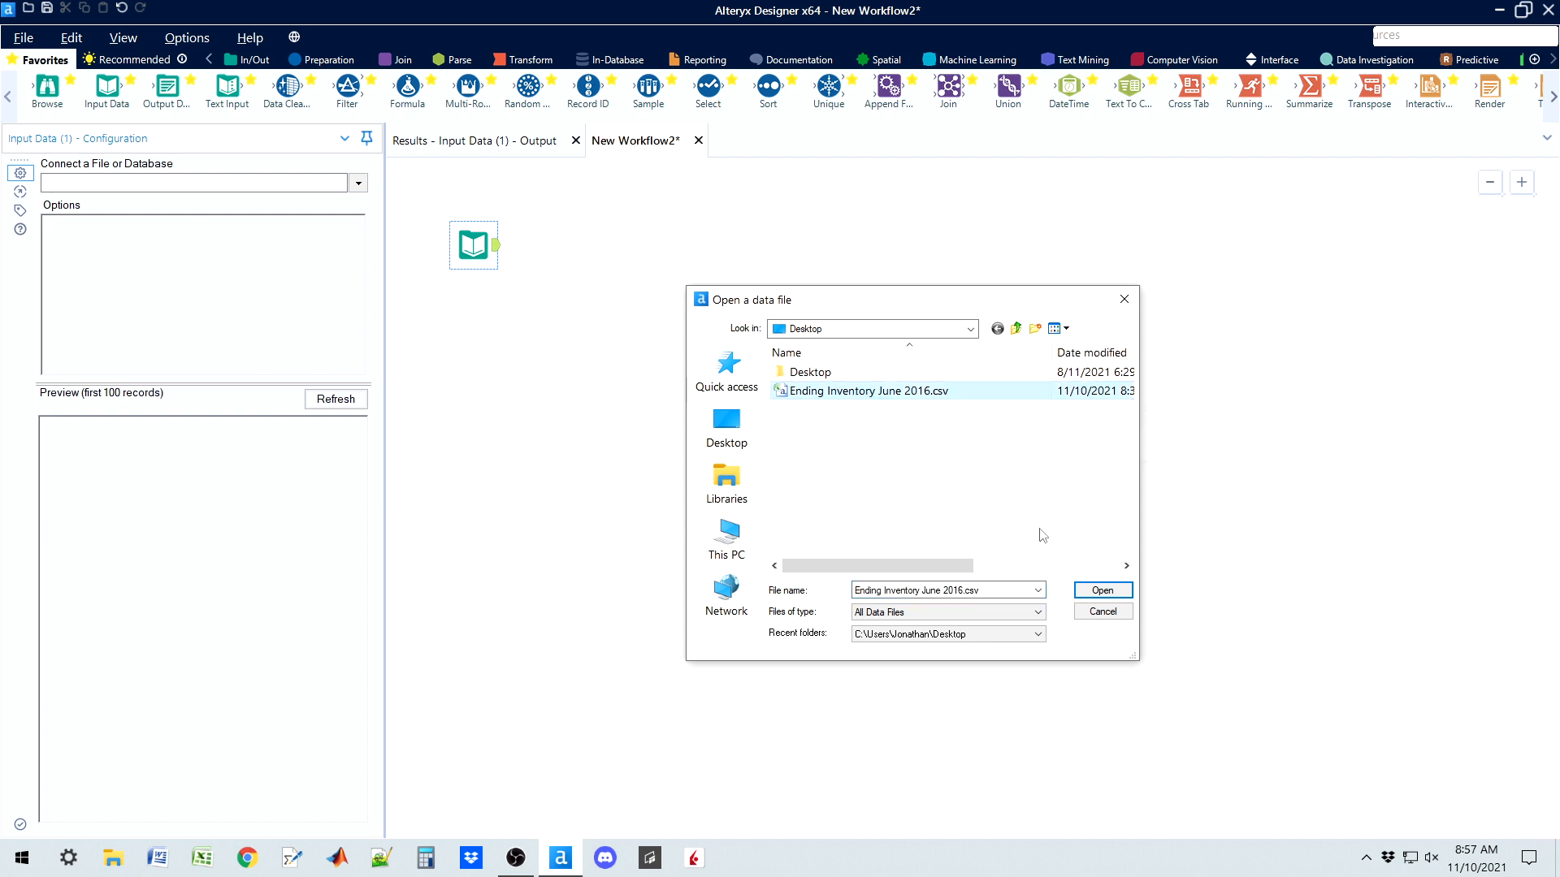
pyautogui.click(1101, 591)
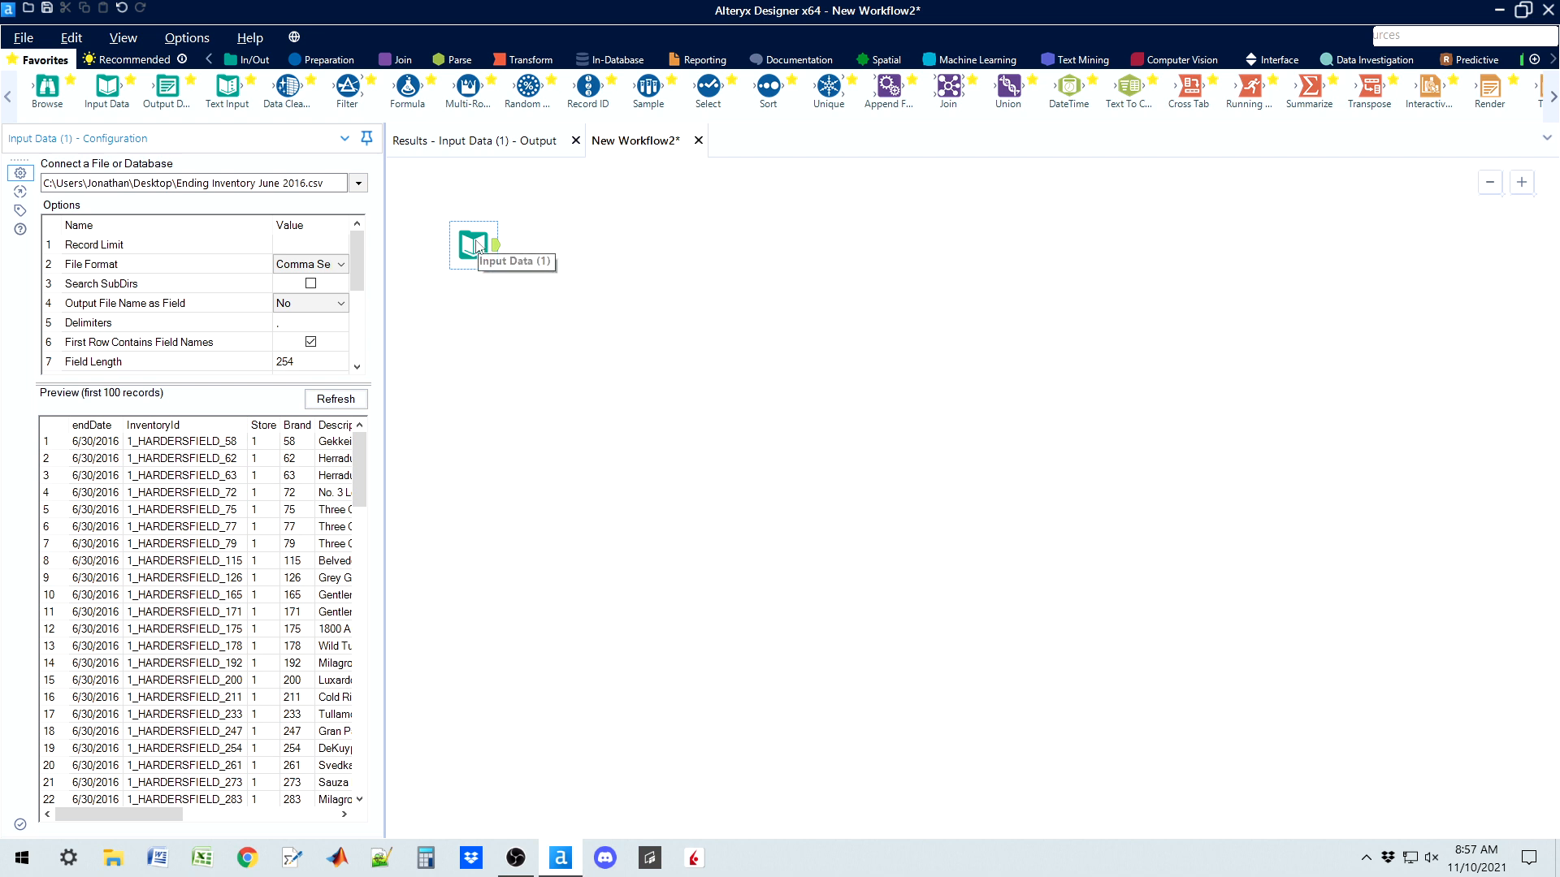
# Attach a Browse tool to the output of the Input Data tool and run the workflow
pyautogui.moveTo(477, 251); pyautogui.dragTo(490, 301)
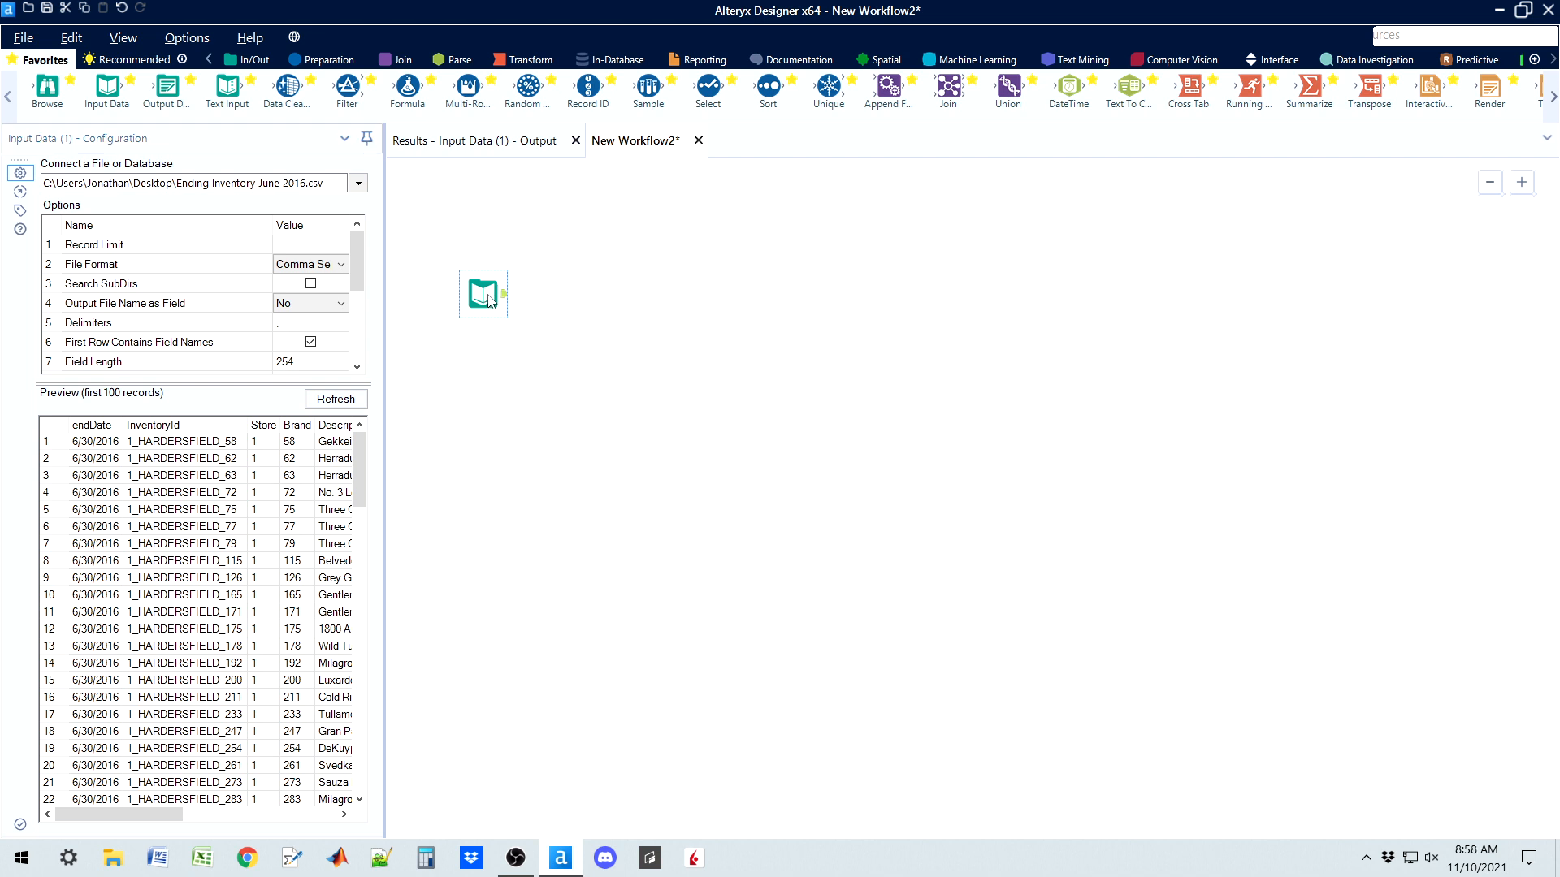
pyautogui.moveTo(48, 85); pyautogui.dragTo(563, 260)
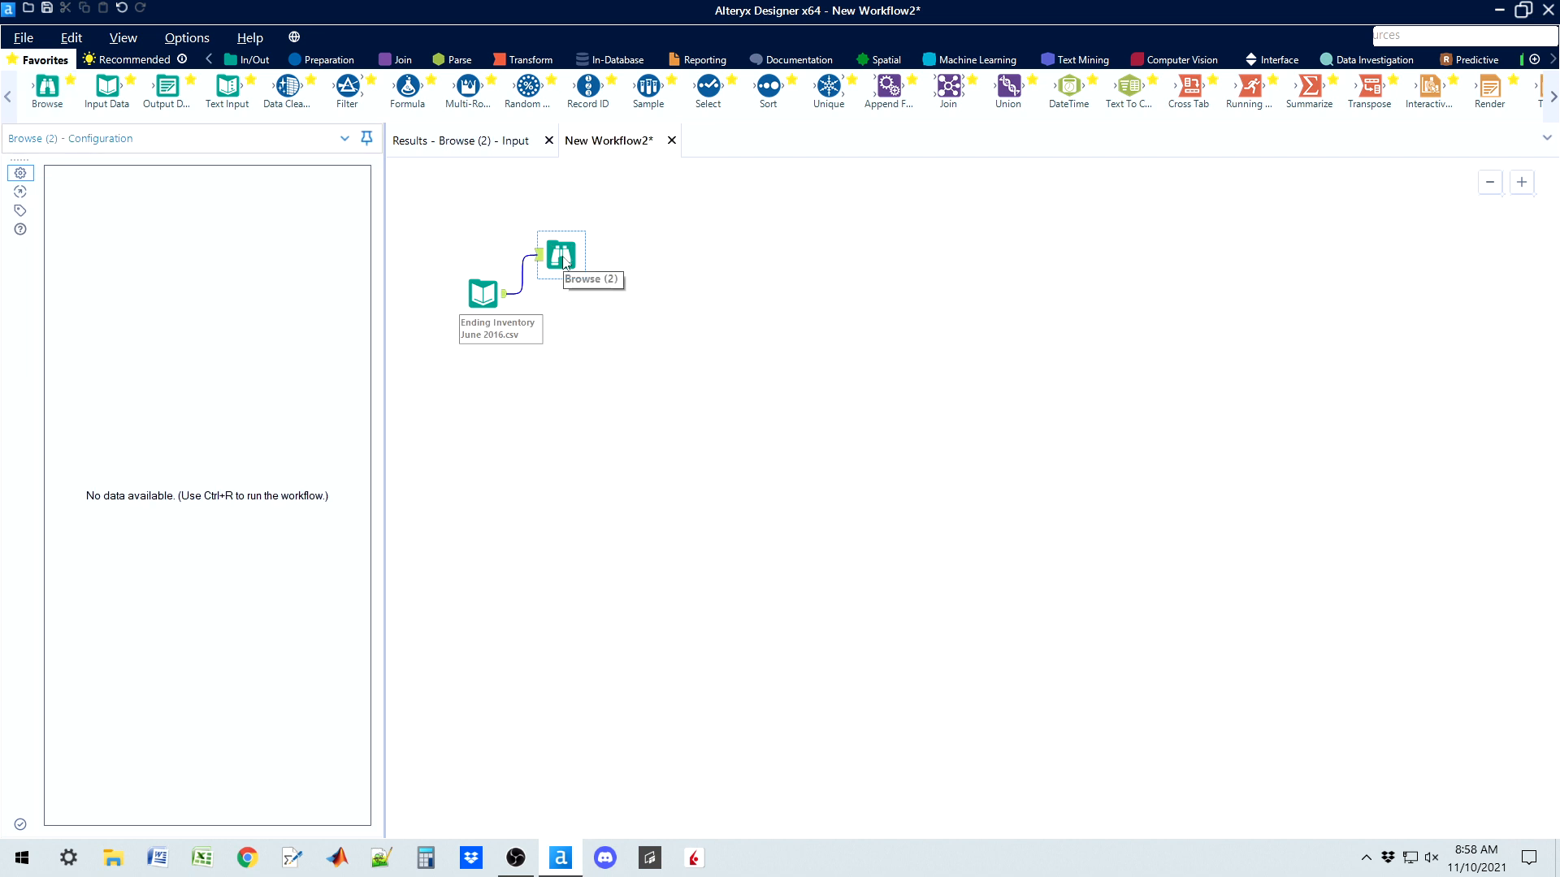
pyautogui.hotkey('ctrl', 'r')
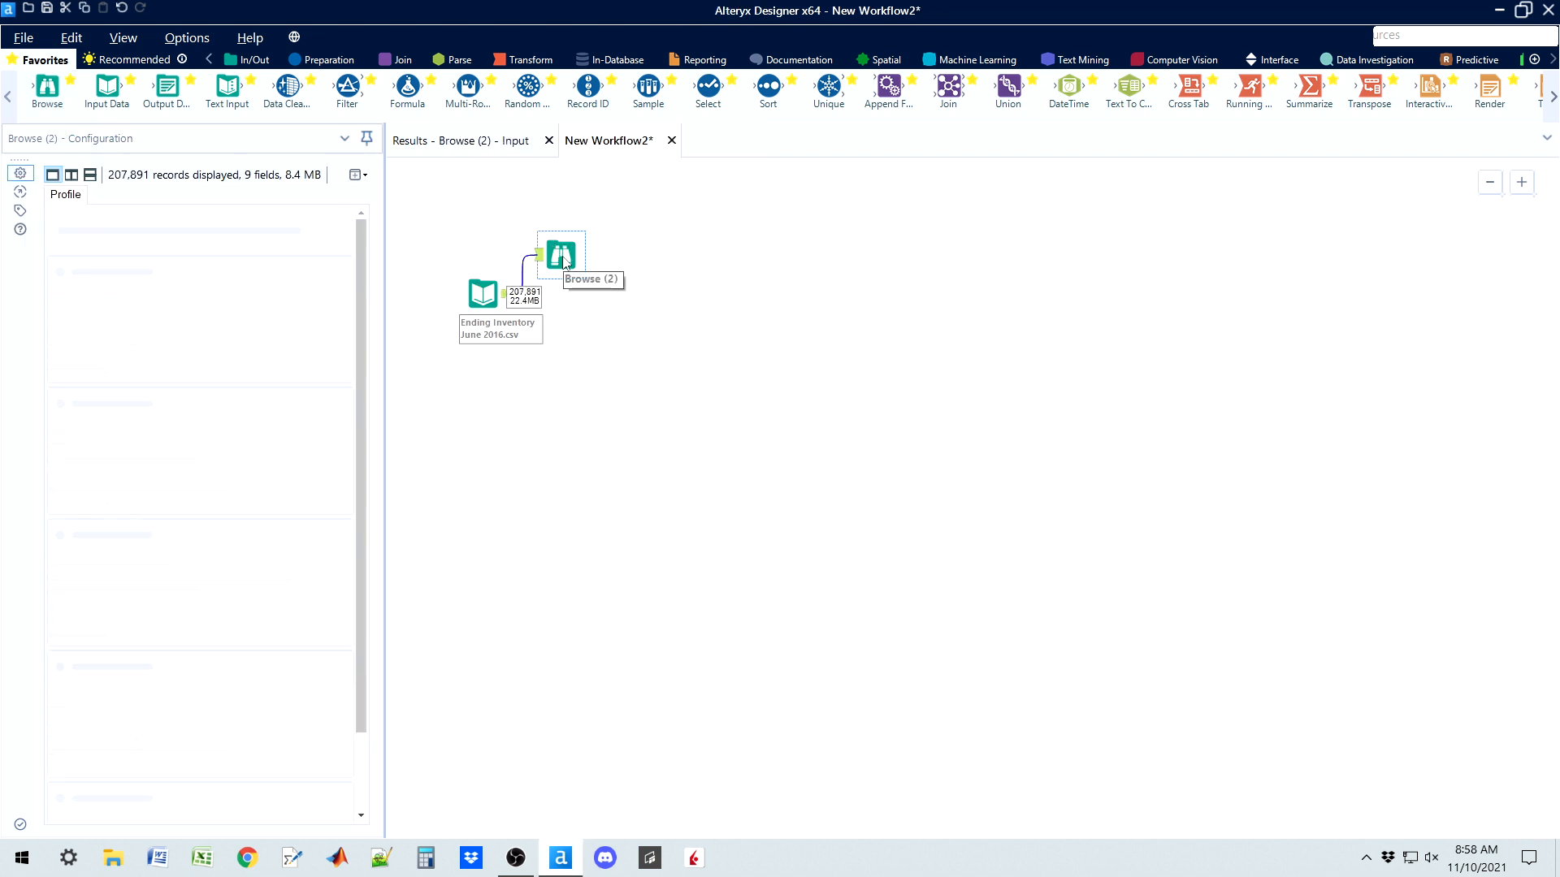
# Examine the Browse results, profiling the Store, Brand, Description, Size, onHand, SPrice and PPrice fields
pyautogui.click(471, 149)
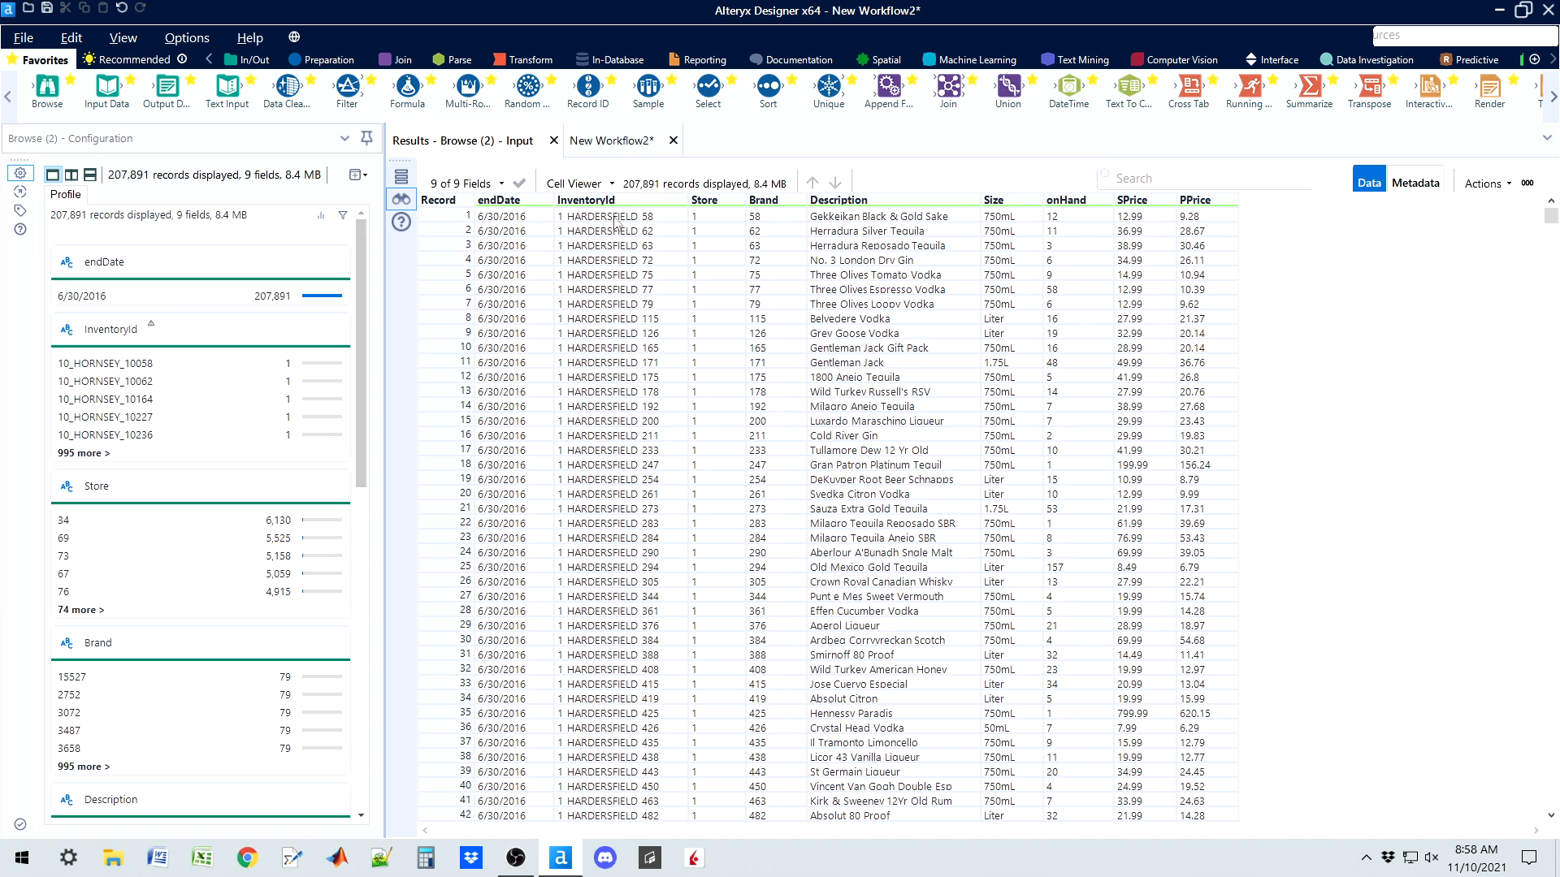
pyautogui.click(713, 216)
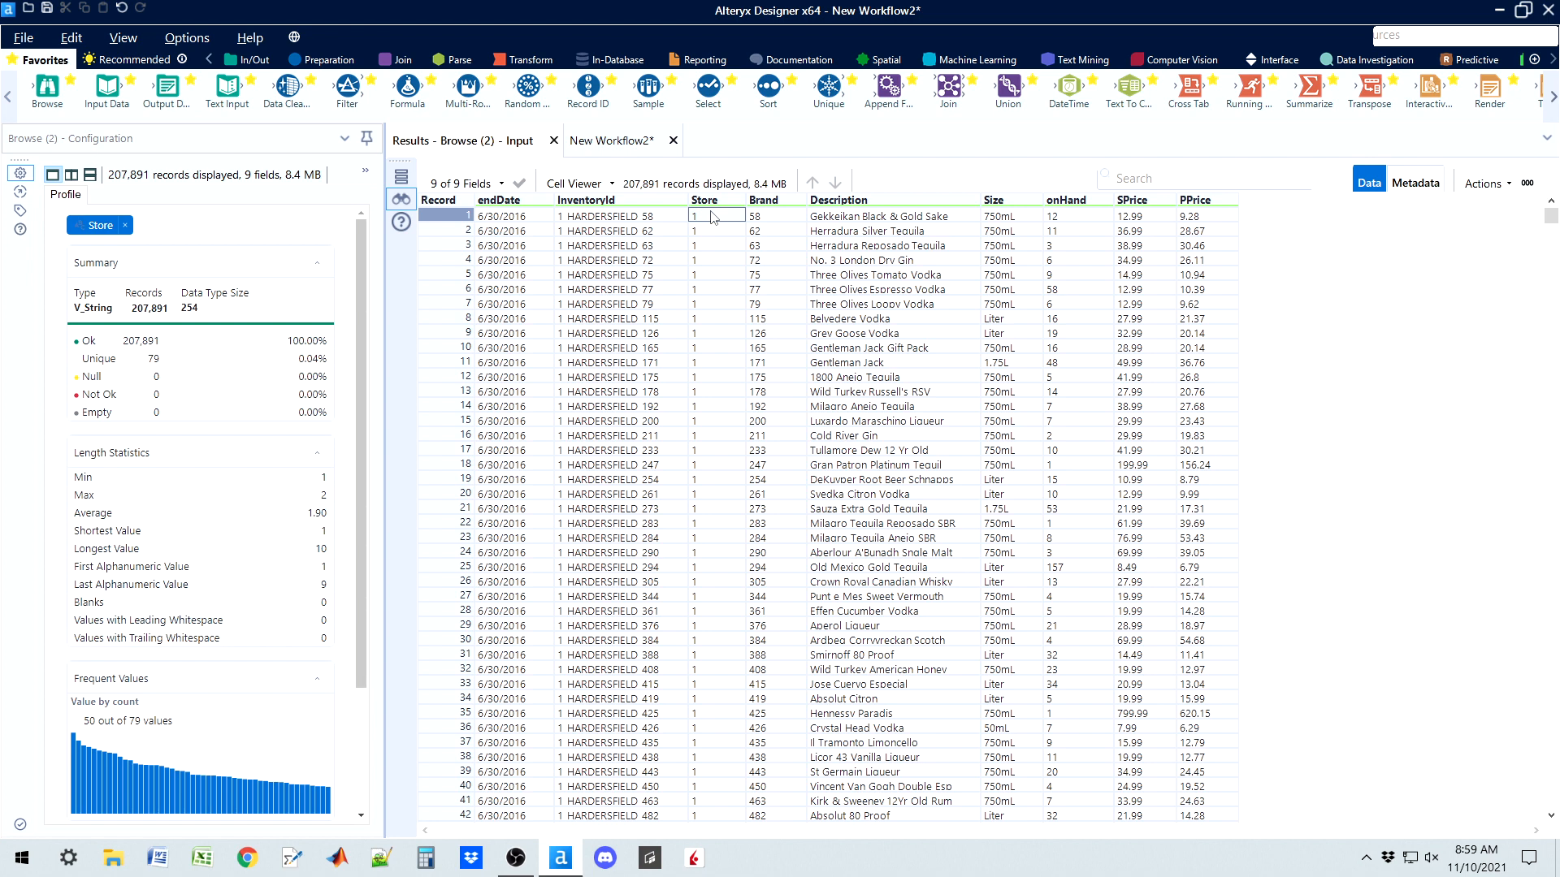
pyautogui.click(766, 217)
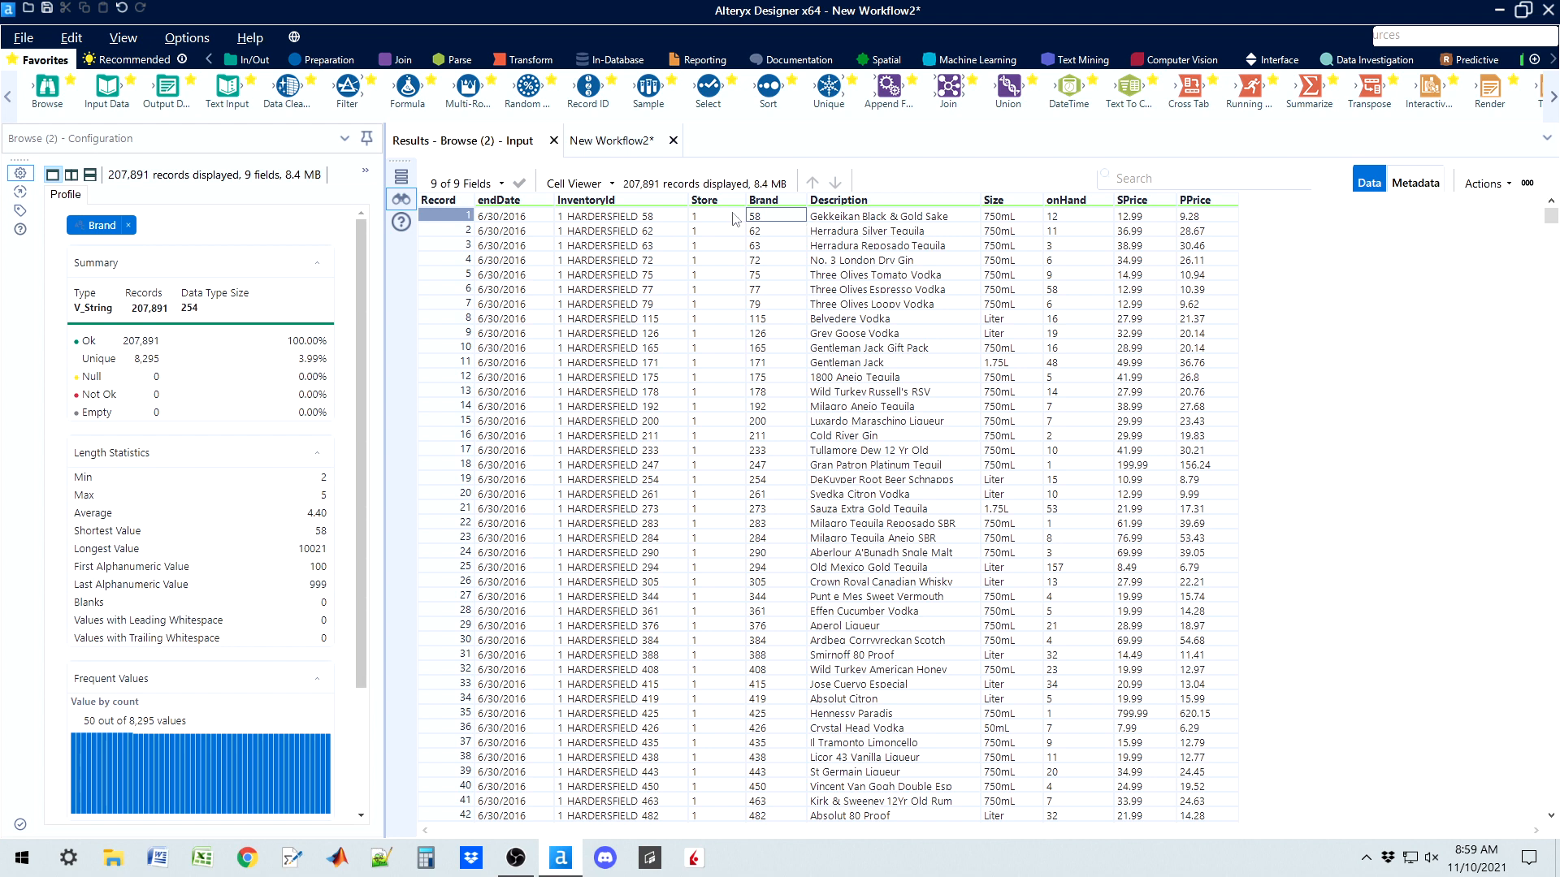
pyautogui.click(846, 220)
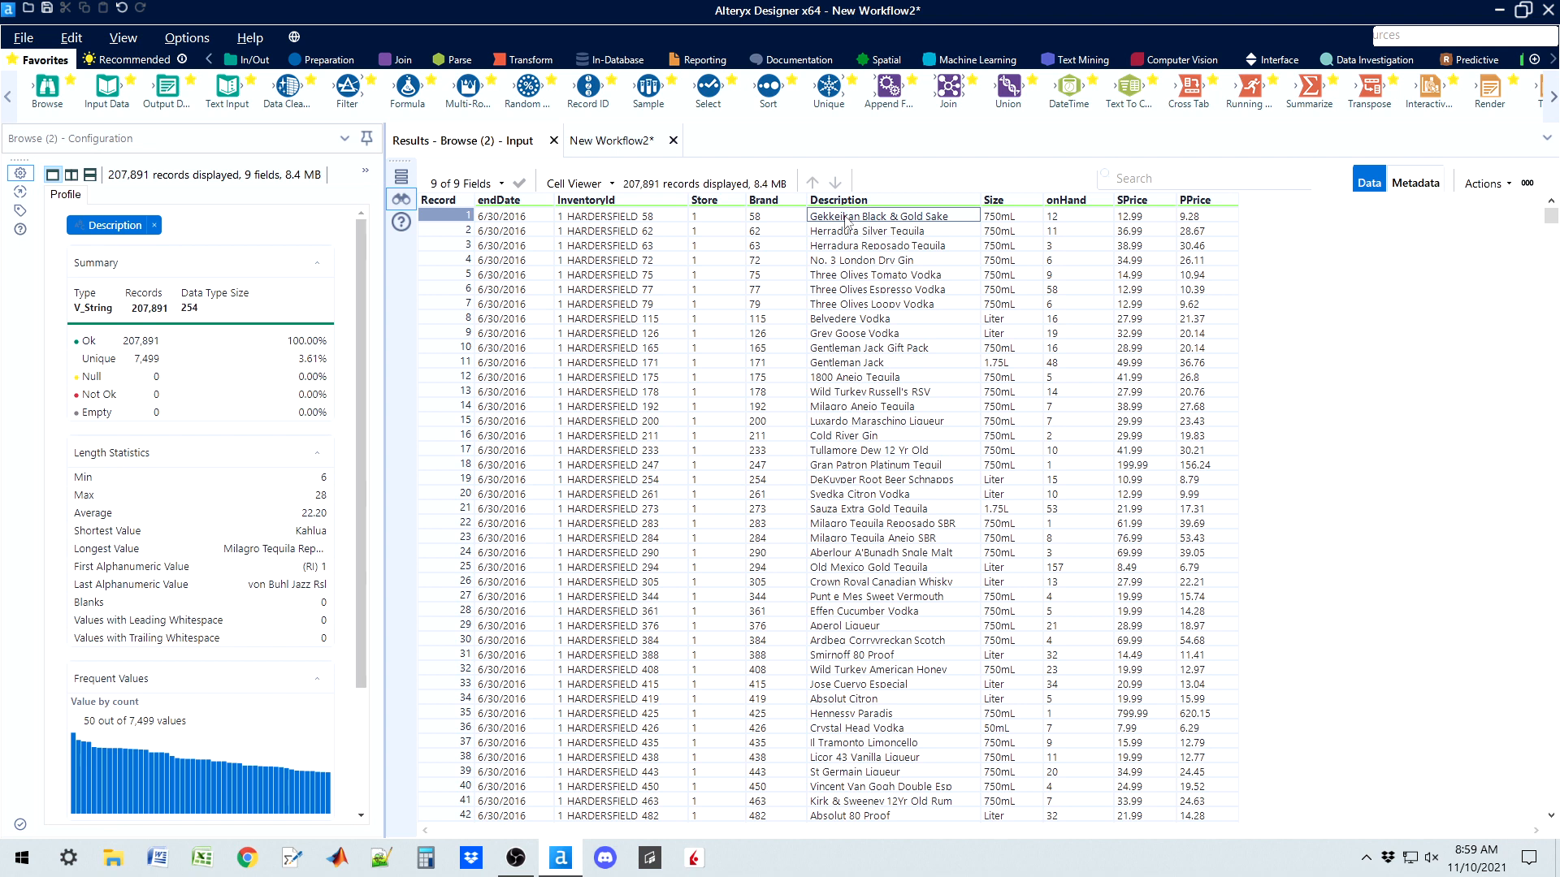
pyautogui.click(1014, 220)
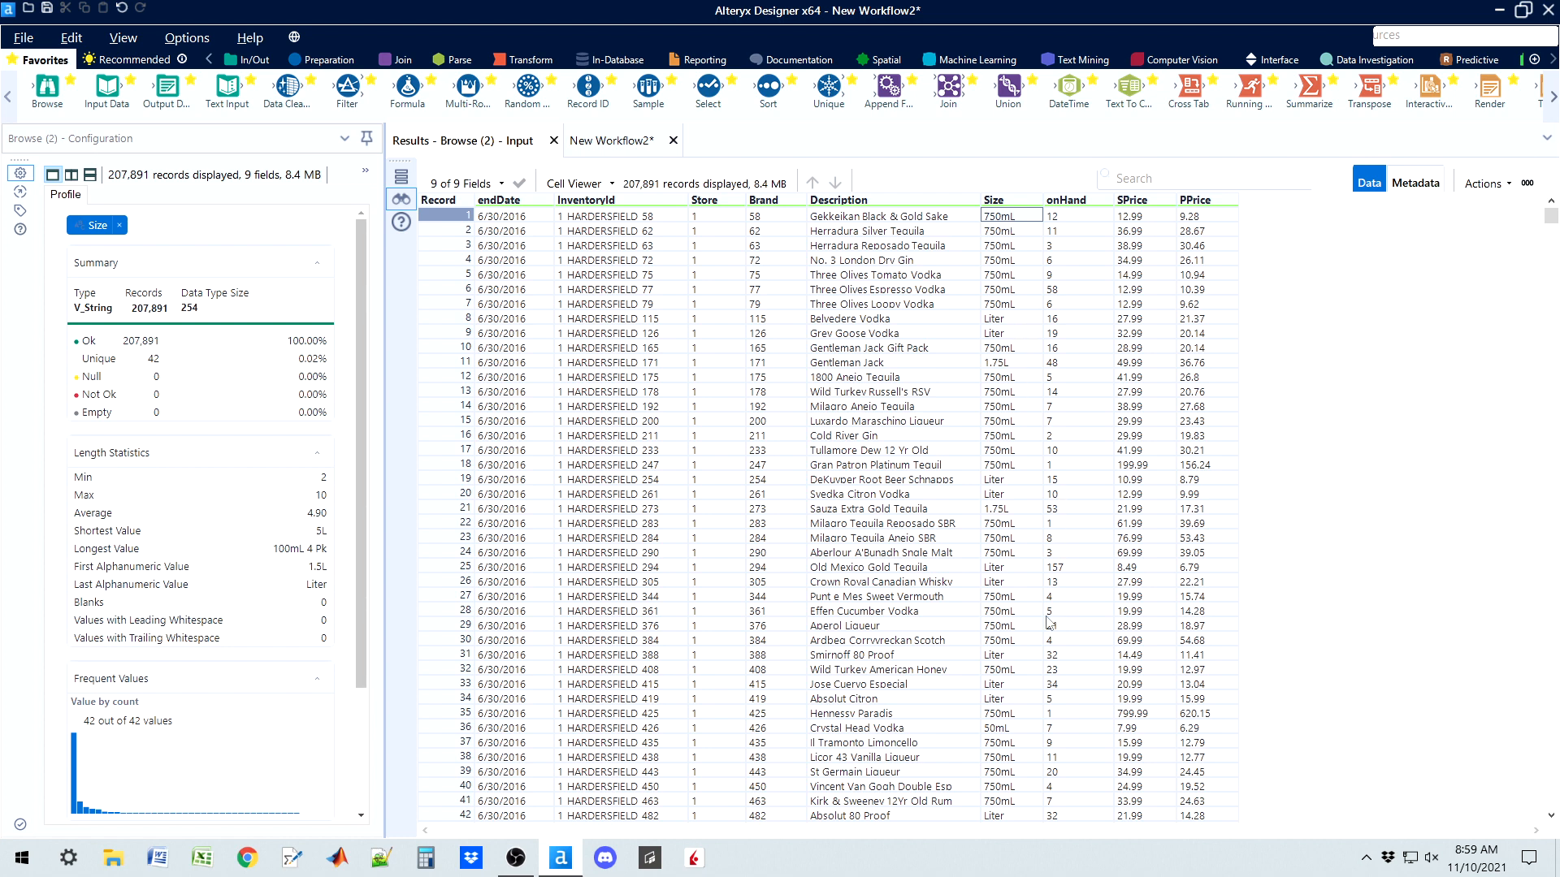
pyautogui.click(1062, 223)
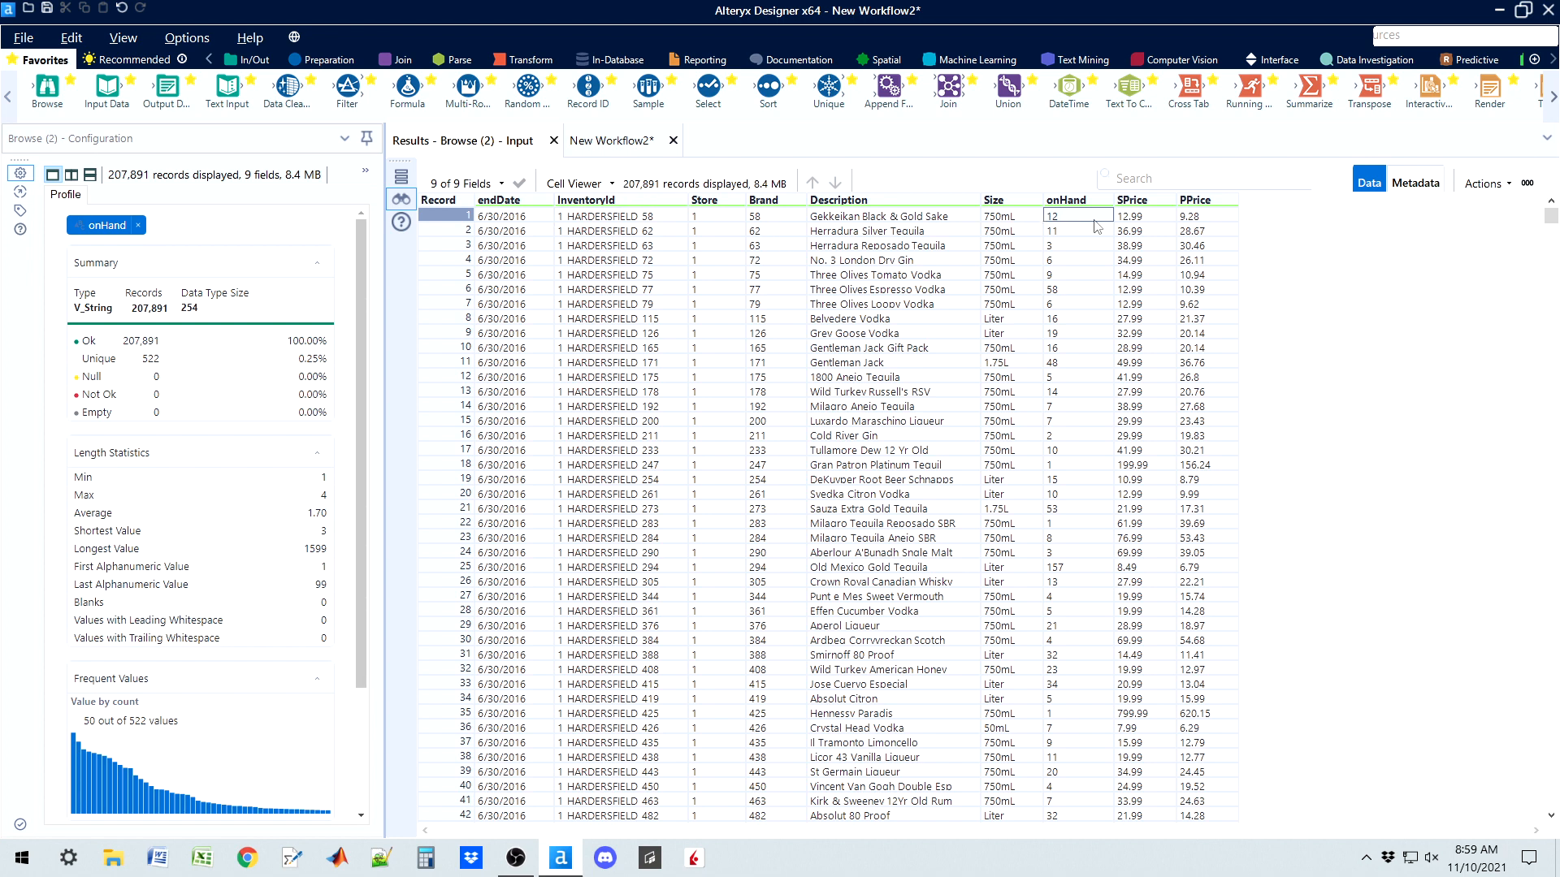
pyautogui.click(1129, 224)
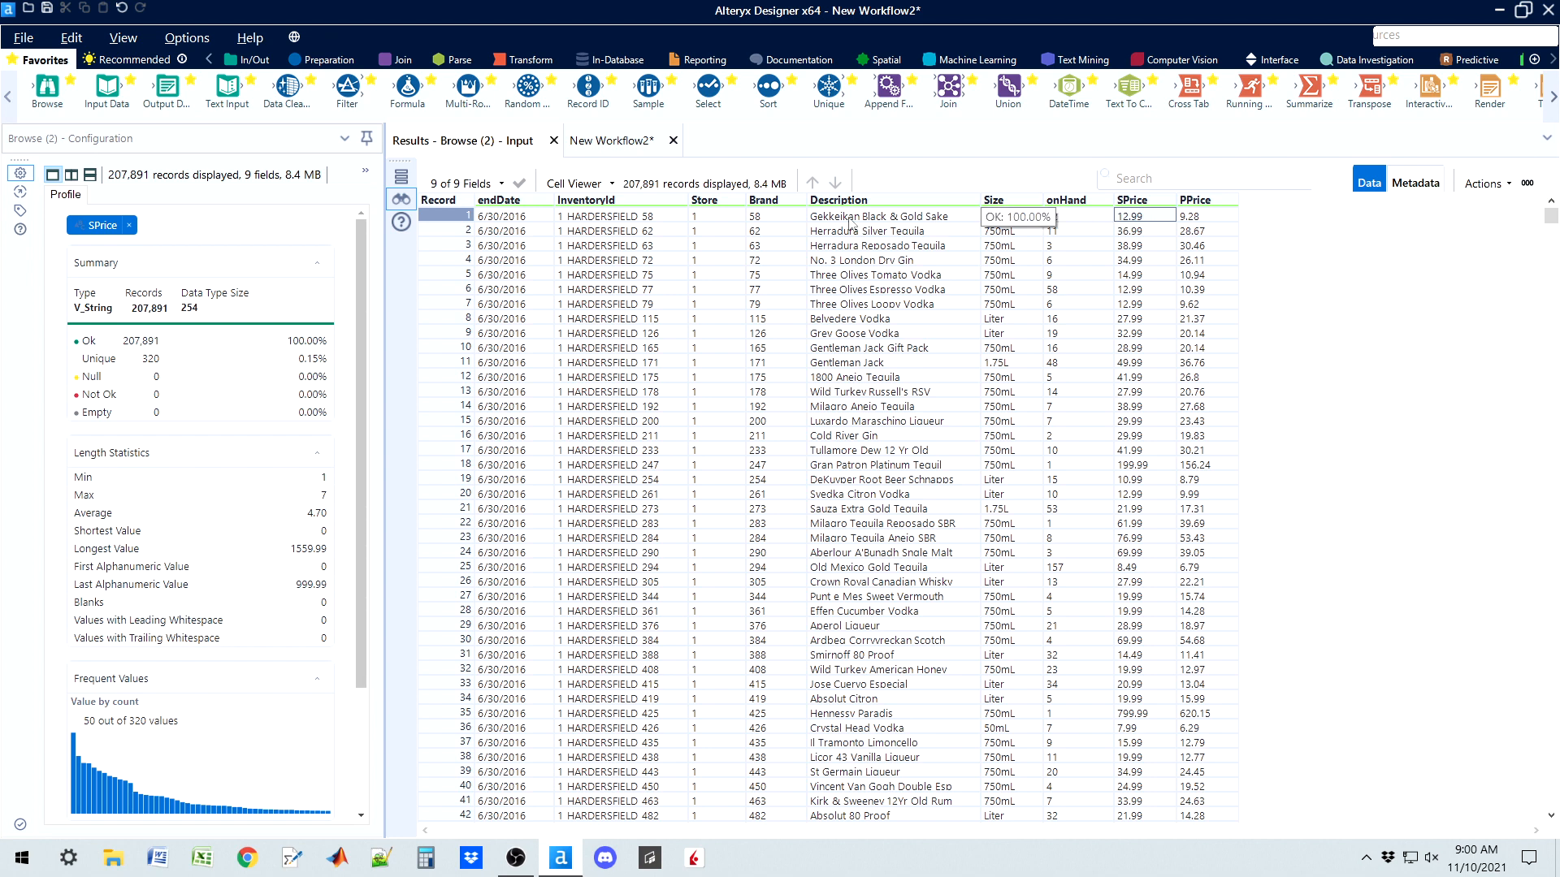
pyautogui.click(1214, 218)
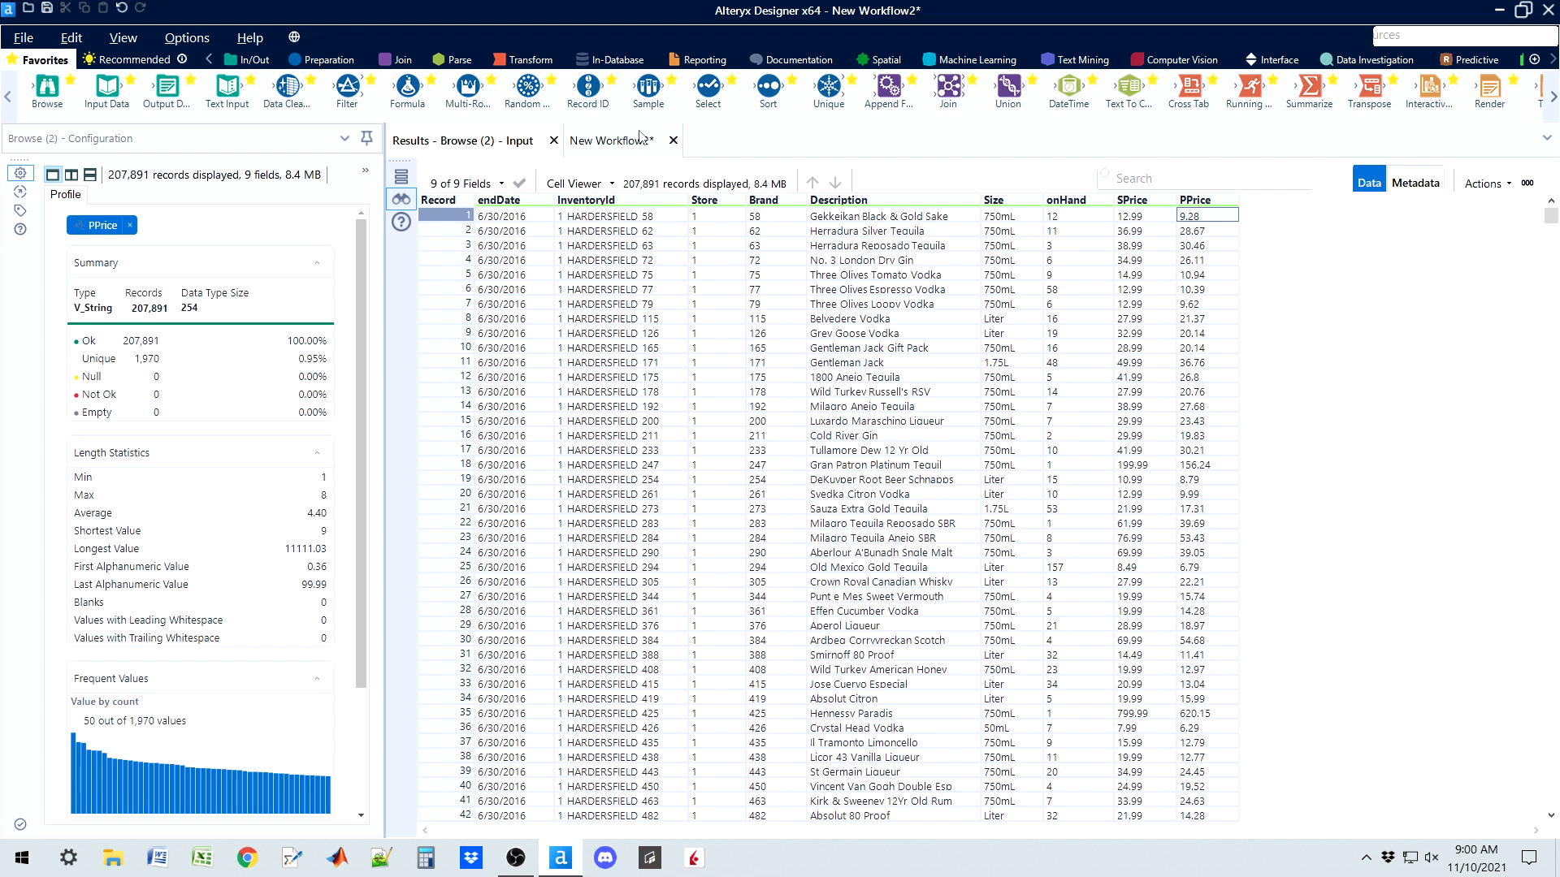
# Connect a Select tool to the Input Data tool and set the onHand field's data type to Double
pyautogui.click(641, 136)
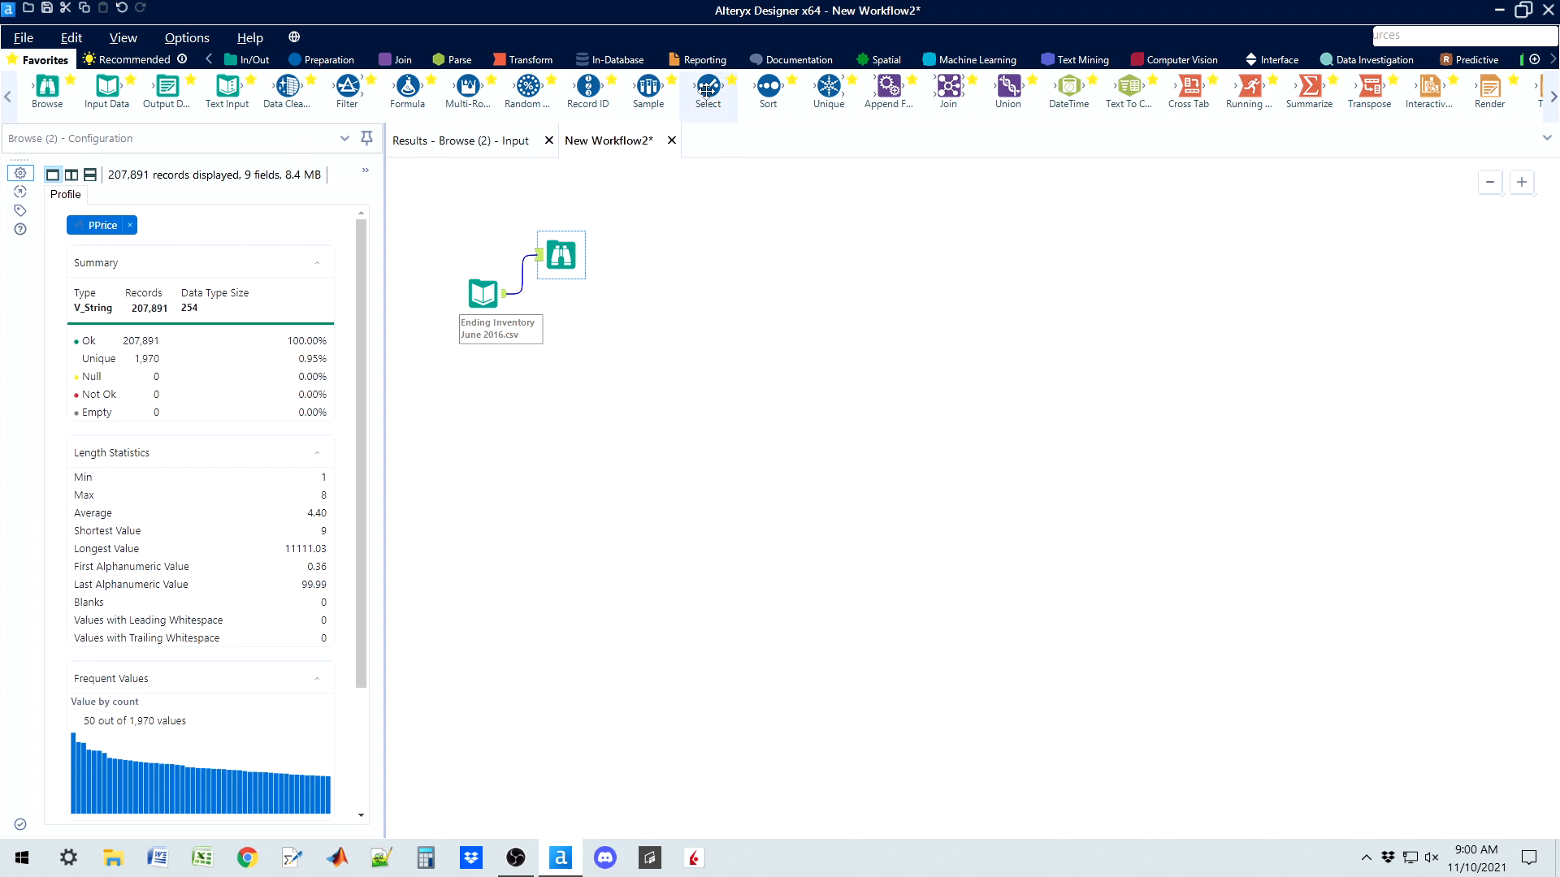
pyautogui.moveTo(708, 86); pyautogui.dragTo(566, 333)
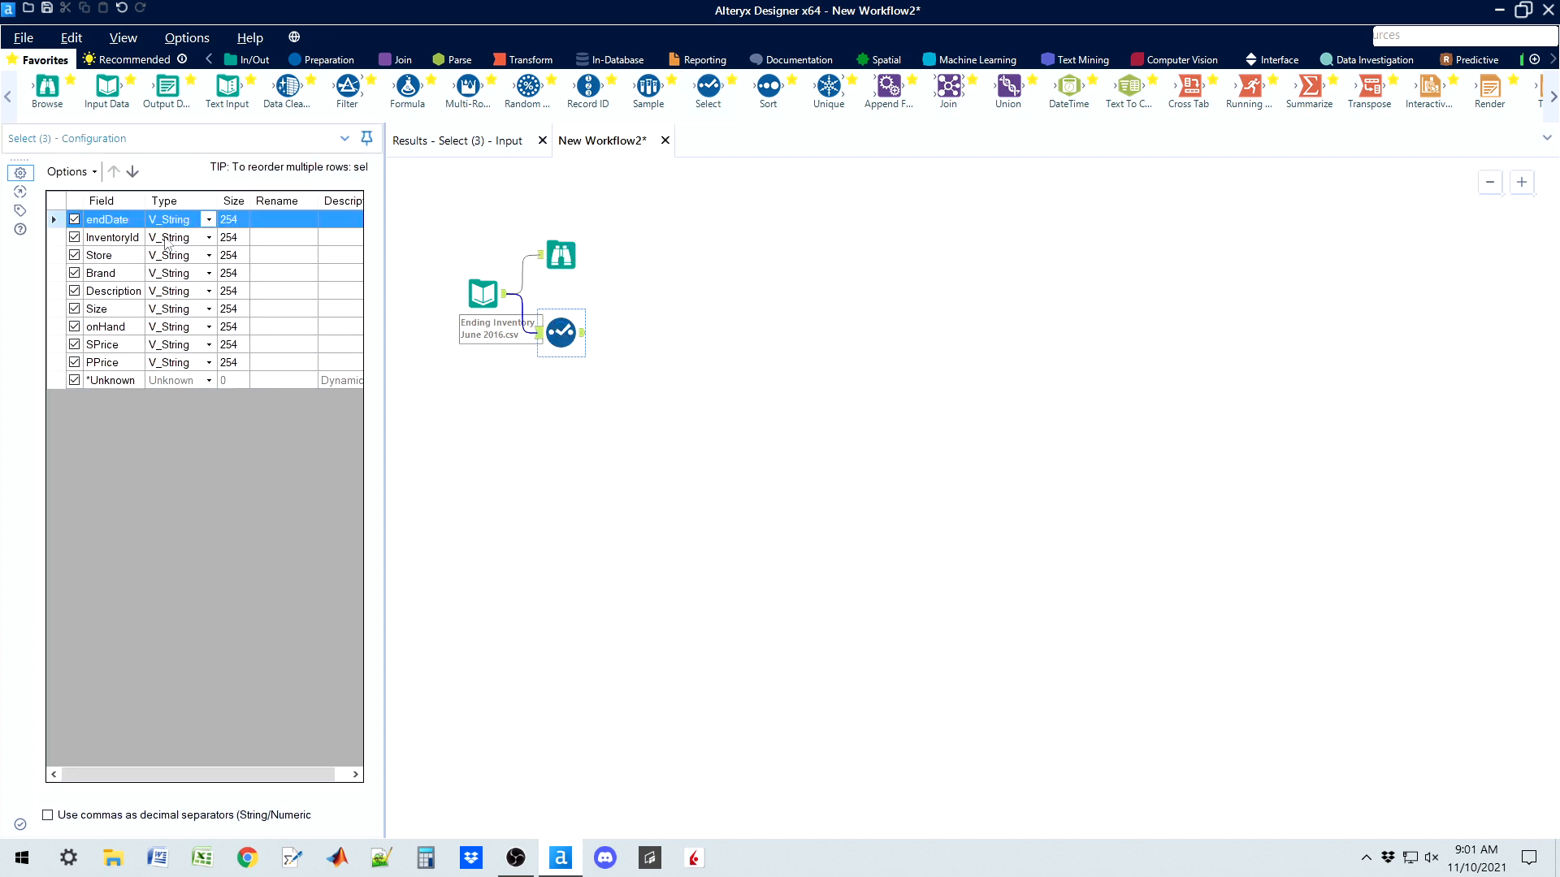
pyautogui.click(74, 327)
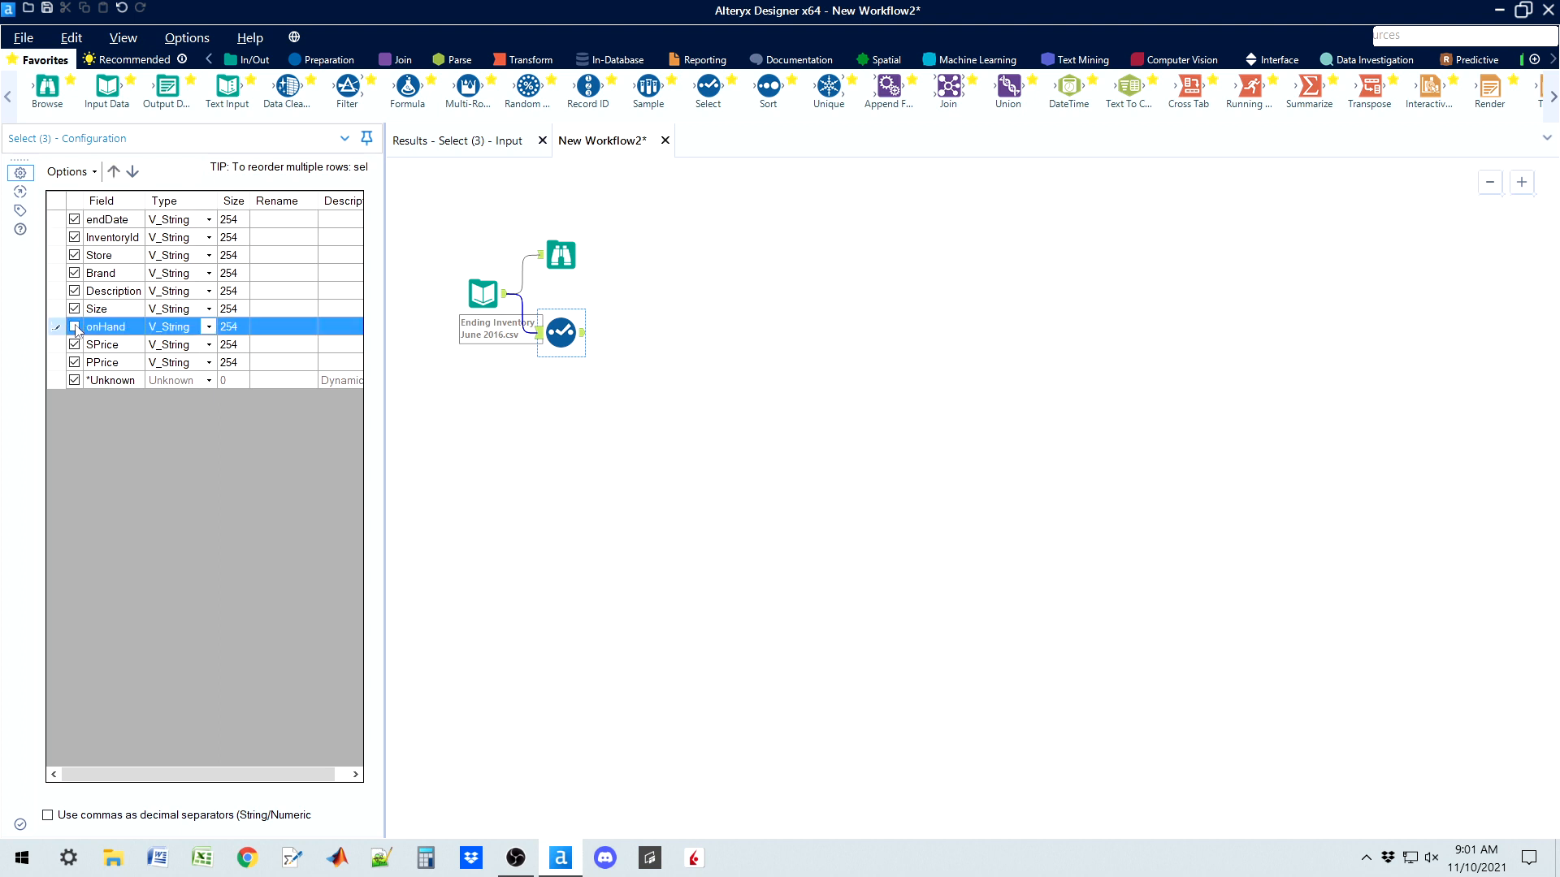
pyautogui.click(75, 326)
pyautogui.click(209, 328)
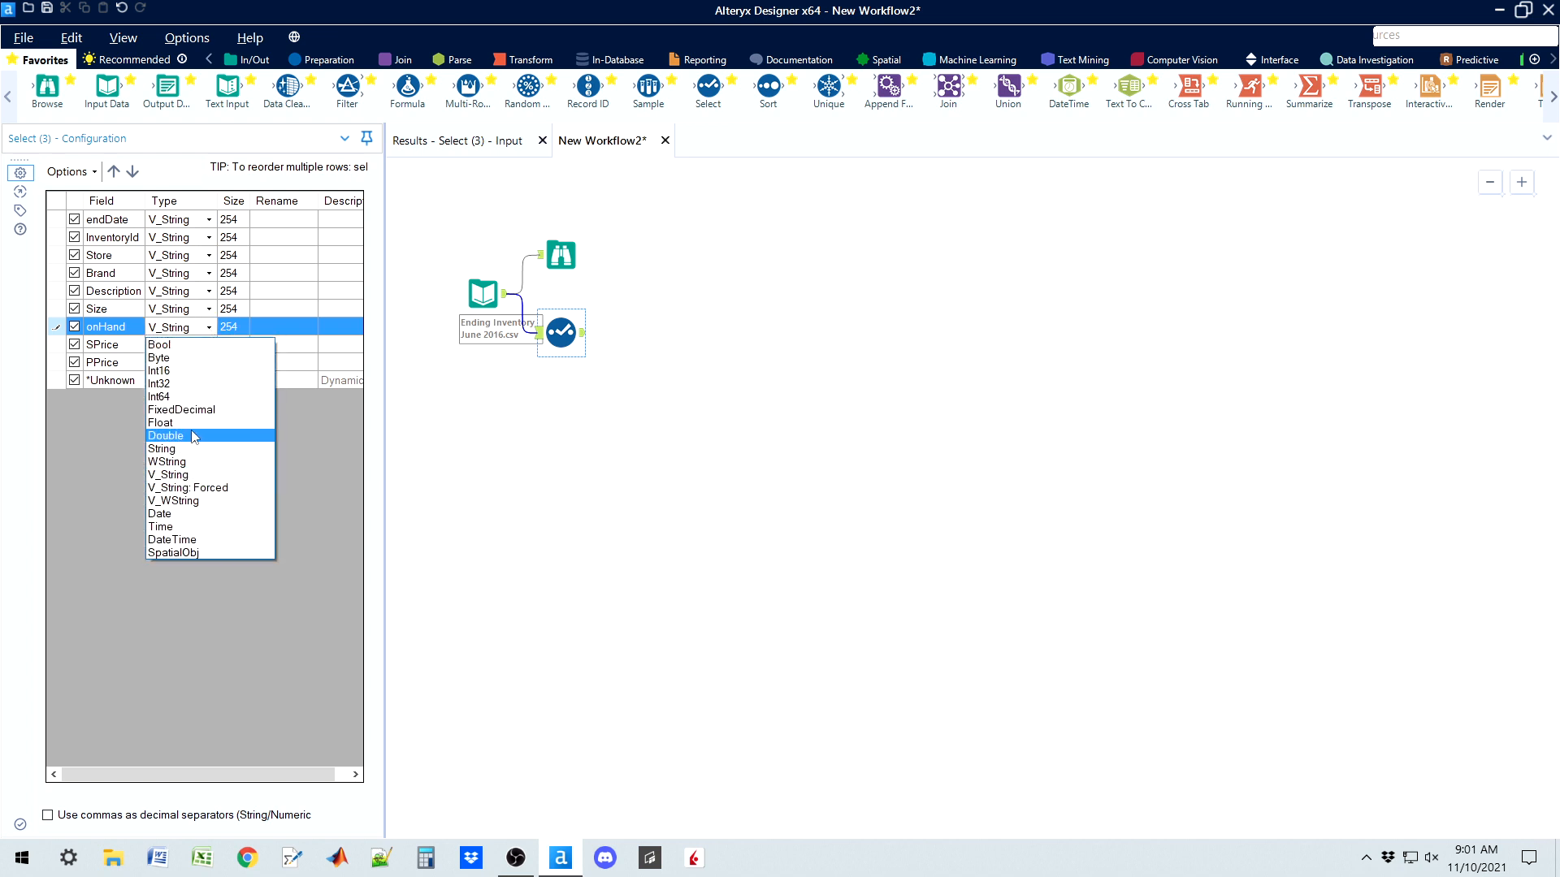
pyautogui.click(194, 436)
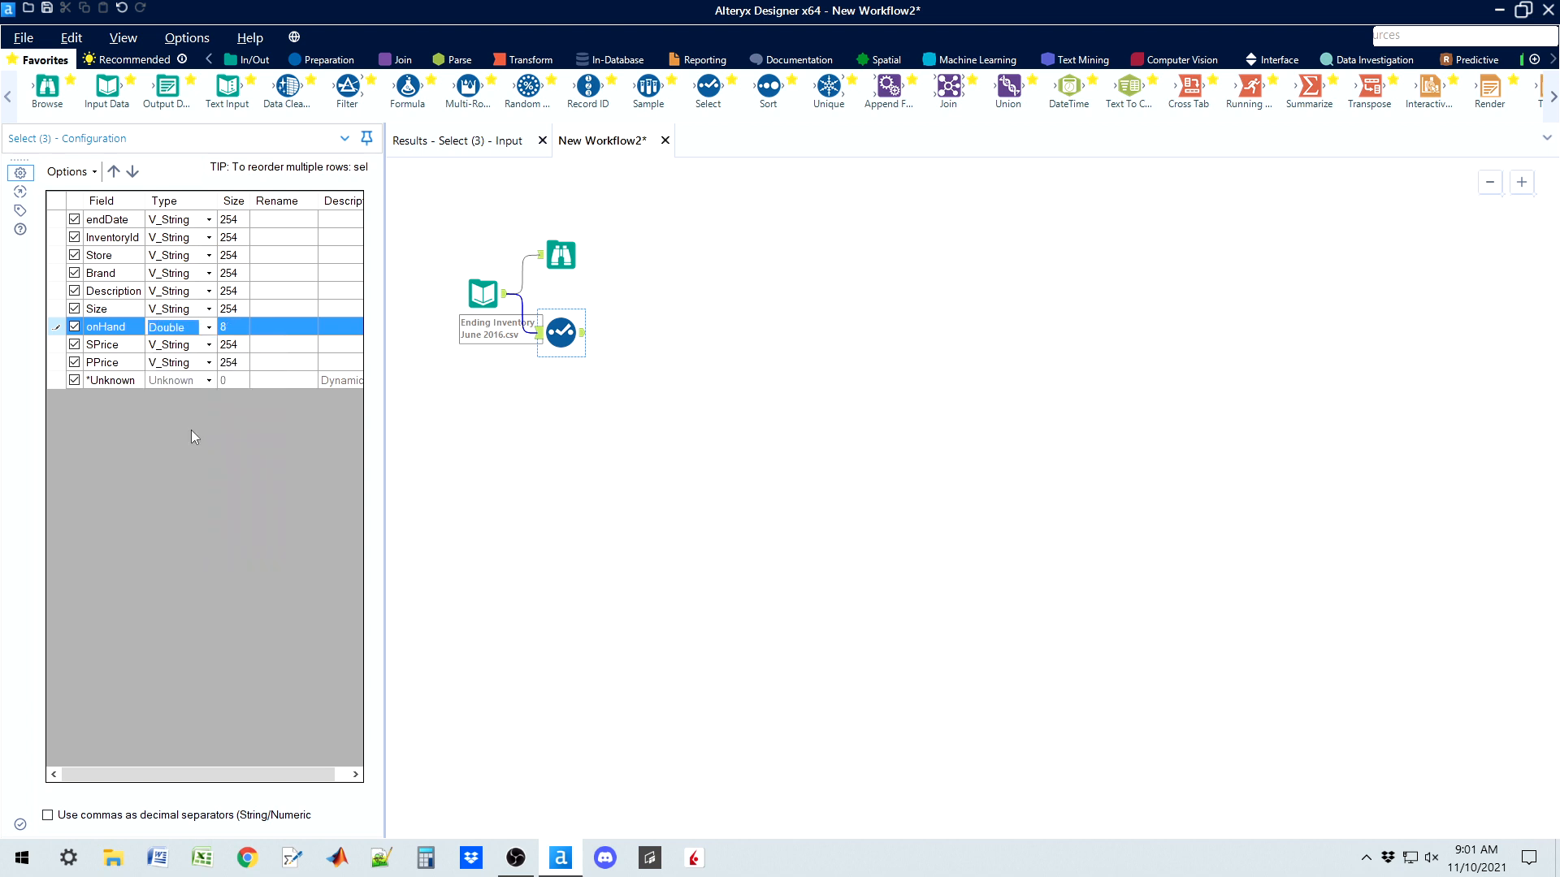
# Set the data type of the SPrice and PPrice fields to Double in the Select tool
pyautogui.click(208, 349)
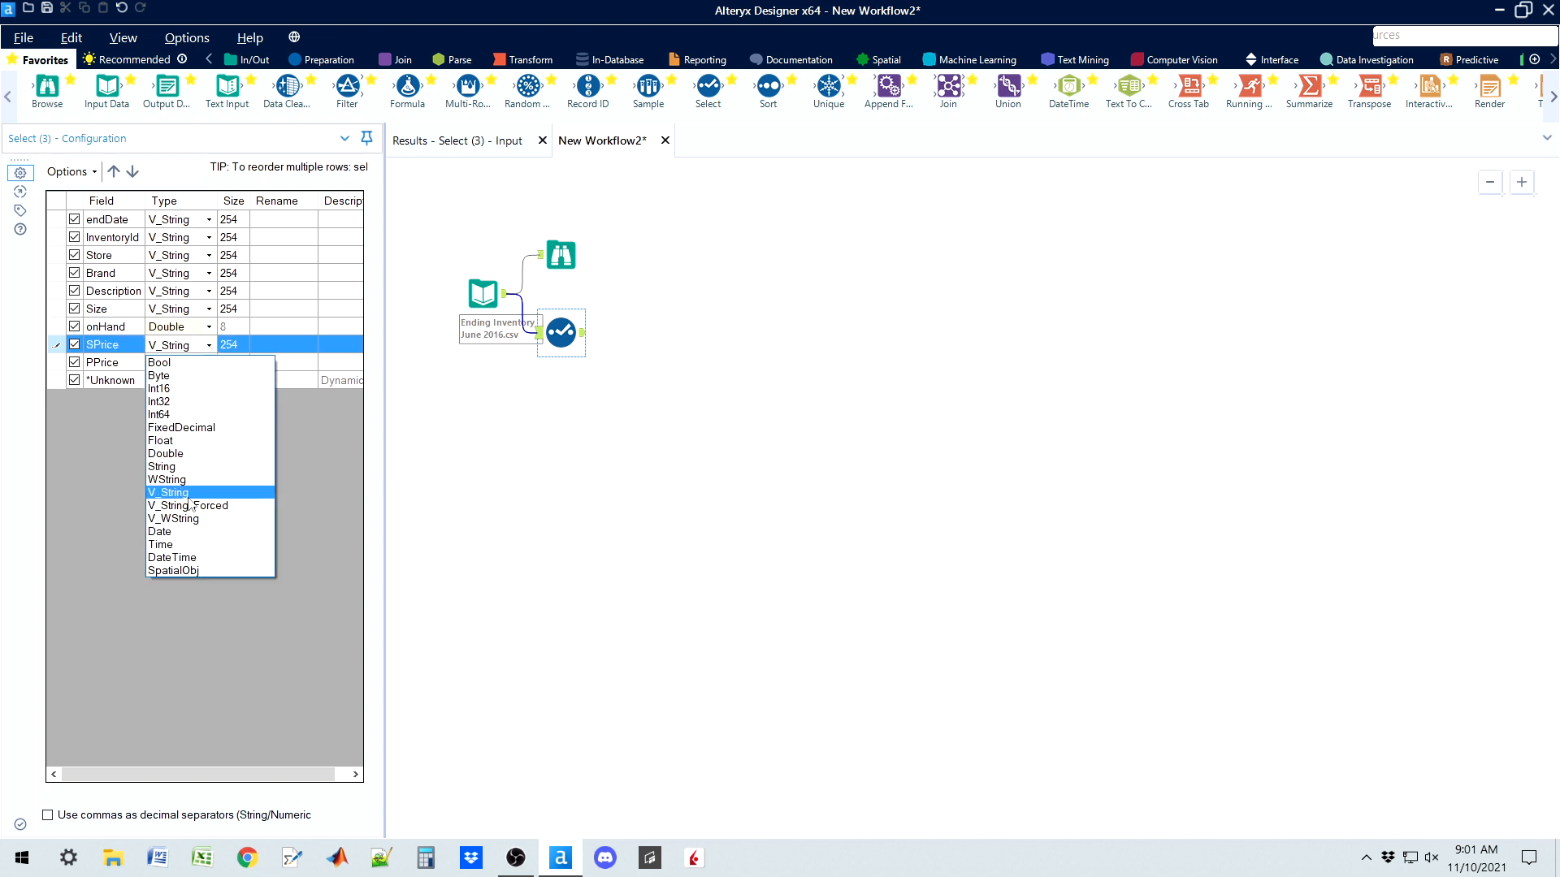
pyautogui.click(190, 453)
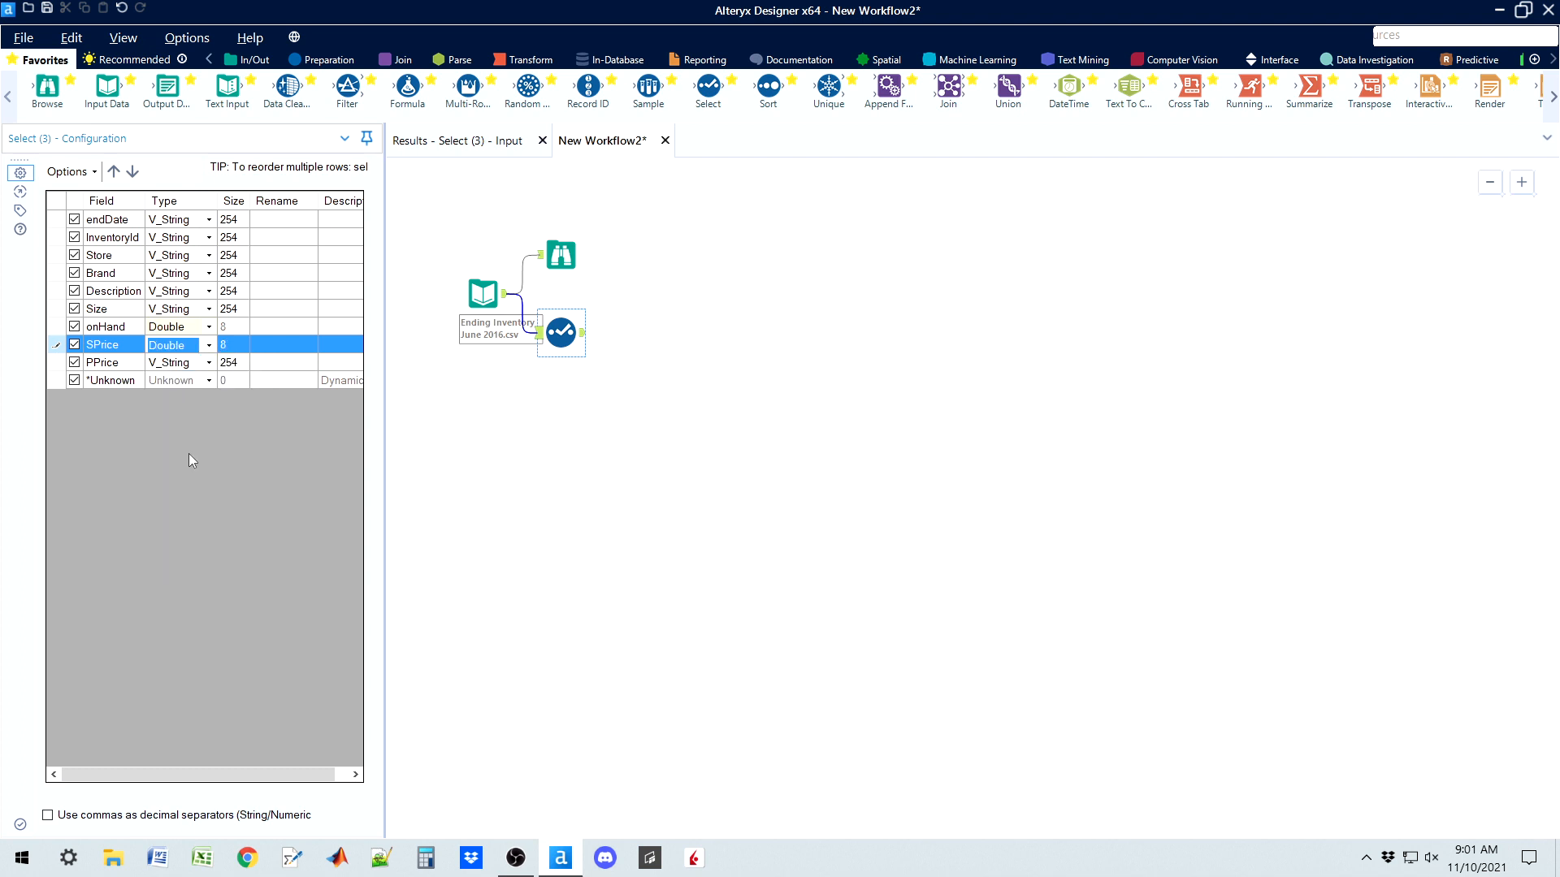
pyautogui.click(209, 364)
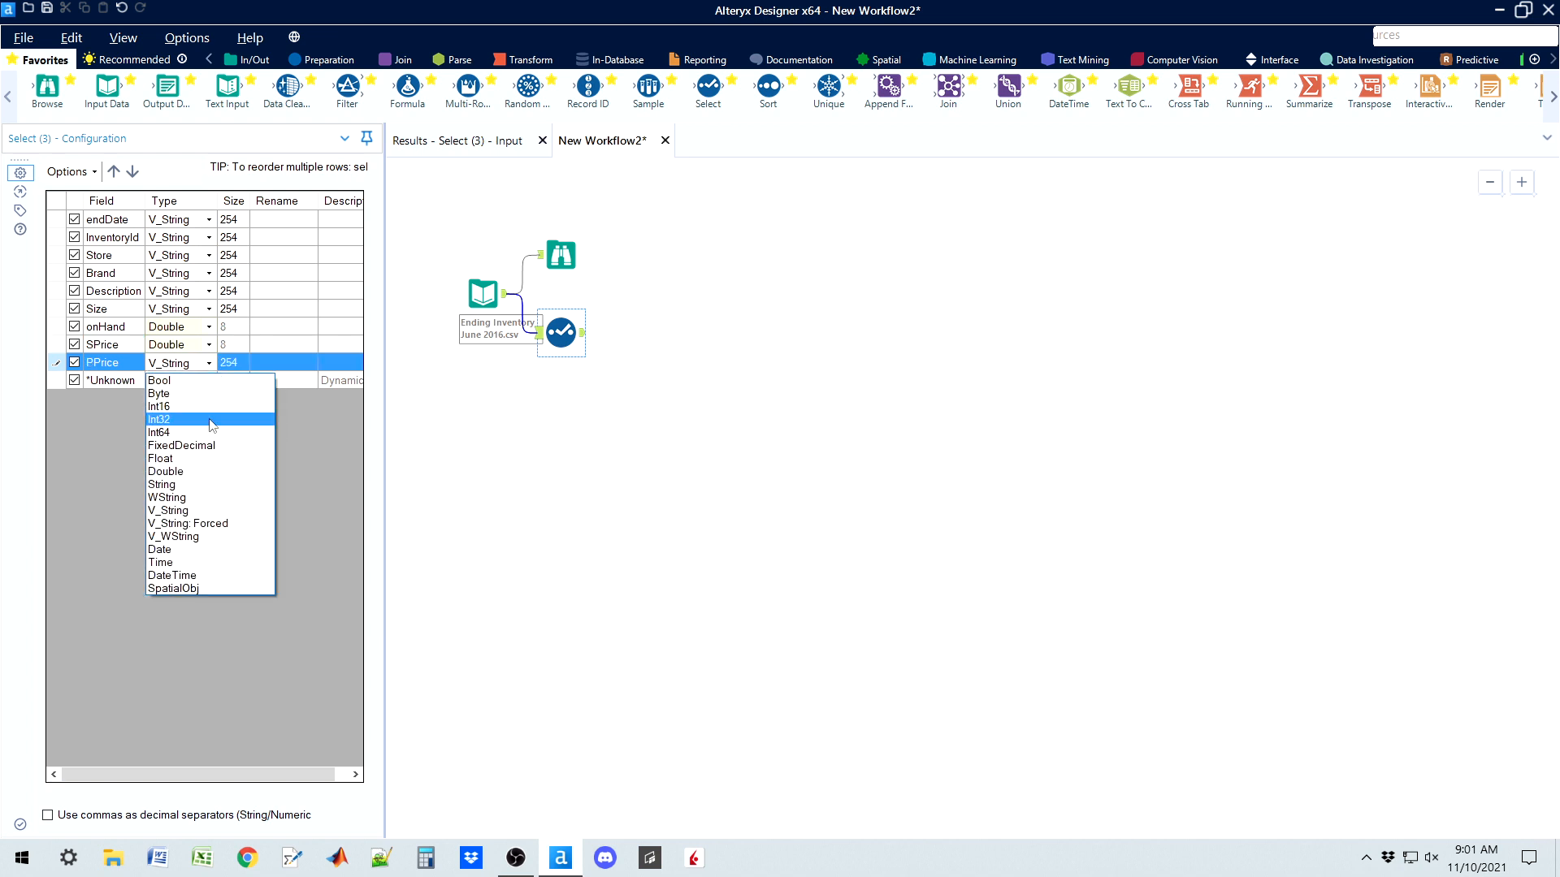
pyautogui.click(184, 472)
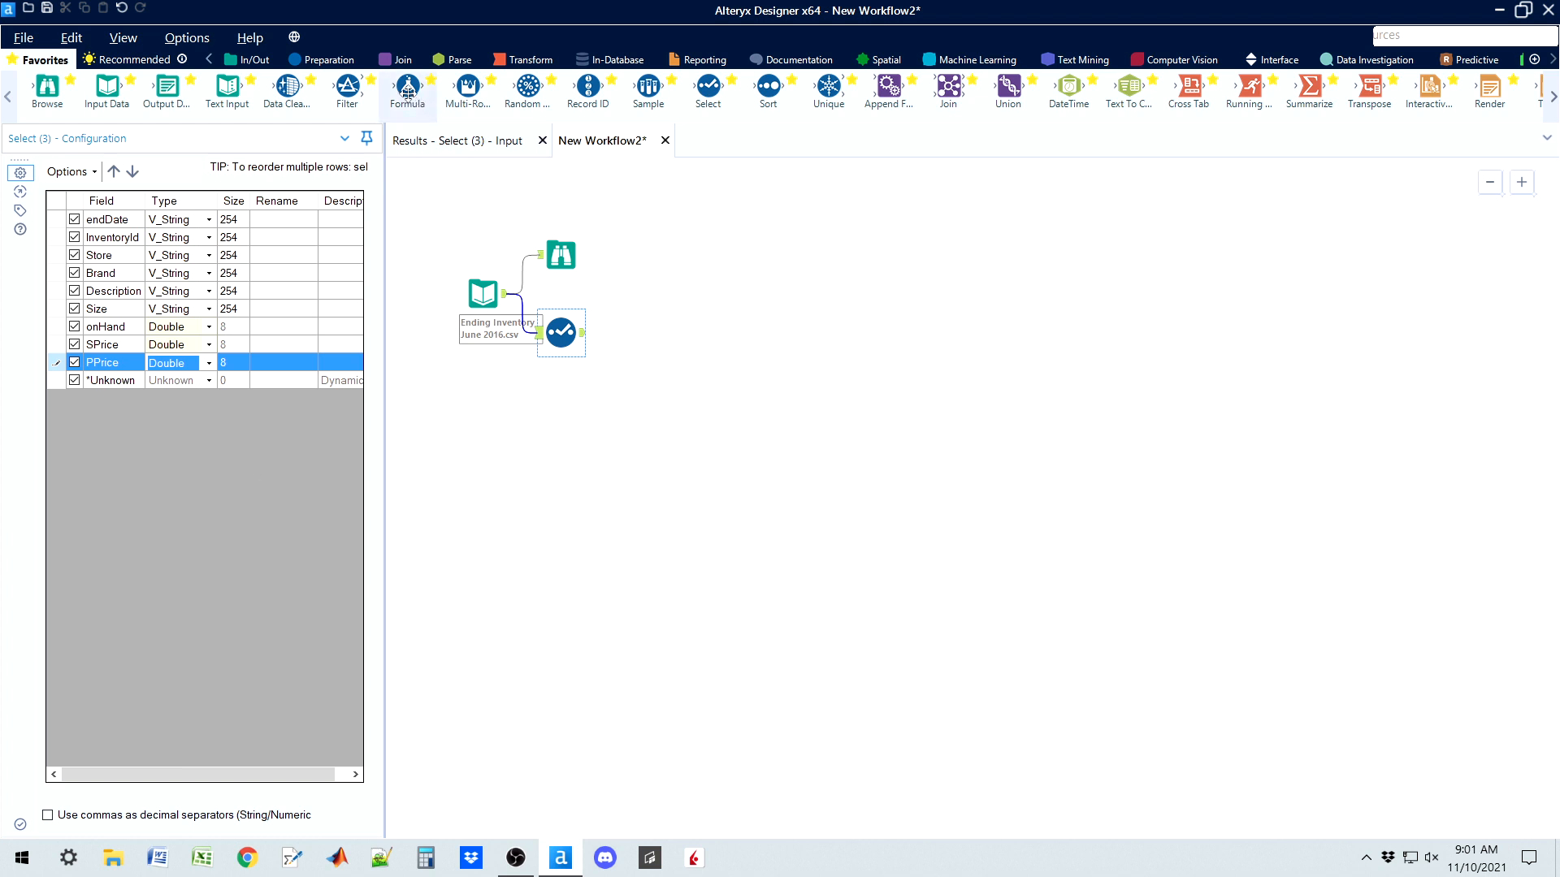
# Connect a Formula tool after the Select tool and review the onHand field in the Browse results
pyautogui.moveTo(407, 91); pyautogui.dragTo(659, 333)
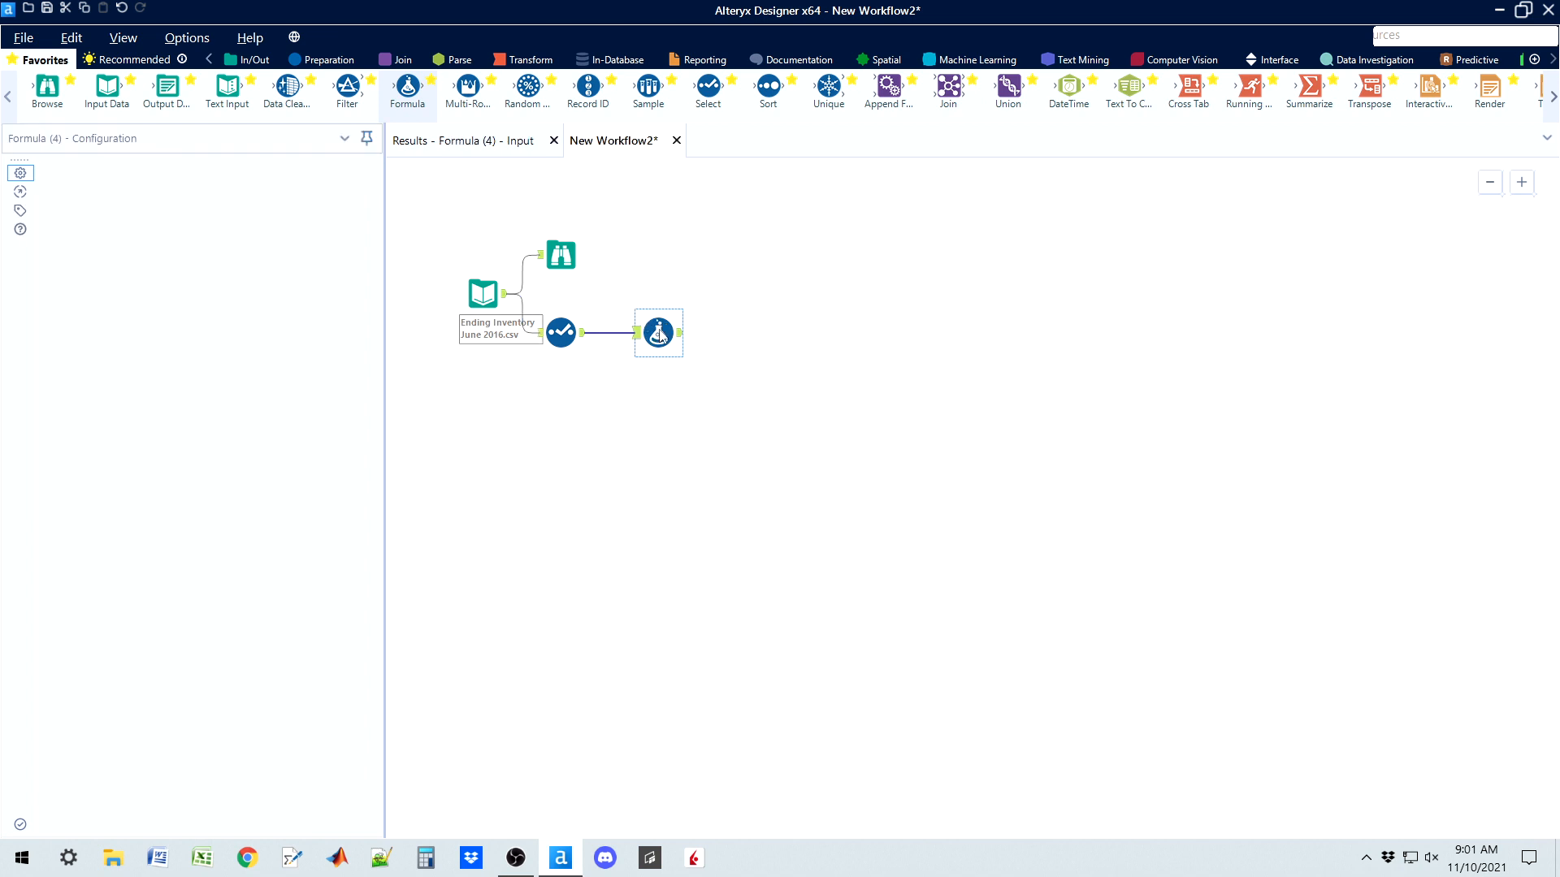
pyautogui.click(561, 256)
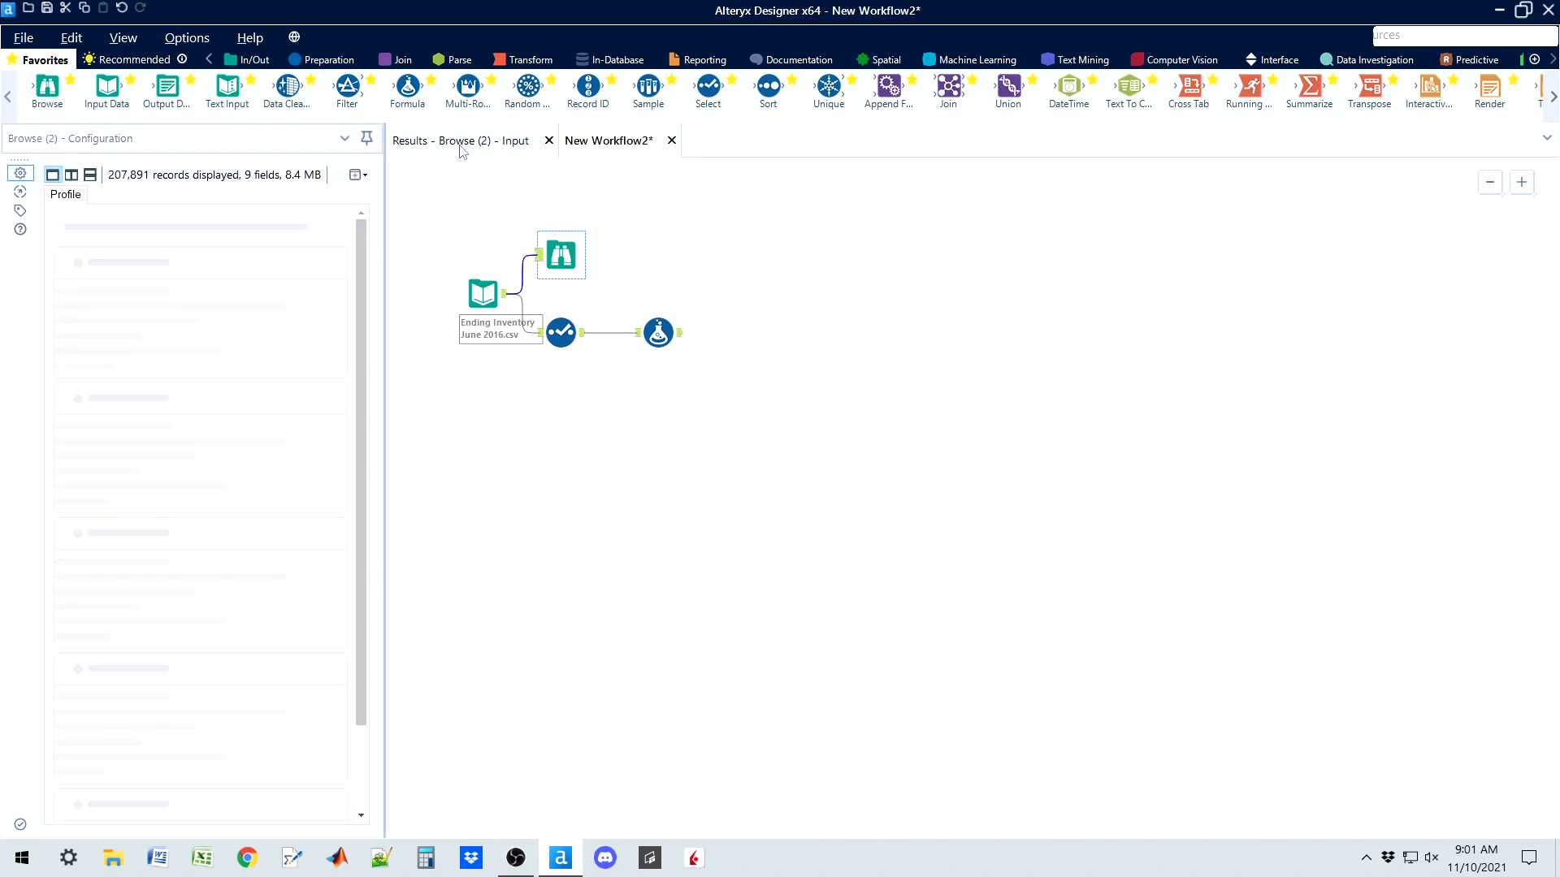
pyautogui.click(459, 140)
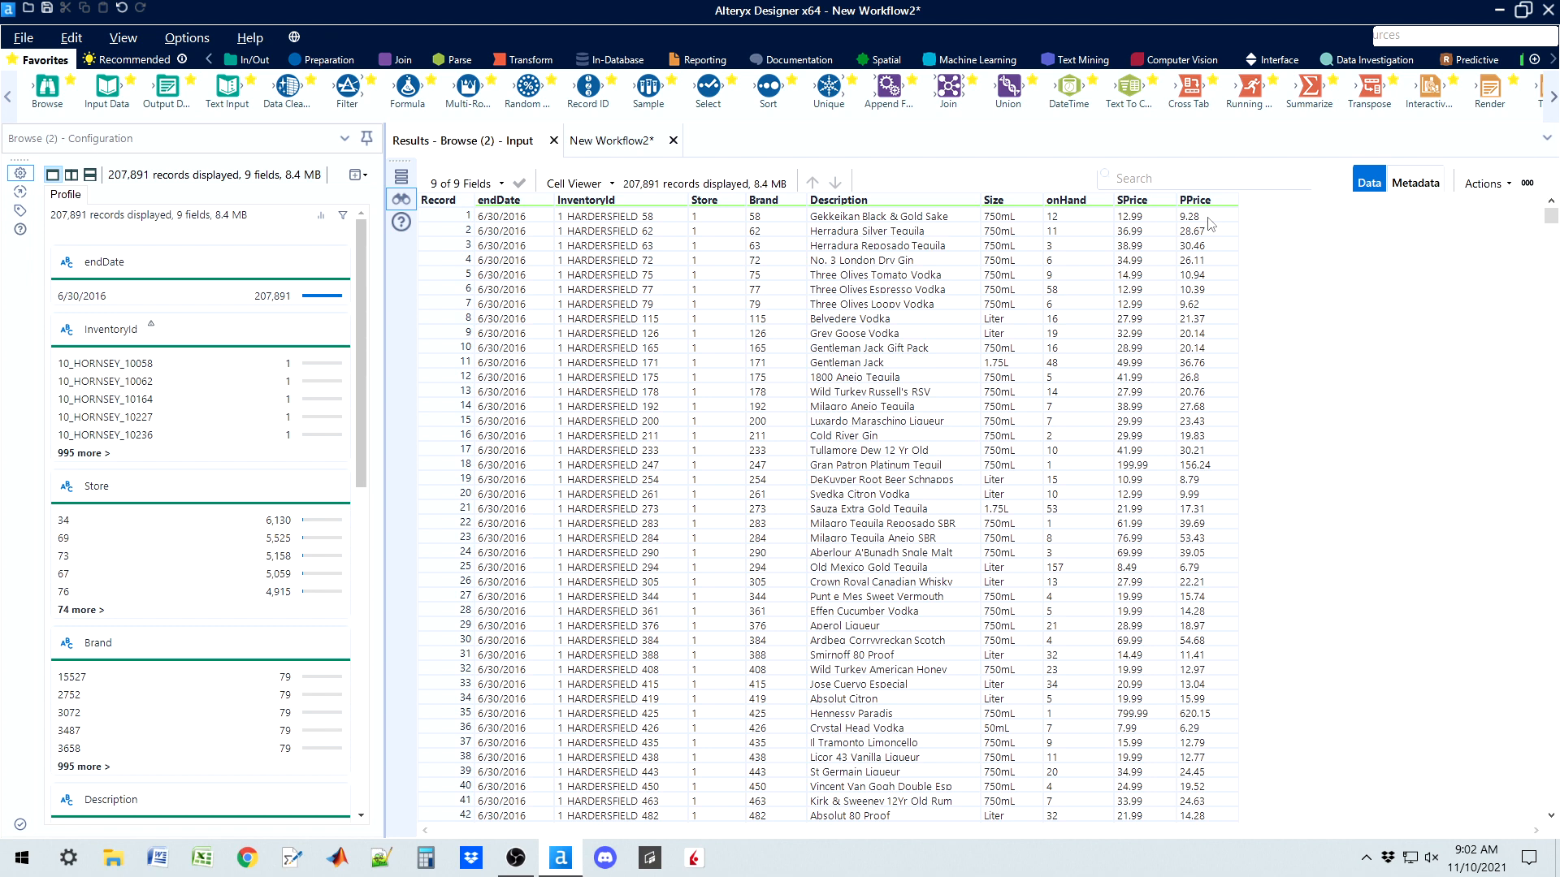
pyautogui.click(1078, 218)
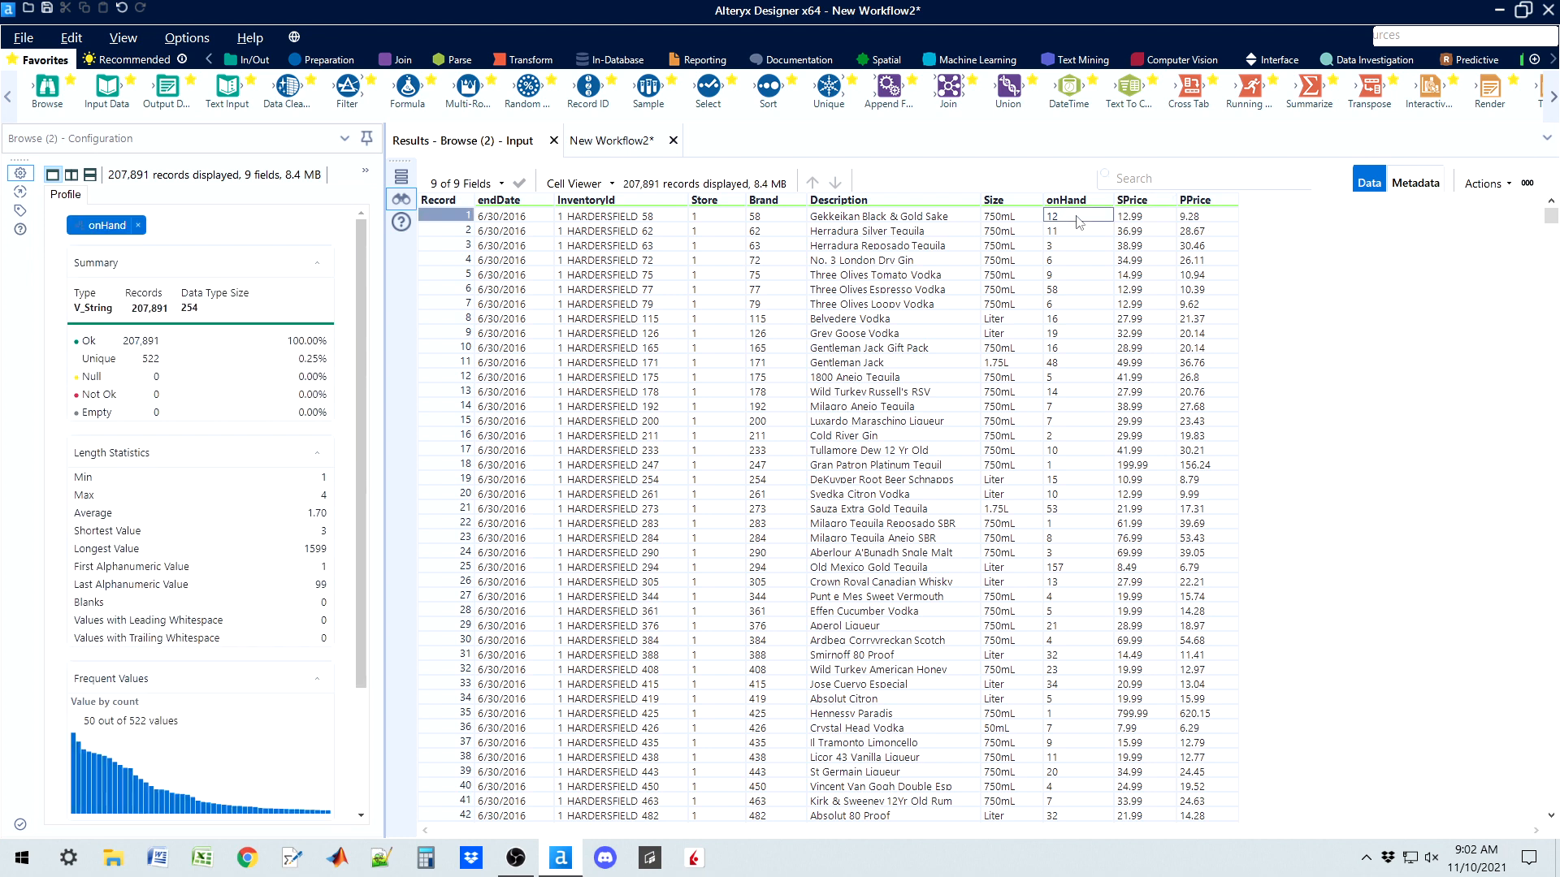
# Profile the PPrice field in the Browse results and open the Formula tool's configuration in the workflow
pyautogui.click(1199, 218)
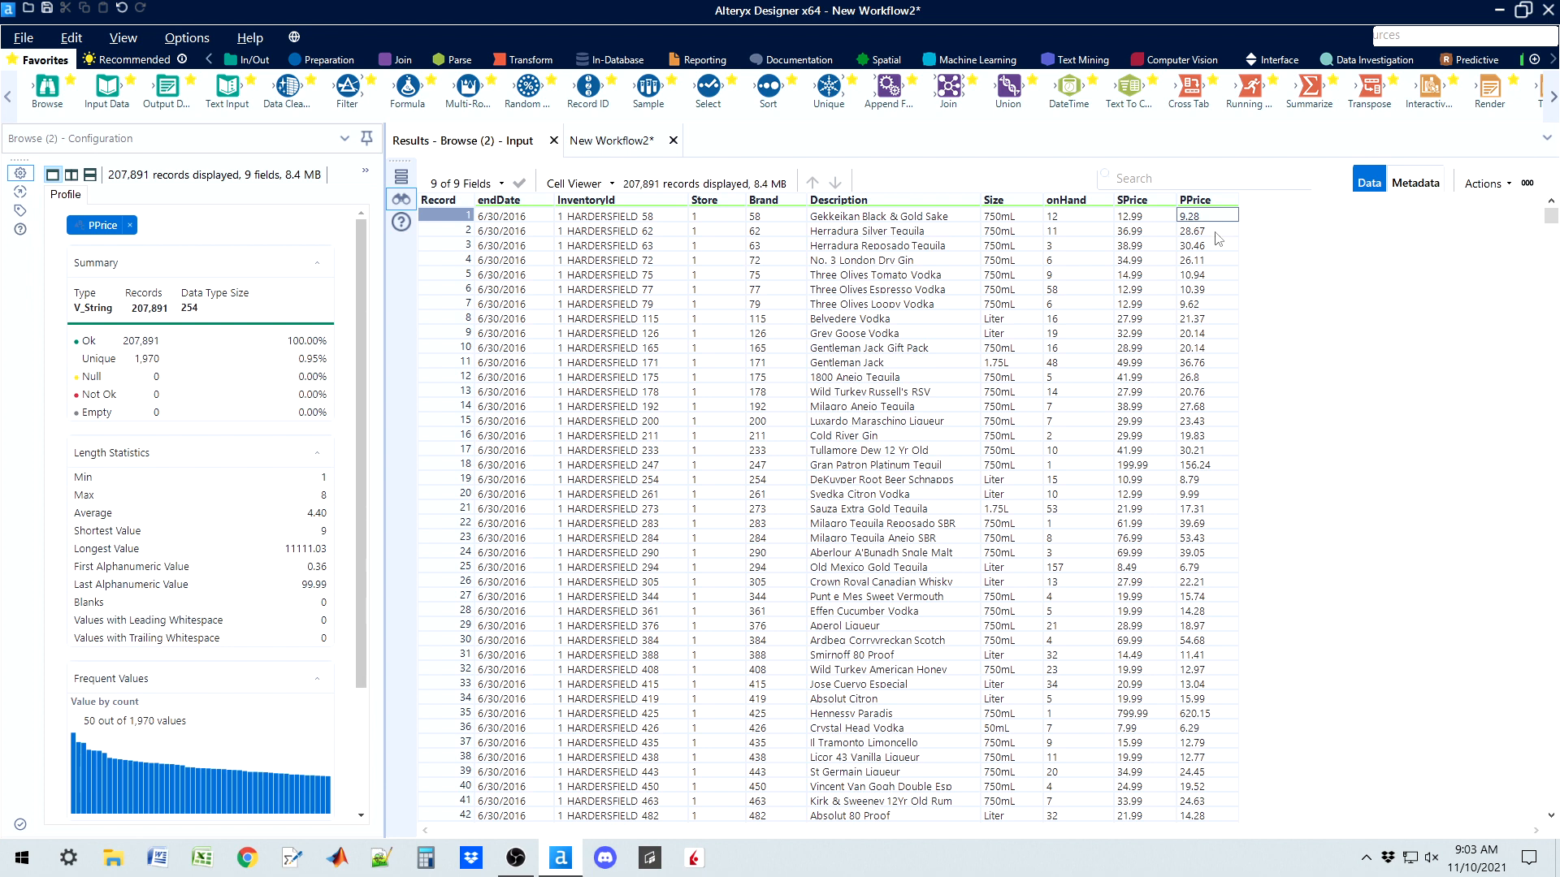
pyautogui.click(609, 143)
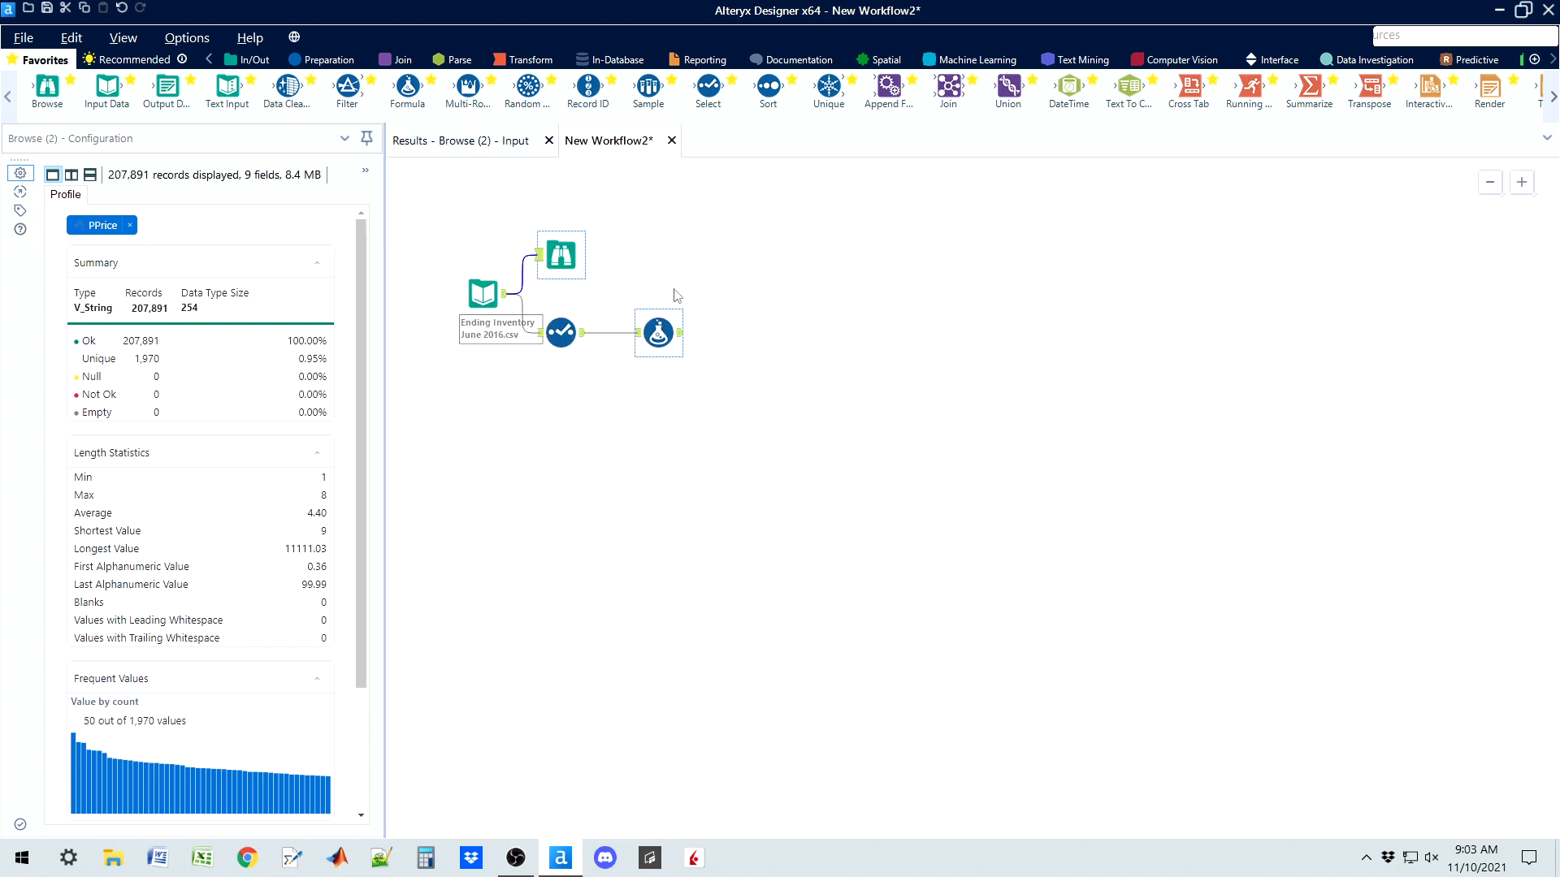
pyautogui.click(659, 333)
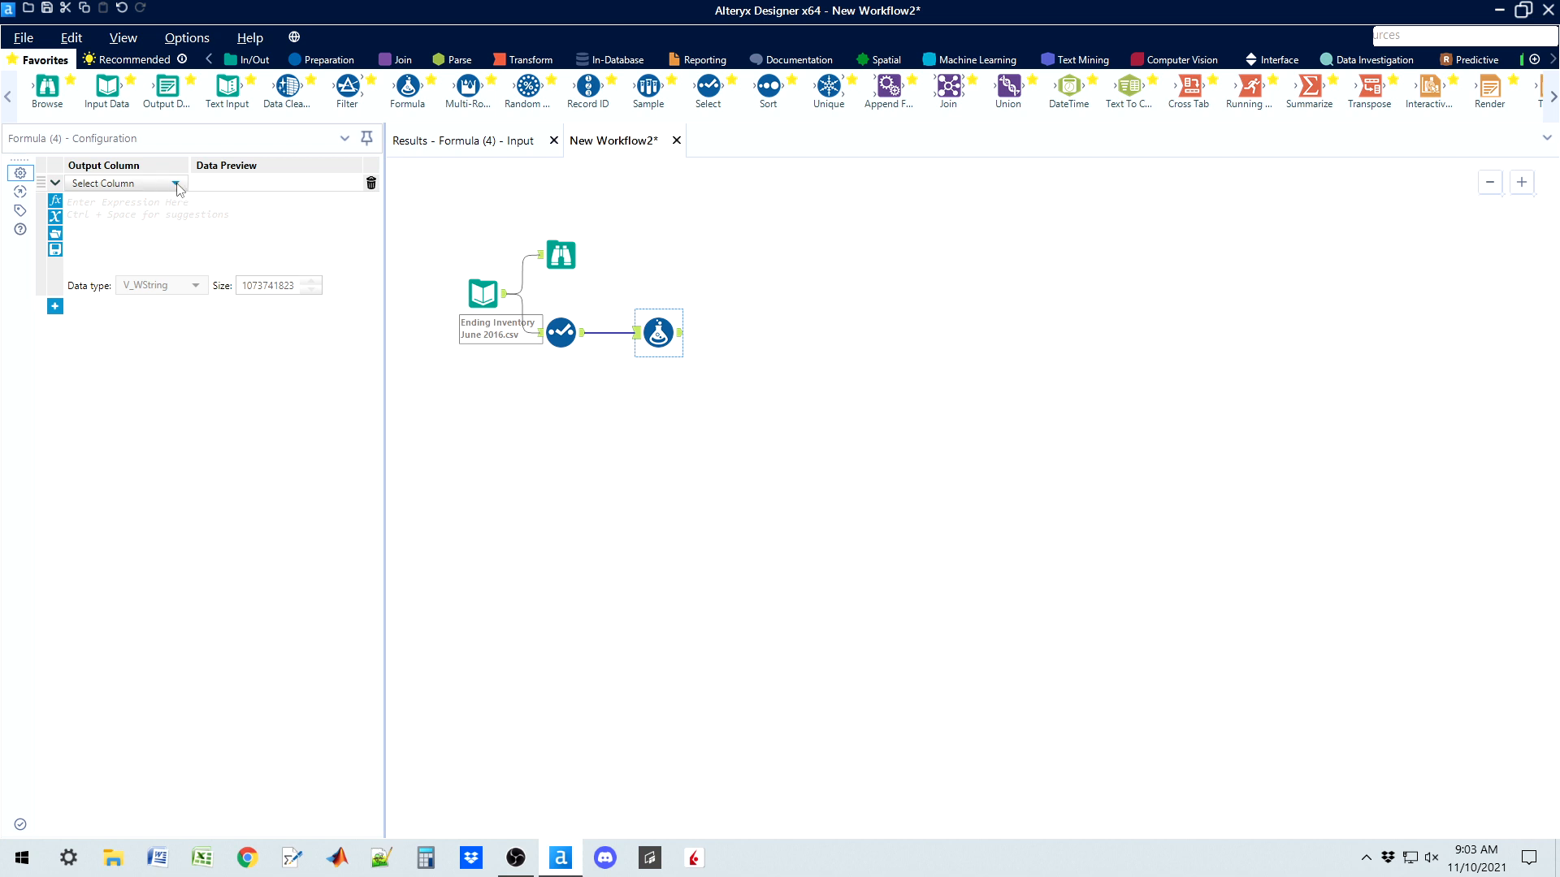
# Add a new output column named Cost in the Formula tool
pyautogui.click(176, 186)
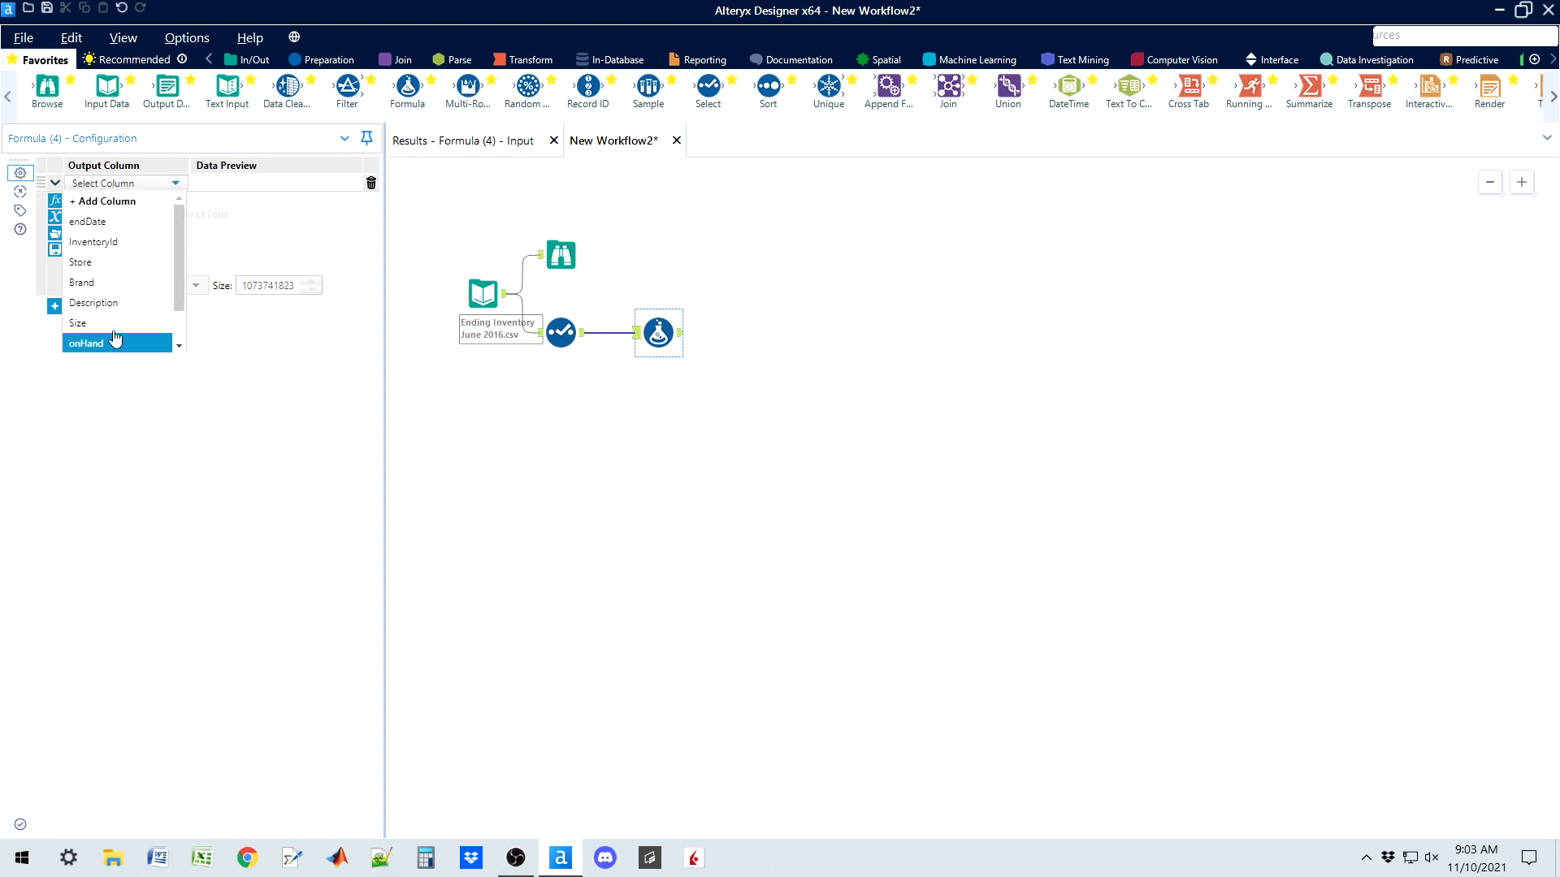
pyautogui.moveTo(177, 314)
pyautogui.mouseDown()
pyautogui.moveTo(183, 248)
pyautogui.moveTo(173, 317)
pyautogui.mouseUp()
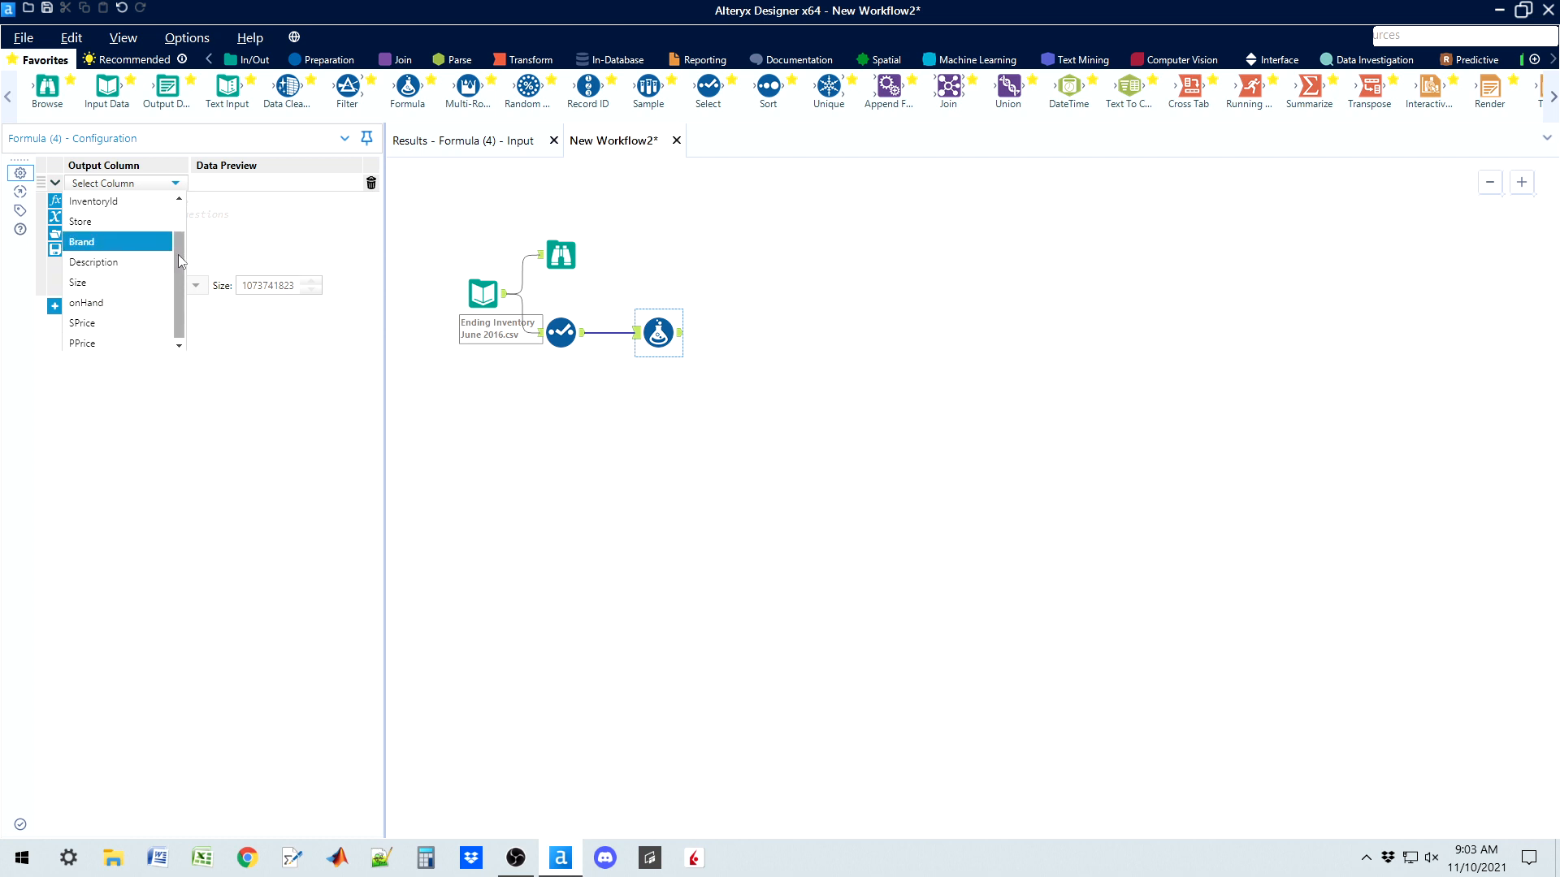
pyautogui.moveTo(180, 260); pyautogui.dragTo(180, 233)
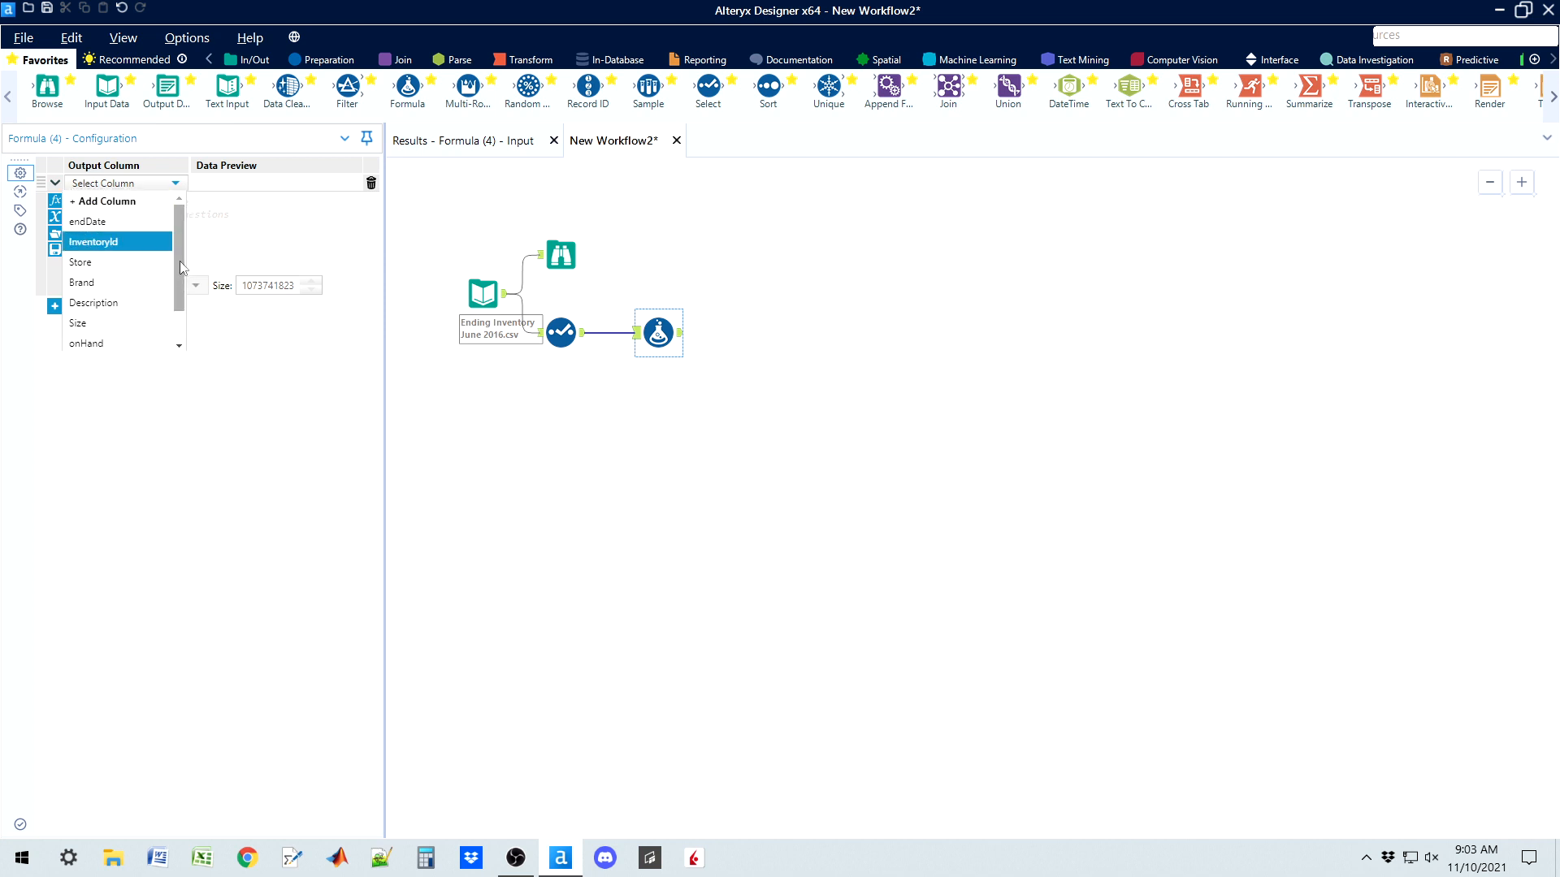
pyautogui.moveTo(179, 292); pyautogui.dragTo(177, 317)
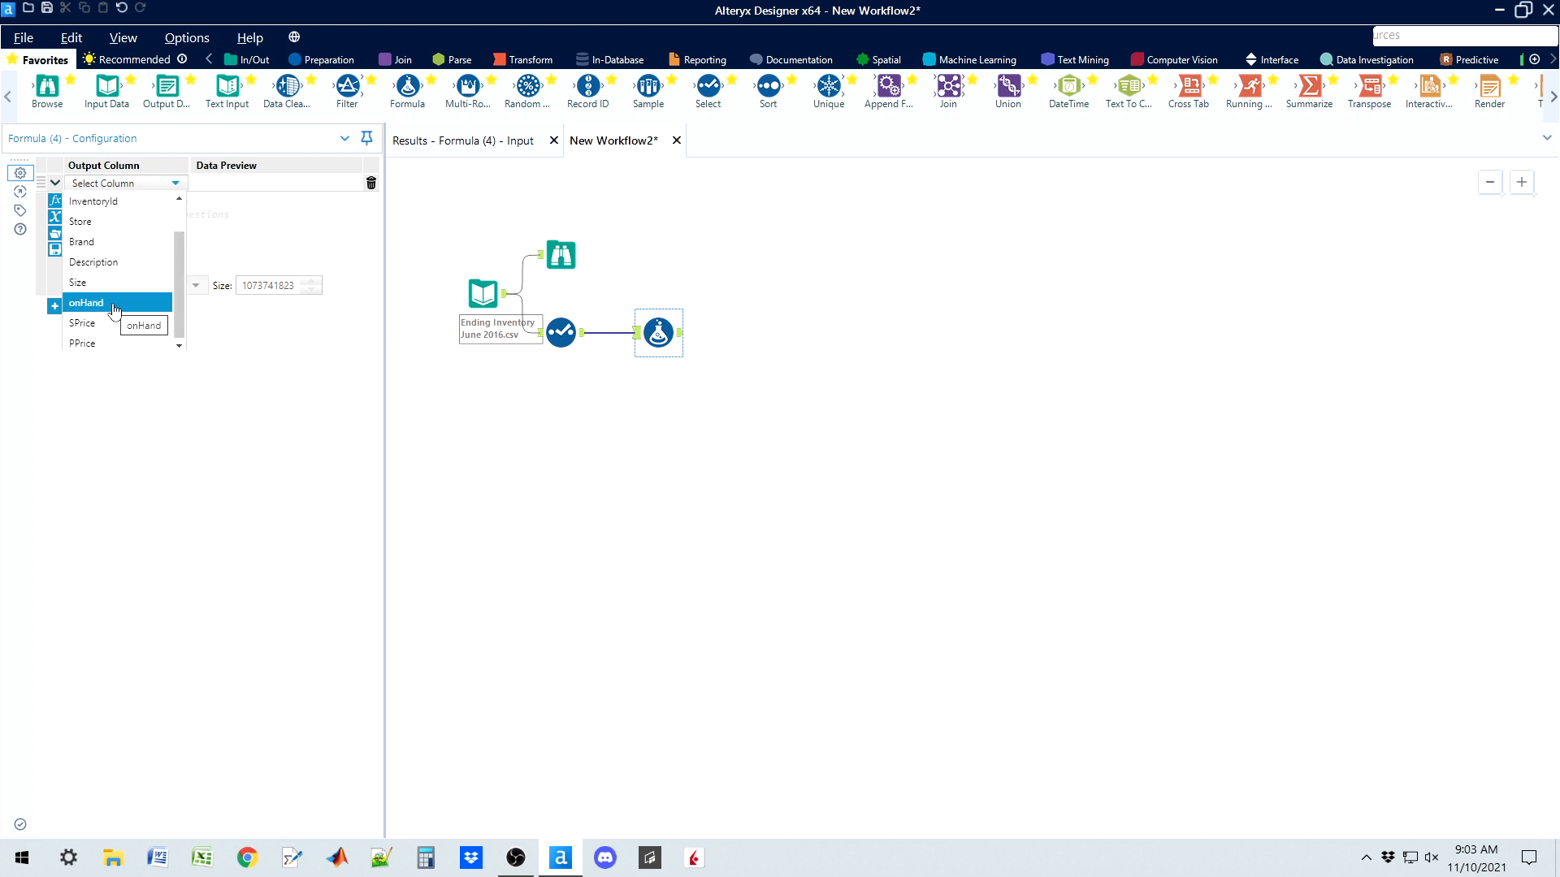
pyautogui.moveTo(177, 306); pyautogui.dragTo(177, 269)
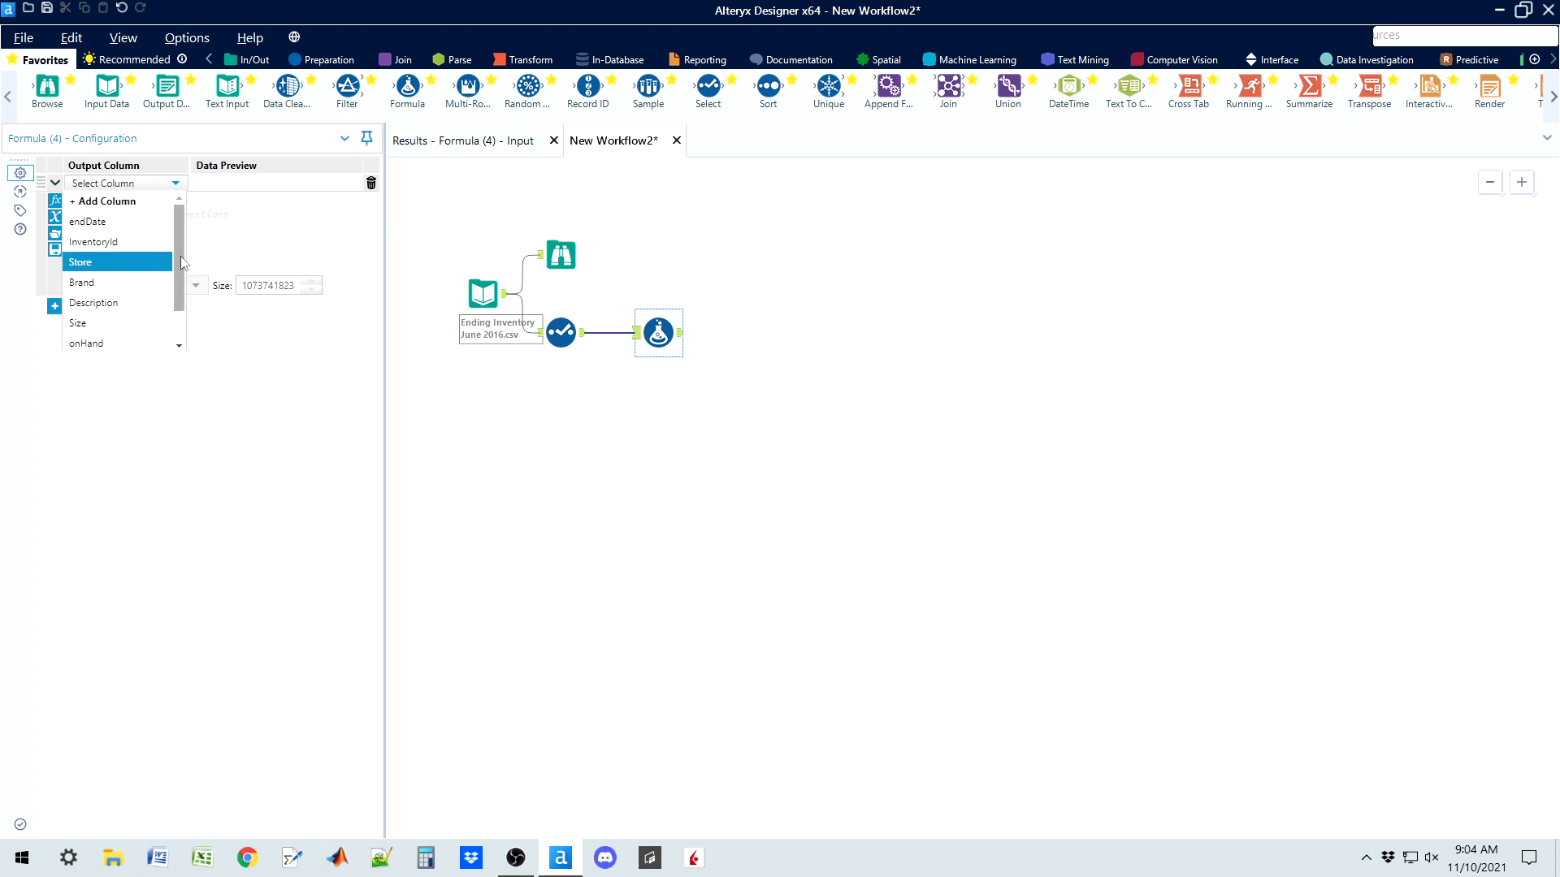
pyautogui.scroll(-1, 115, 231)
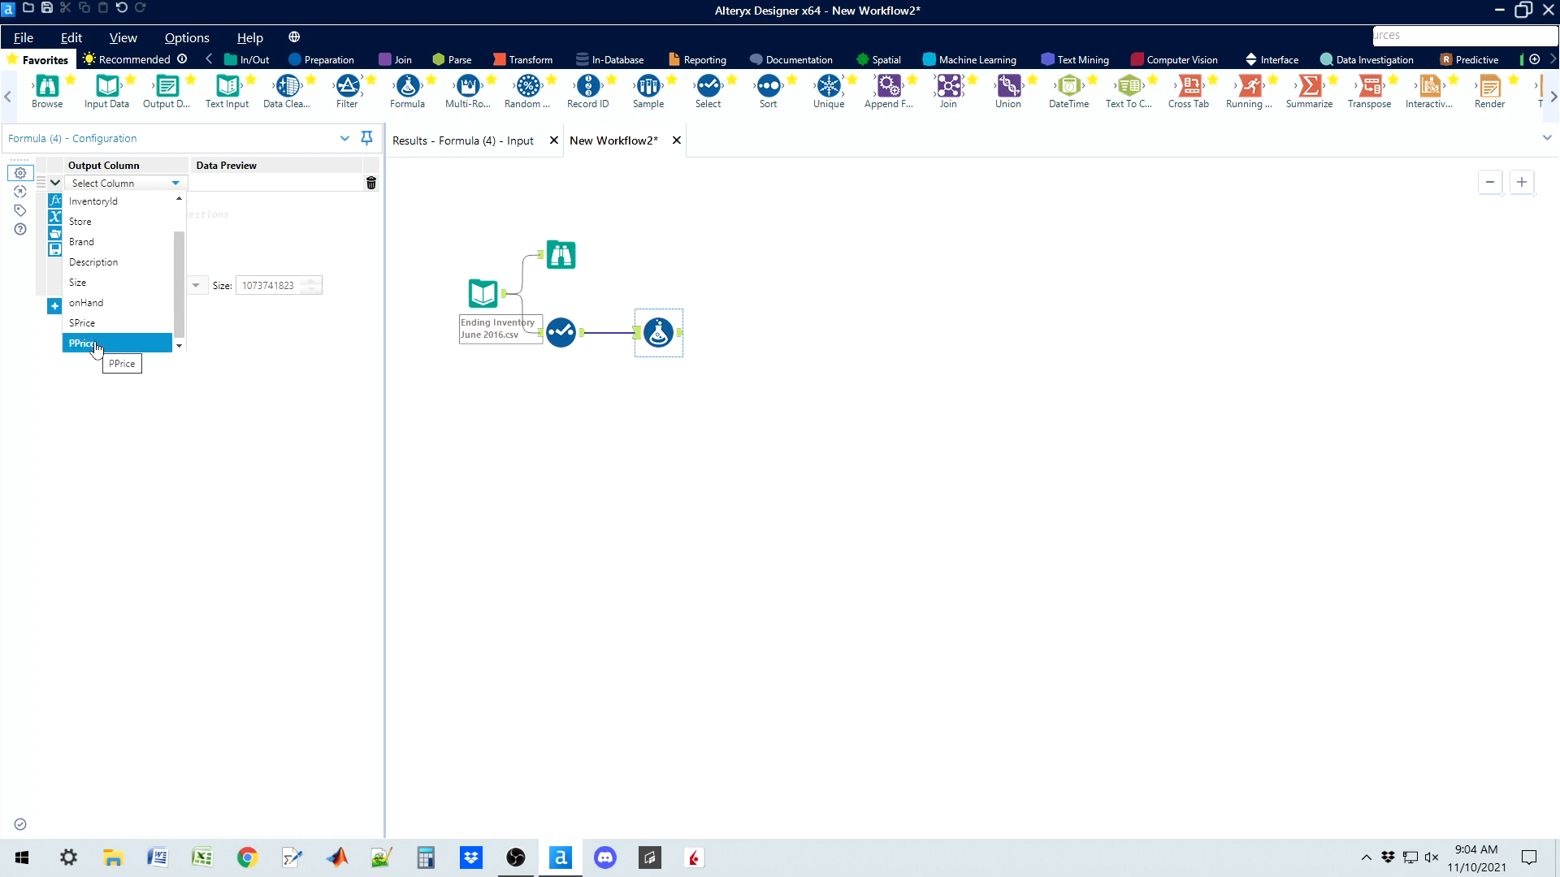
pyautogui.moveTo(178, 315); pyautogui.dragTo(178, 254)
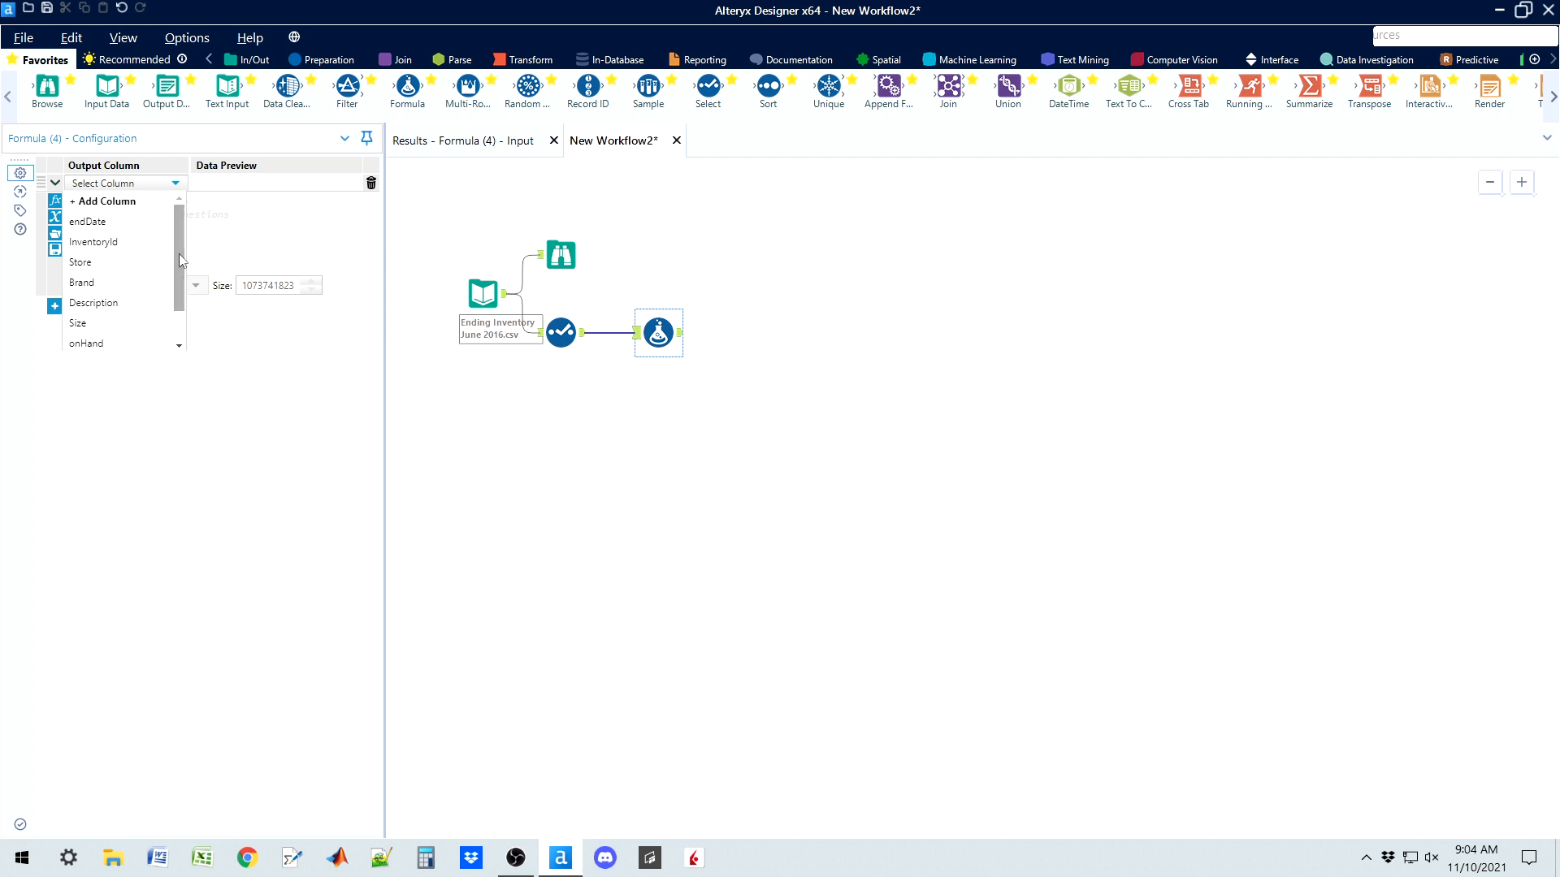
pyautogui.click(112, 200)
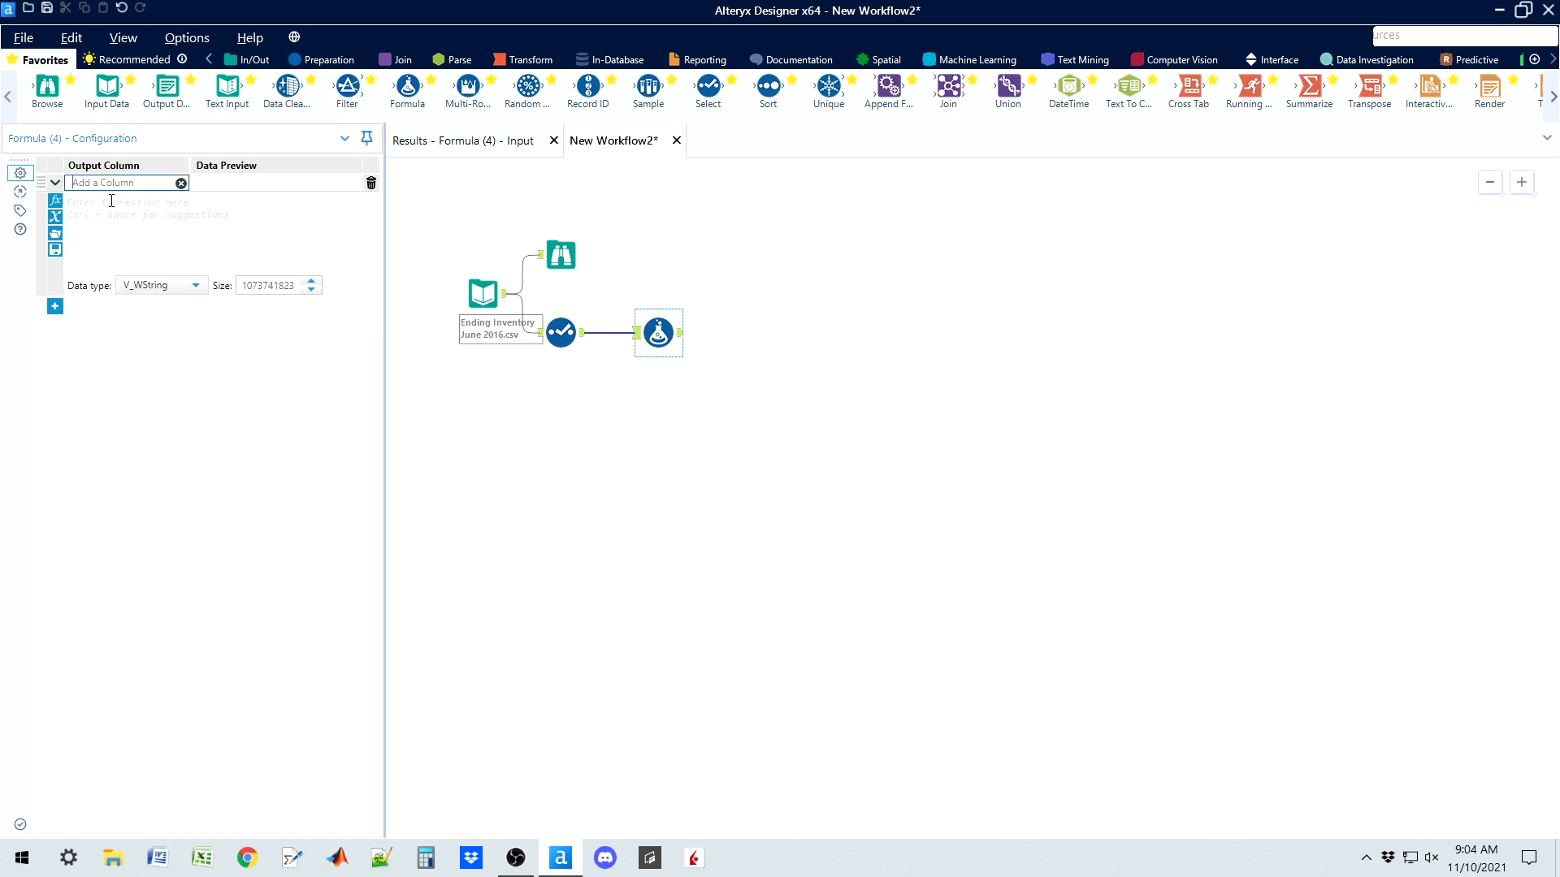
pyautogui.write('Cost')
# Examine the function categories, including Math, and the existing columns available for the Cost expression
pyautogui.click(129, 212)
pyautogui.click(54, 203)
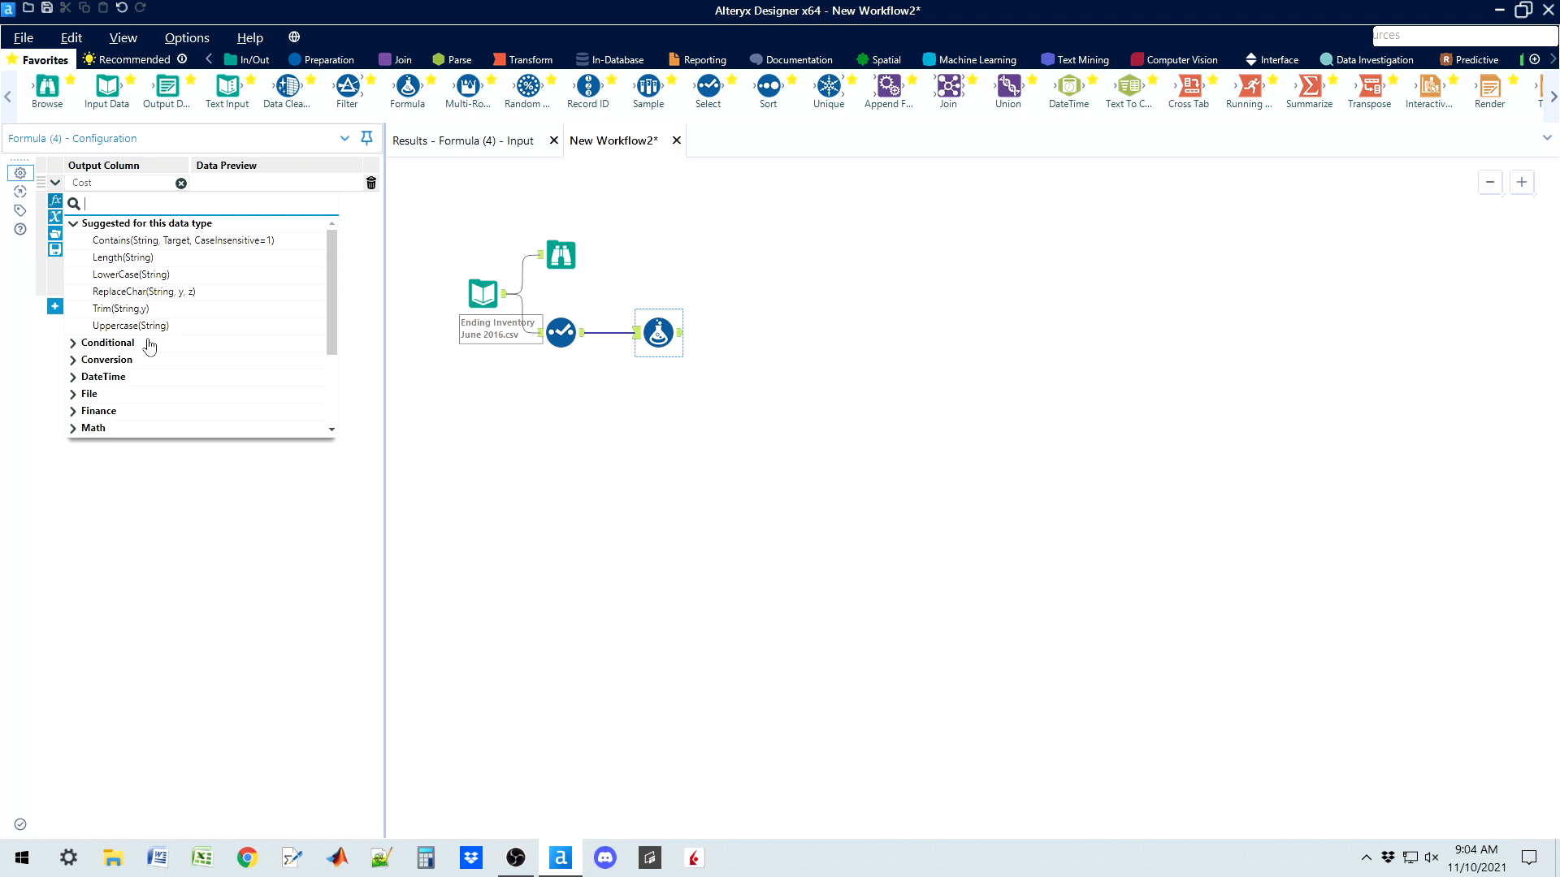
pyautogui.moveTo(328, 310); pyautogui.dragTo(342, 390)
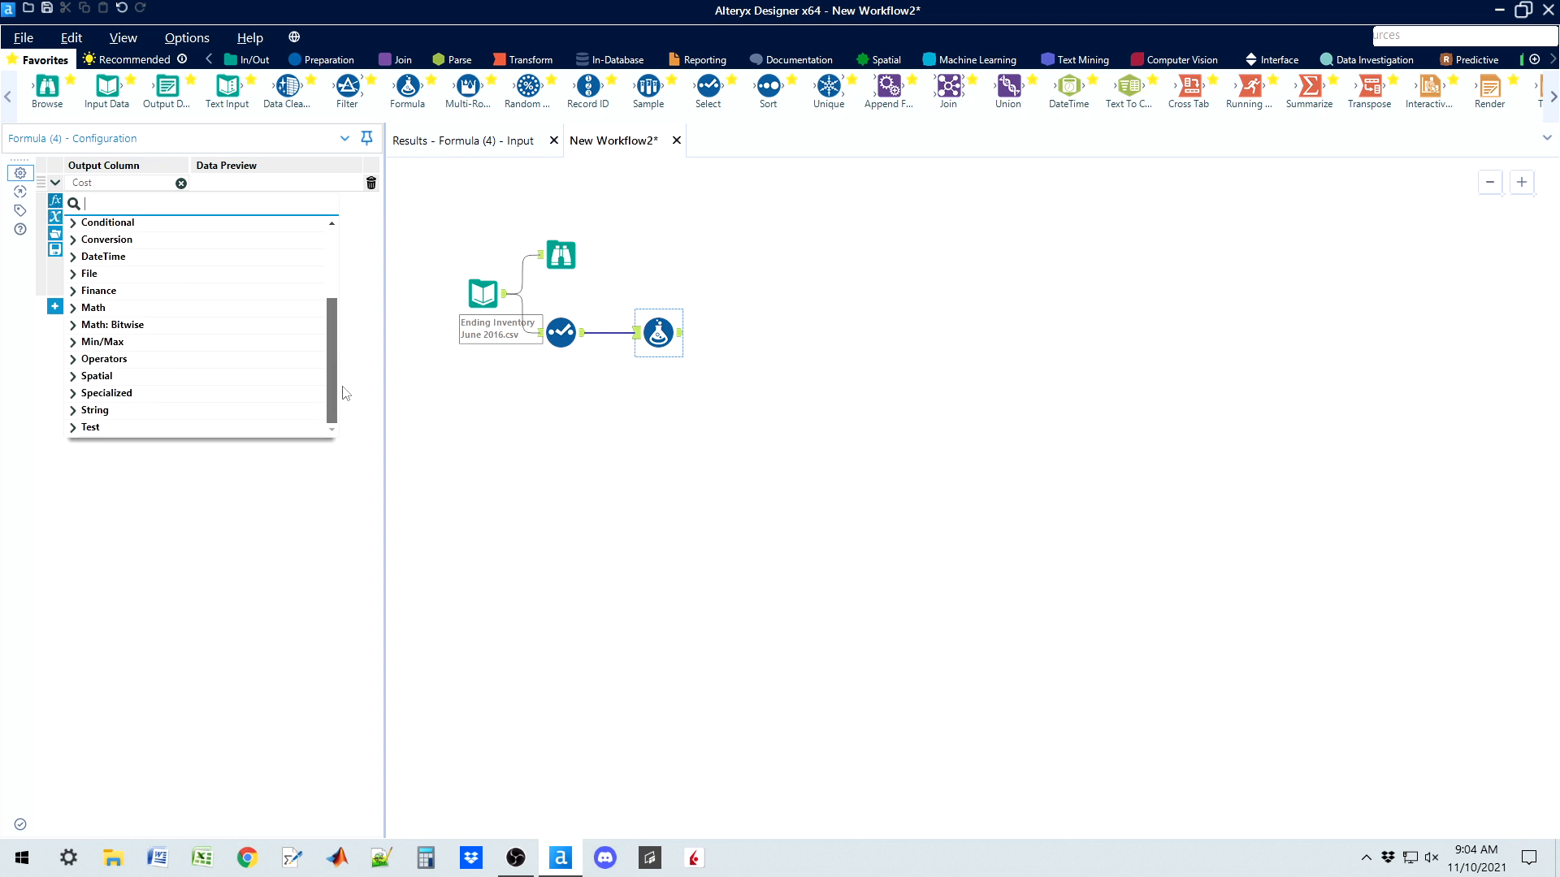
pyautogui.click(74, 310)
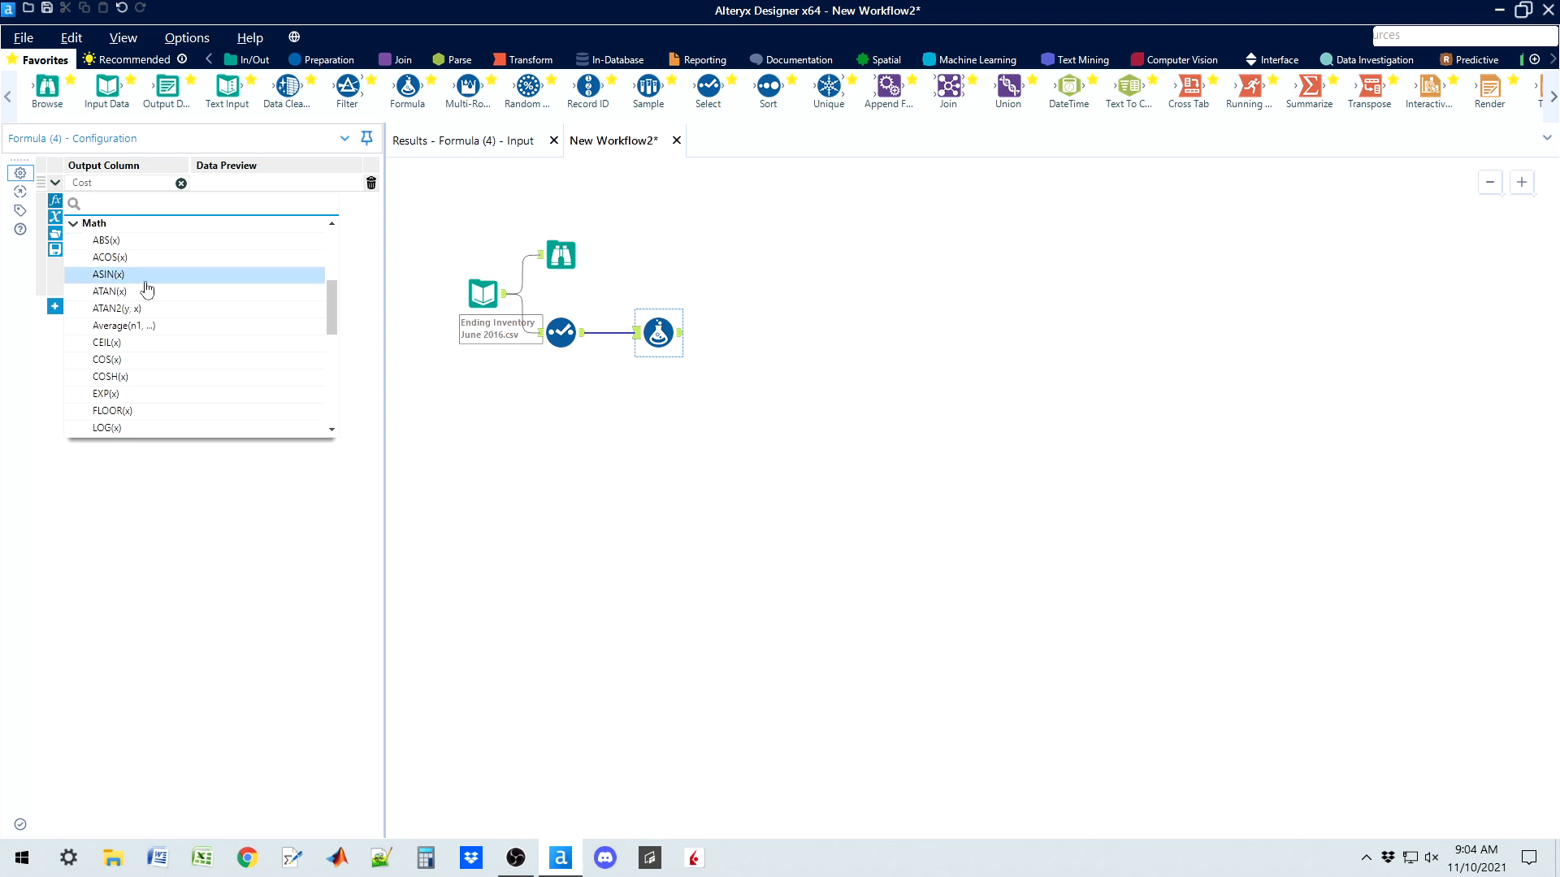
pyautogui.moveTo(330, 310)
pyautogui.mouseDown()
pyautogui.moveTo(335, 384)
pyautogui.moveTo(326, 290)
pyautogui.mouseUp()
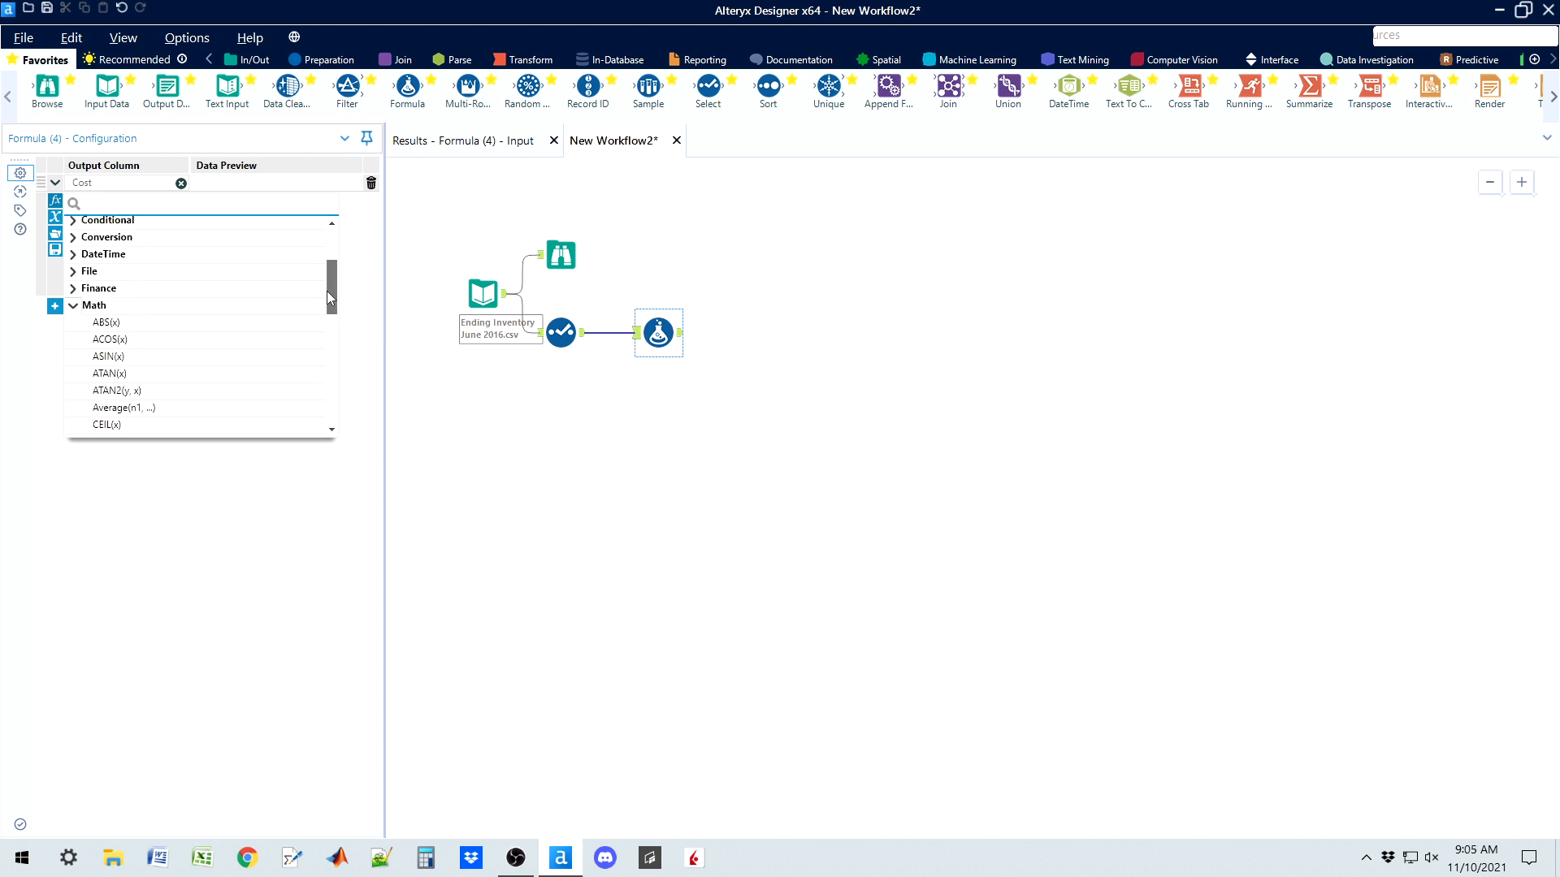
pyautogui.click(79, 307)
pyautogui.click(364, 285)
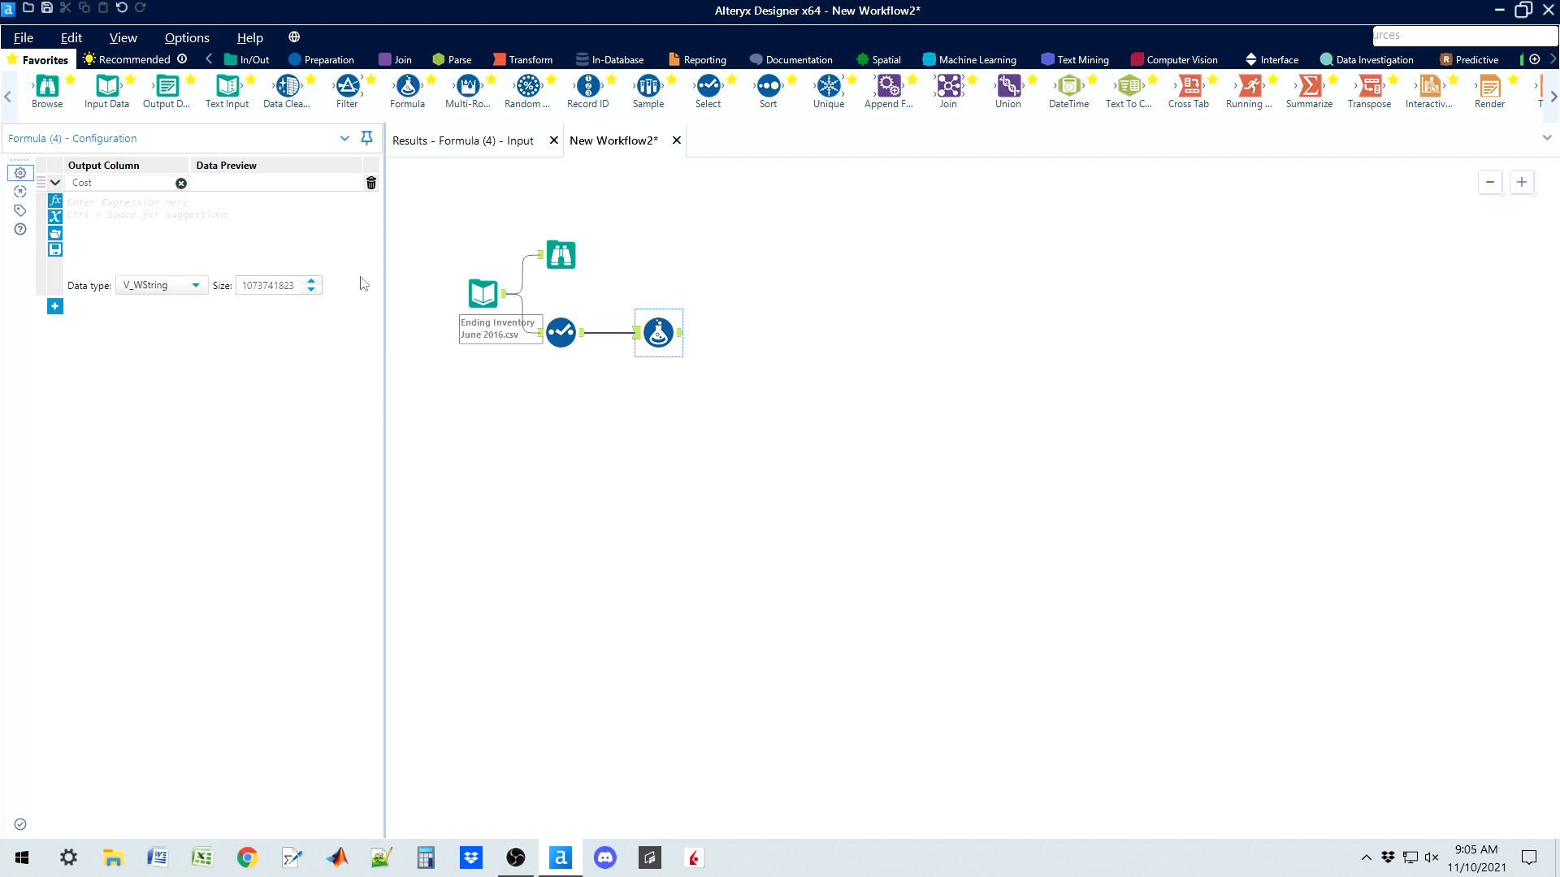
pyautogui.click(54, 219)
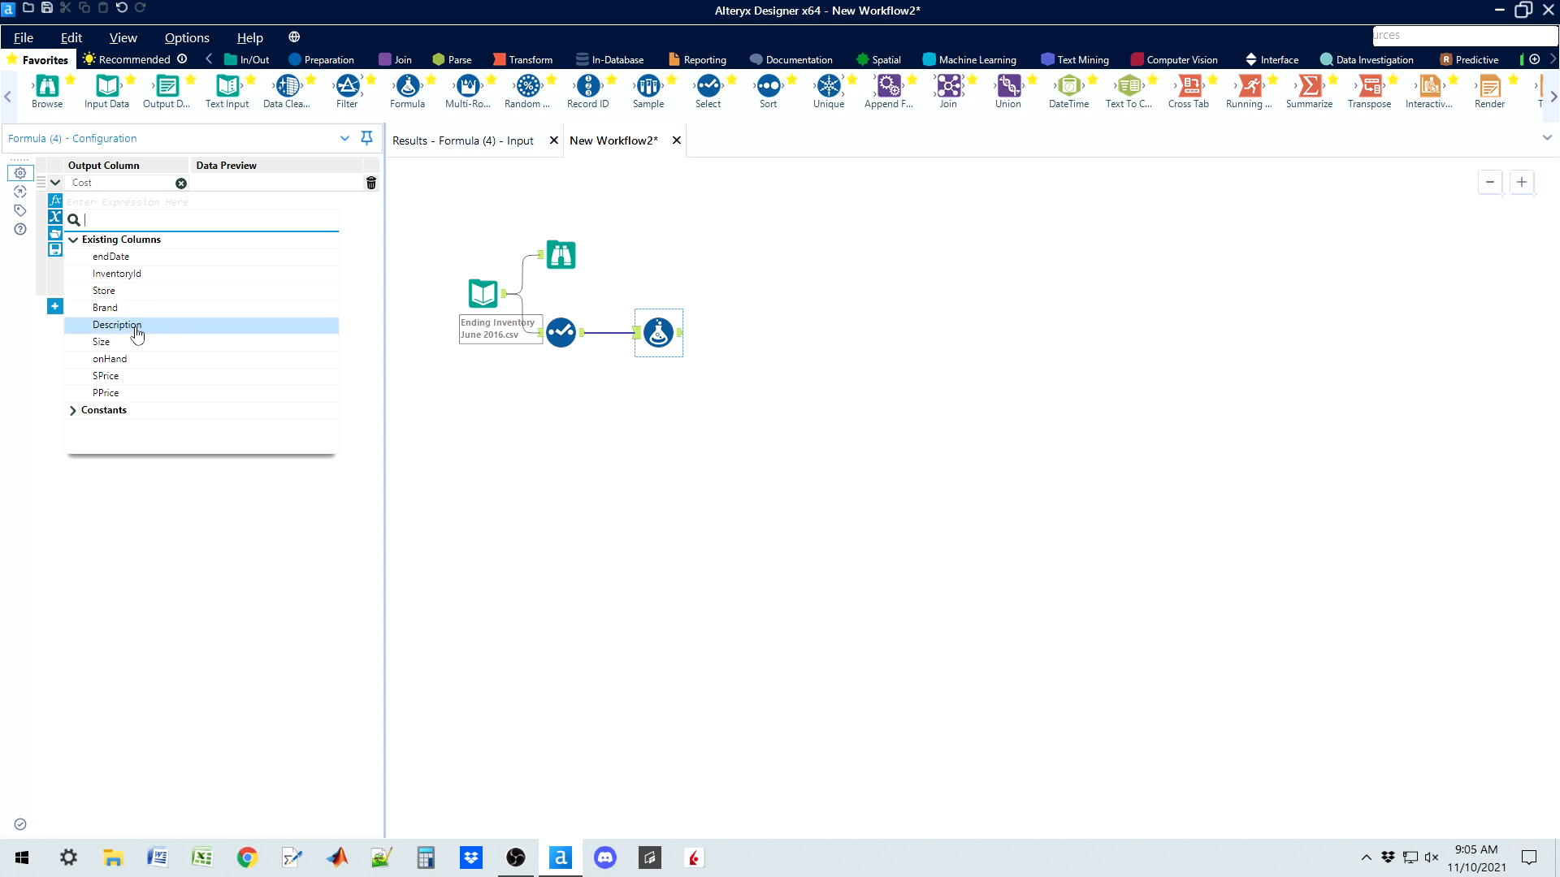
pyautogui.click(364, 256)
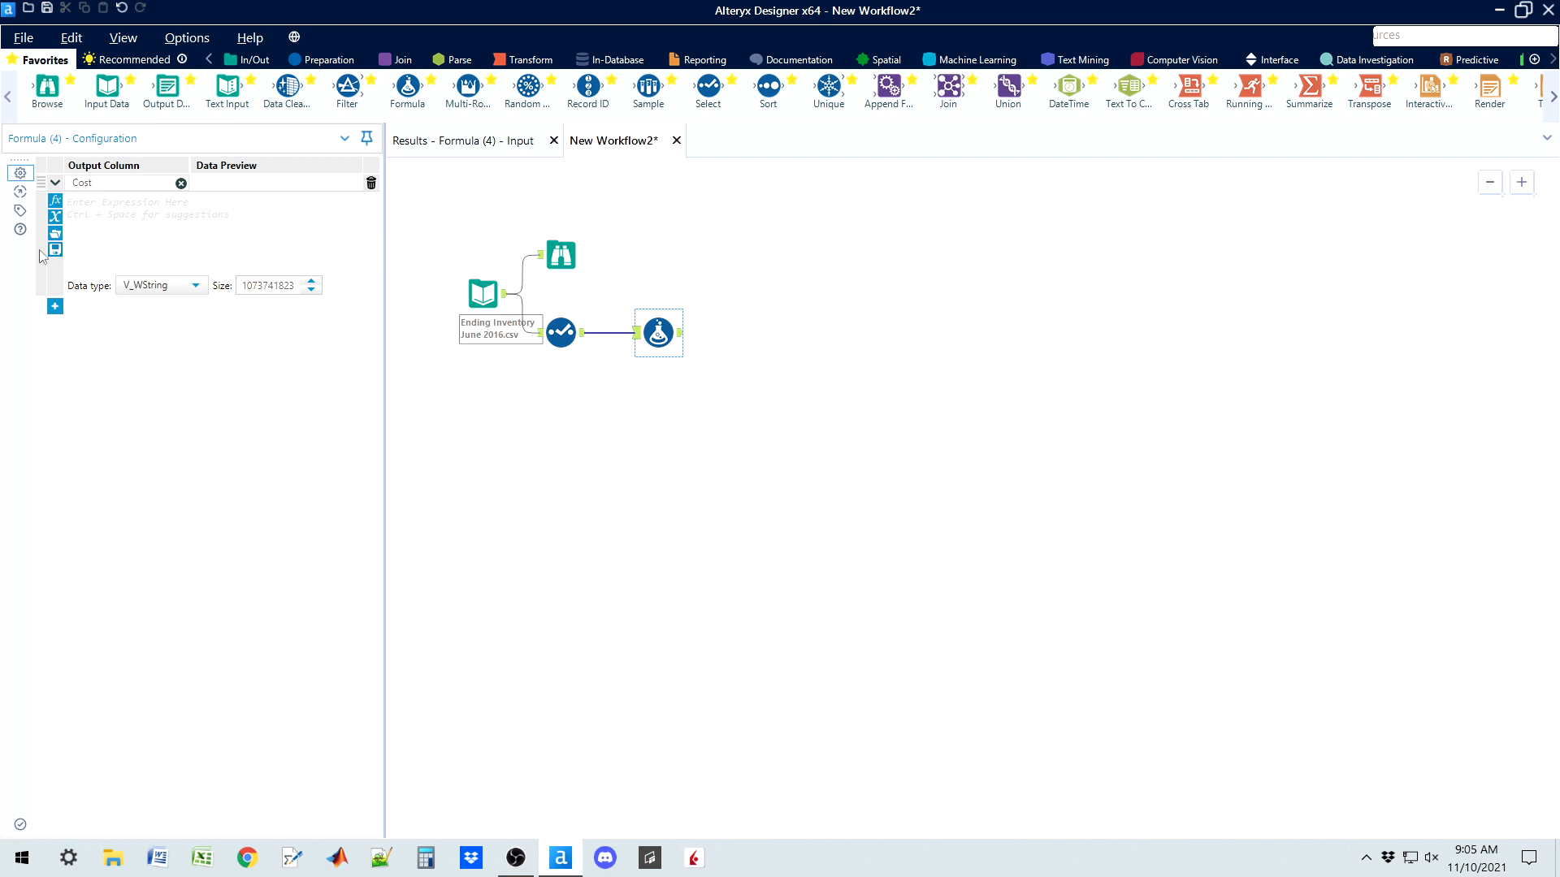
# Examine the recent and saved expressions offered for the Cost column
pyautogui.click(56, 235)
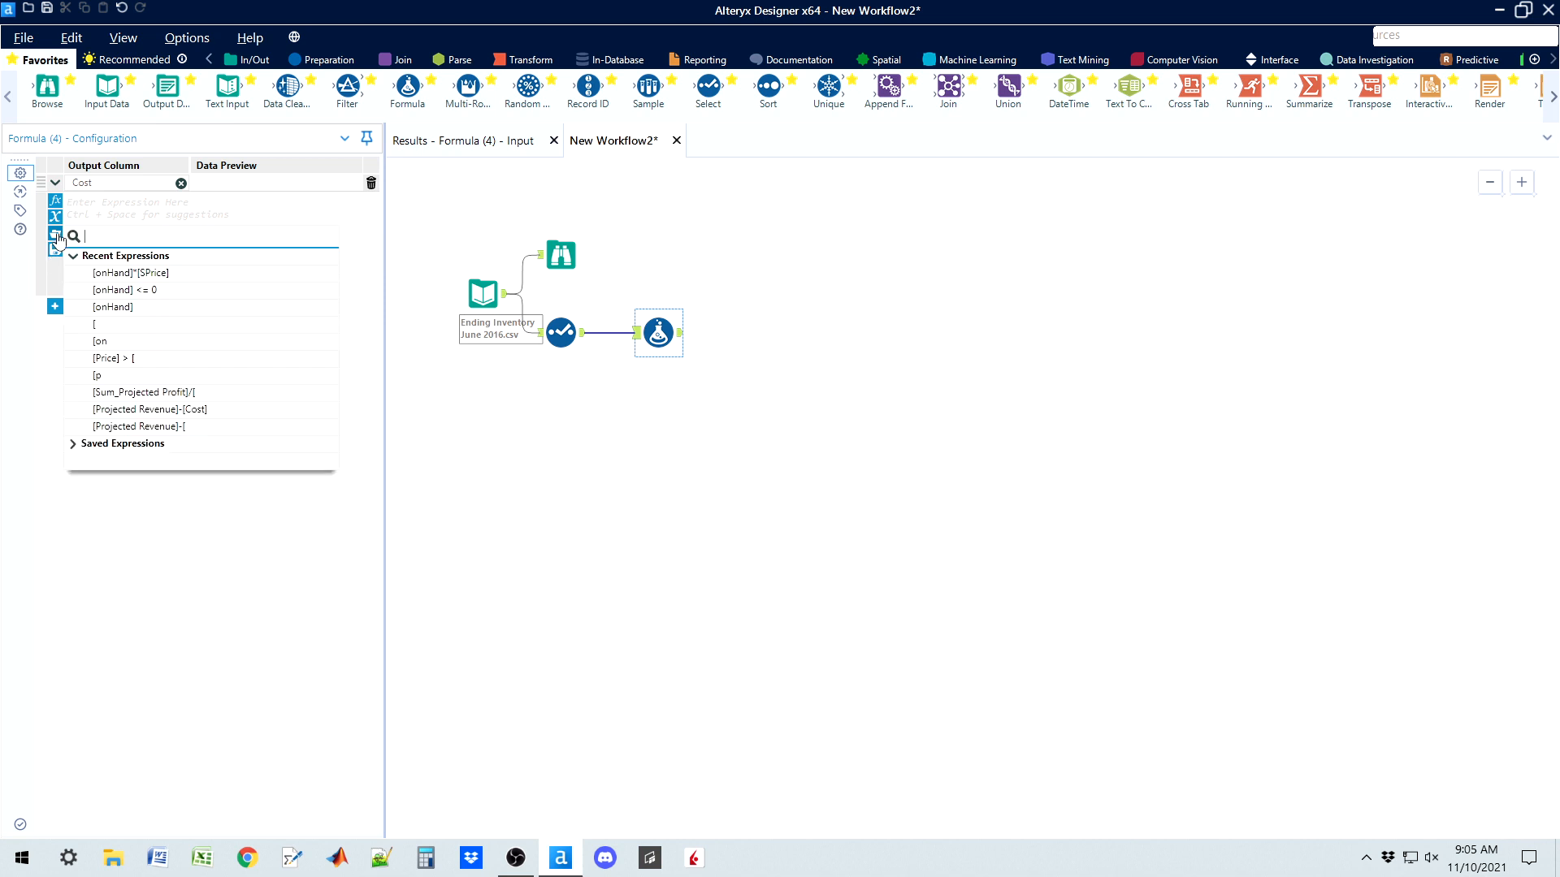
pyautogui.click(74, 443)
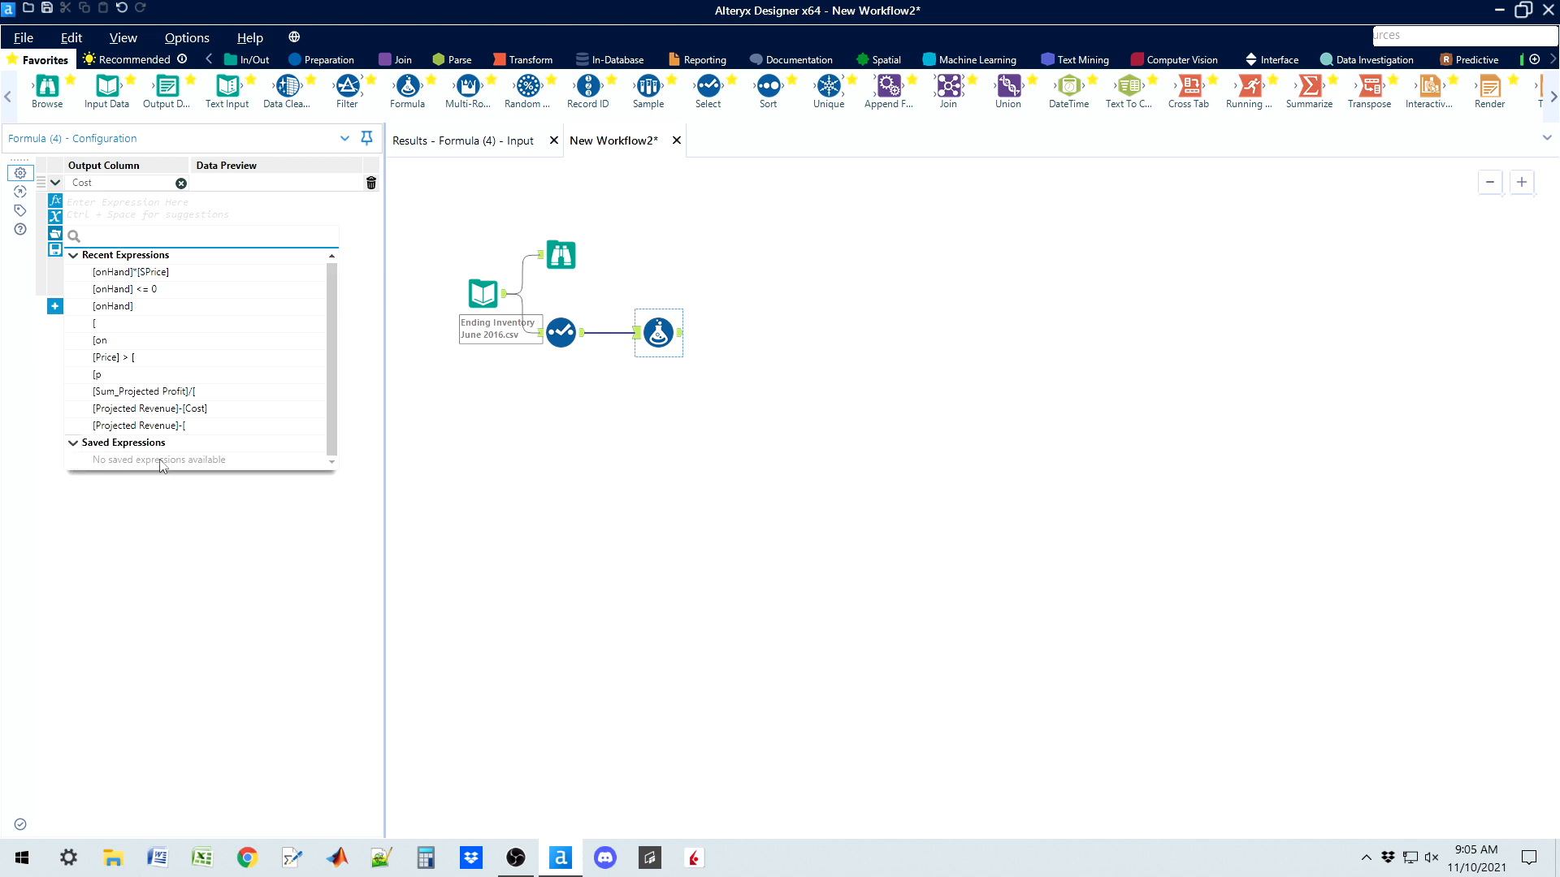
pyautogui.click(74, 444)
pyautogui.click(74, 258)
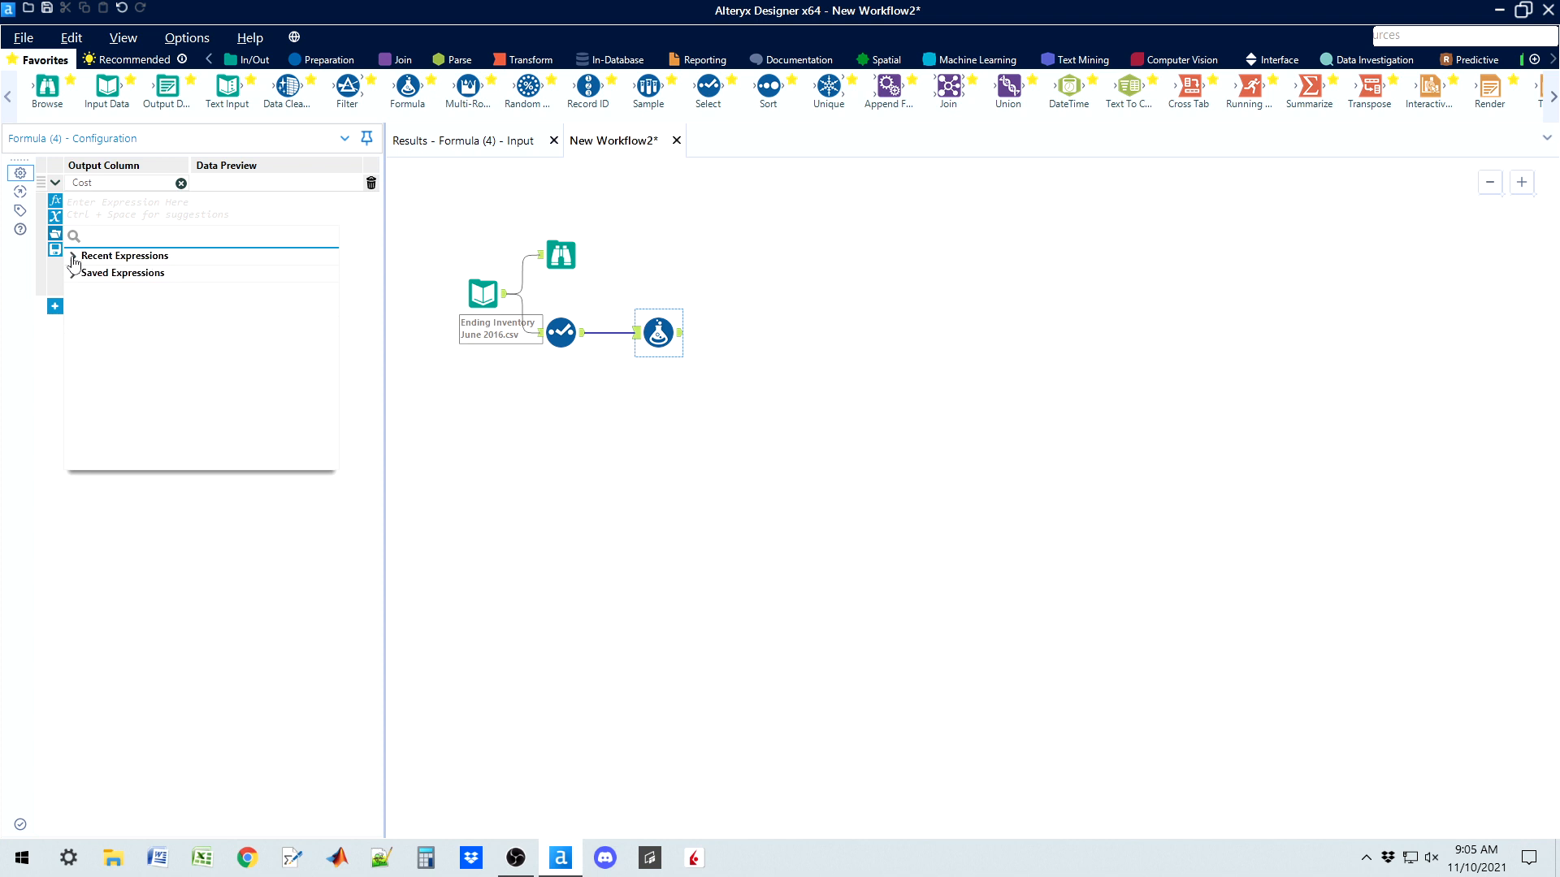
pyautogui.click(345, 206)
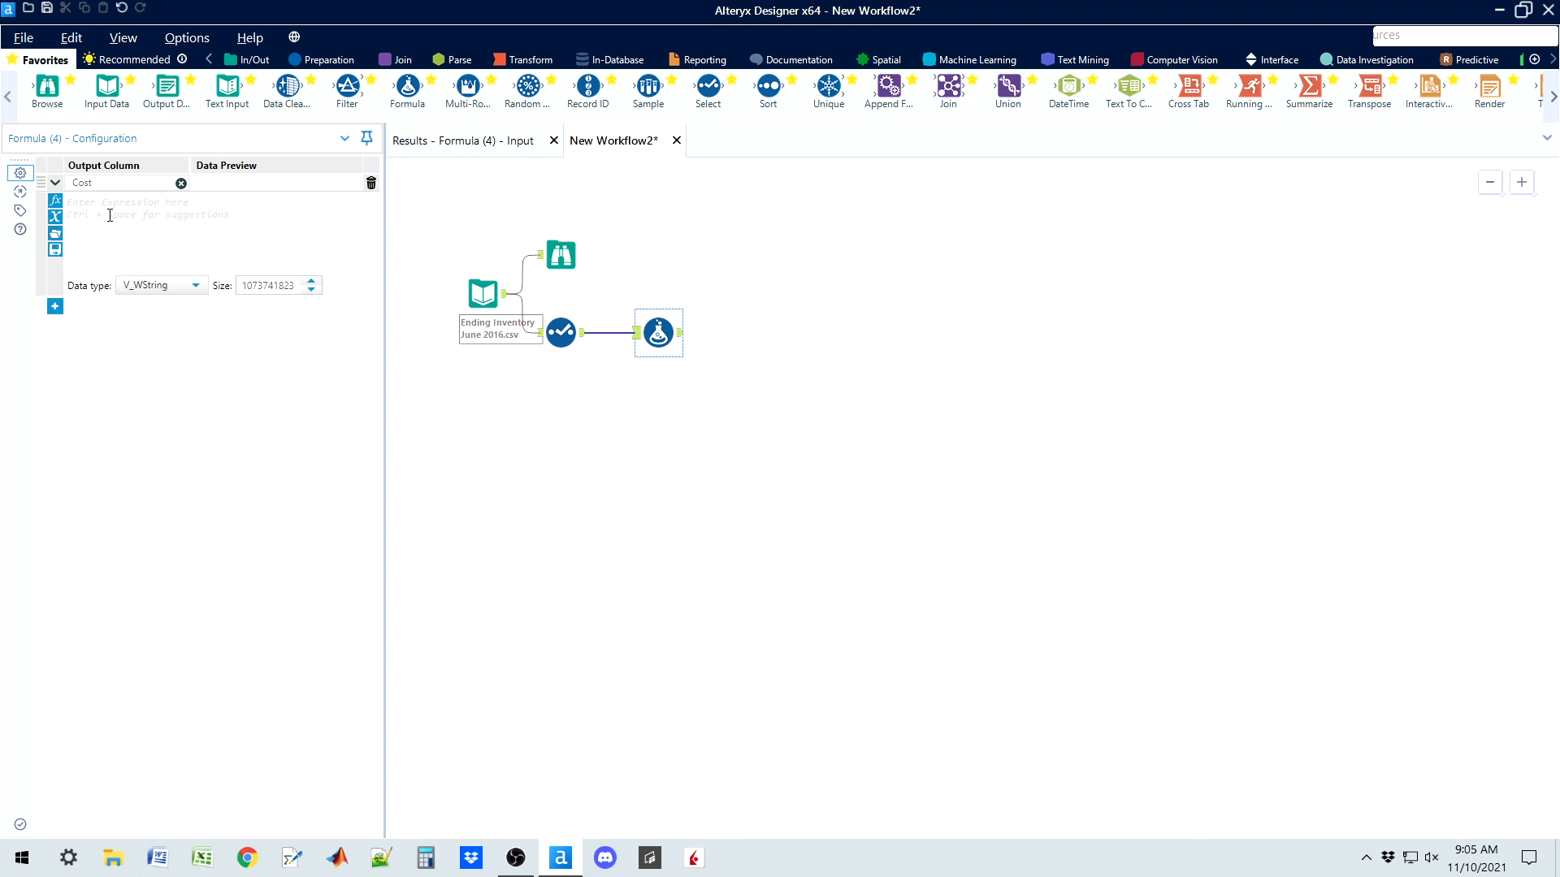
pyautogui.click(55, 237)
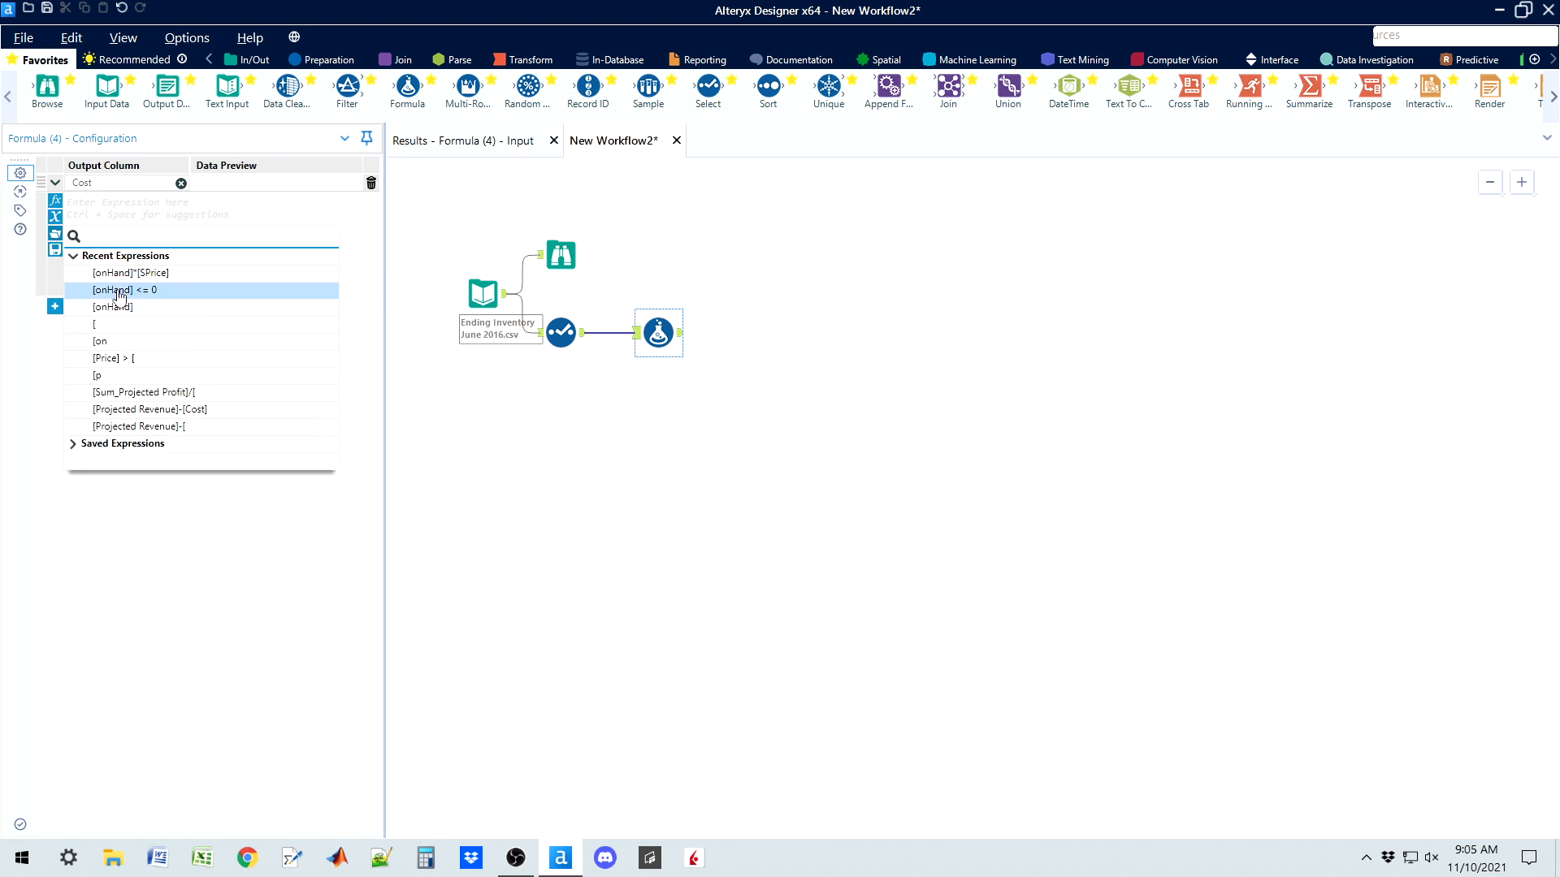
pyautogui.click(75, 260)
# Write the Cost expression [onHand]*[PPrice] in the expression editor, choosing both fields from the suggestions
pyautogui.click(127, 205)
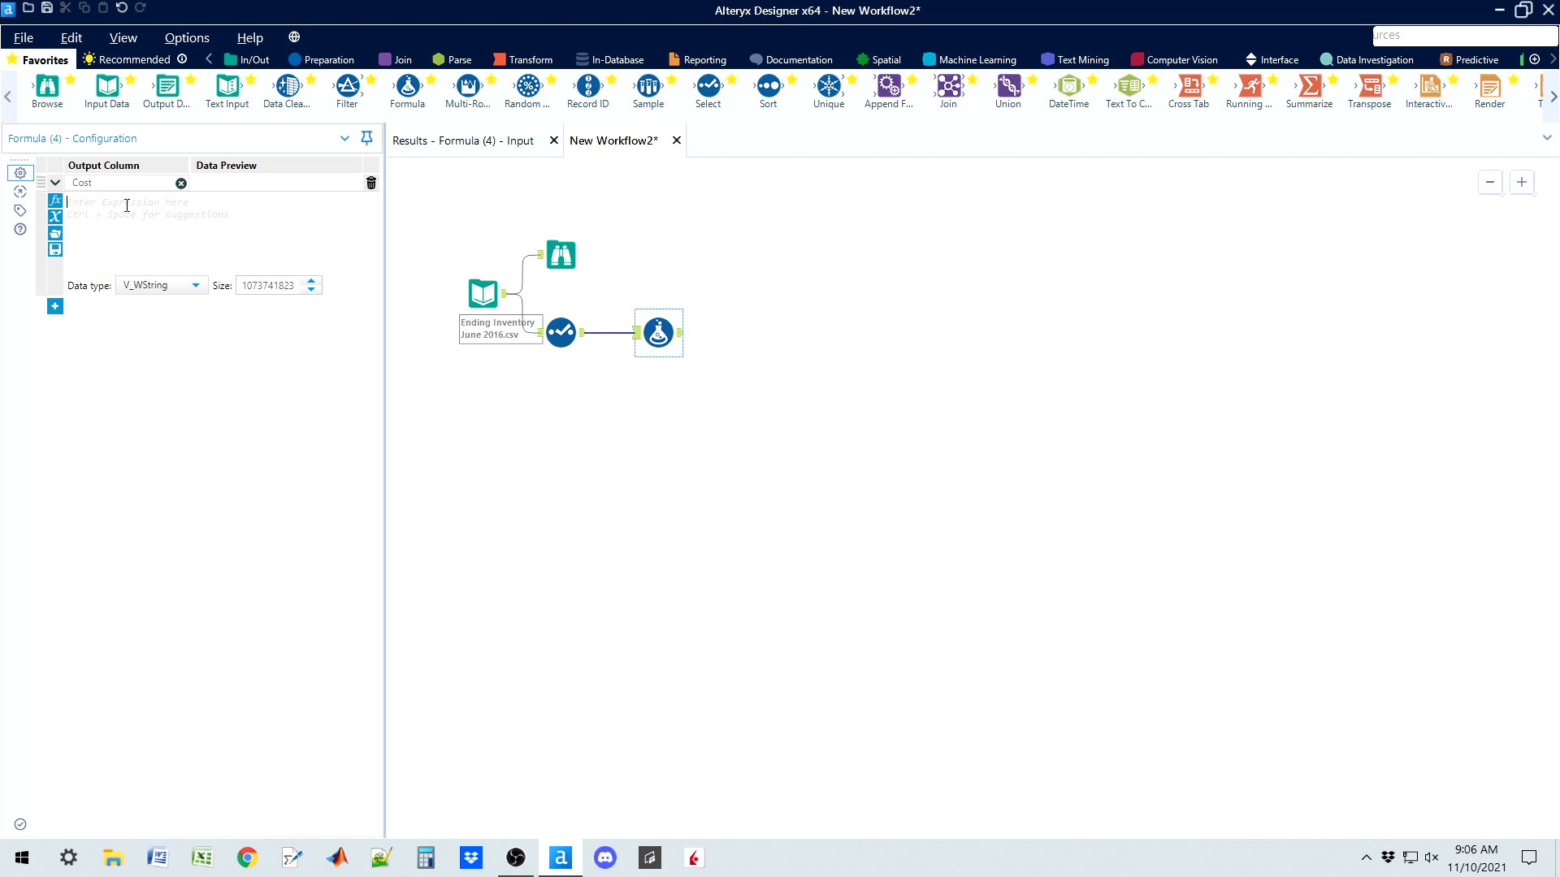
pyautogui.write('[')
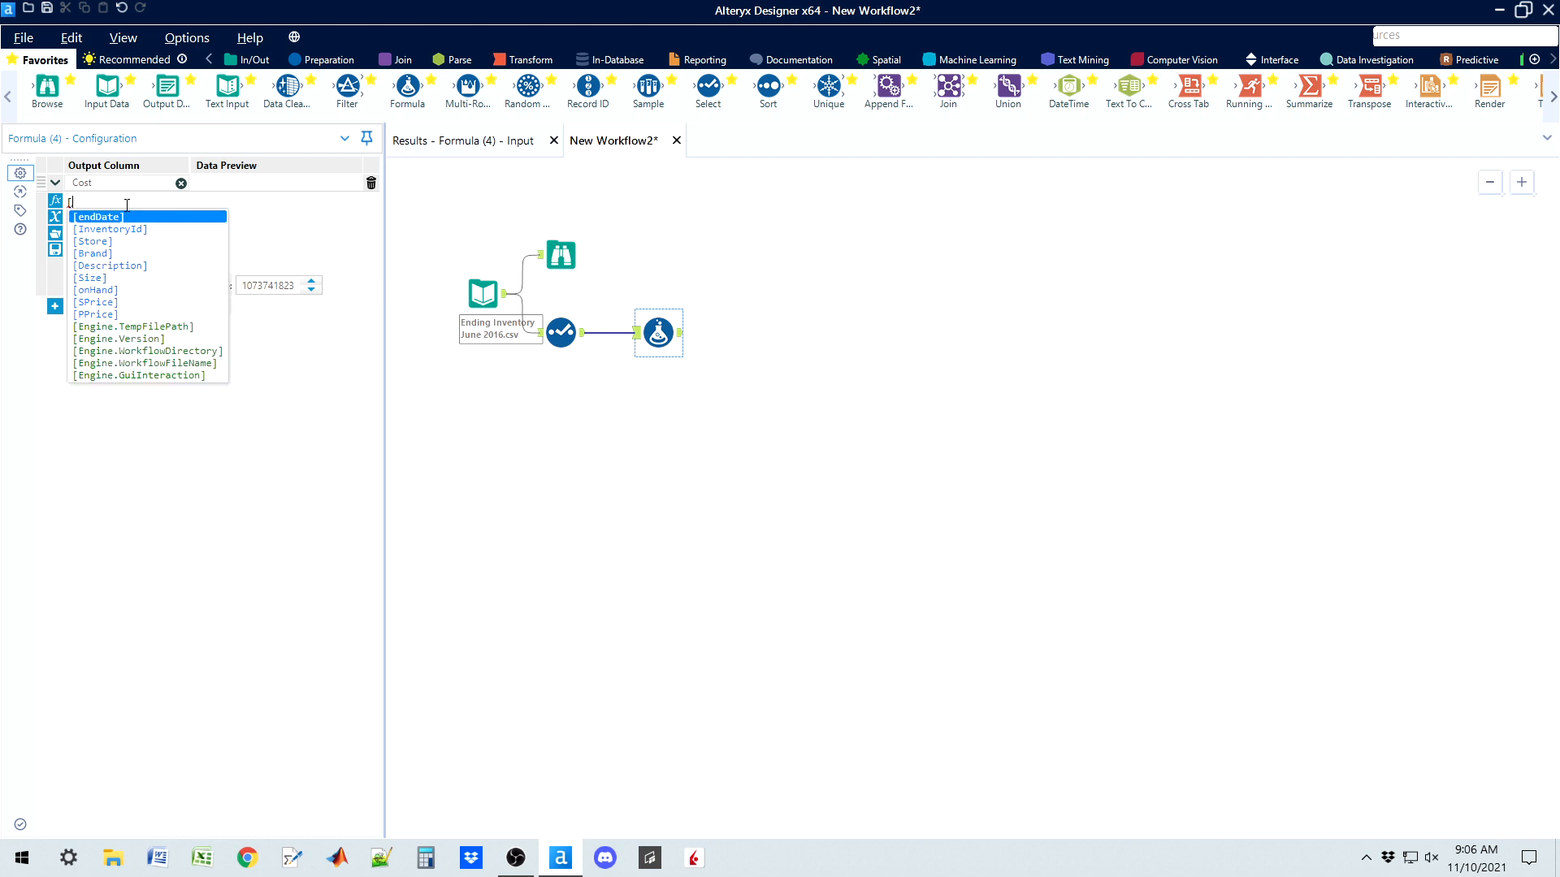
pyautogui.click(109, 290)
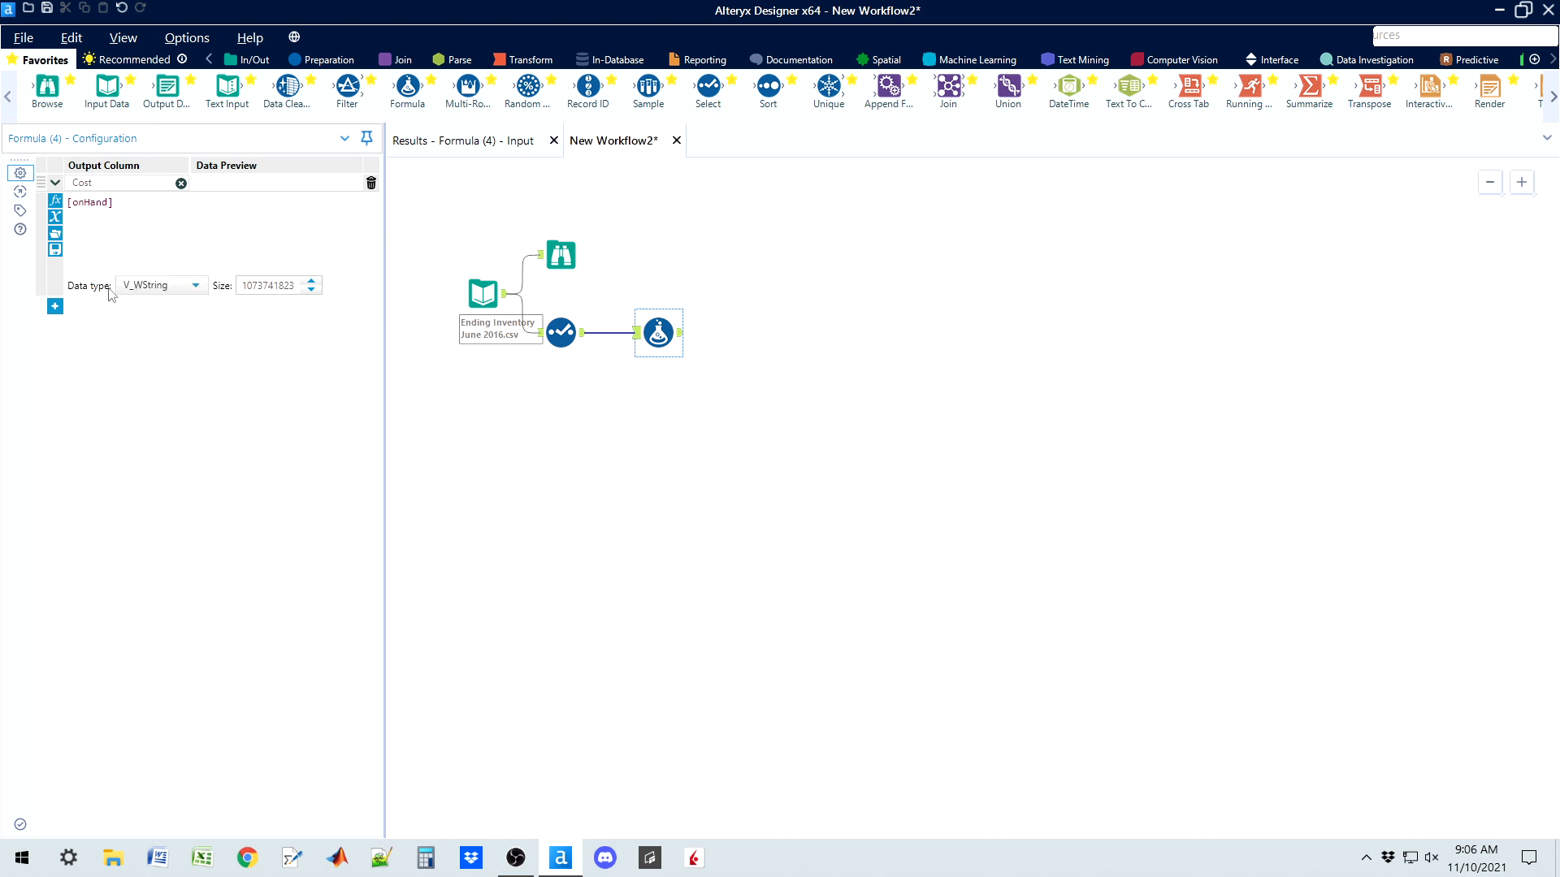
pyautogui.write('*[')
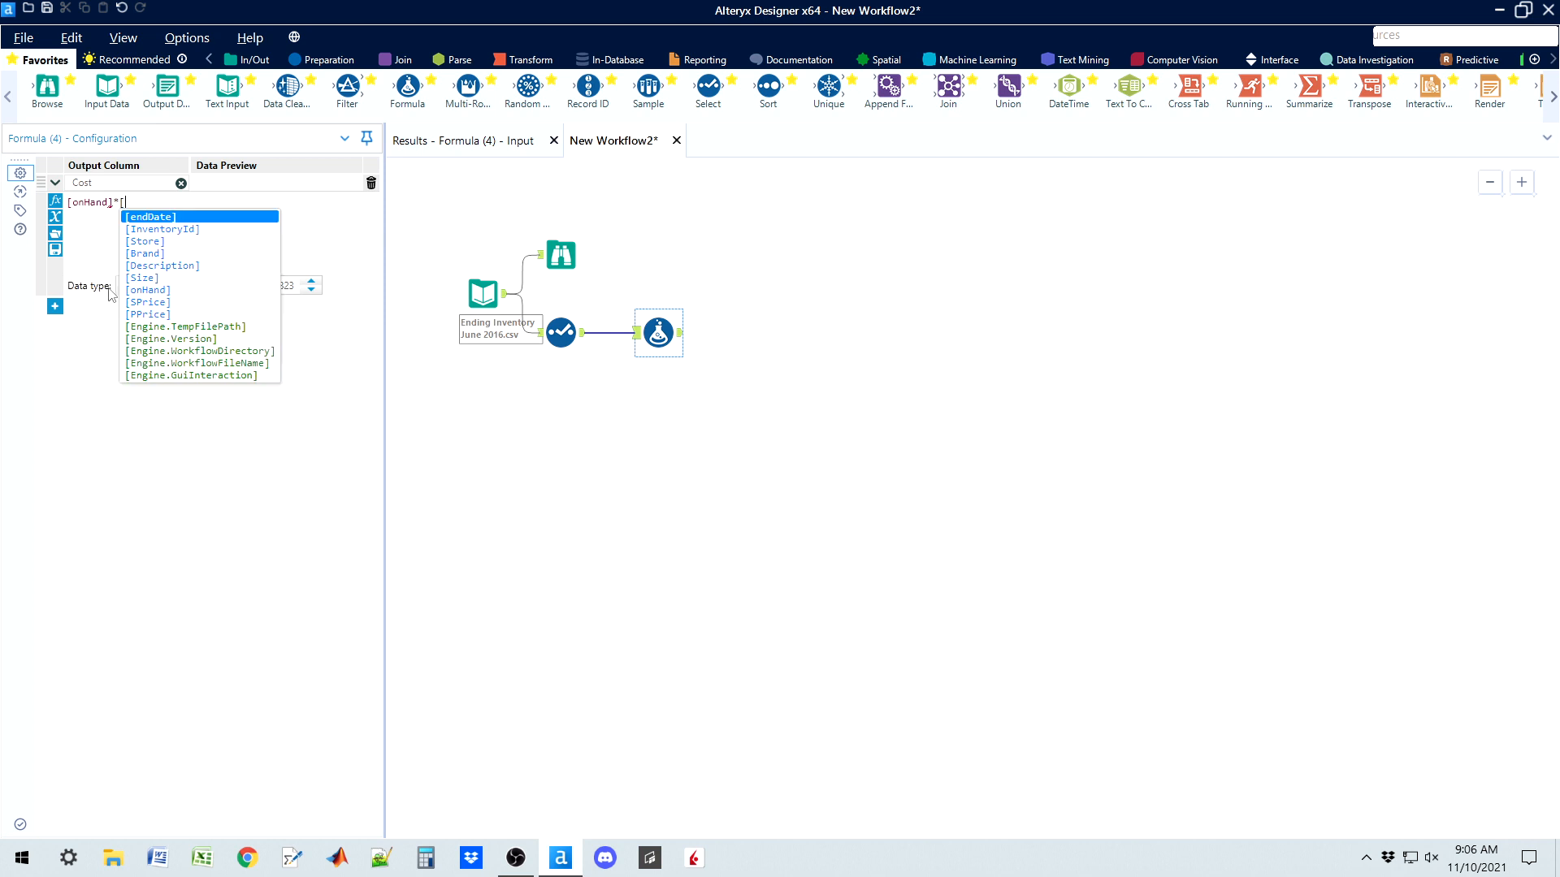
pyautogui.click(148, 314)
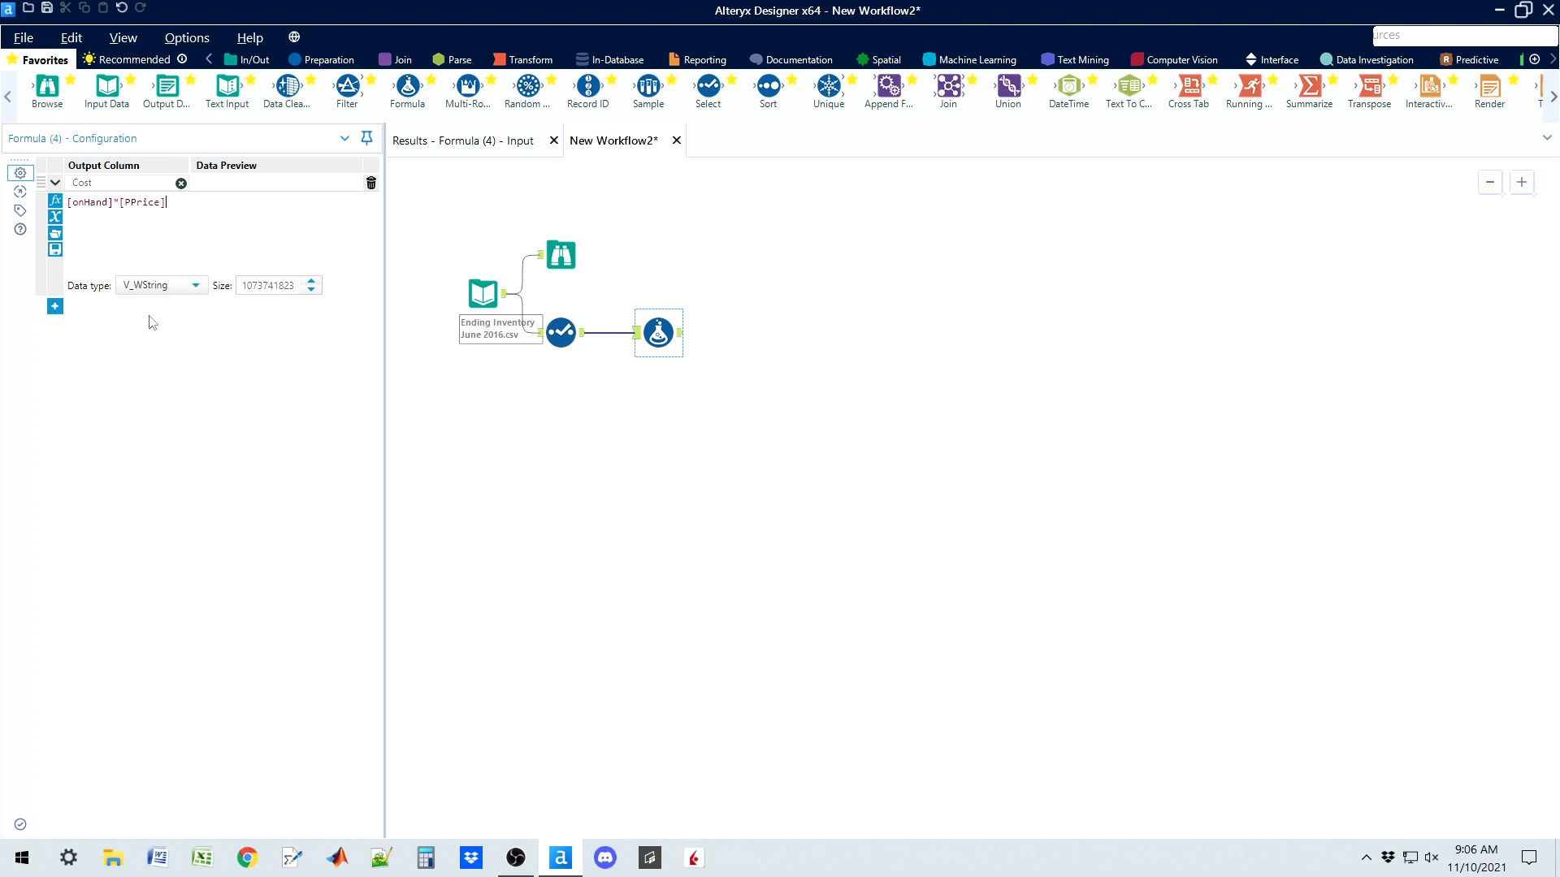
# Clear the whole expression of the Cost column
pyautogui.press('BackSpace')
pyautogui.press('BackSpace')
pyautogui.press('BackSpace')
pyautogui.press('BackSpace')
pyautogui.press('BackSpace')
pyautogui.press('BackSpace')
pyautogui.press('BackSpace')
pyautogui.press('BackSpace')
pyautogui.press('BackSpace')
pyautogui.press('BackSpace')
pyautogui.press('BackSpace')
pyautogui.press('BackSpace')
pyautogui.press('BackSpace')
pyautogui.press('BackSpace')
pyautogui.press('BackSpace')
pyautogui.press('BackSpace')
pyautogui.press('BackSpace')
pyautogui.write('[')
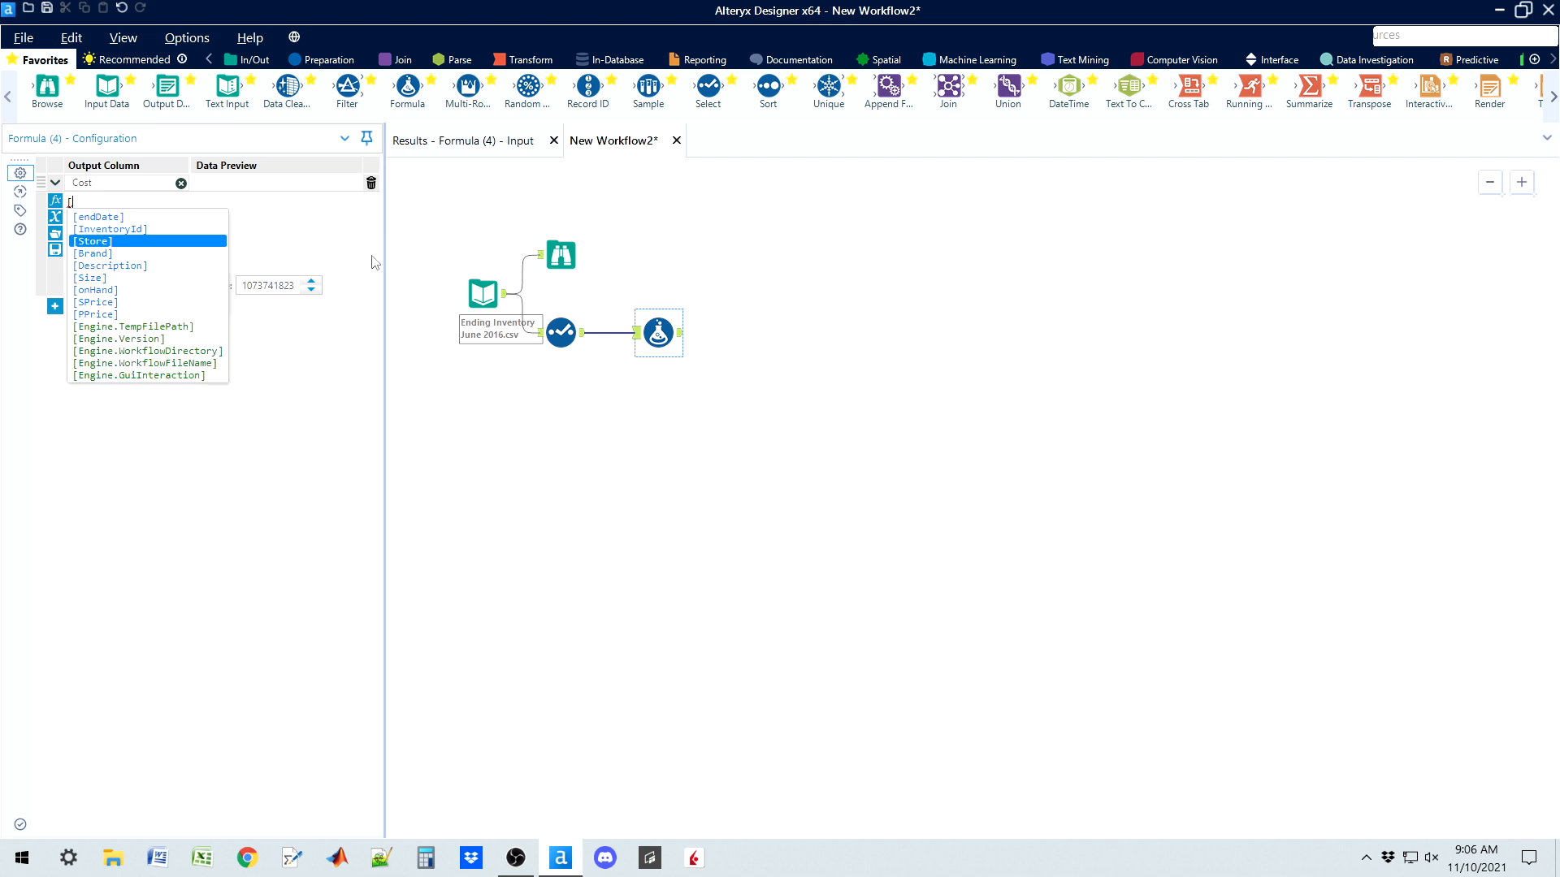
pyautogui.press('BackSpace')
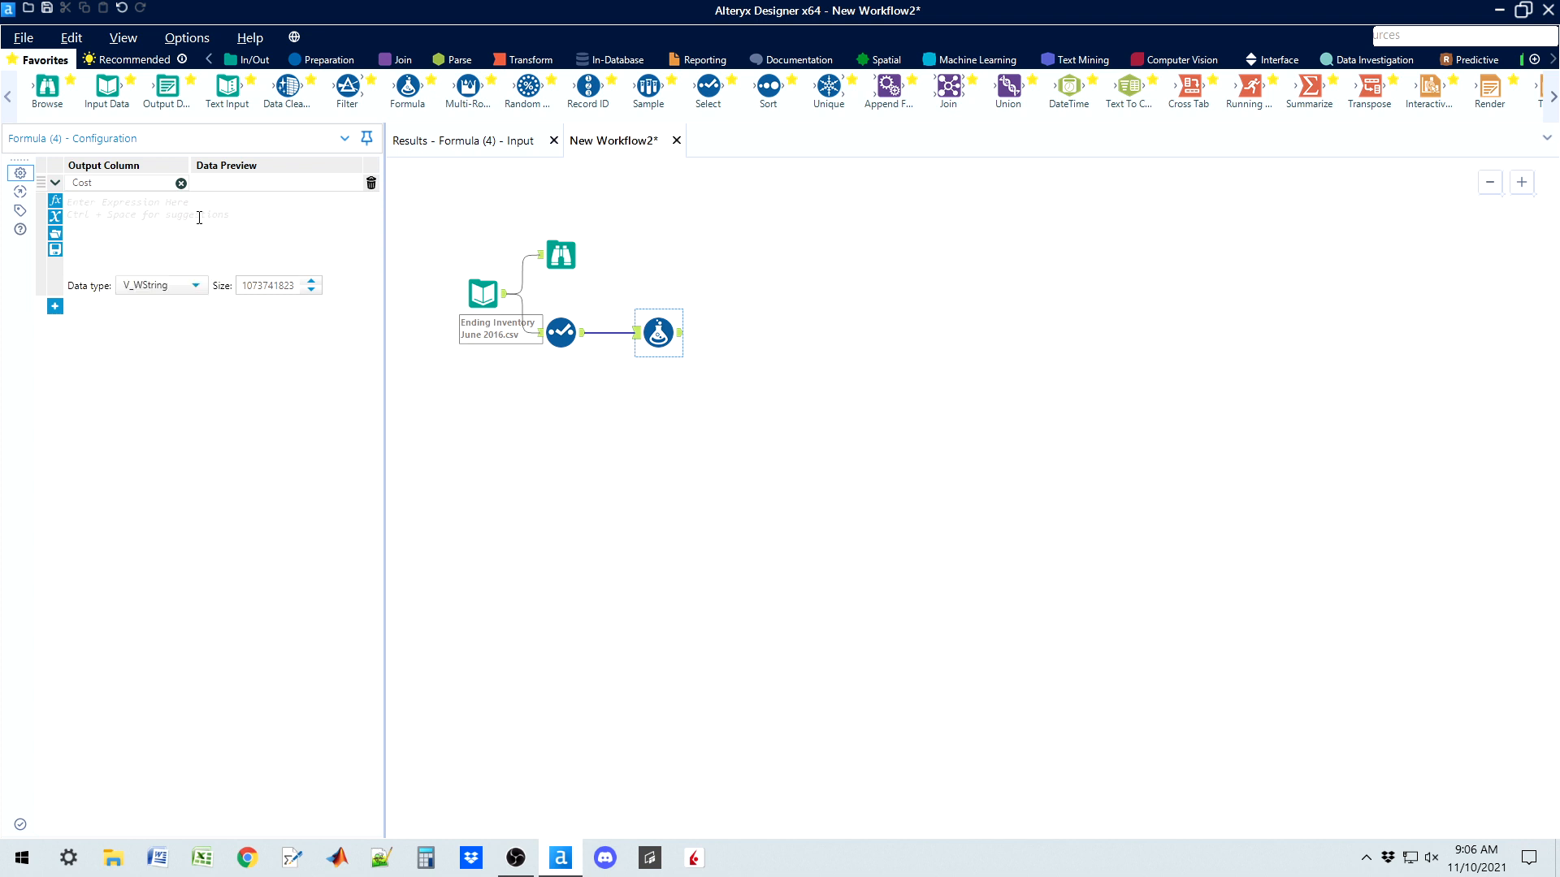
# Build the Cost expression [onHand]*[PPrice] by inserting onHand and PPrice from the list of existing columns
pyautogui.click(56, 218)
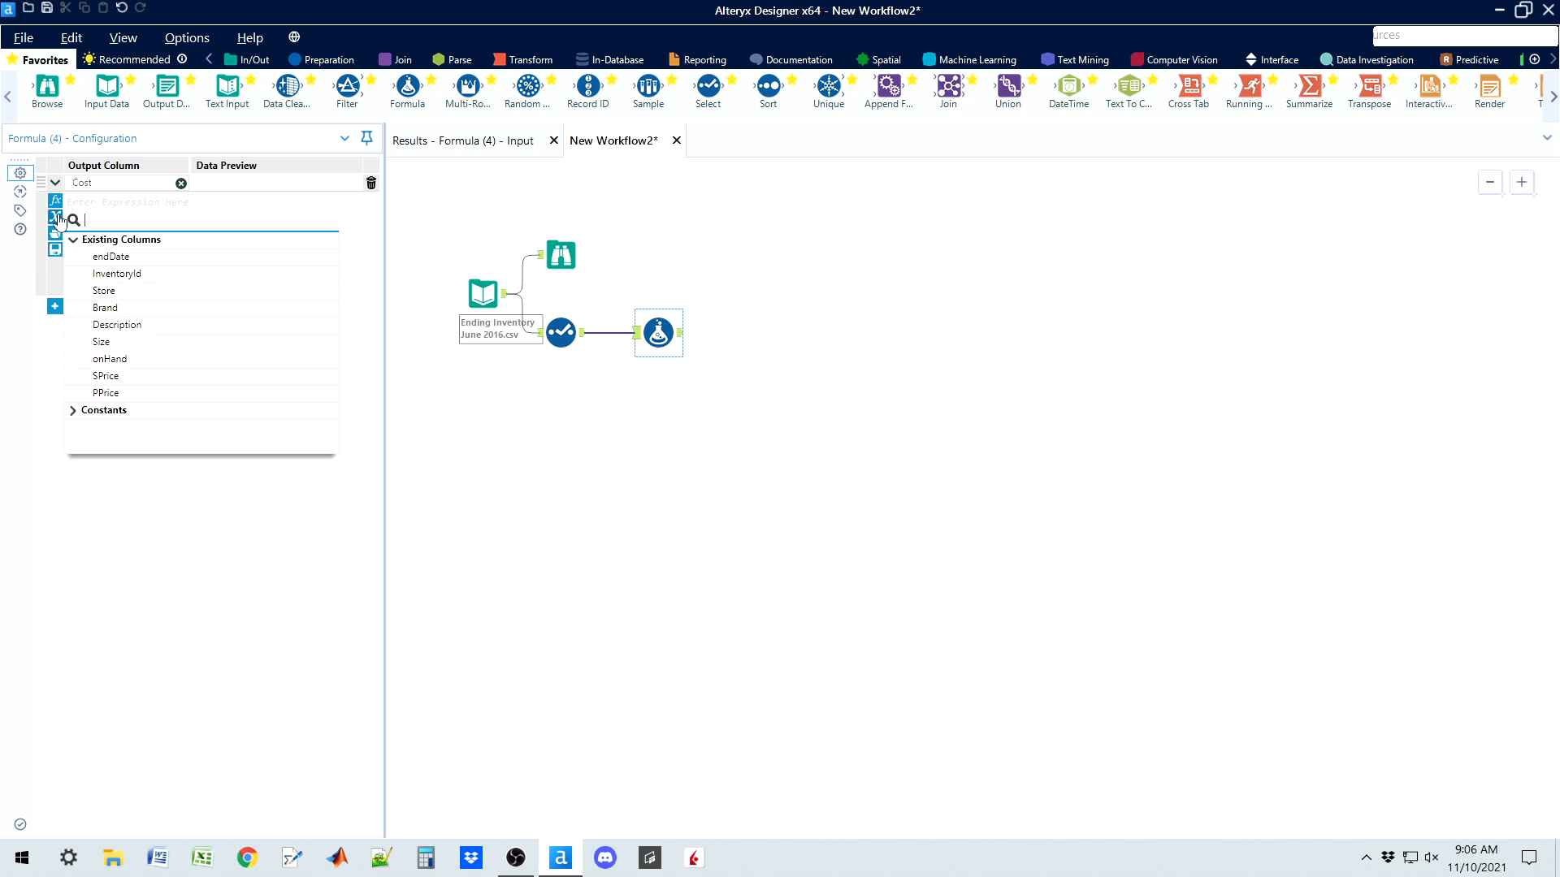
pyautogui.click(119, 359)
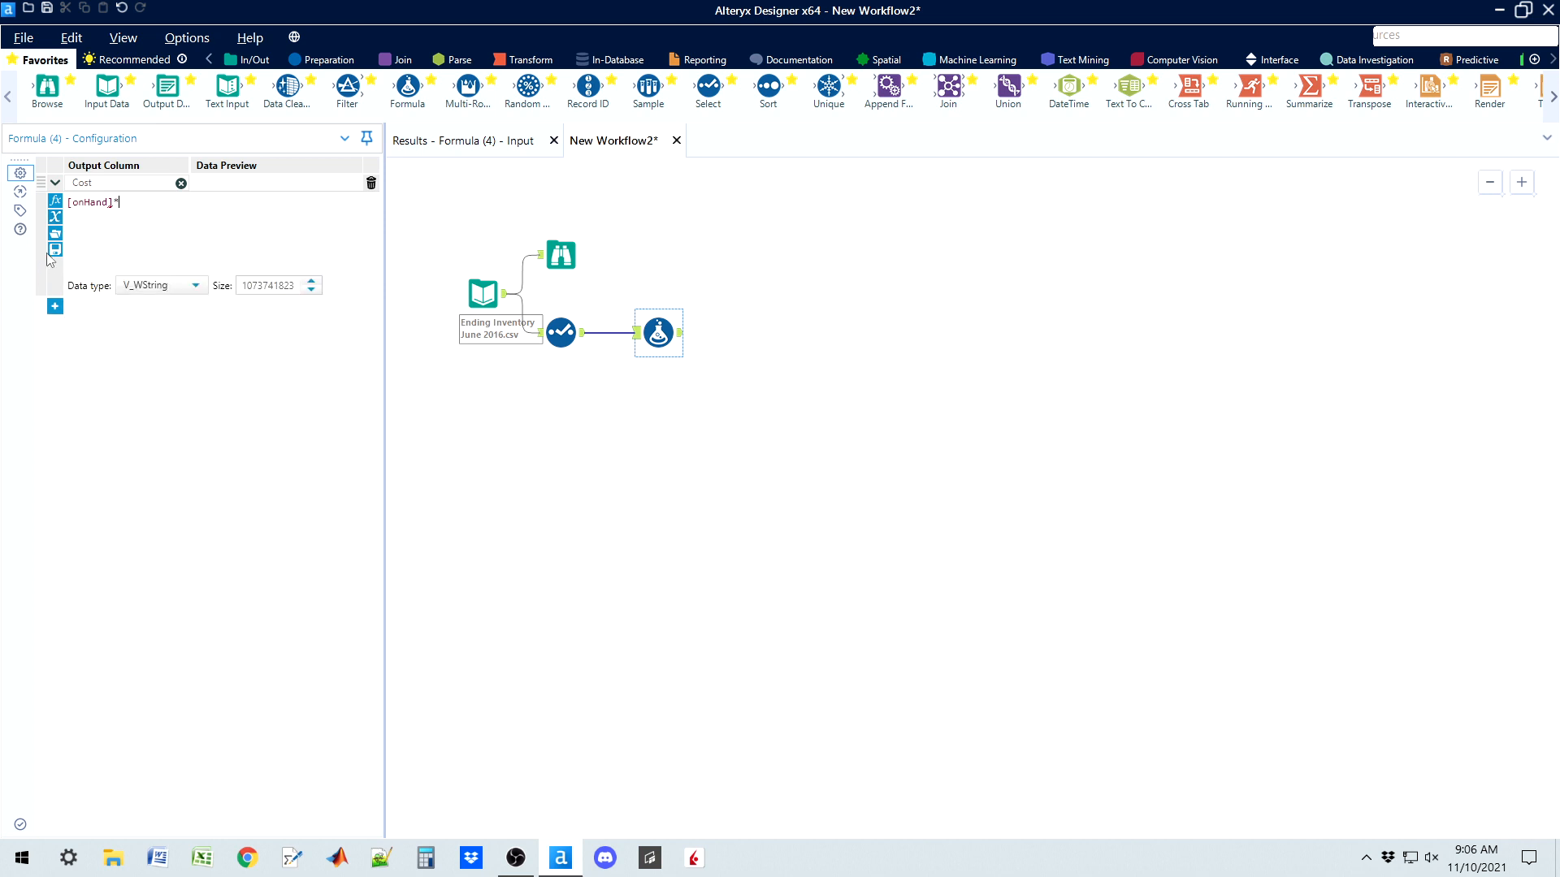
pyautogui.click(55, 217)
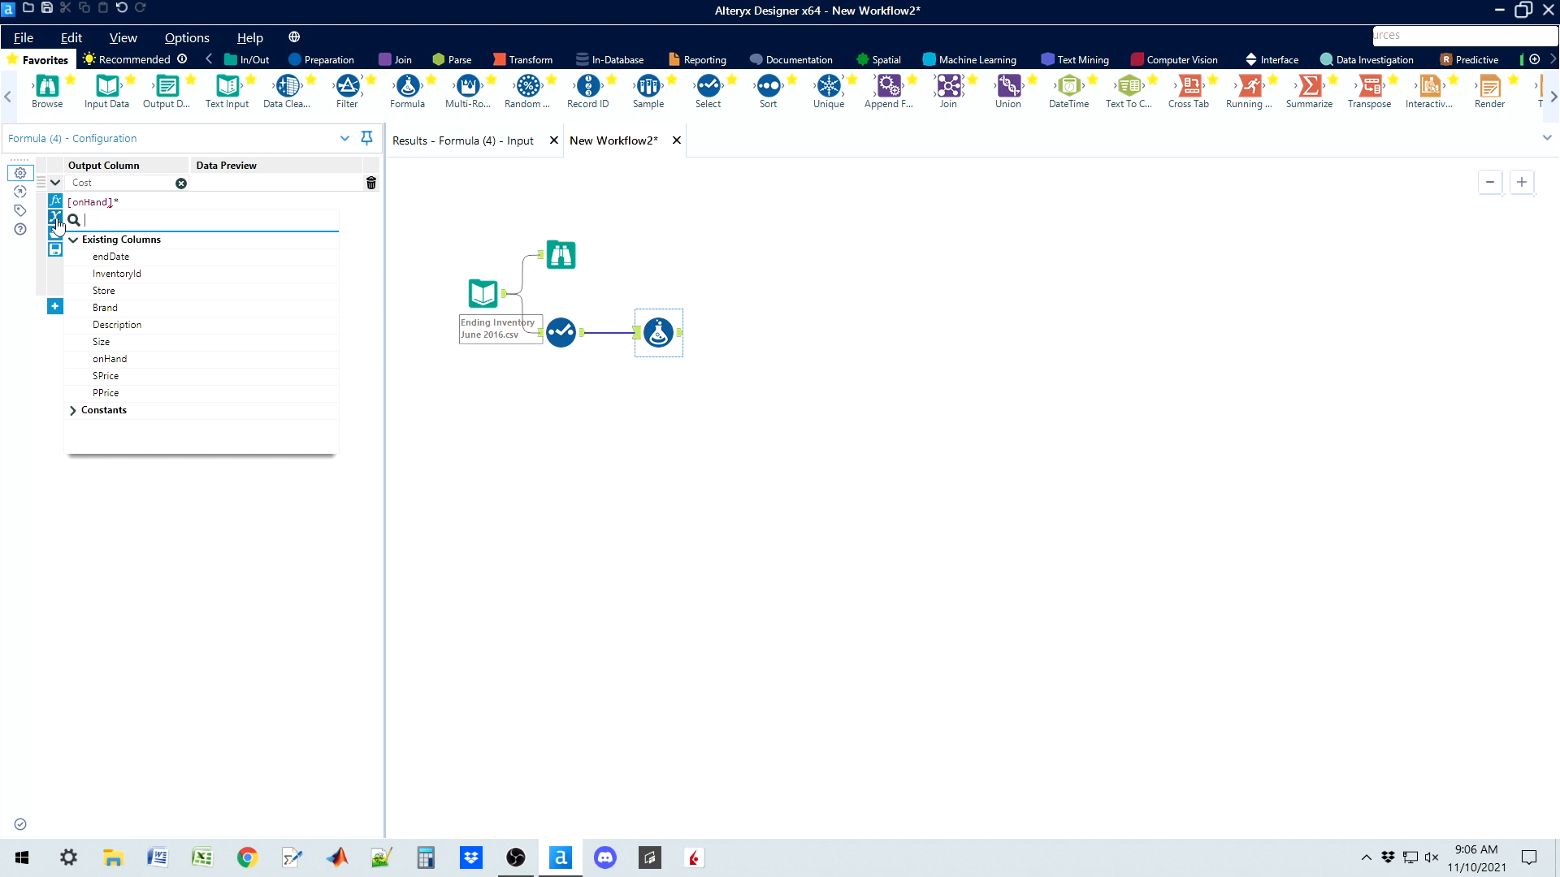
pyautogui.click(112, 395)
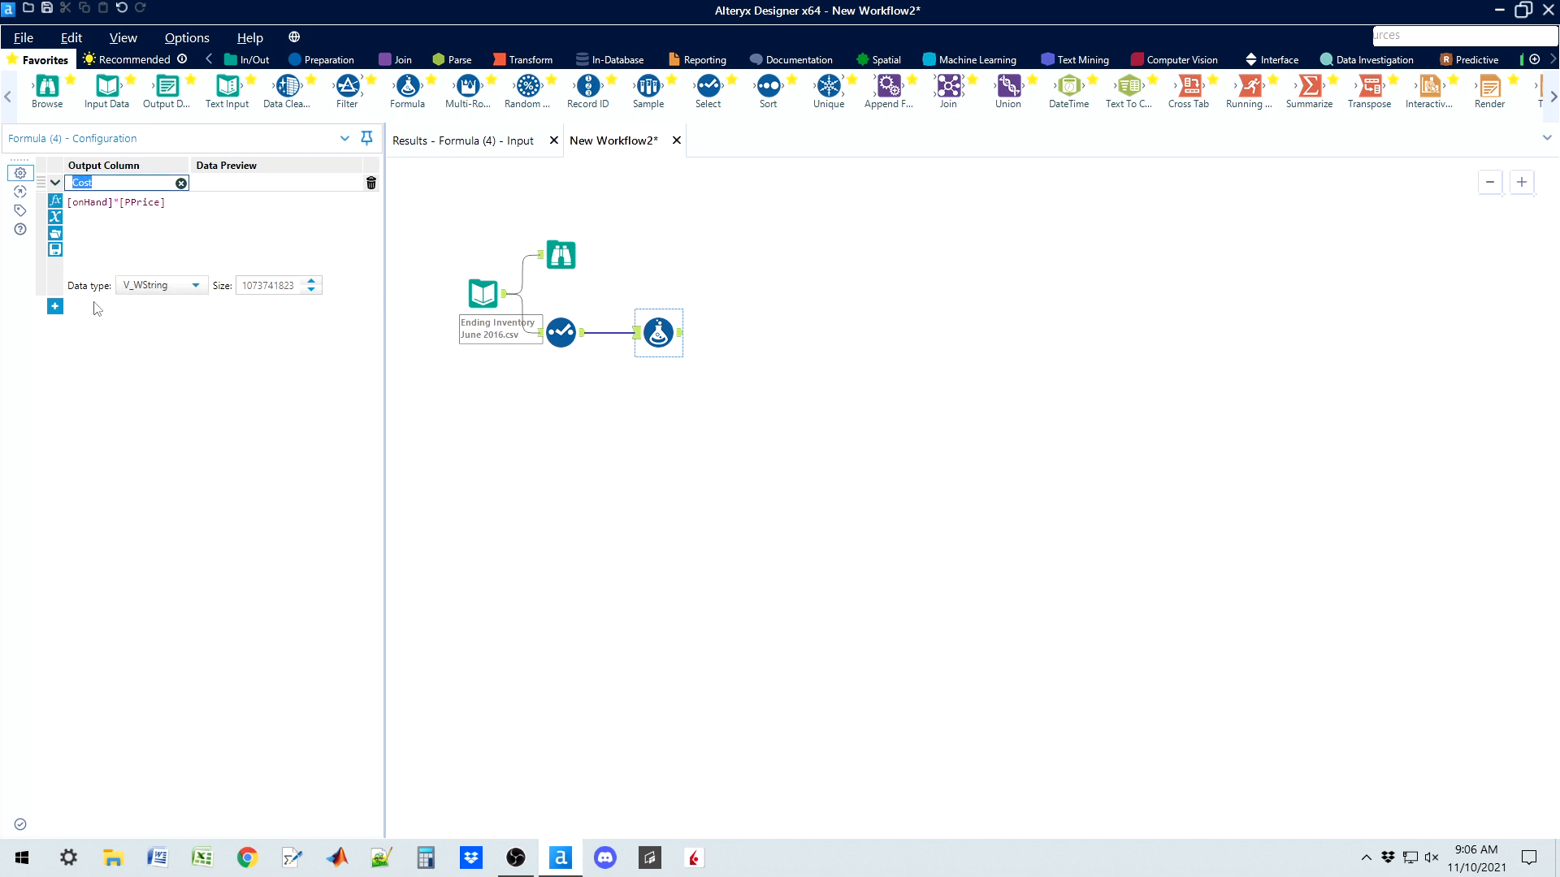
# Set the Cost column's data type to Double and add a second, empty expression to the Formula tool
pyautogui.click(195, 290)
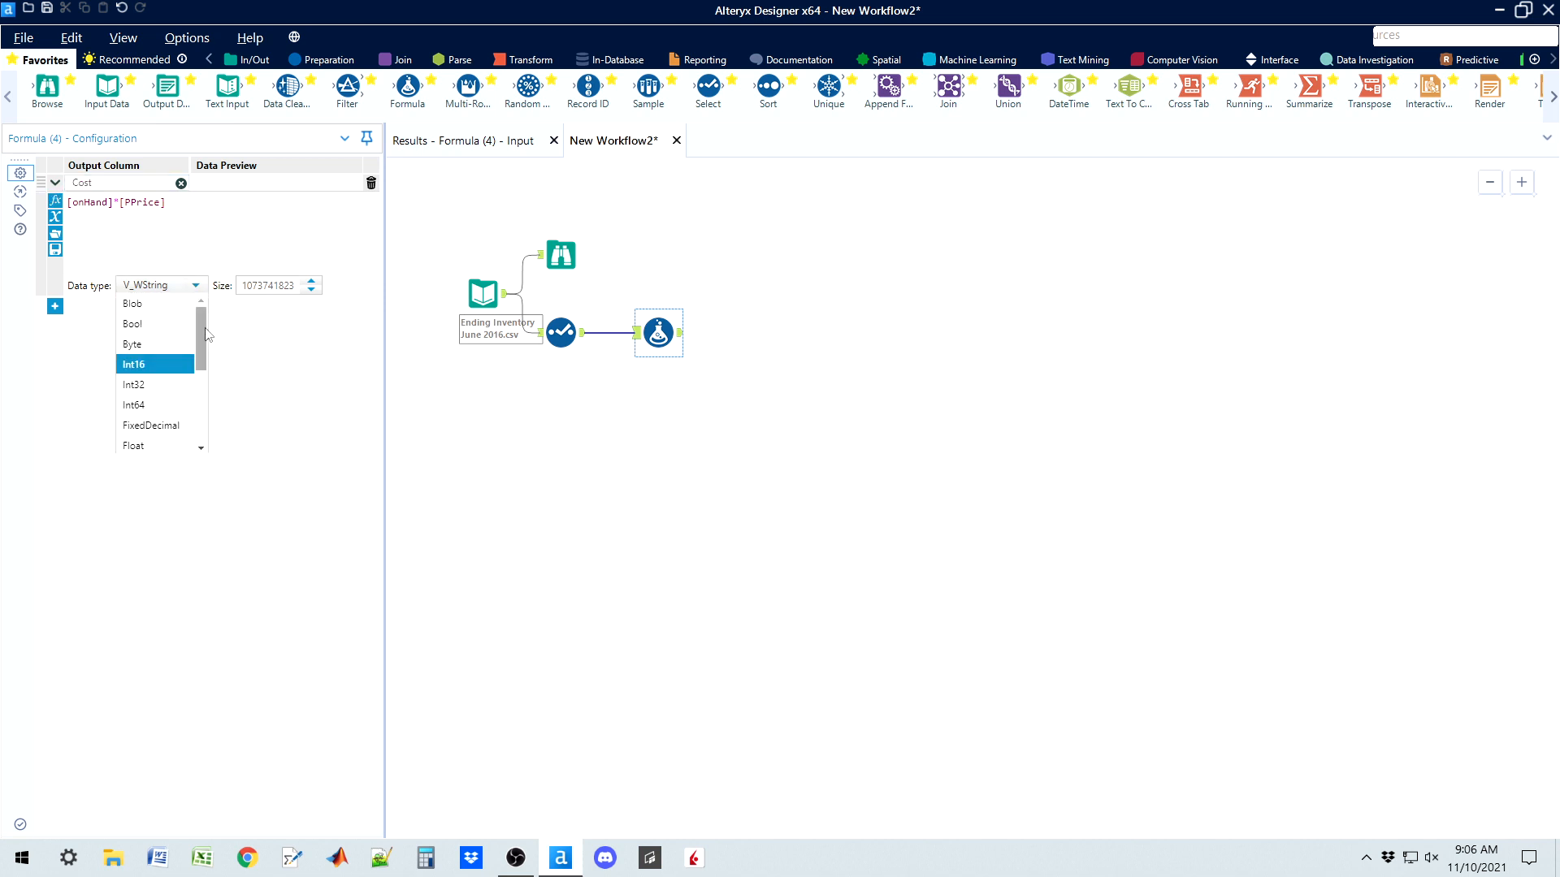
pyautogui.scroll(-3, 163, 349)
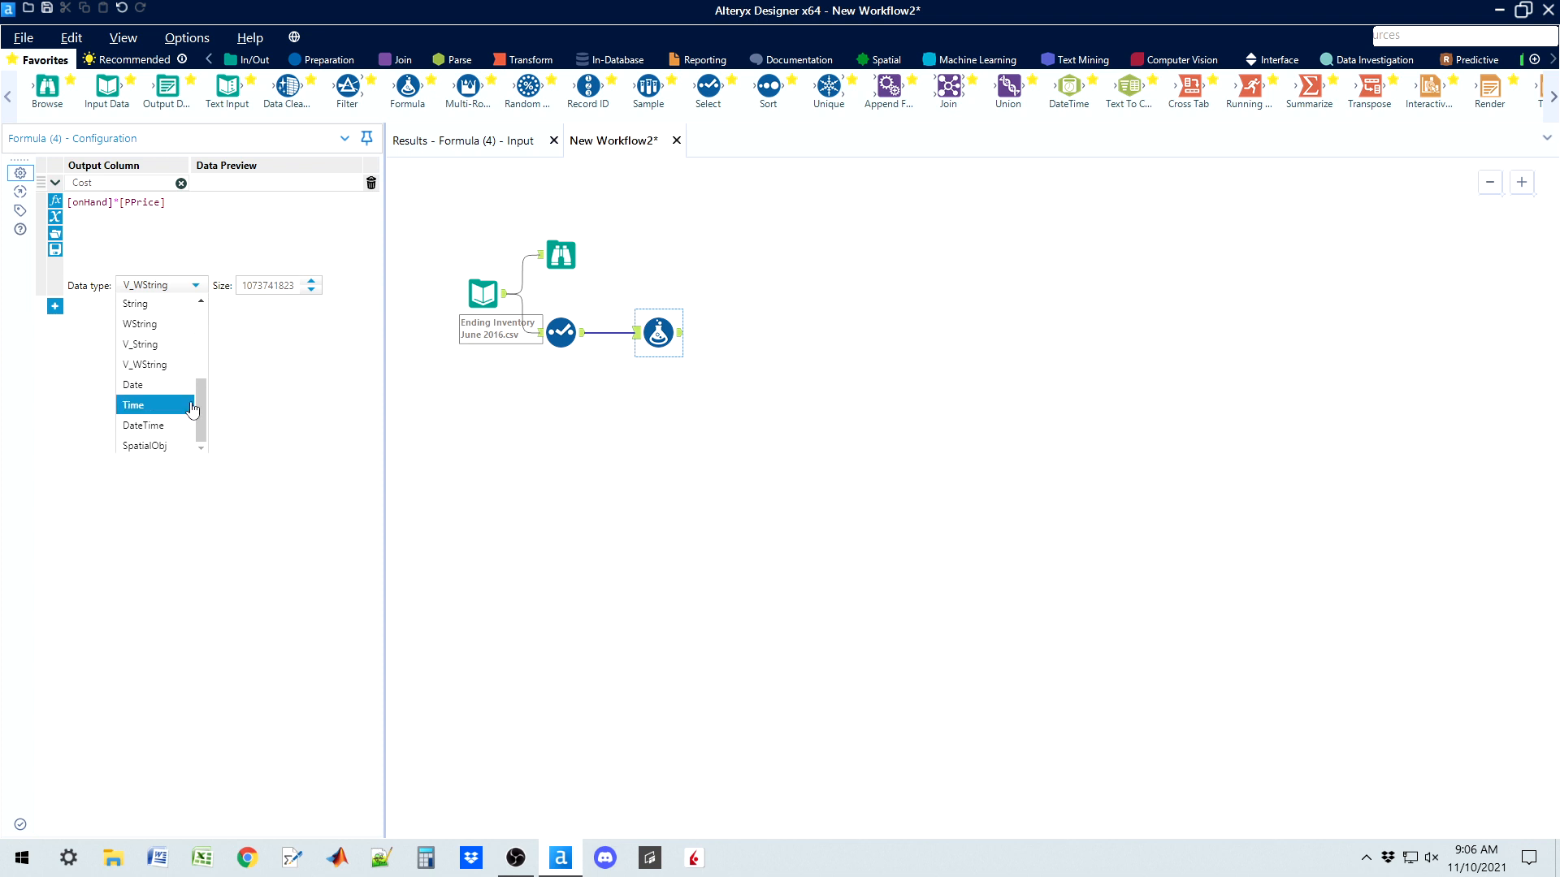
pyautogui.moveTo(203, 420); pyautogui.dragTo(205, 394)
pyautogui.click(153, 364)
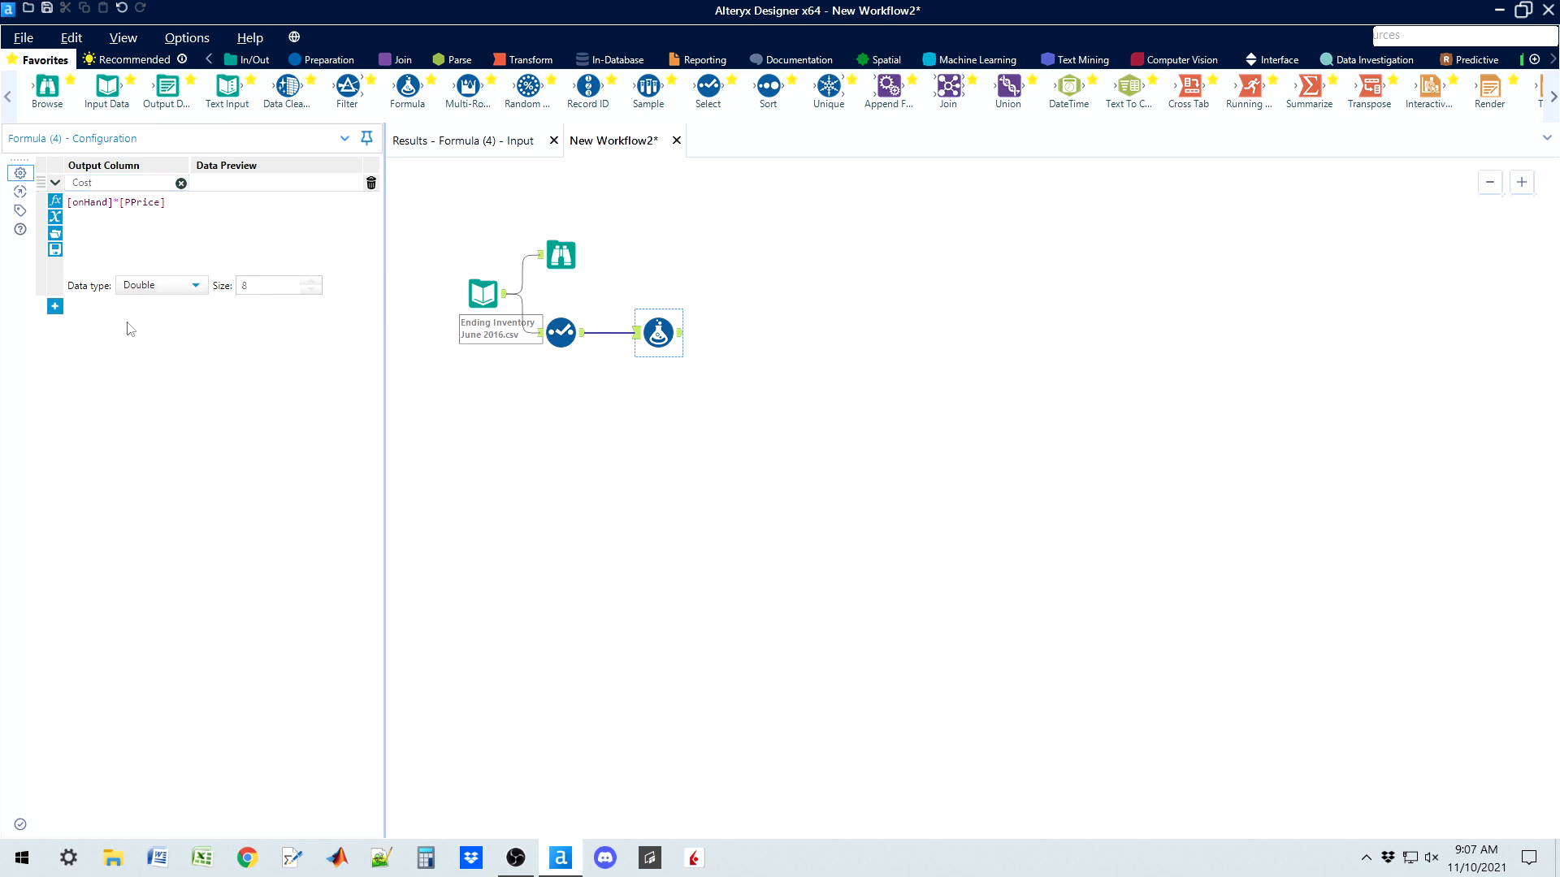
pyautogui.click(55, 307)
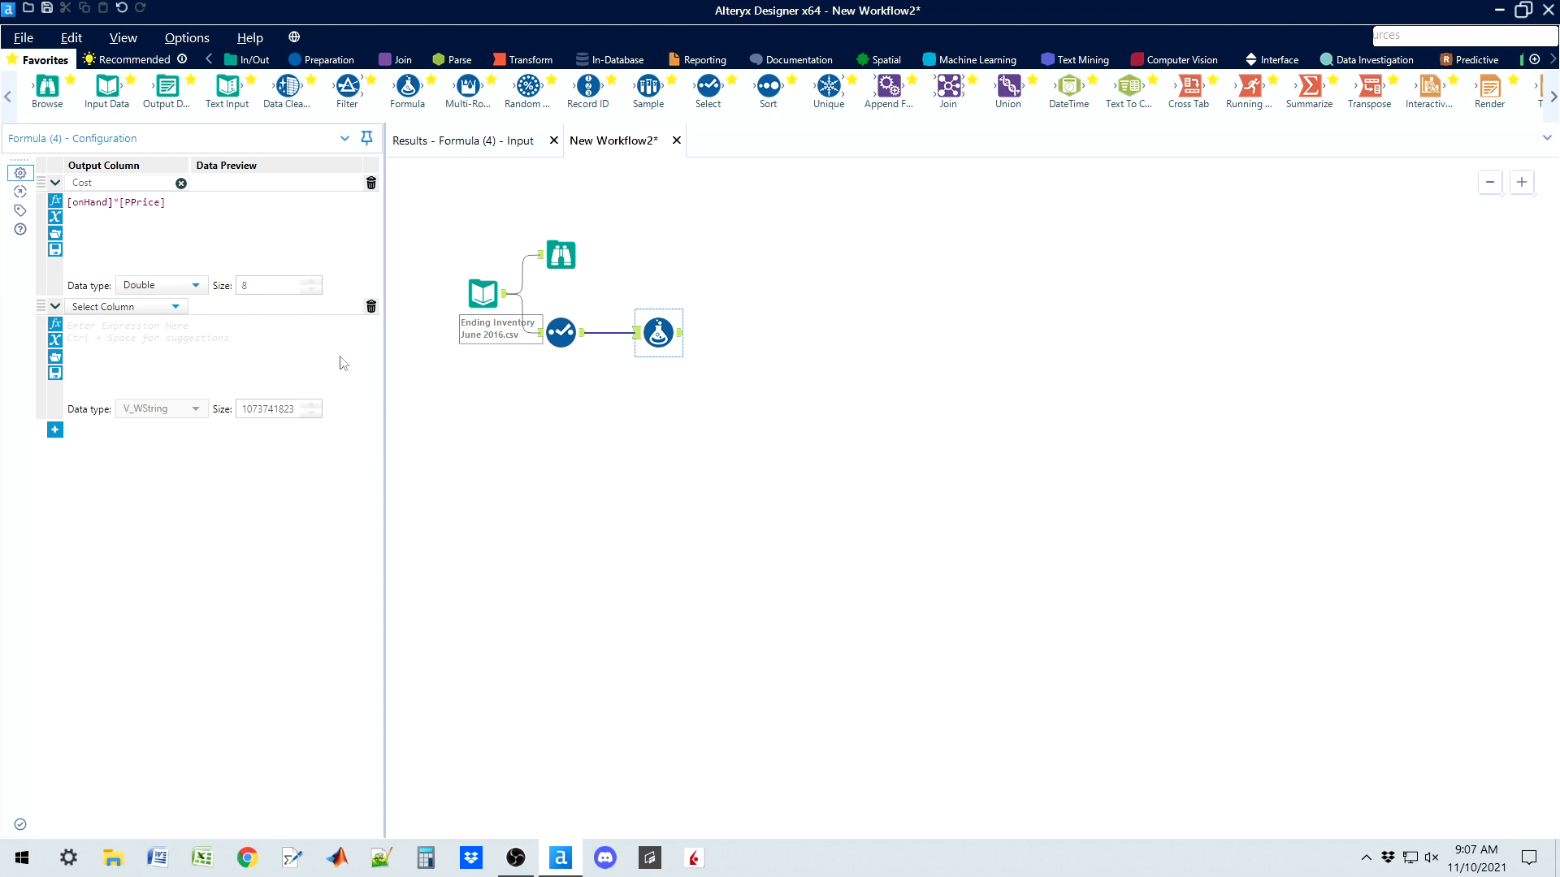
# Examine the original inventory records in the first Browse tool, checking the Description, onHand and SPrice fields
pyautogui.click(573, 257)
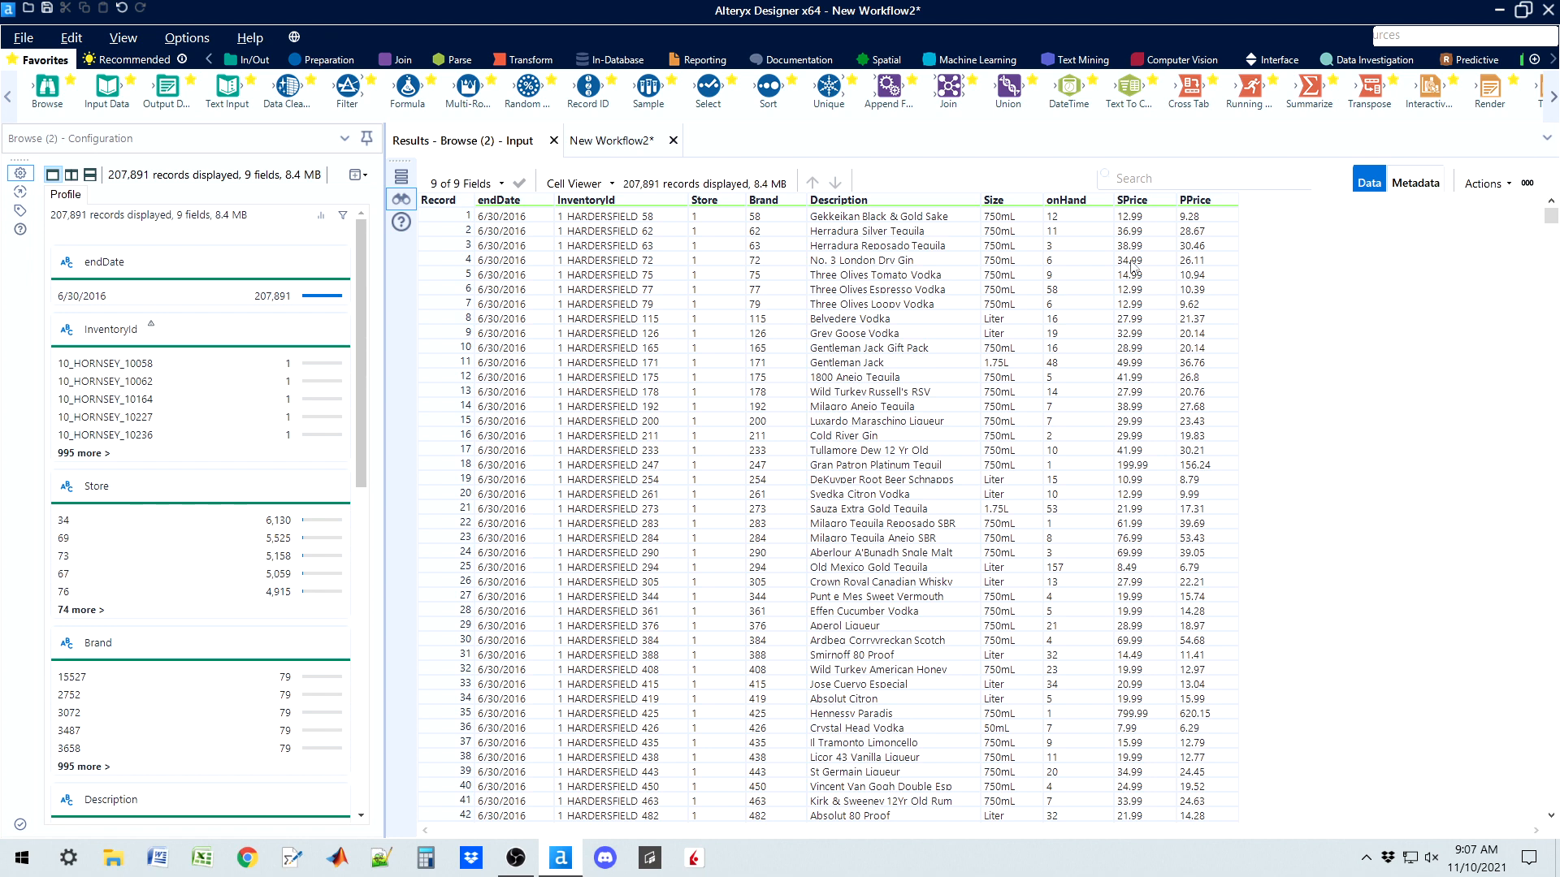
pyautogui.click(642, 143)
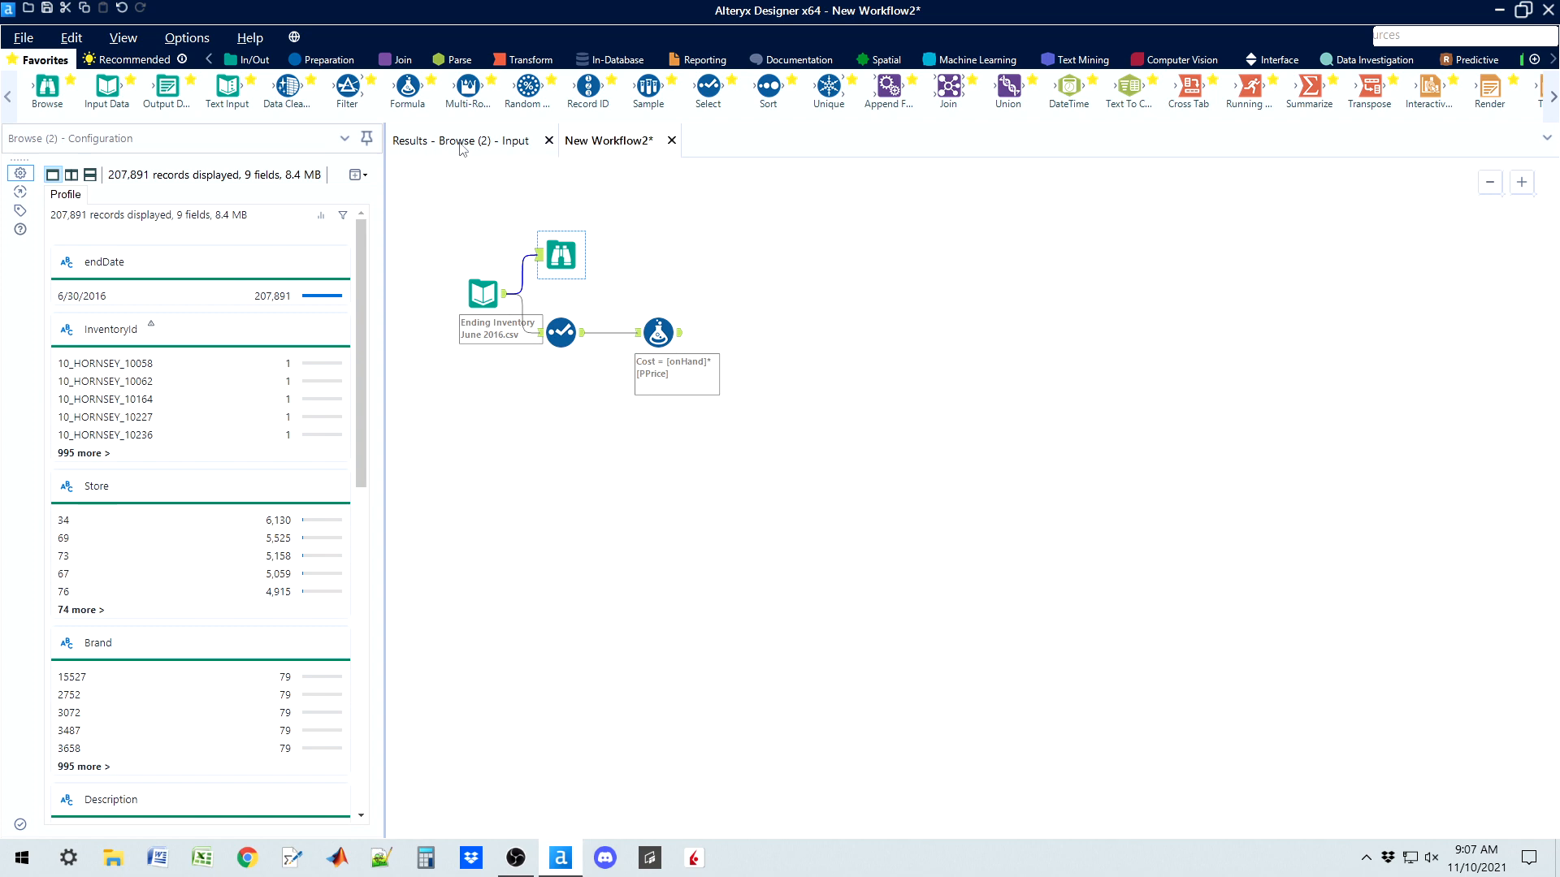
pyautogui.click(459, 140)
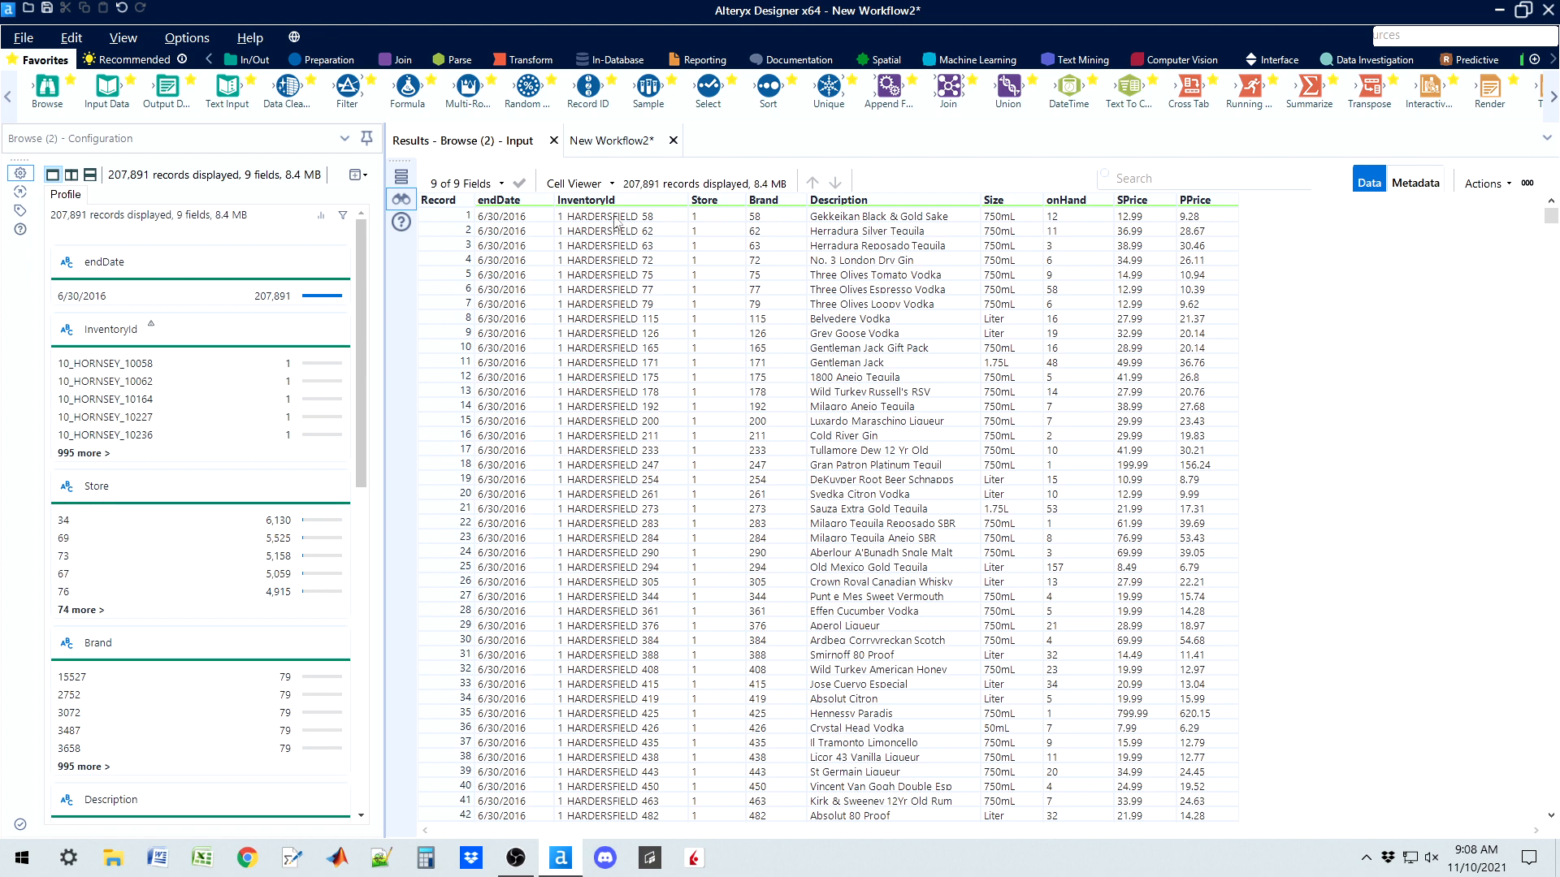
pyautogui.click(610, 221)
pyautogui.click(833, 219)
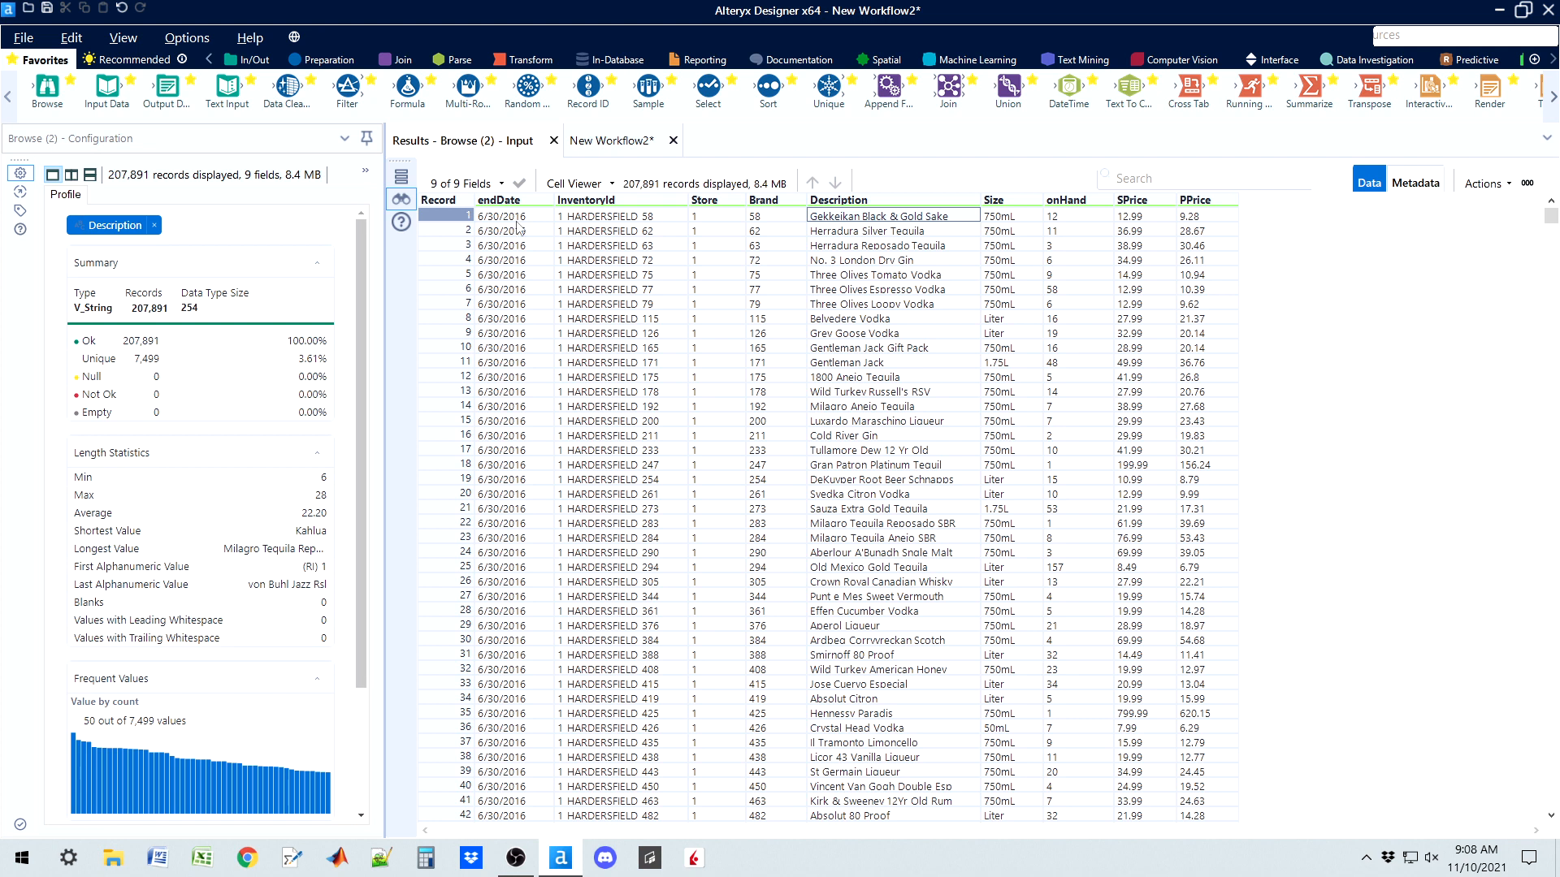
pyautogui.click(1069, 219)
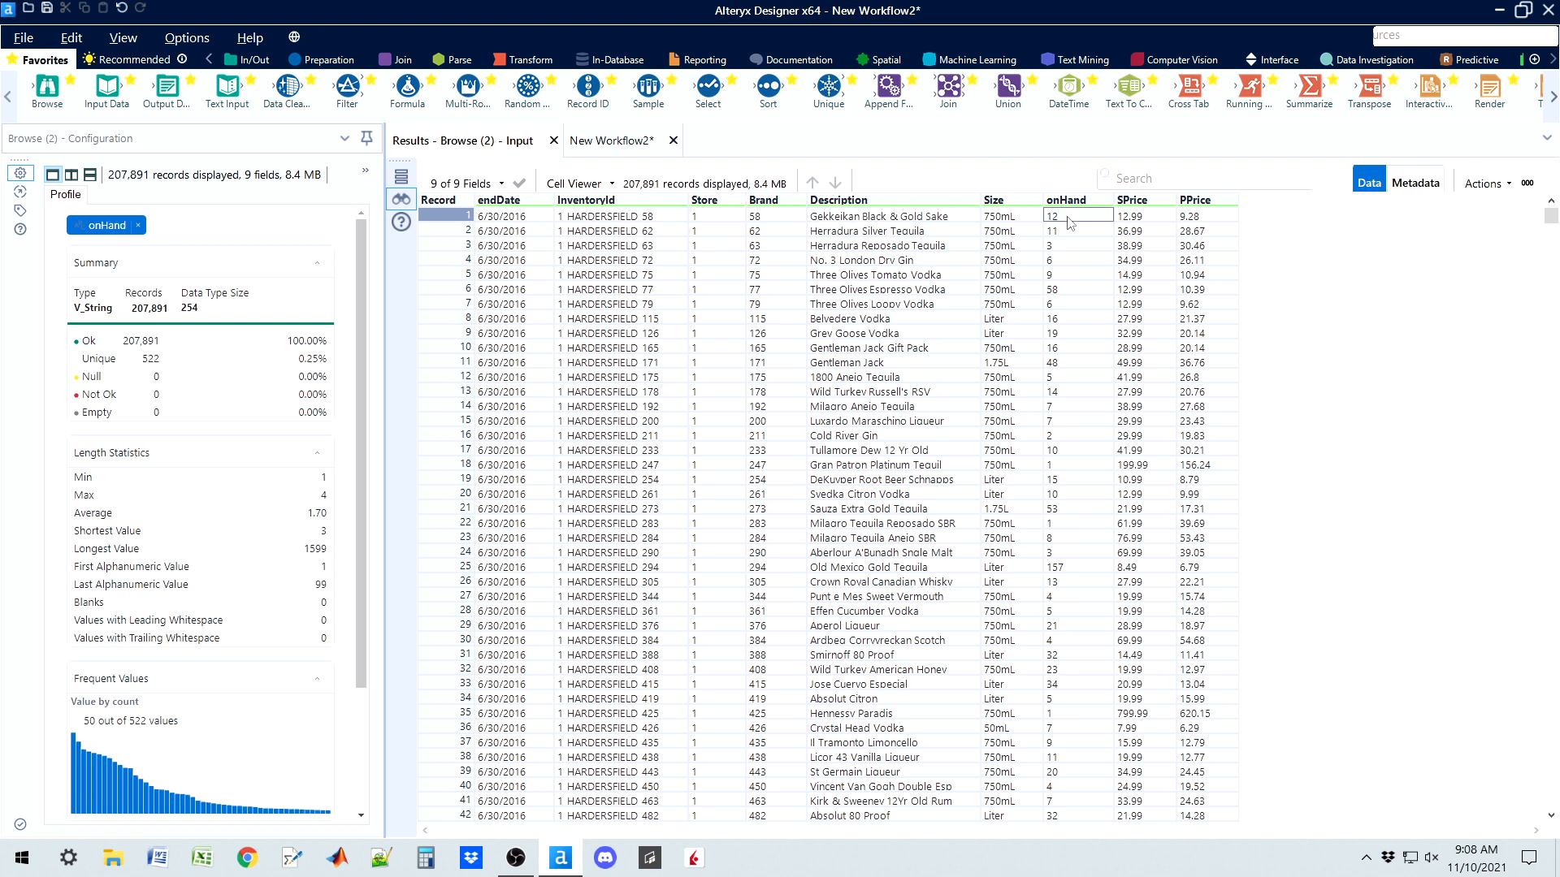
pyautogui.click(1137, 221)
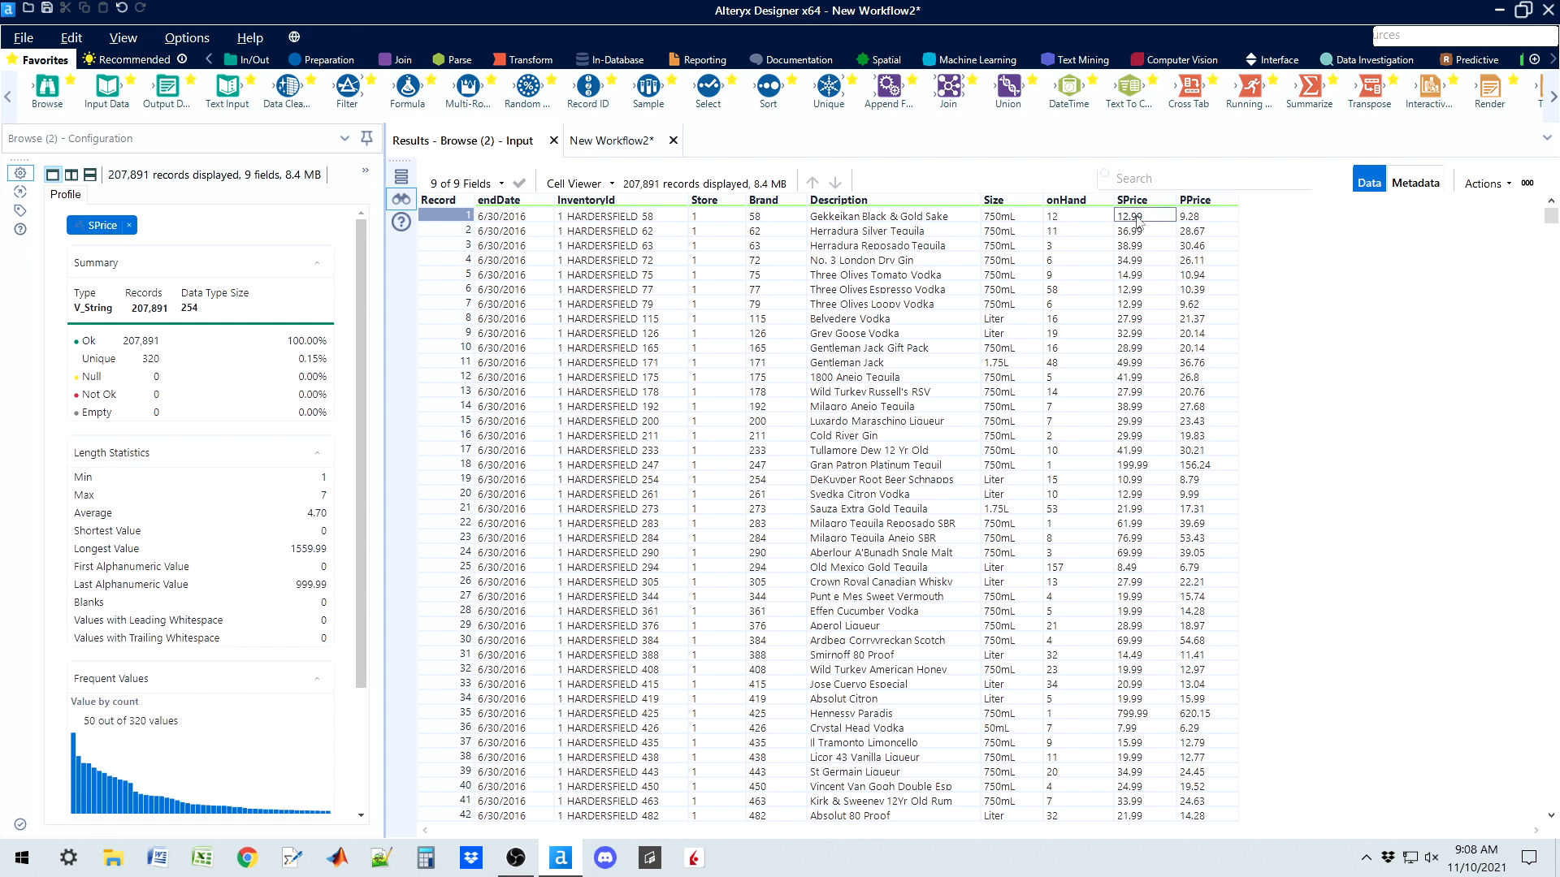
pyautogui.click(1084, 221)
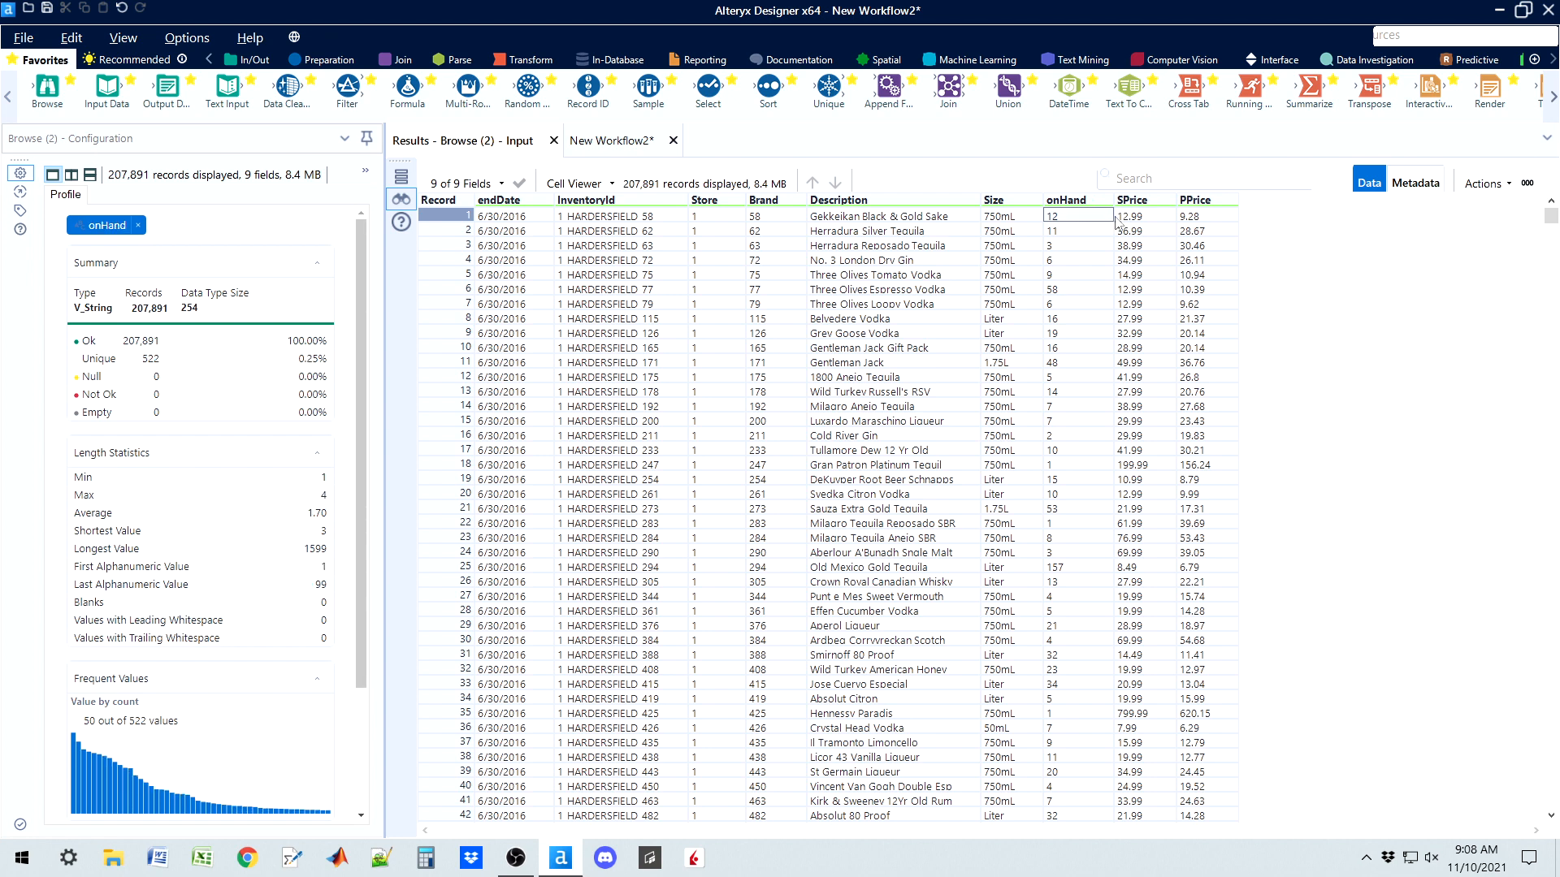
pyautogui.click(1127, 220)
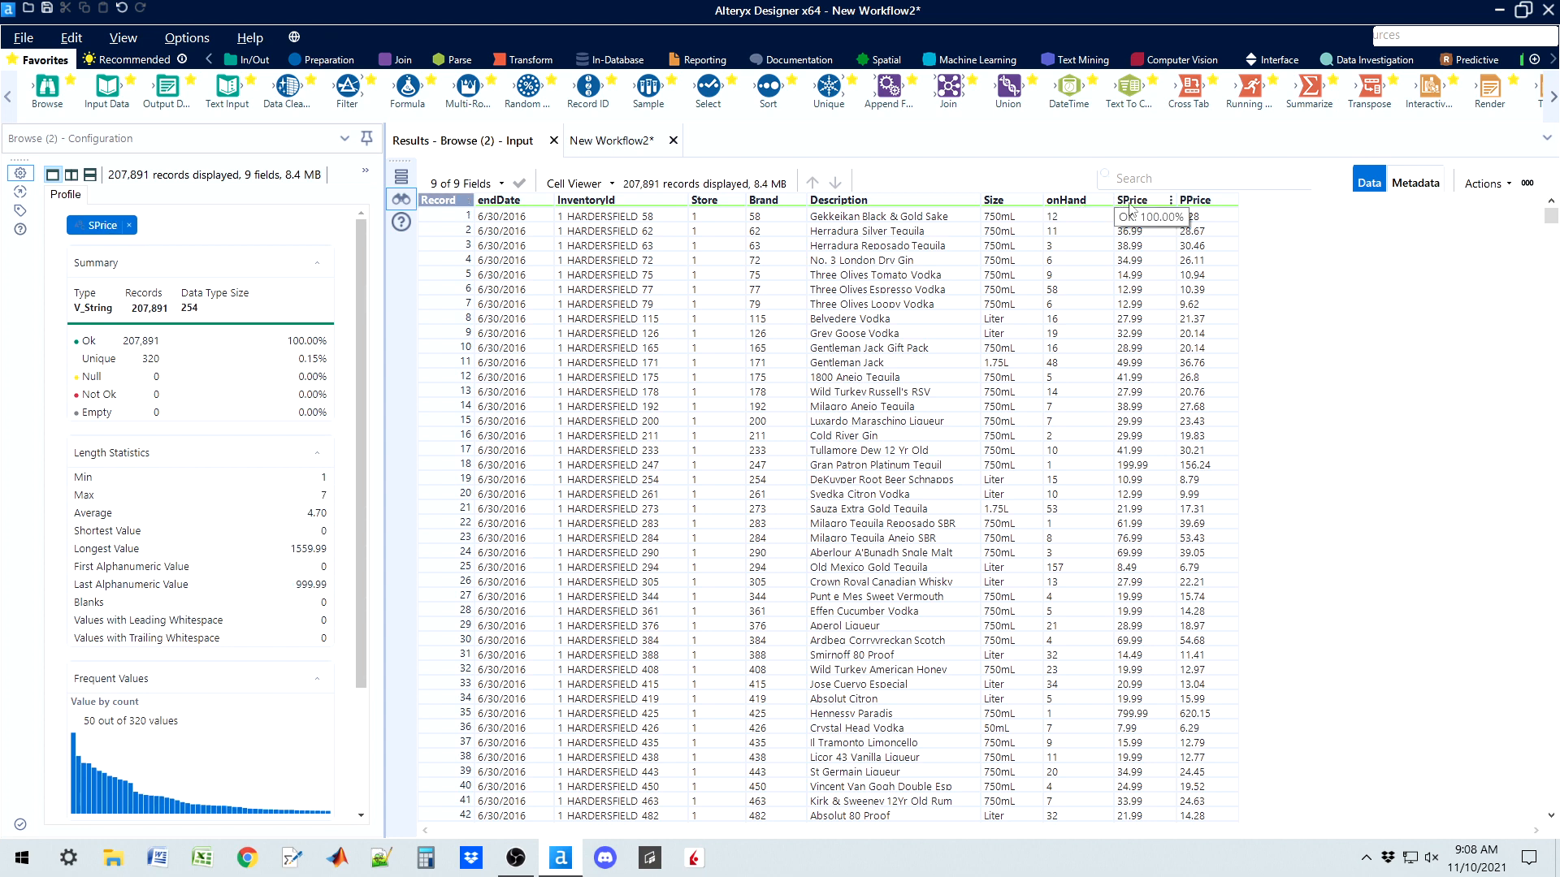
pyautogui.click(634, 143)
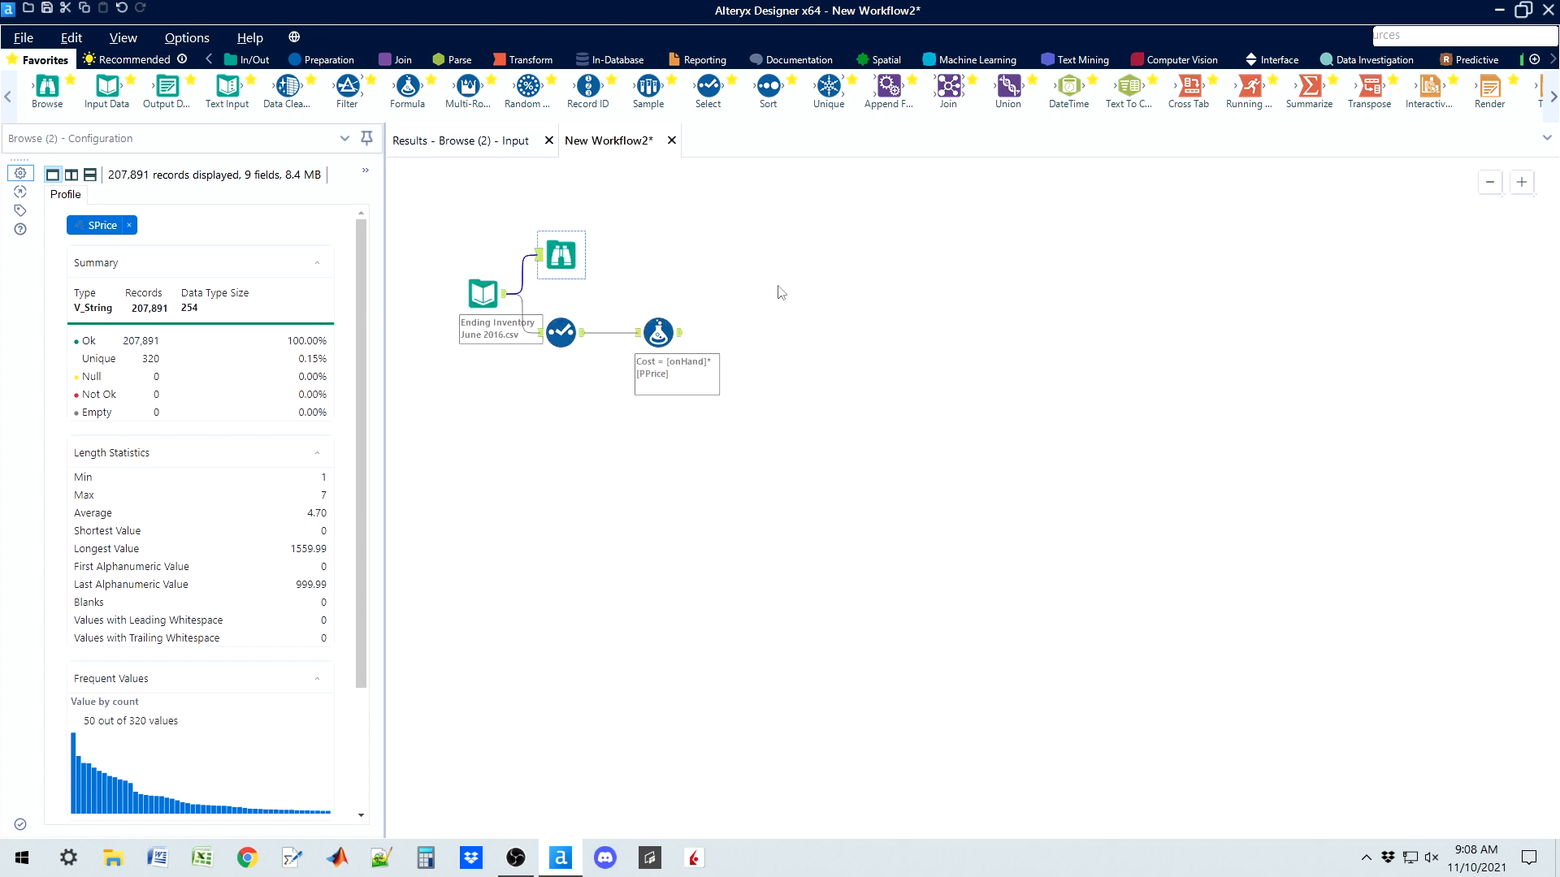
# Create a new output column named Projected Revenue in the Formula tool's empty expression
pyautogui.click(641, 323)
pyautogui.click(53, 307)
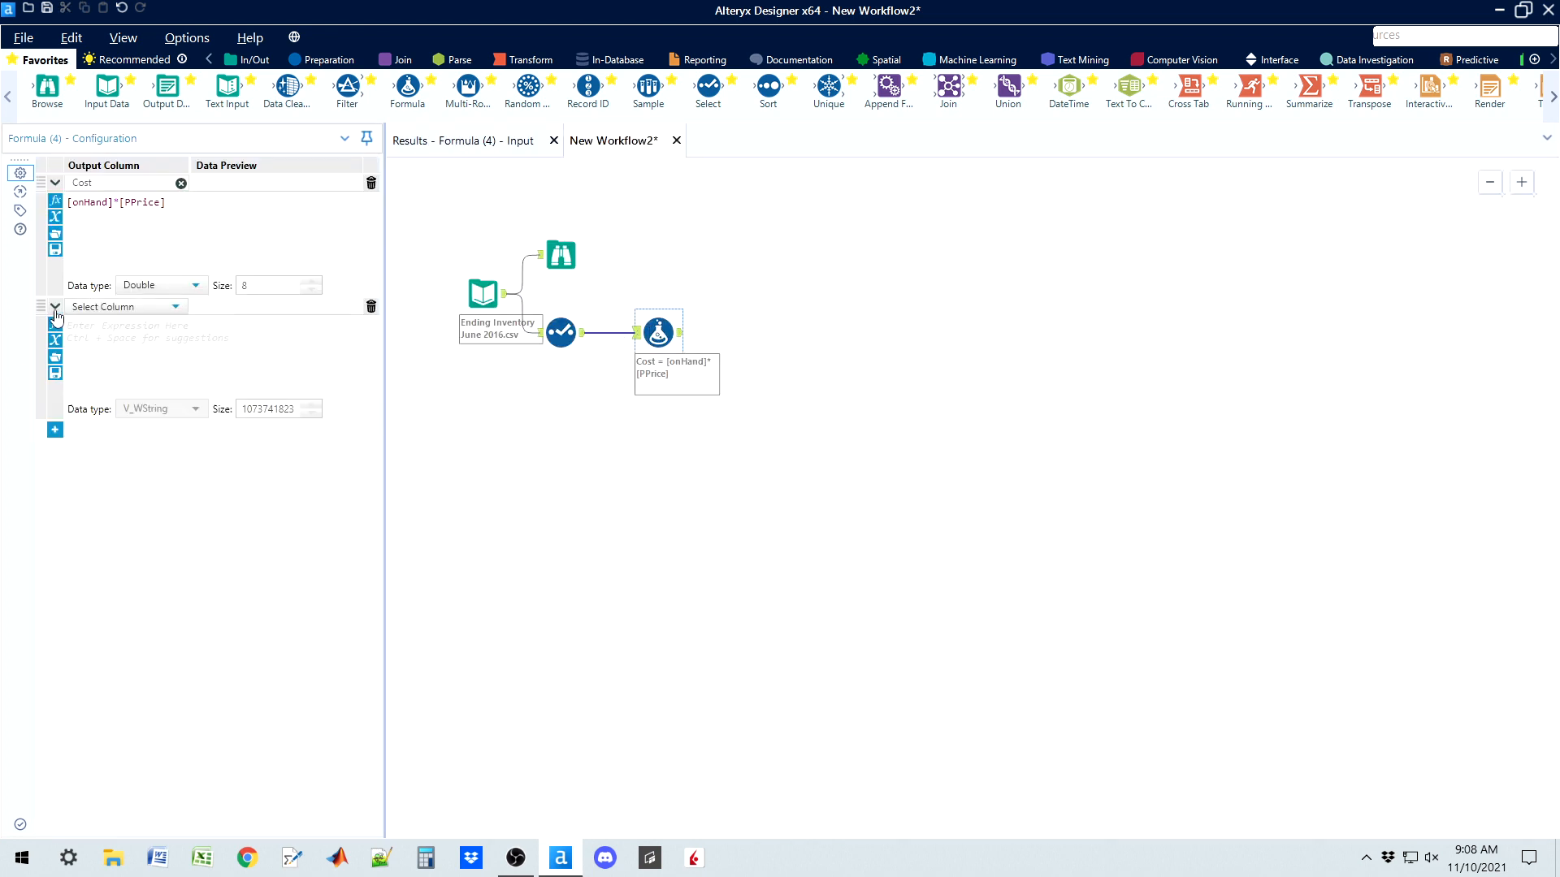
pyautogui.click(138, 307)
pyautogui.click(133, 323)
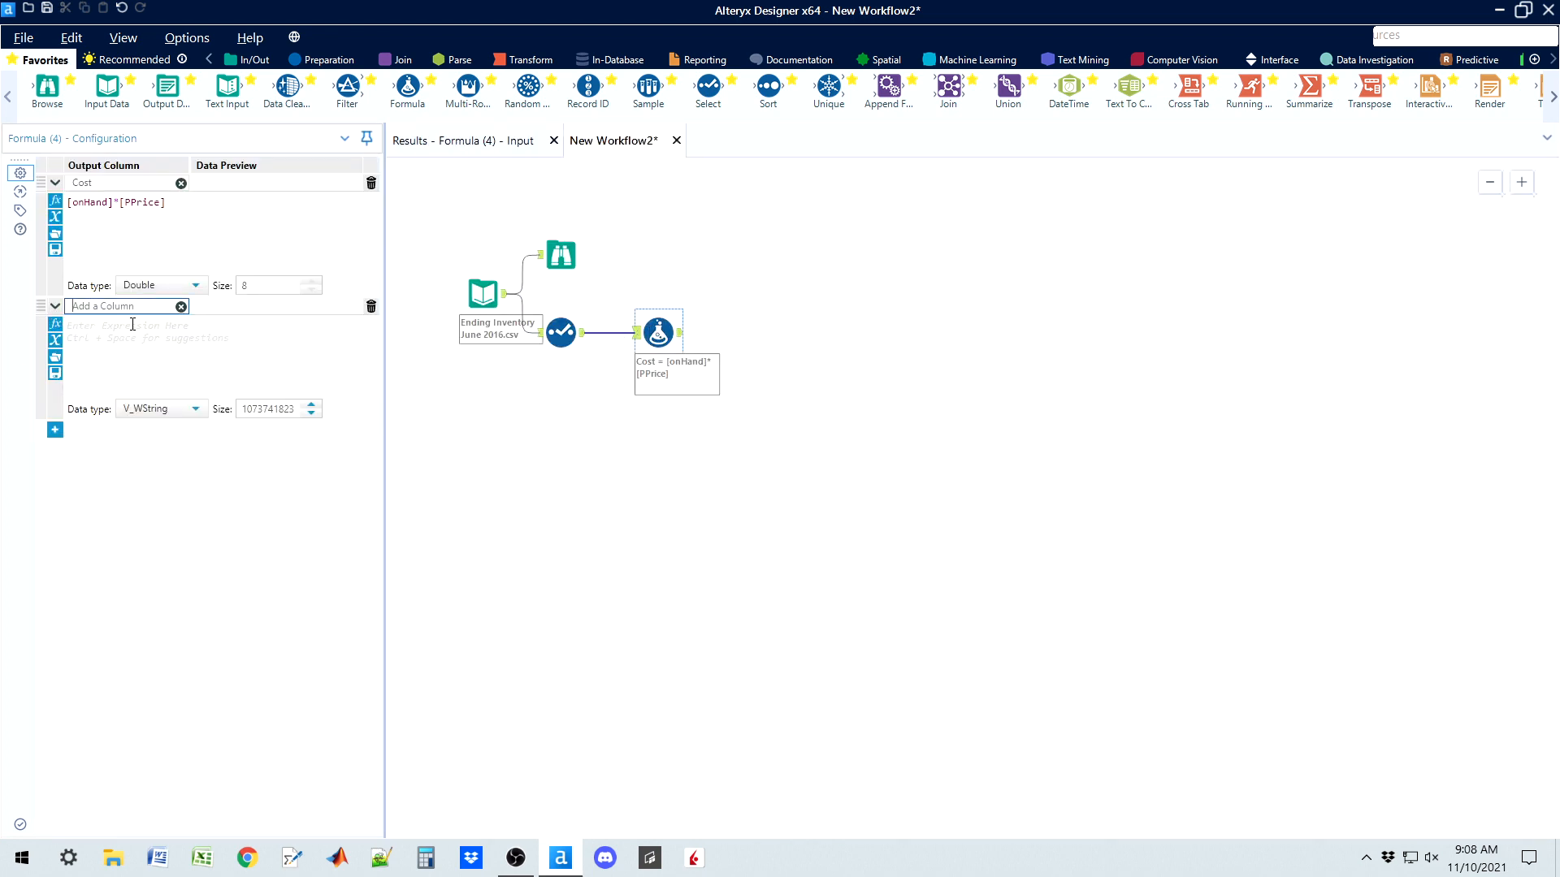
pyautogui.write('Projected Revenue')
# Define Projected Revenue as [onHand]*[SPrice] and set its data type to Double
pyautogui.click(132, 324)
pyautogui.write('[')
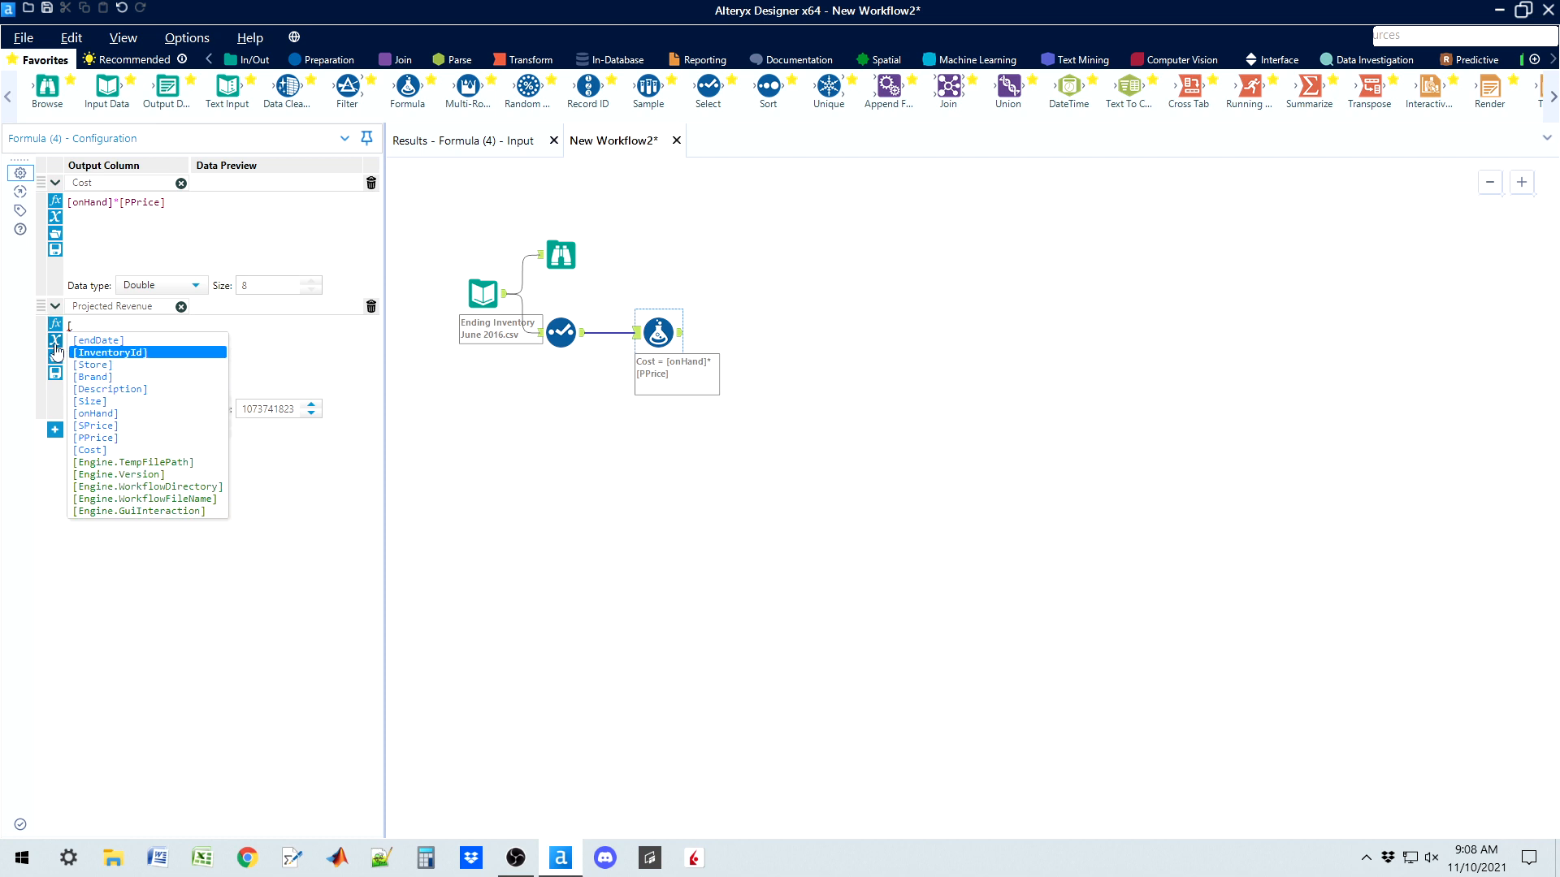
pyautogui.click(113, 414)
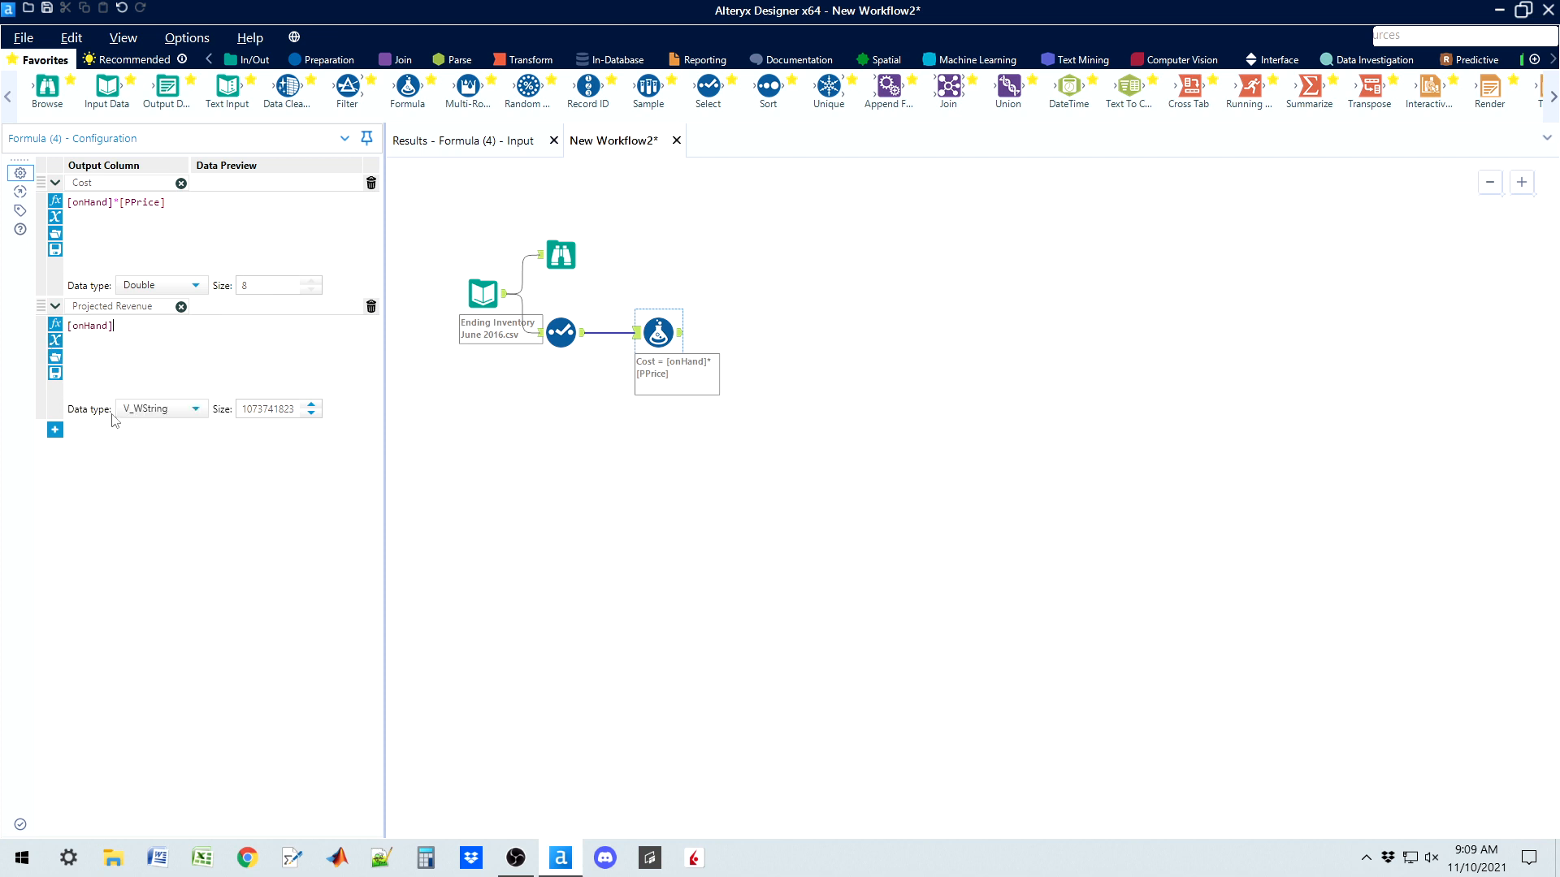
pyautogui.write('*[')
pyautogui.click(157, 426)
pyautogui.click(159, 409)
pyautogui.scroll(-2, 203, 479)
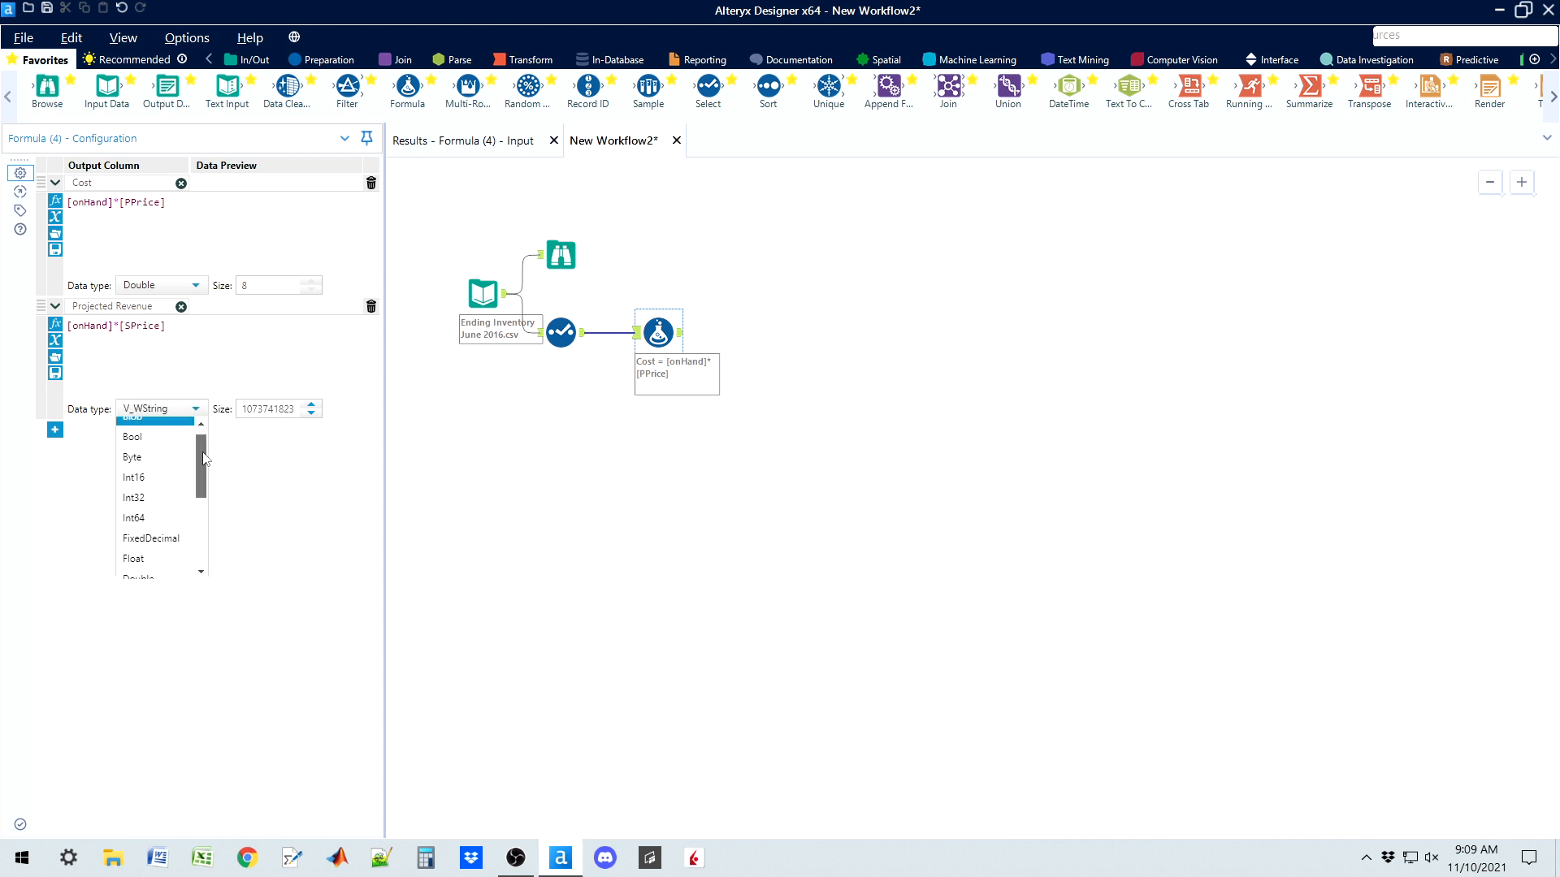
pyautogui.click(148, 517)
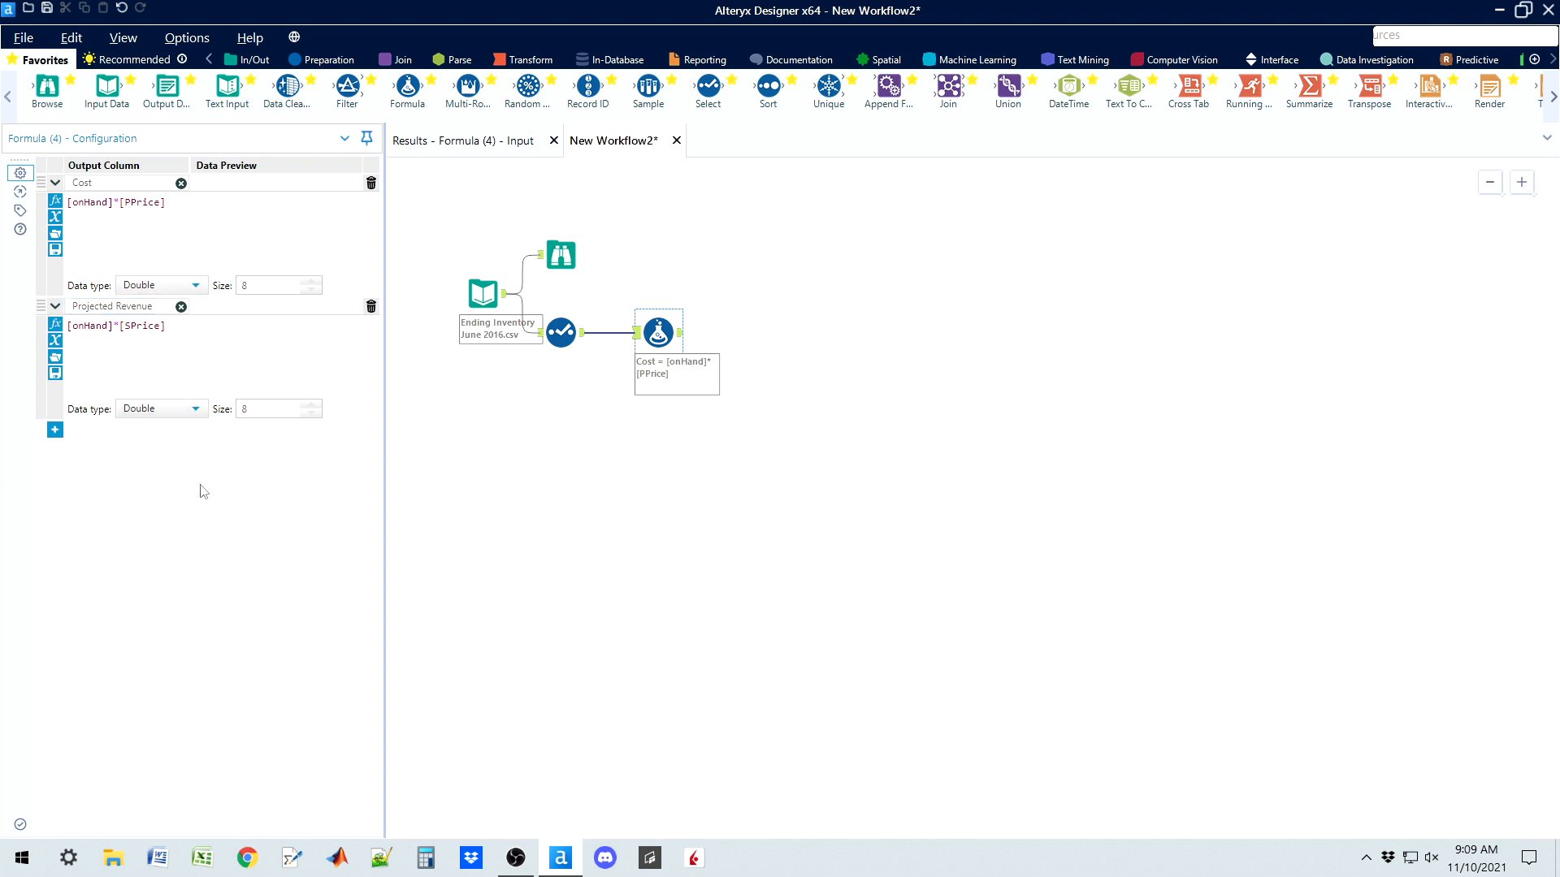
# Attach a Browse tool to the Formula tool's output and run the workflow
pyautogui.click(665, 331)
pyautogui.hotkey('ctrl', 'r')
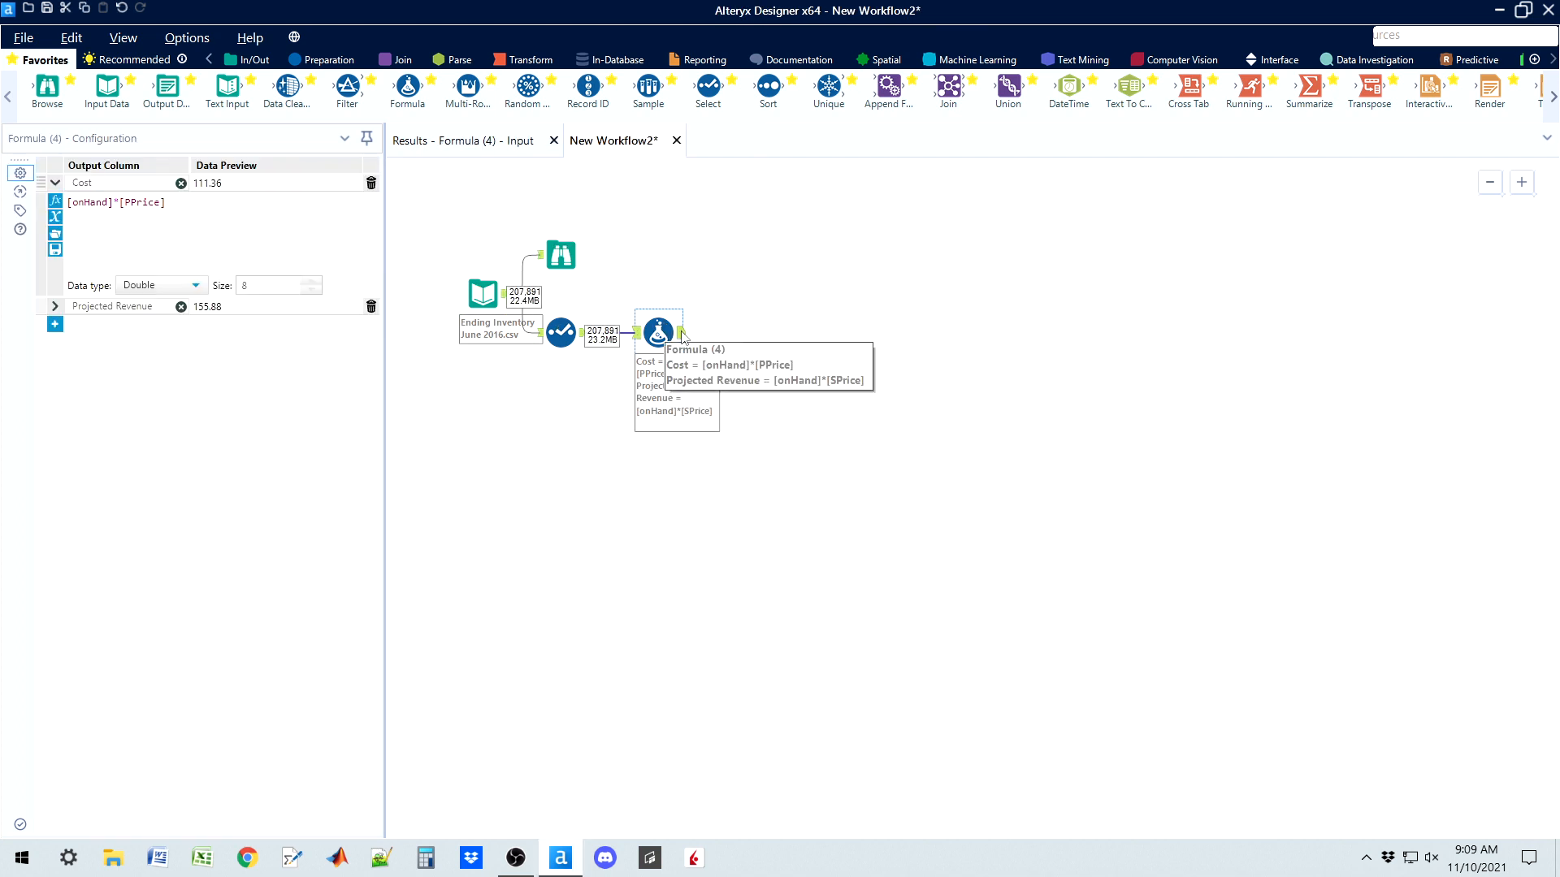
pyautogui.moveTo(47, 86); pyautogui.dragTo(733, 271)
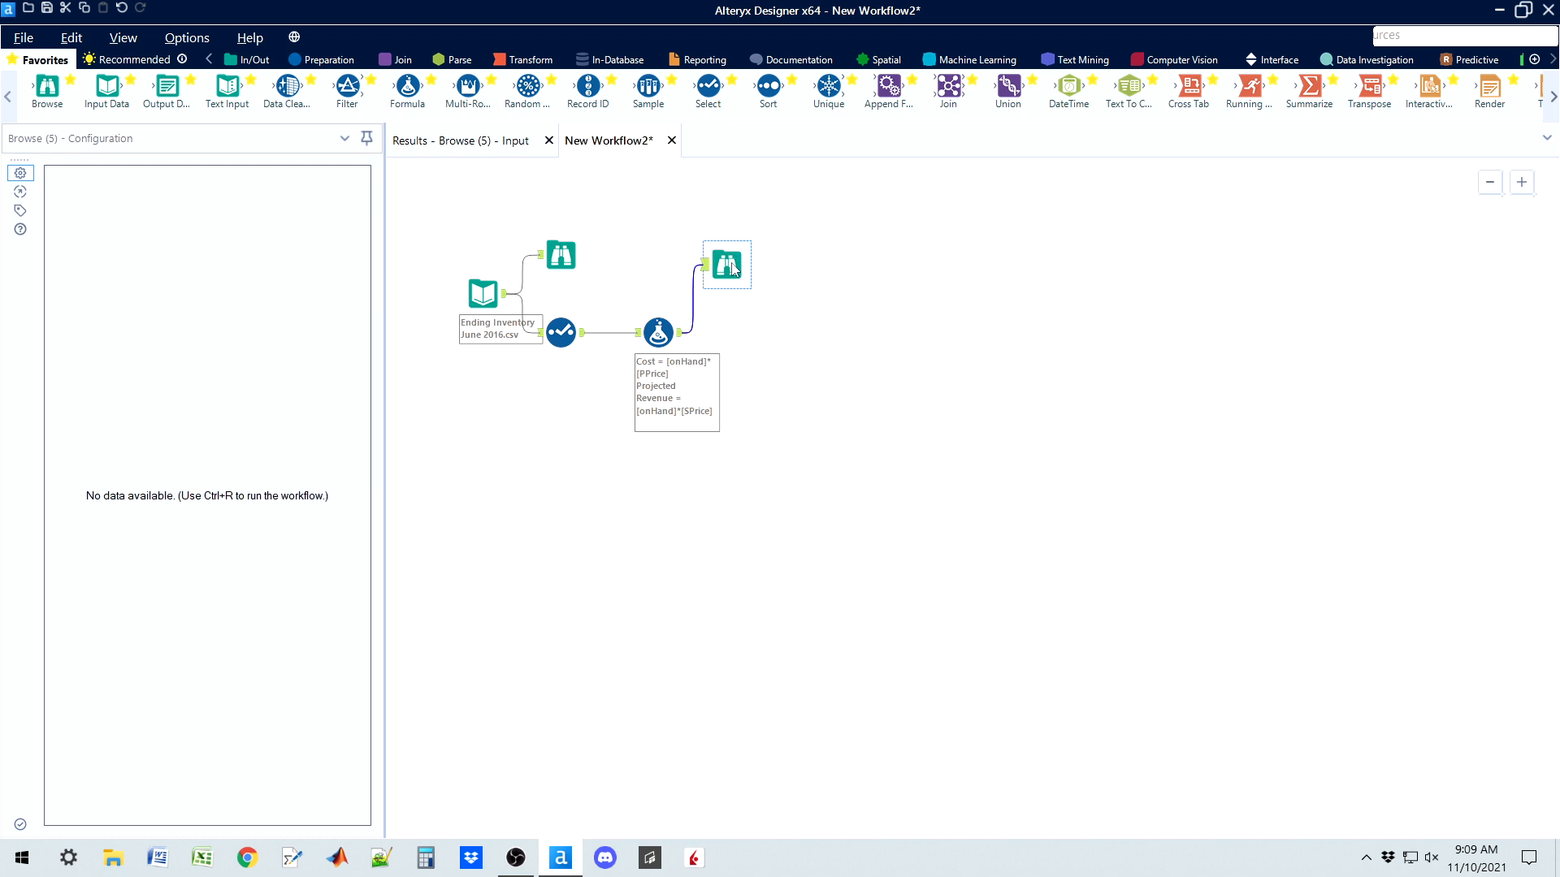
pyautogui.hotkey('ctrl', 'r')
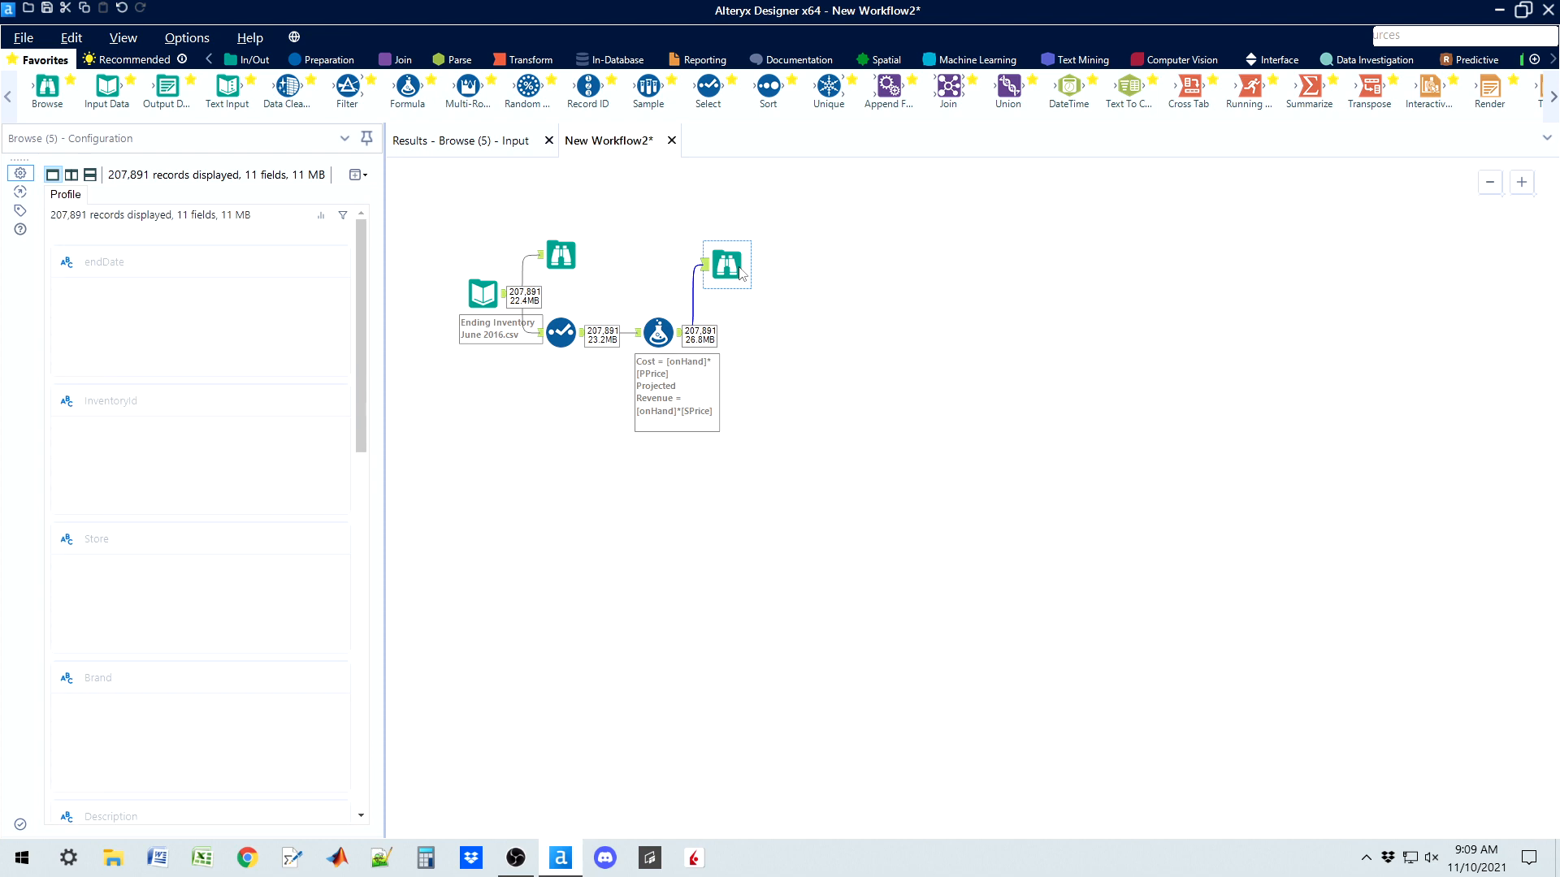
# Review the new Browse tool's results, including the calculated columns and the profile of the Cost field
pyautogui.click(471, 141)
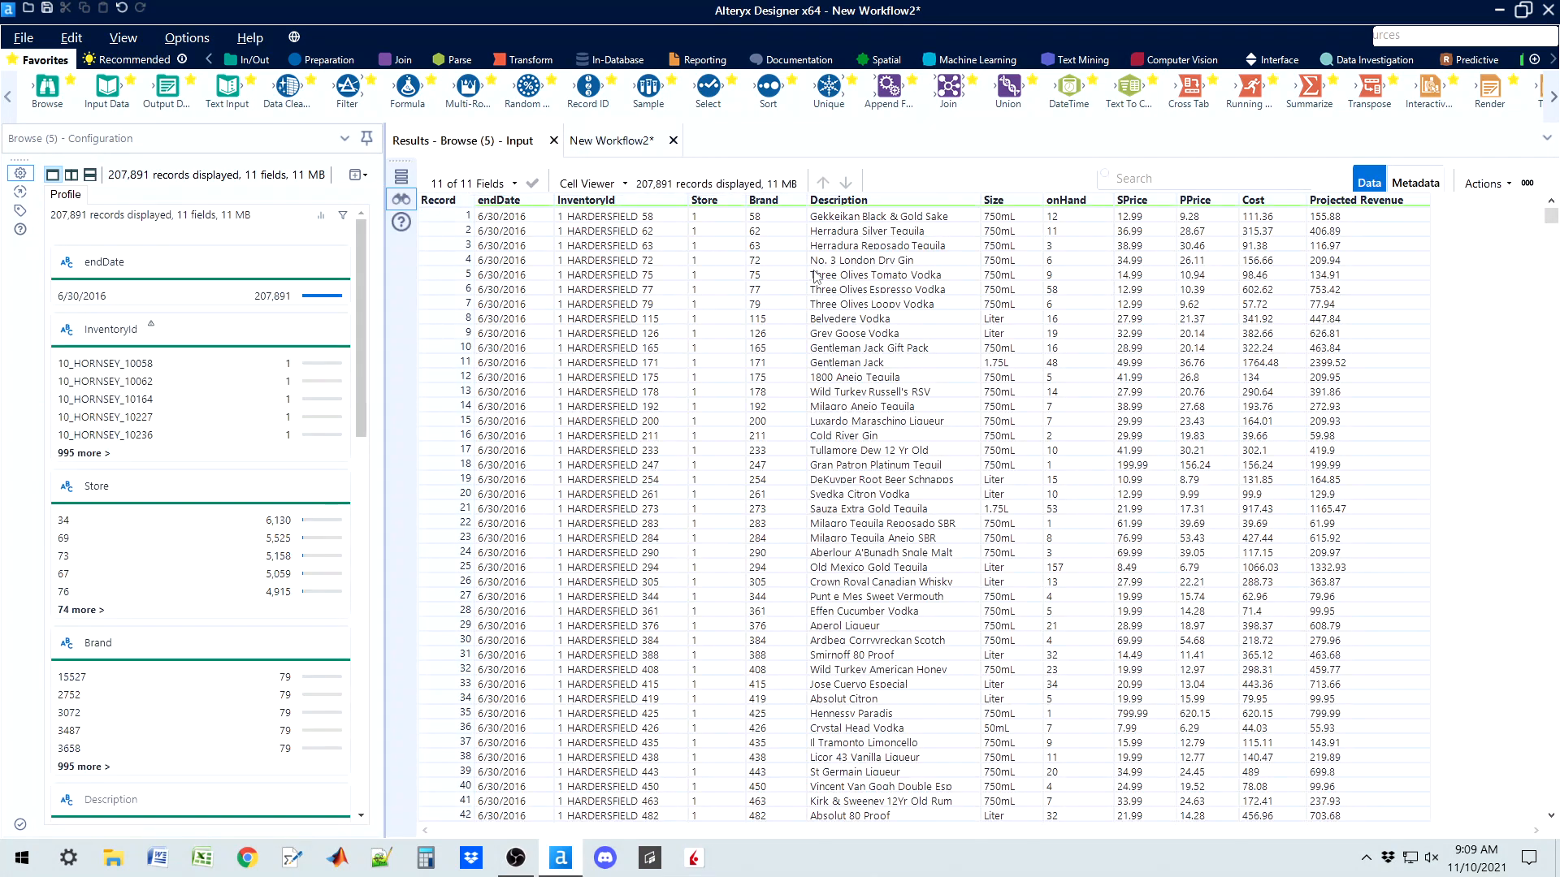
pyautogui.click(1276, 201)
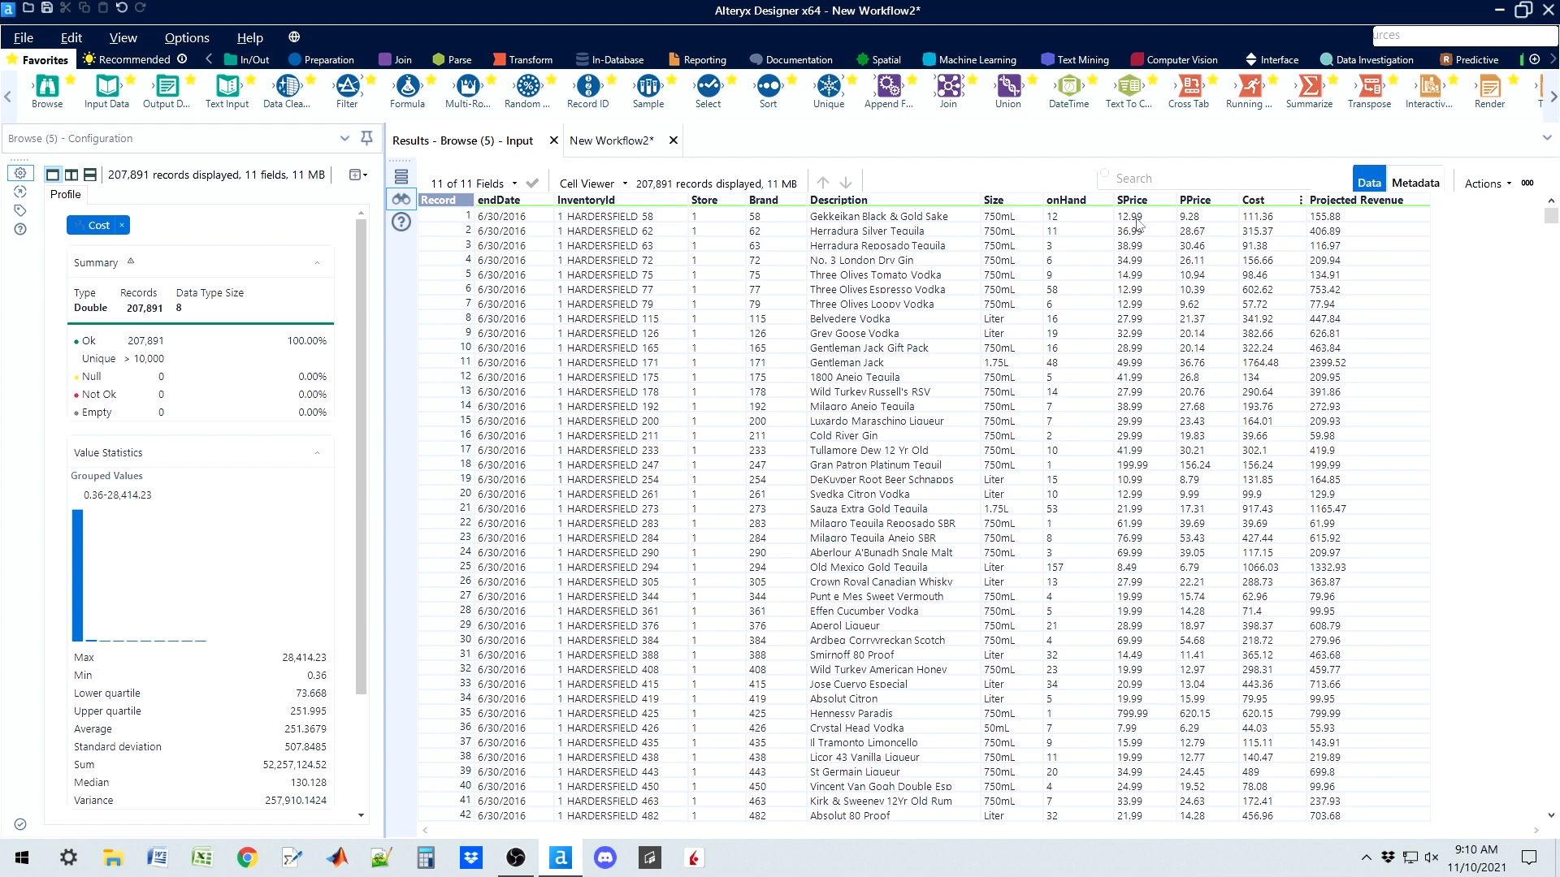
pyautogui.click(638, 146)
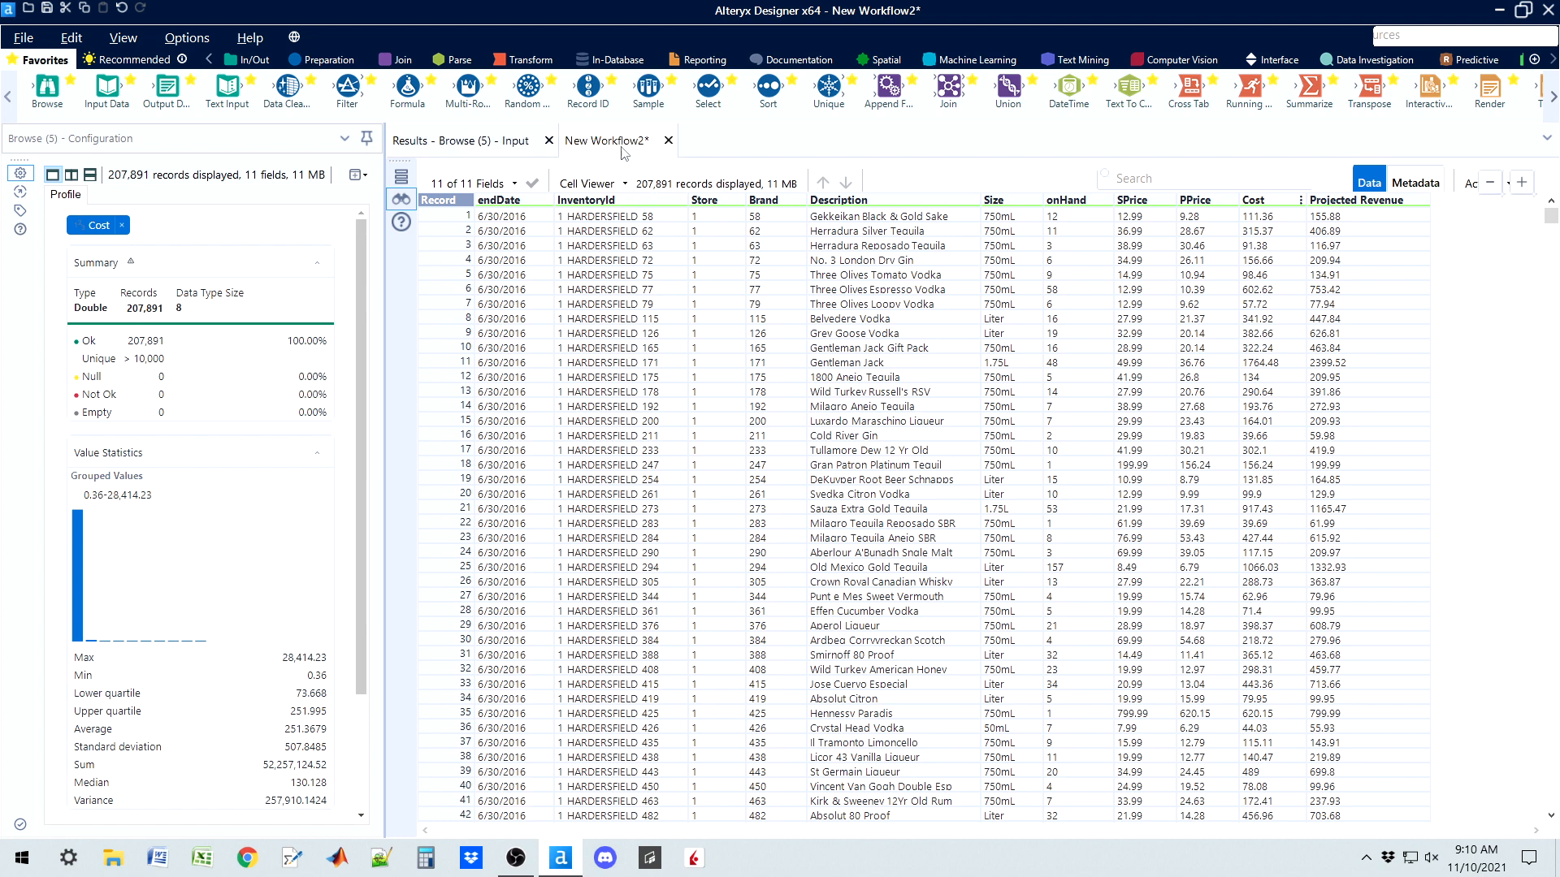
# Add a third expression to the Formula tool with a new output column named Projected Profit
pyautogui.click(660, 335)
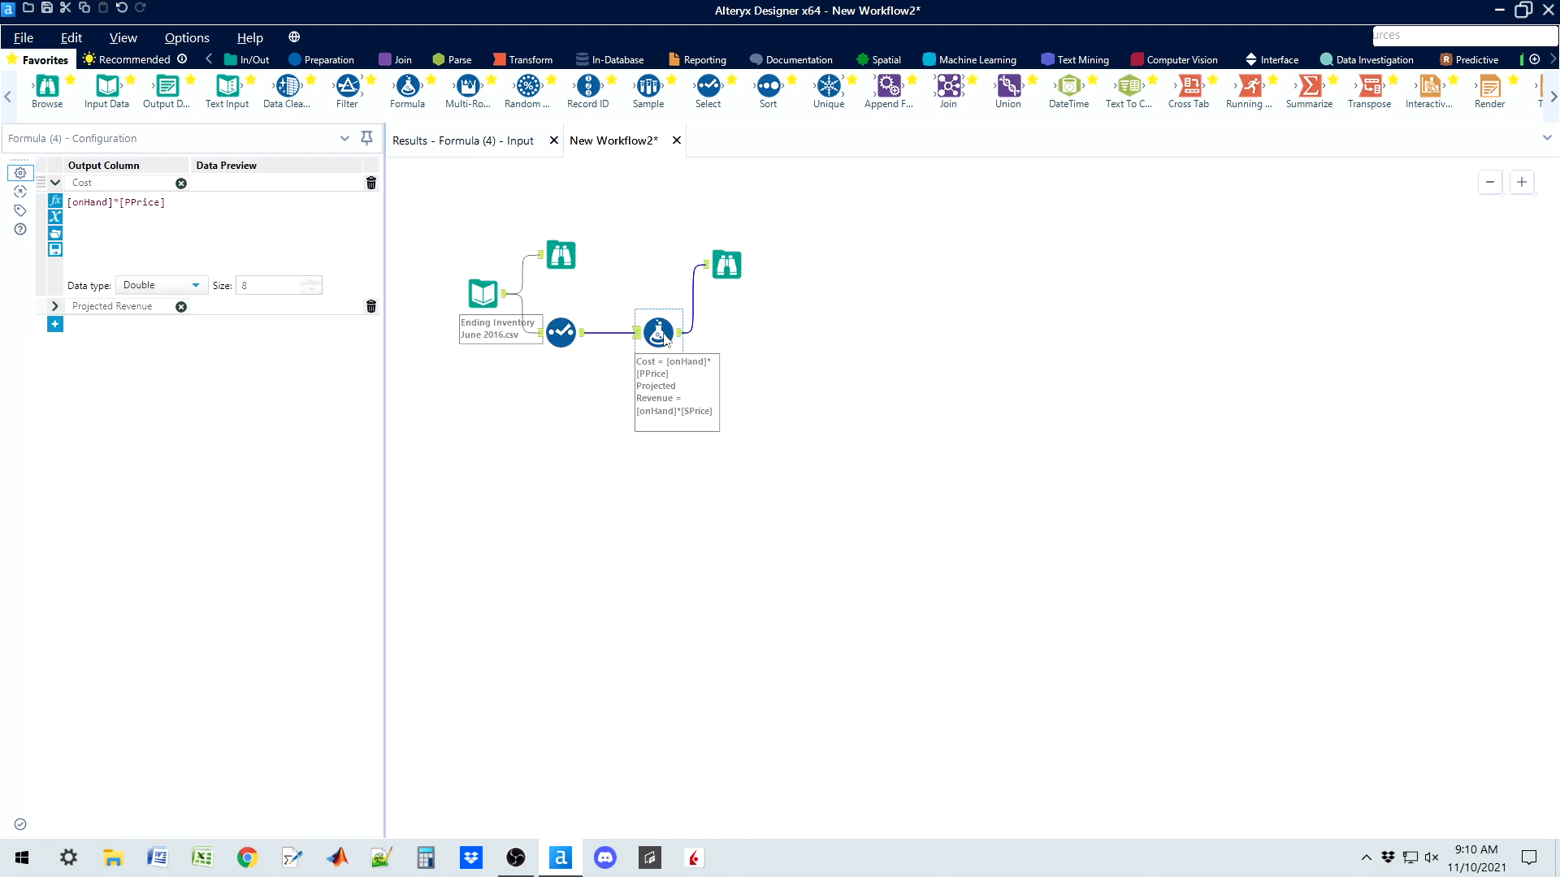
pyautogui.click(55, 325)
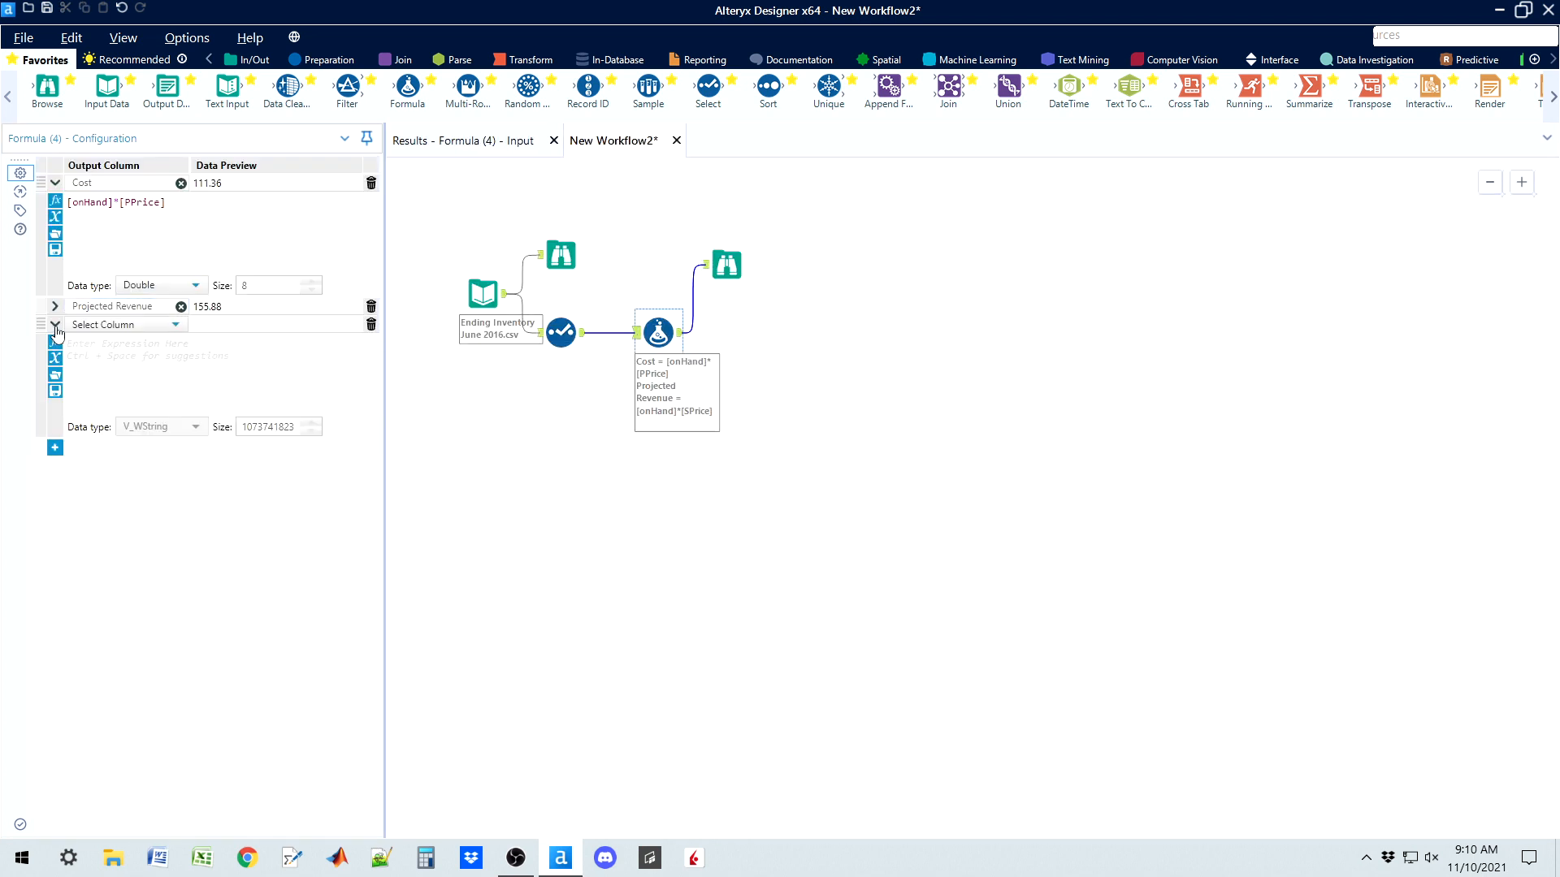
pyautogui.click(129, 324)
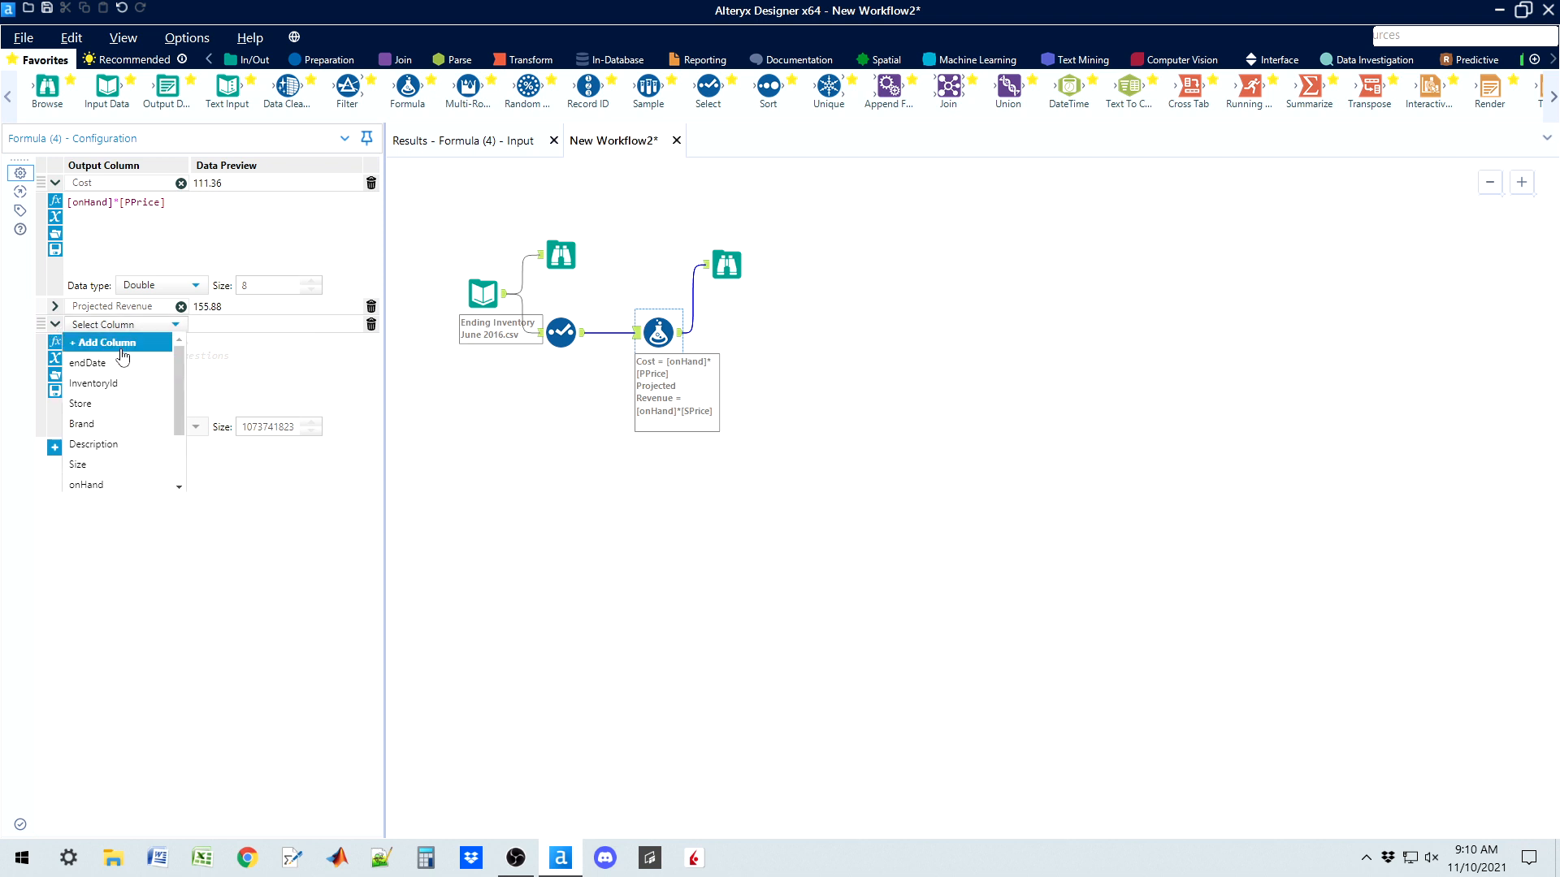
pyautogui.click(122, 342)
pyautogui.write('Projected Profit')
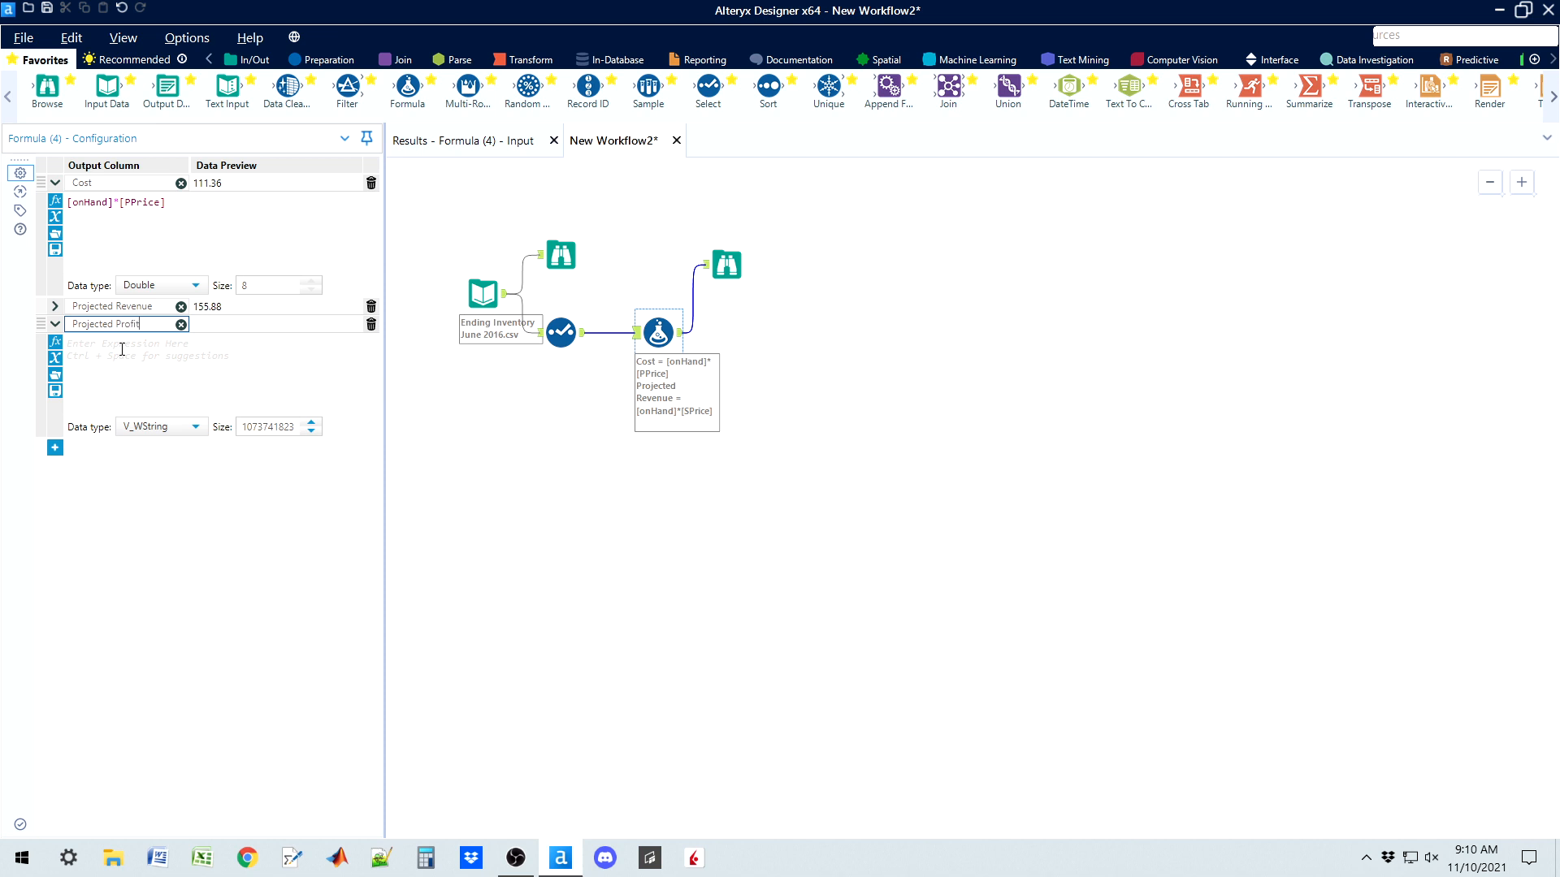
# Define Projected Profit as [Projected Revenue]-[Cost] and set its data type to Double
pyautogui.click(122, 350)
pyautogui.write('[')
pyautogui.doubleClick(116, 481)
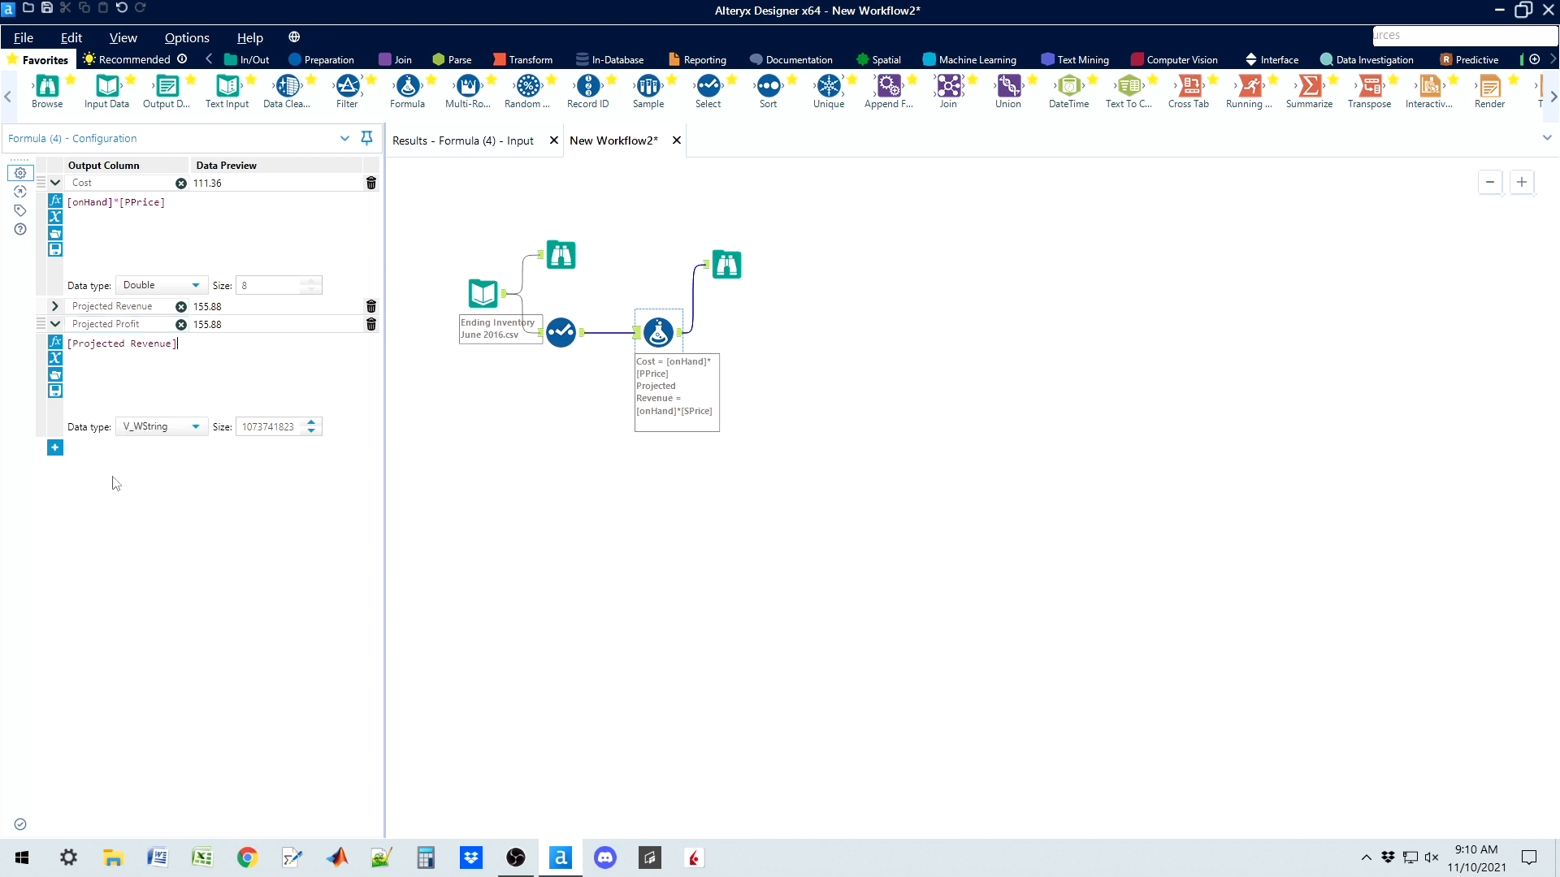
pyautogui.write('-[')
pyautogui.doubleClick(199, 479)
pyautogui.click(196, 427)
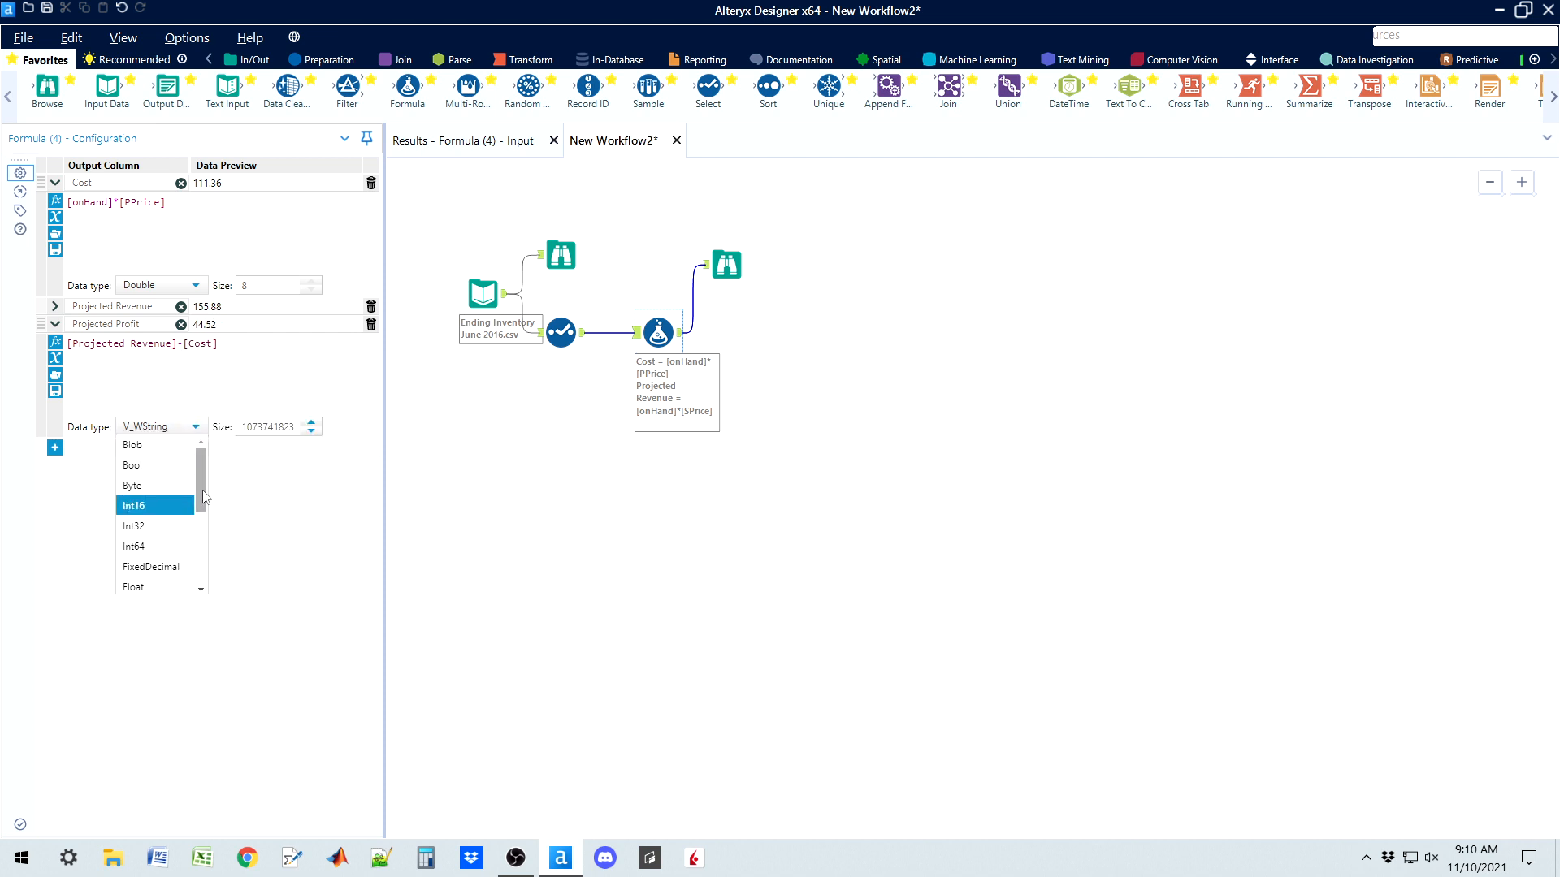
pyautogui.moveTo(203, 498)
pyautogui.mouseDown()
pyautogui.moveTo(202, 562)
pyautogui.moveTo(202, 495)
pyautogui.mouseUp()
pyautogui.click(155, 524)
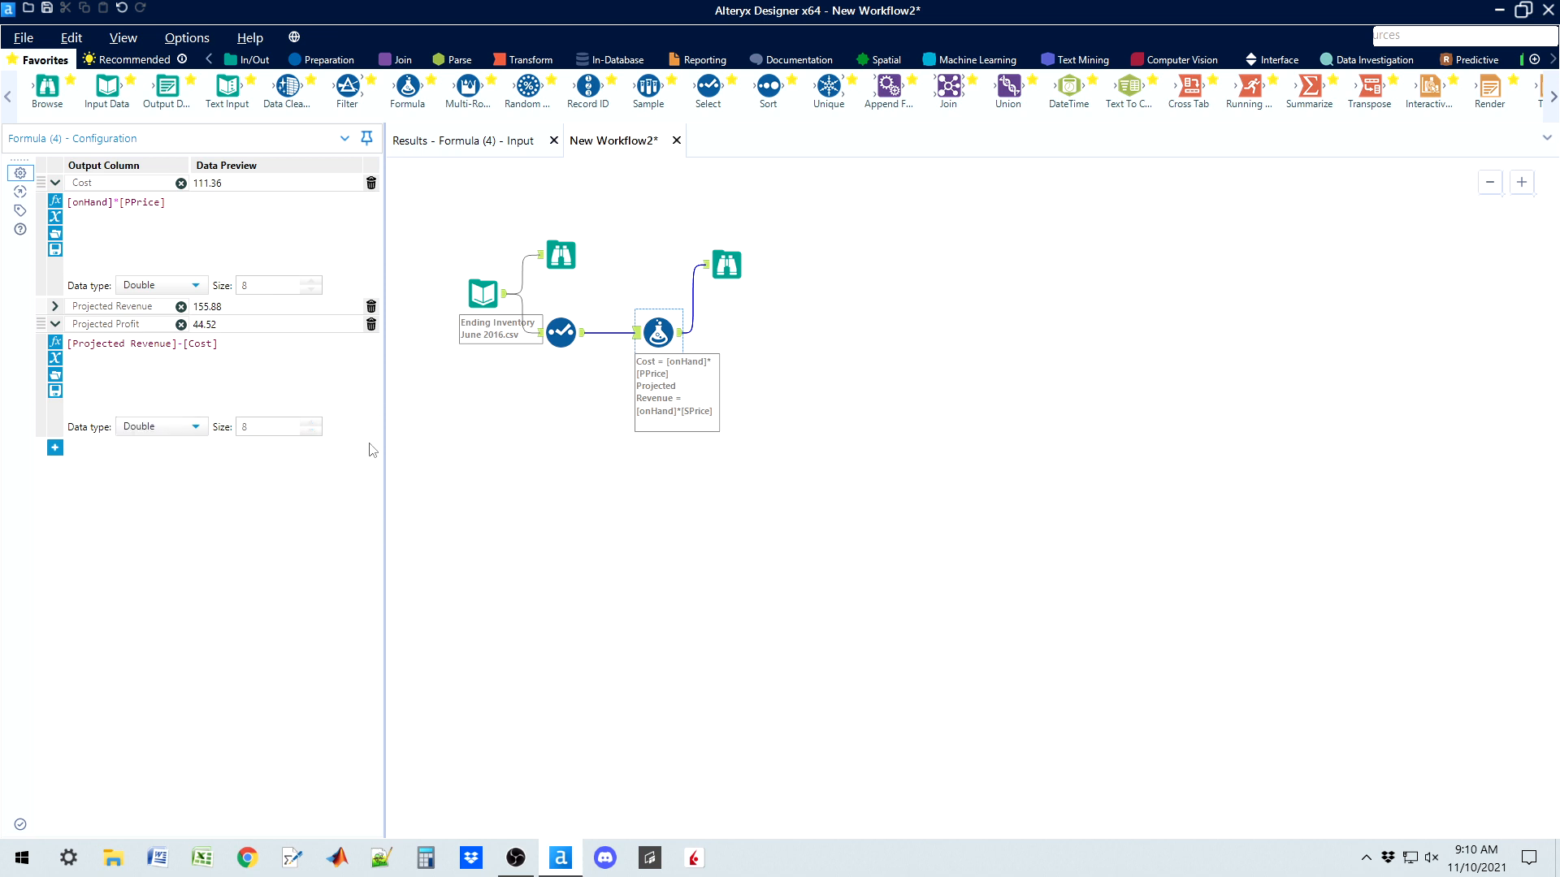
# Collapse the Cost, Projected Revenue and Projected Profit expressions in the Formula configuration
pyautogui.click(55, 307)
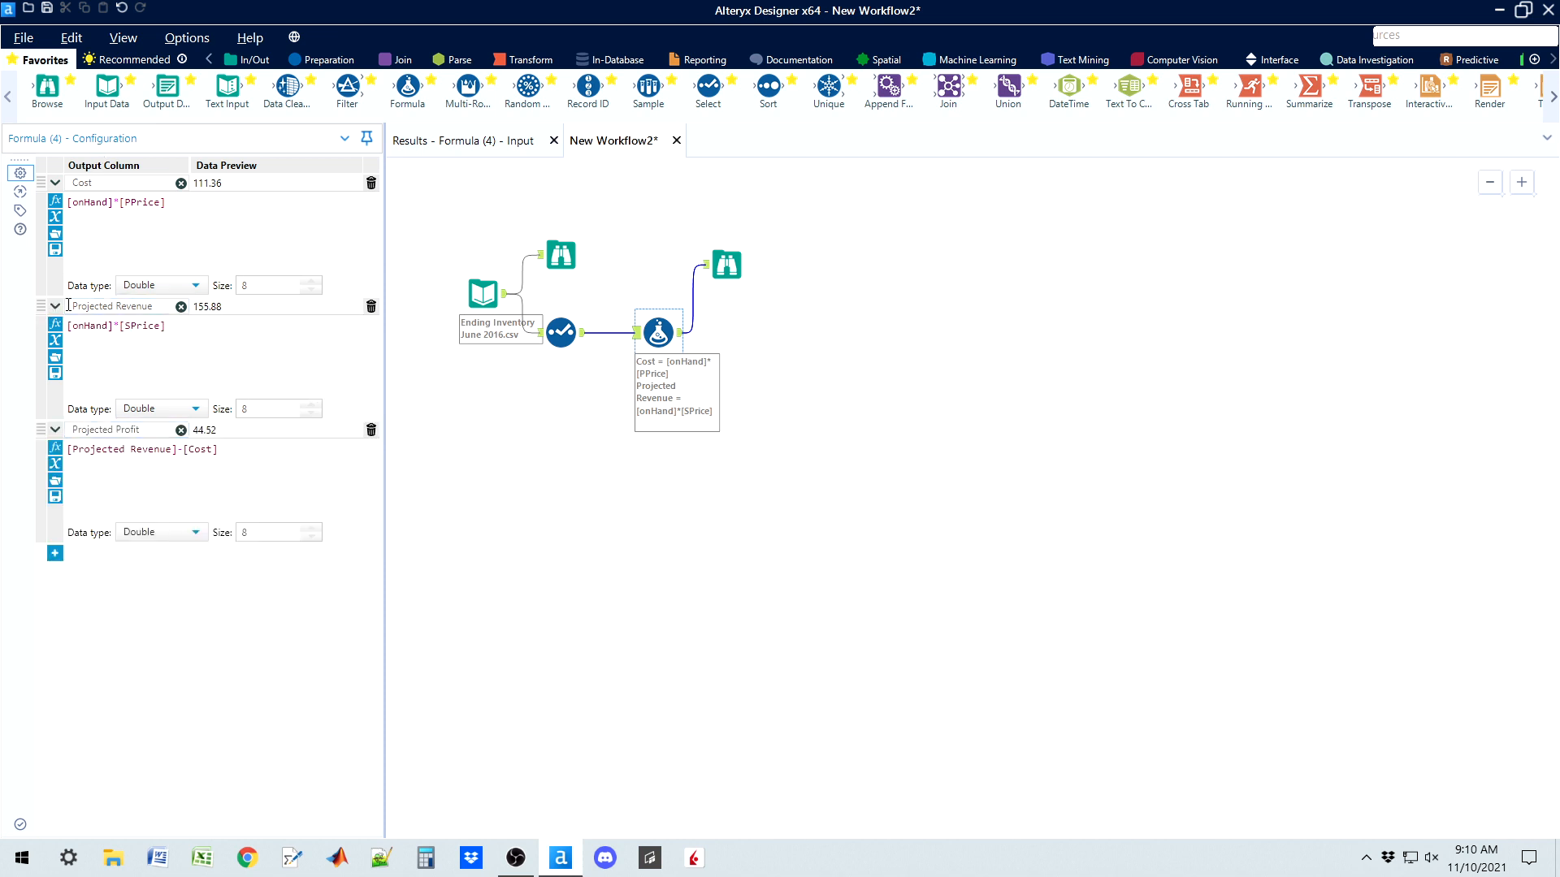
pyautogui.click(55, 183)
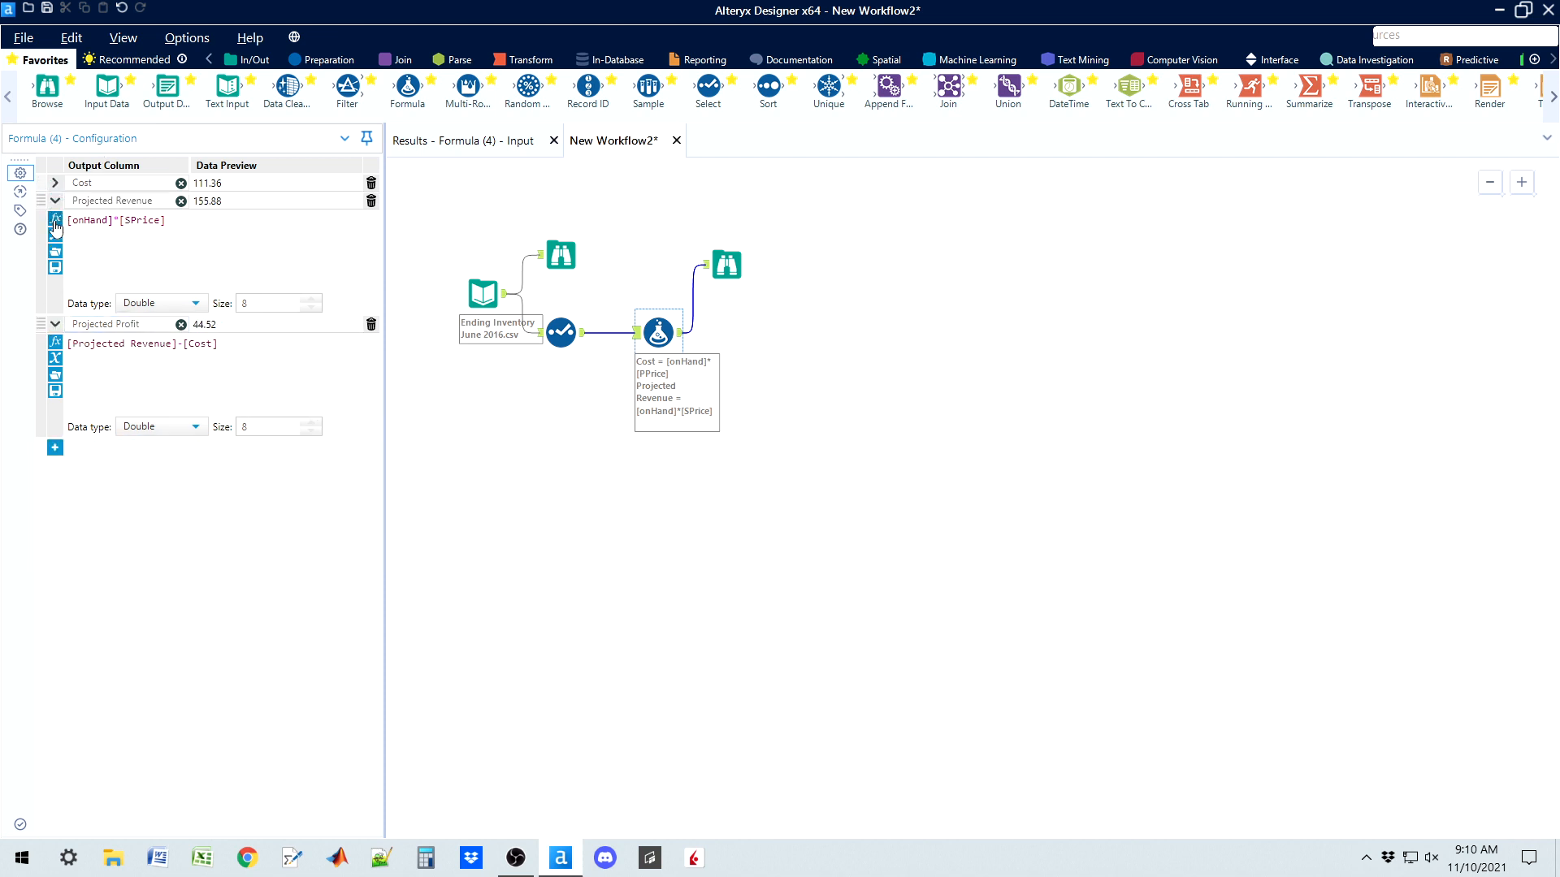
pyautogui.click(56, 201)
pyautogui.click(55, 218)
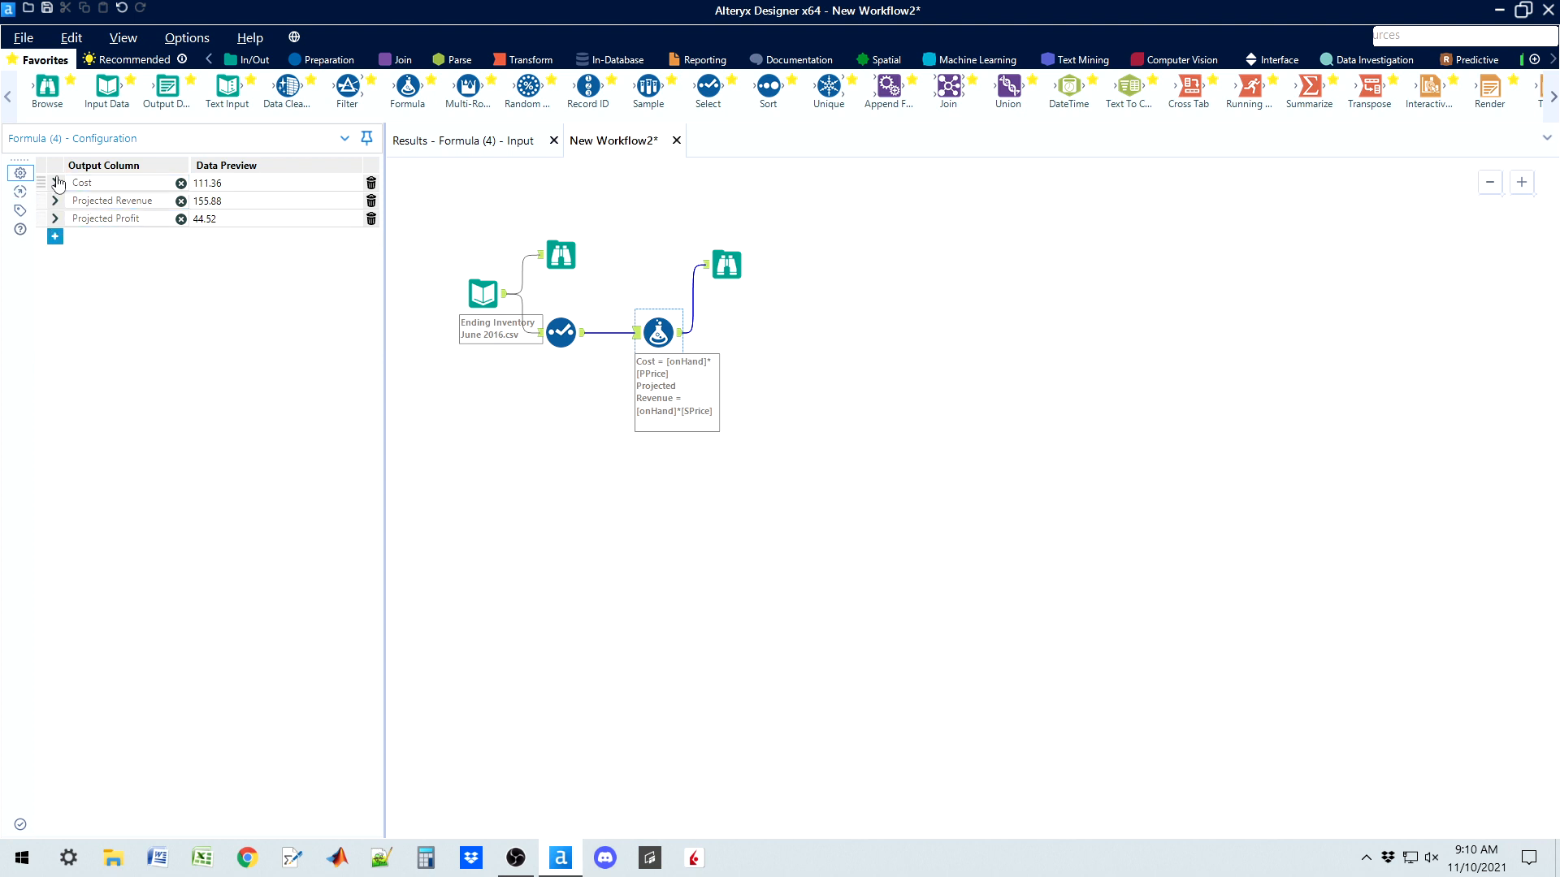
# Run the workflow and open the results of the Browse tool connected to the Formula tool
pyautogui.click(56, 219)
pyautogui.click(56, 220)
pyautogui.click(667, 333)
pyautogui.hotkey('ctrl', 'r')
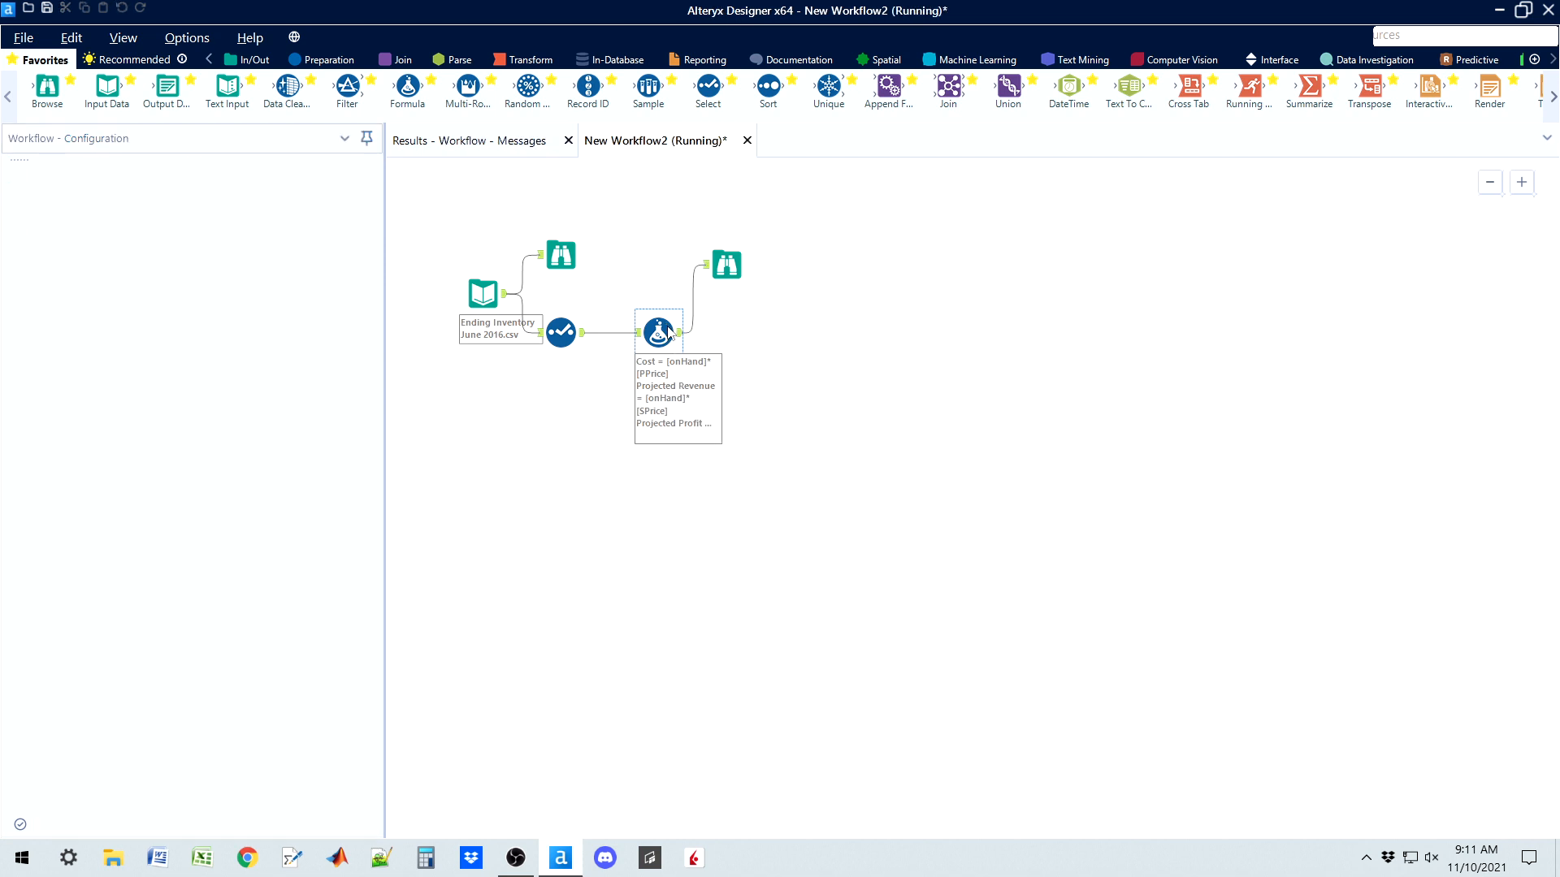
pyautogui.click(725, 264)
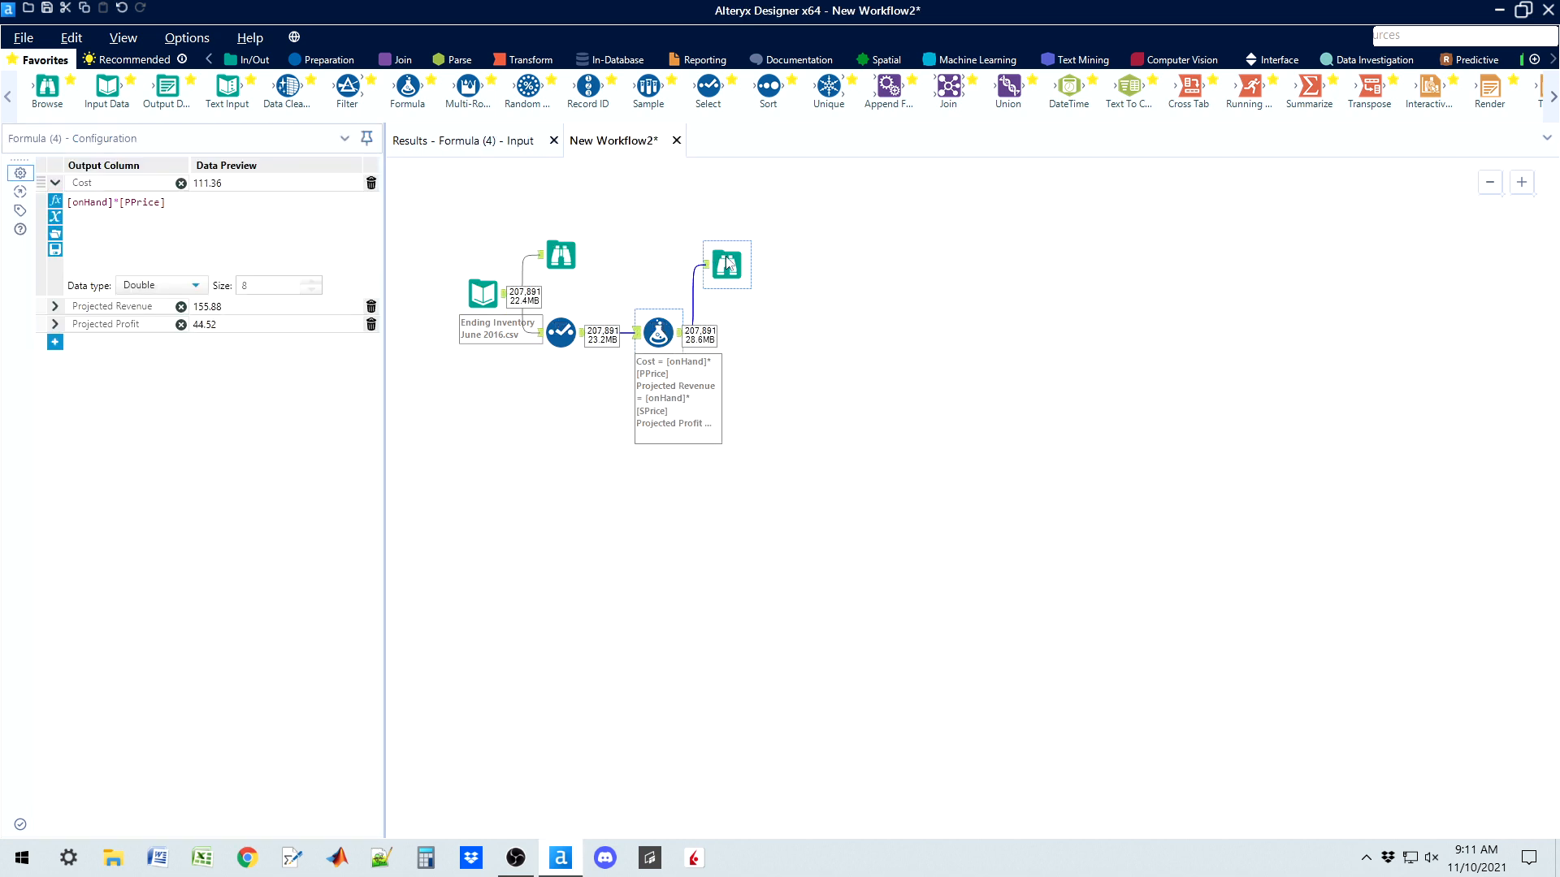
pyautogui.click(480, 144)
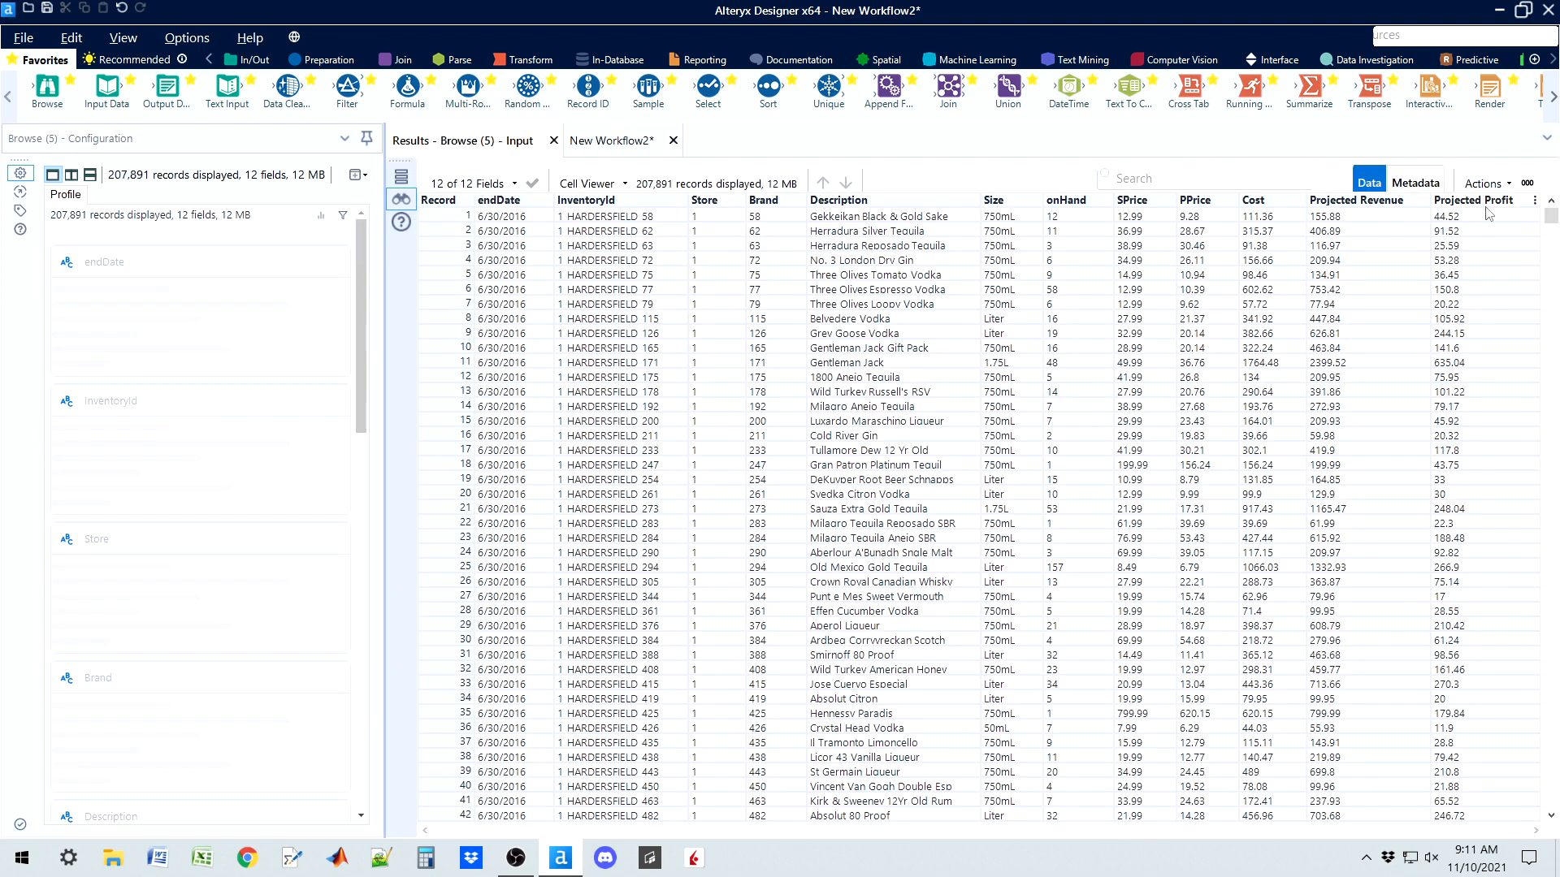
# Review the profiles of the Projected Revenue and Projected Profit fields in the Browse results
pyautogui.click(1337, 219)
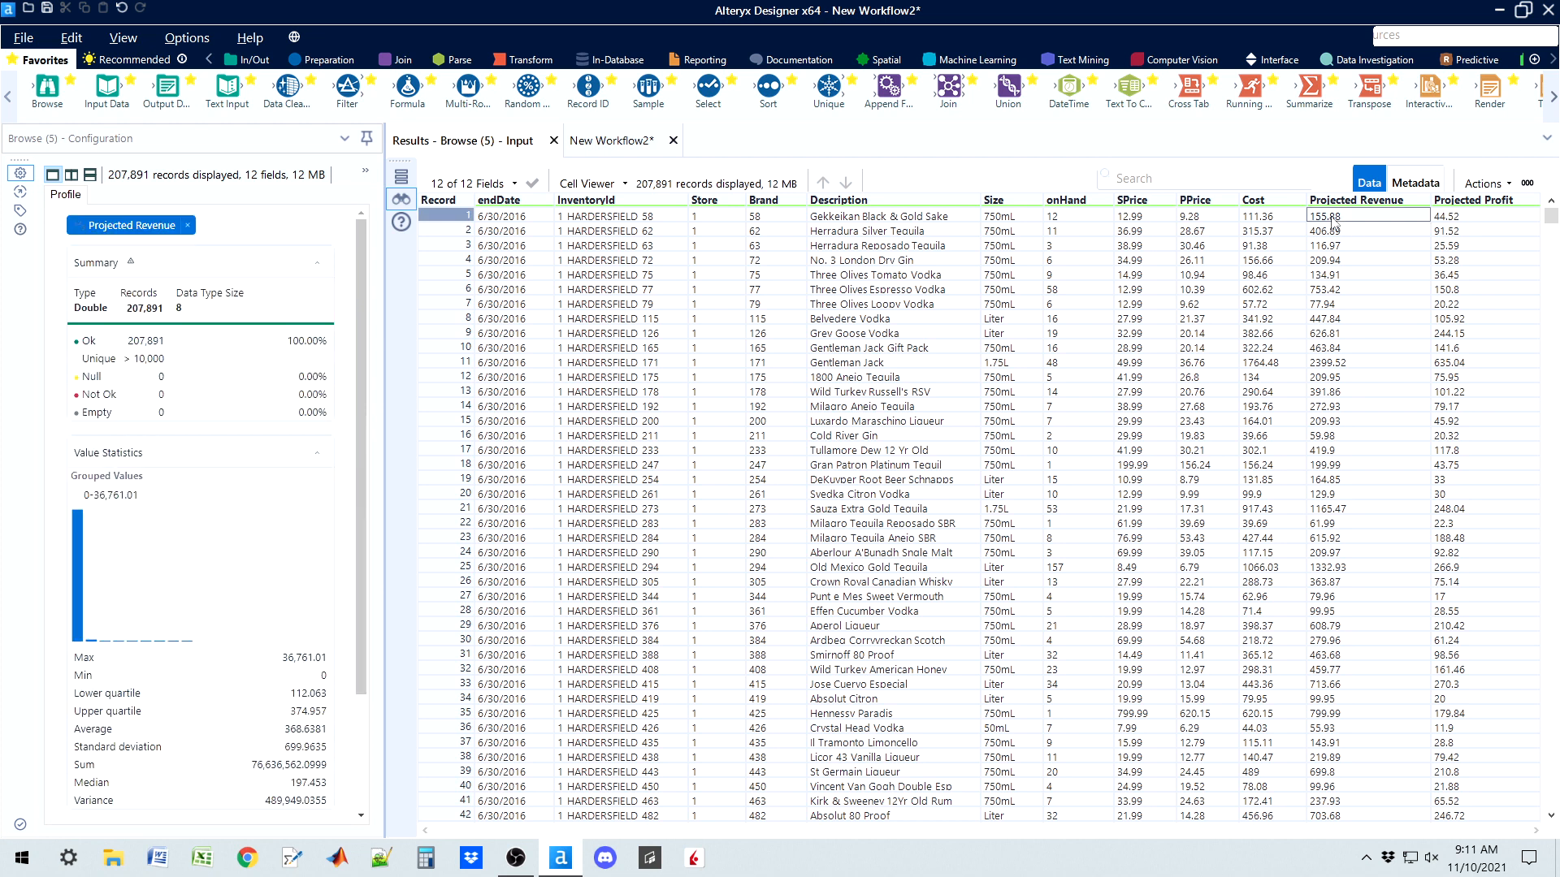
pyautogui.click(1463, 218)
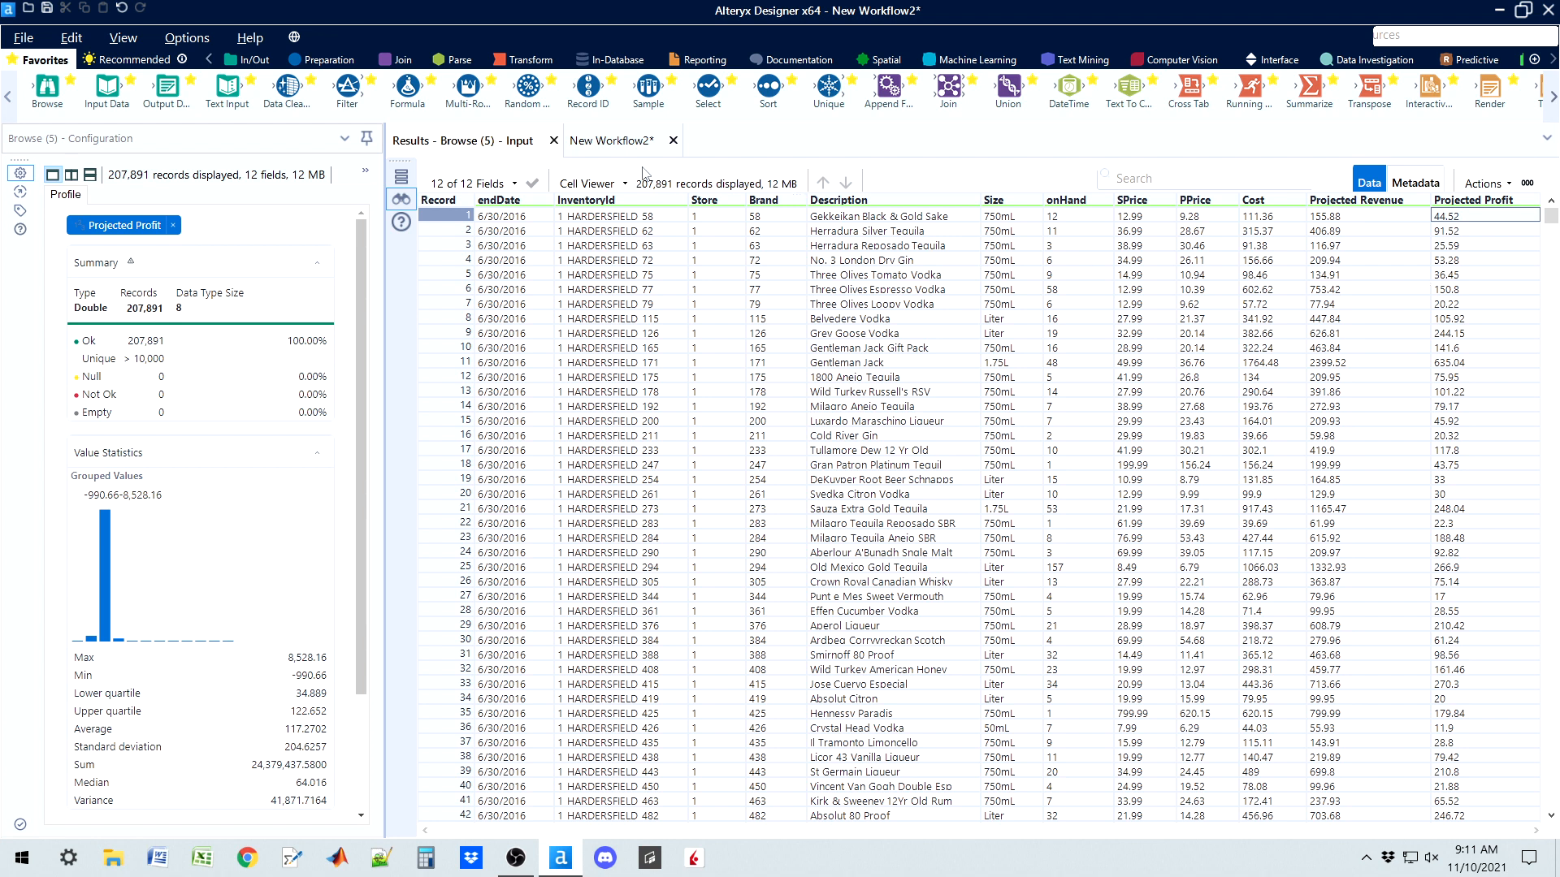
pyautogui.click(617, 150)
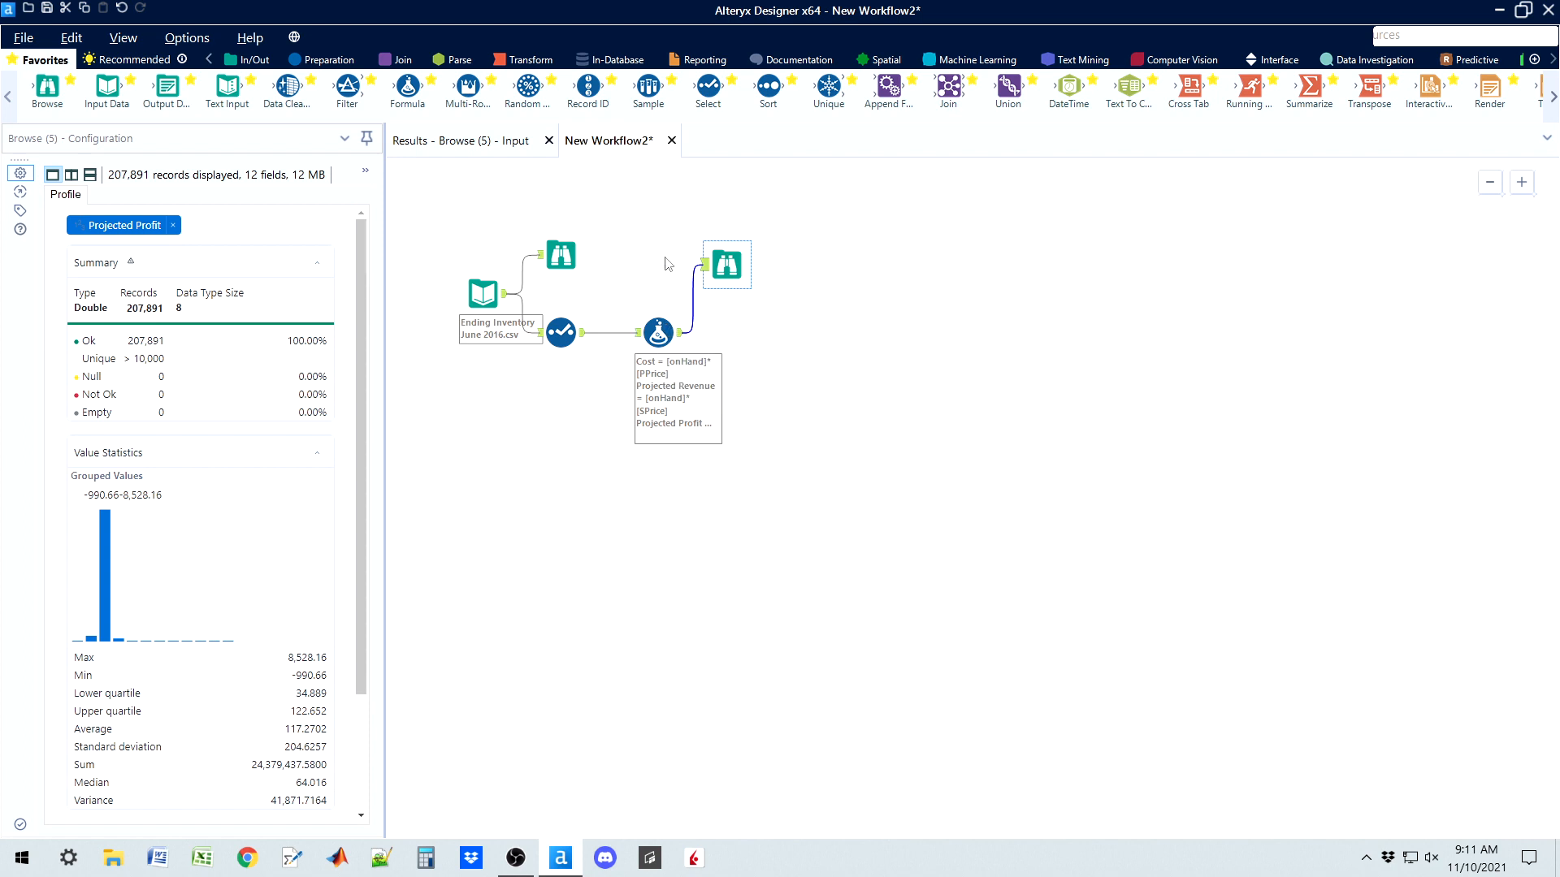
# Examine the first two records in the Browse results, comparing their InventoryId, onHand and Cost values
pyautogui.doubleClick(745, 270)
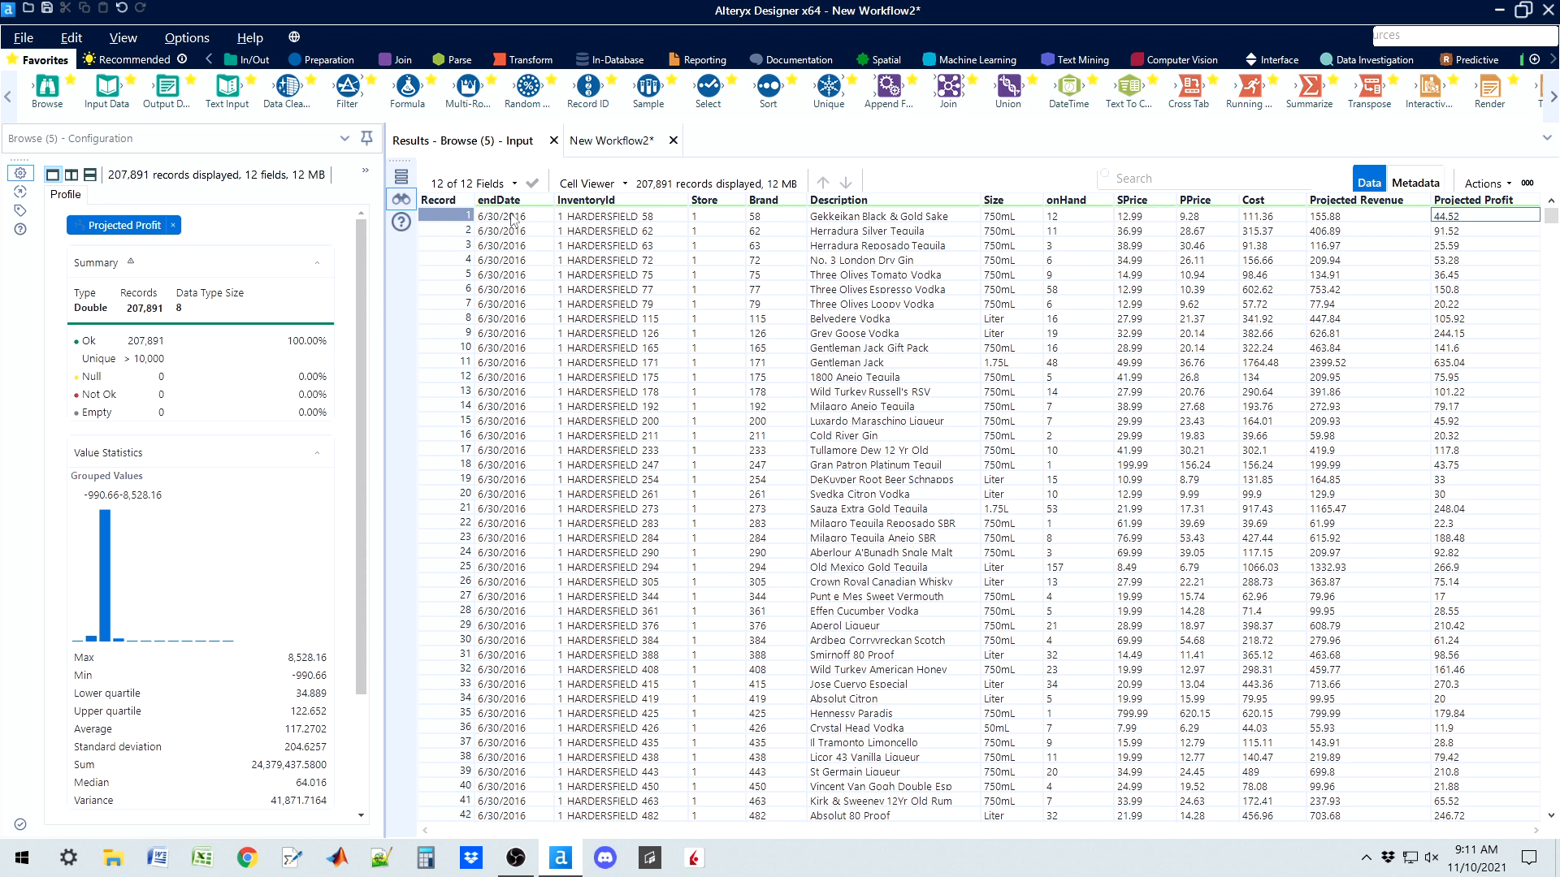
pyautogui.click(453, 213)
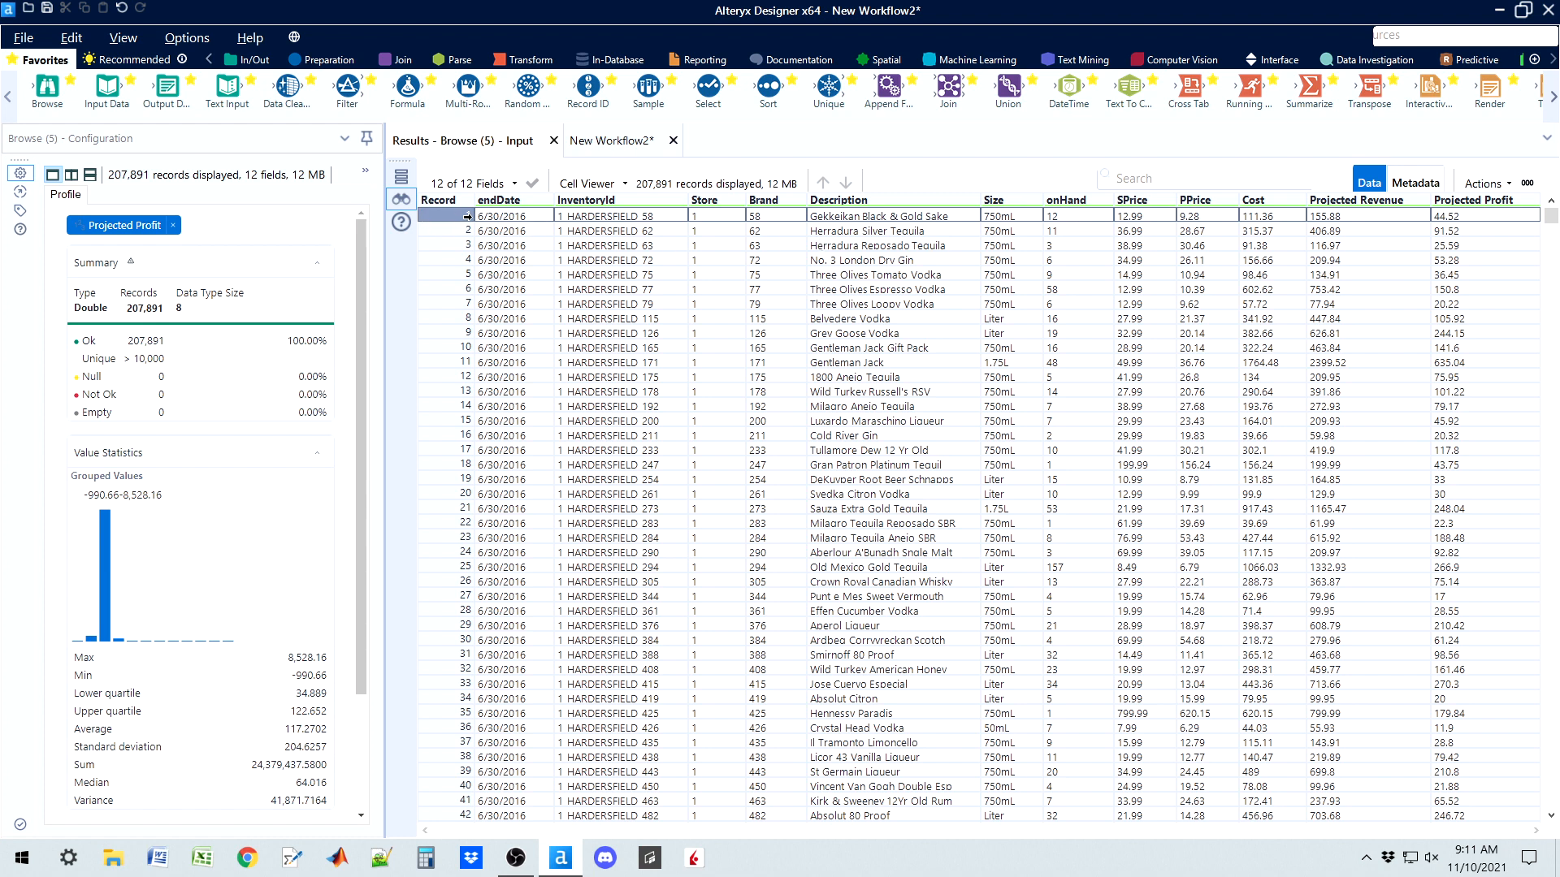
pyautogui.click(635, 218)
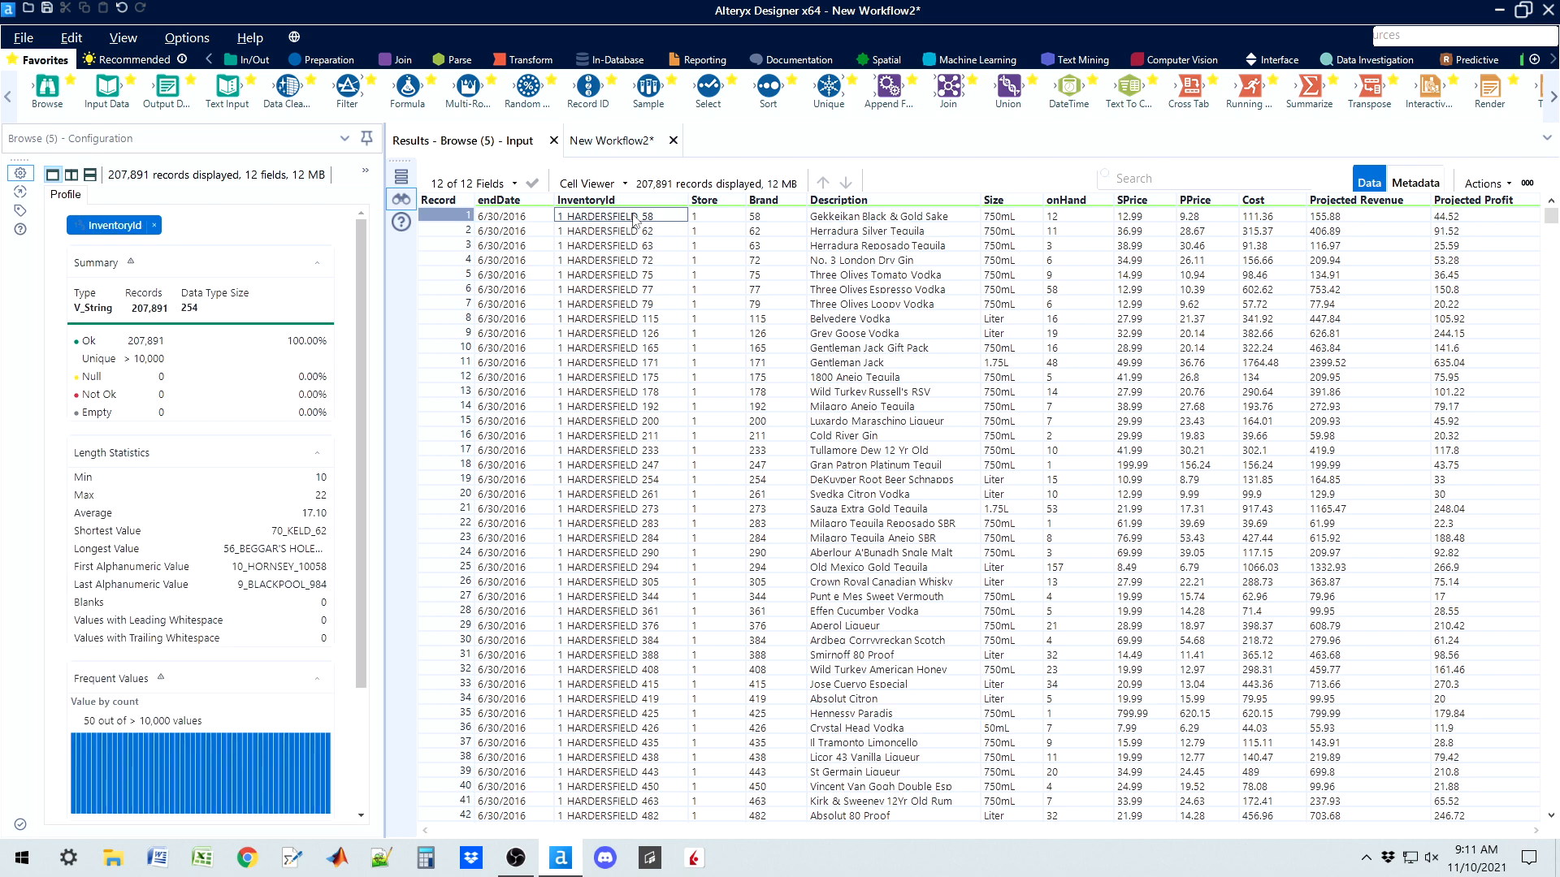
pyautogui.click(1093, 217)
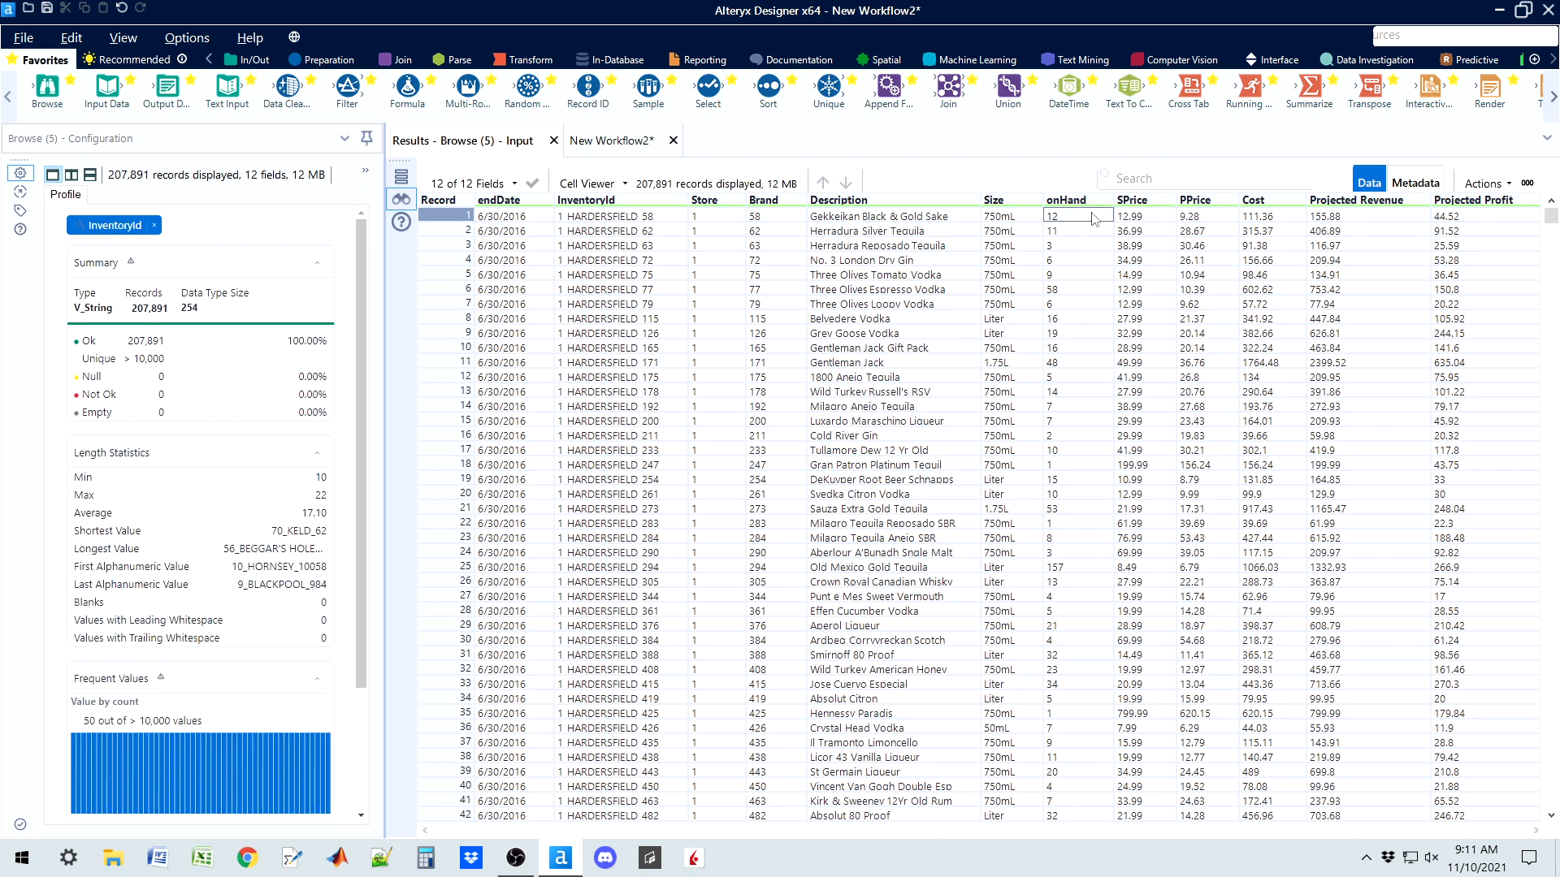
pyautogui.click(1267, 217)
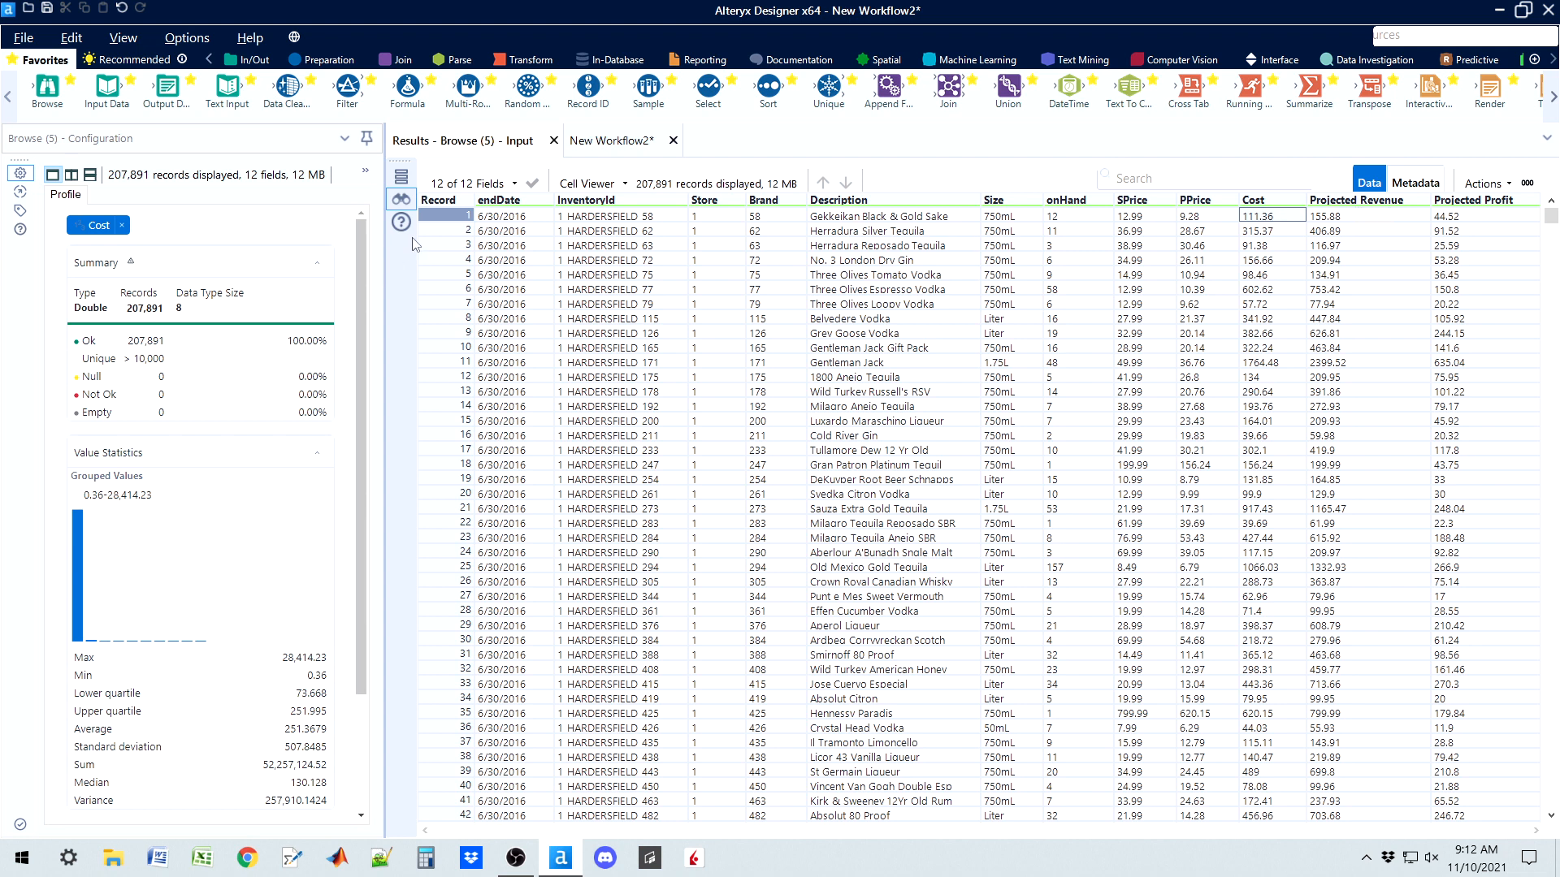
pyautogui.click(440, 229)
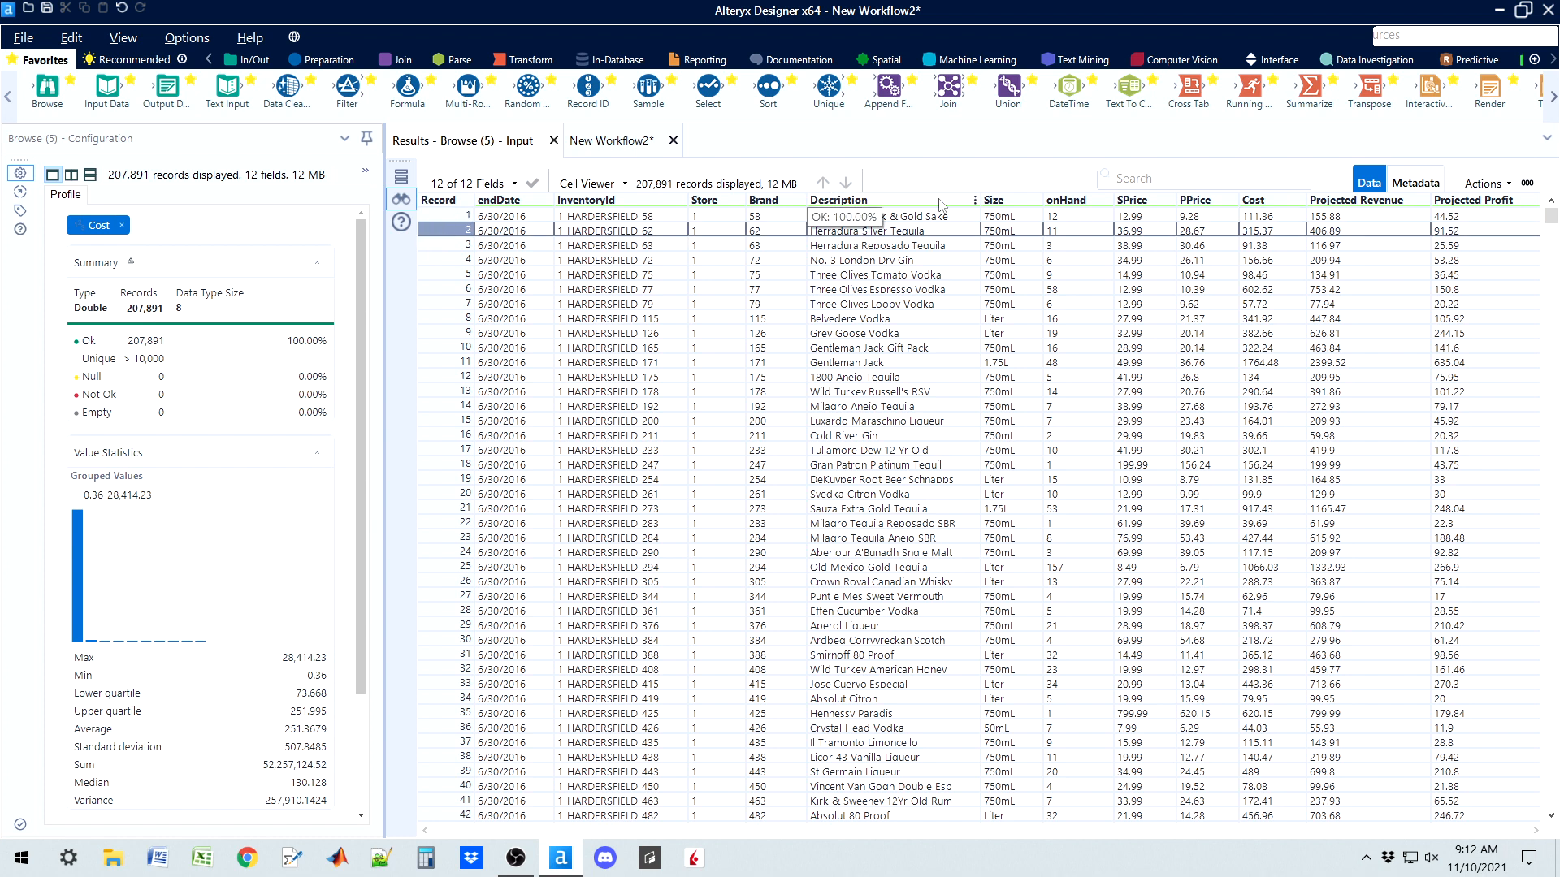
pyautogui.click(1061, 232)
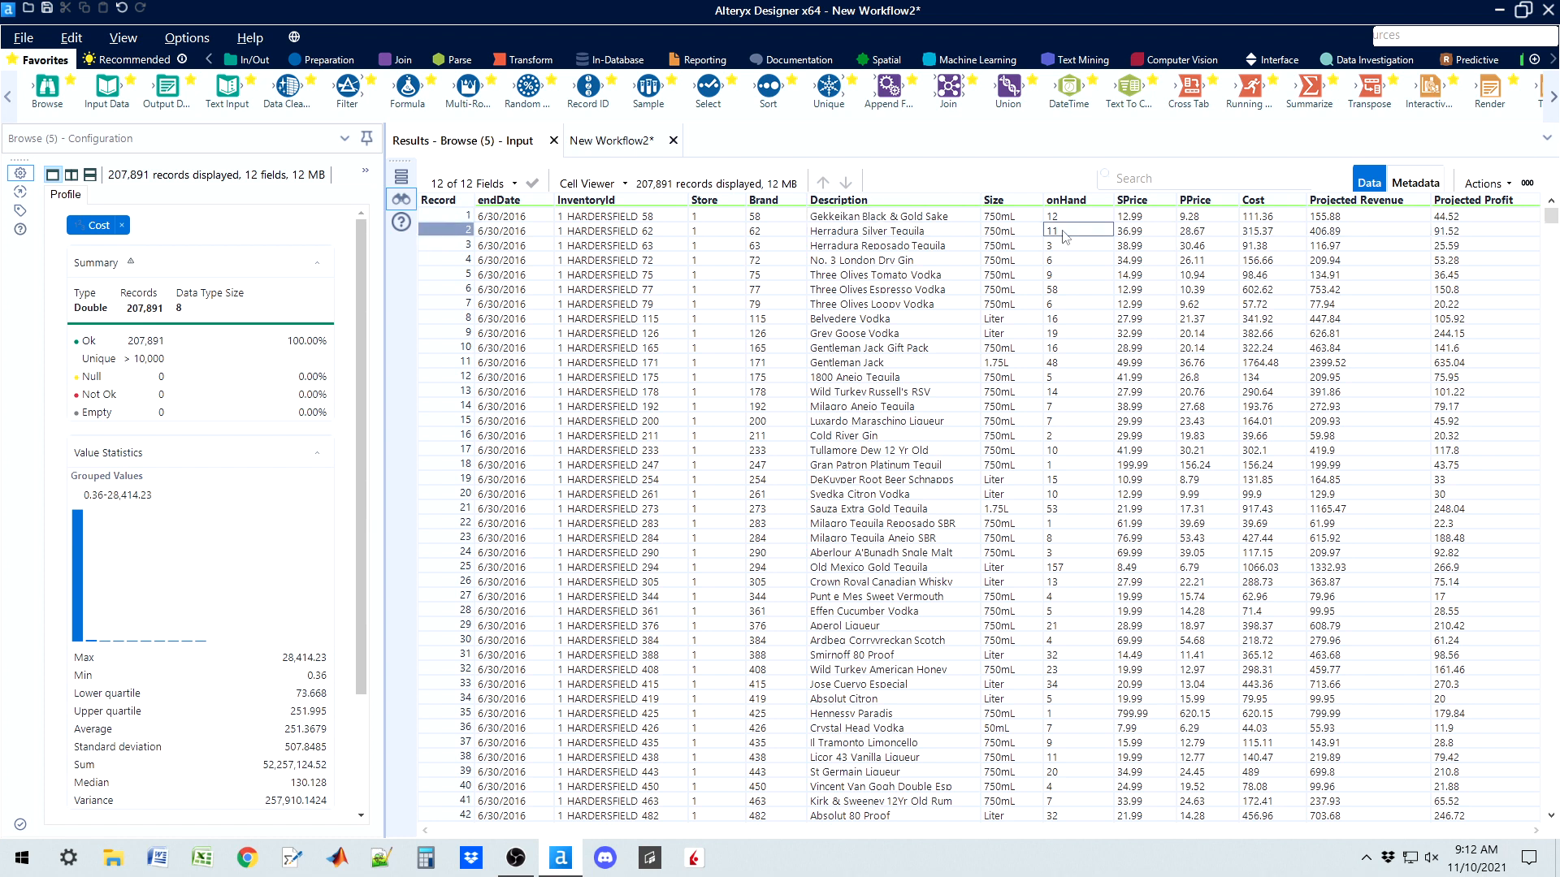
pyautogui.click(1258, 234)
pyautogui.moveTo(445, 215); pyautogui.dragTo(455, 232)
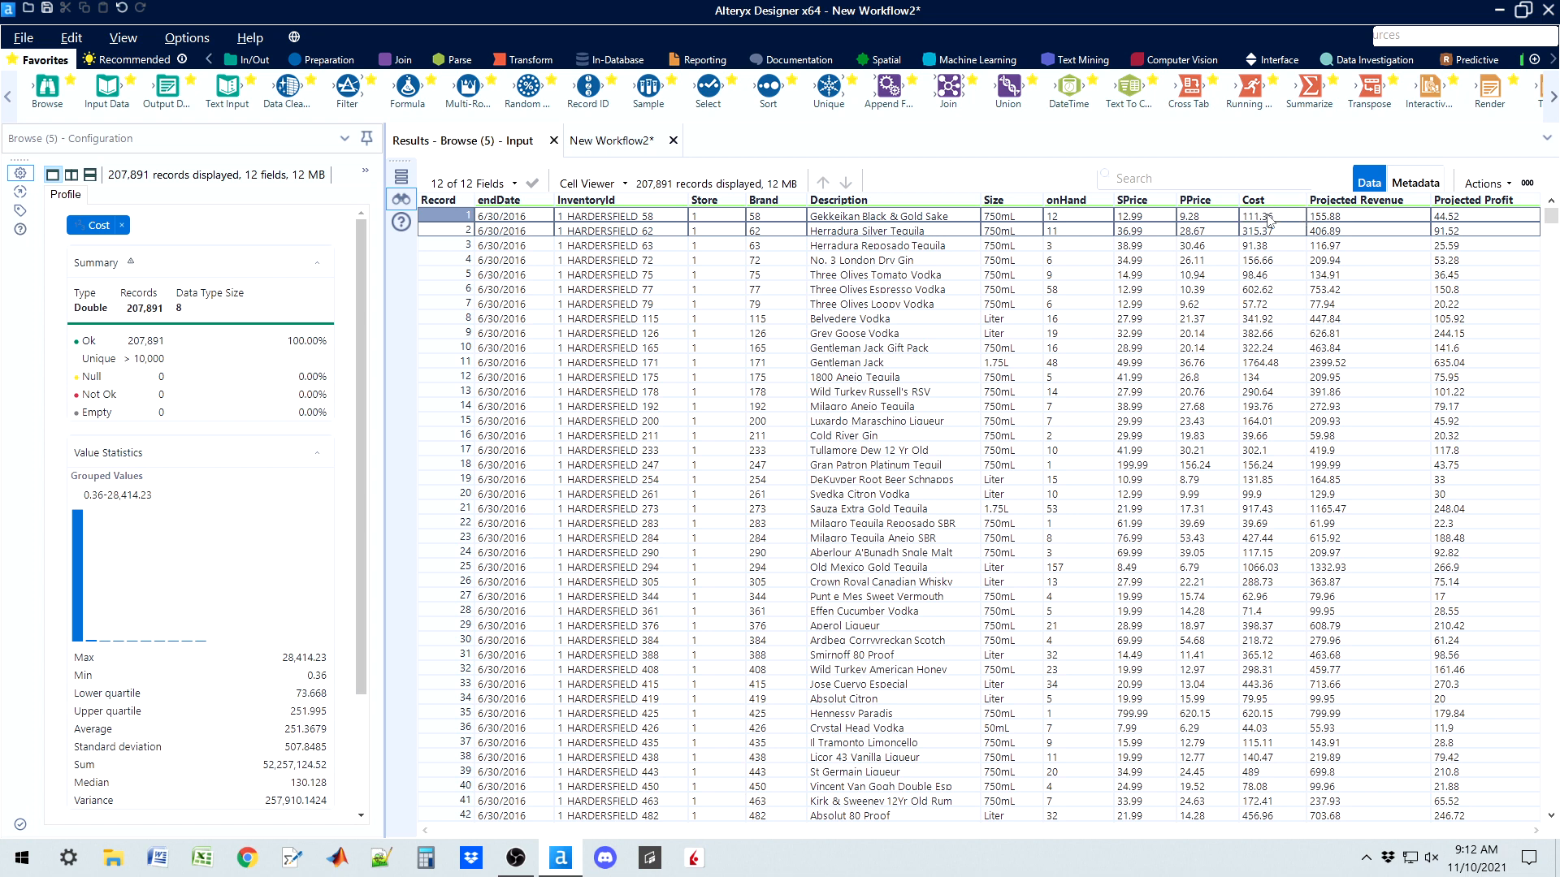
pyautogui.moveTo(1268, 217); pyautogui.dragTo(1269, 234)
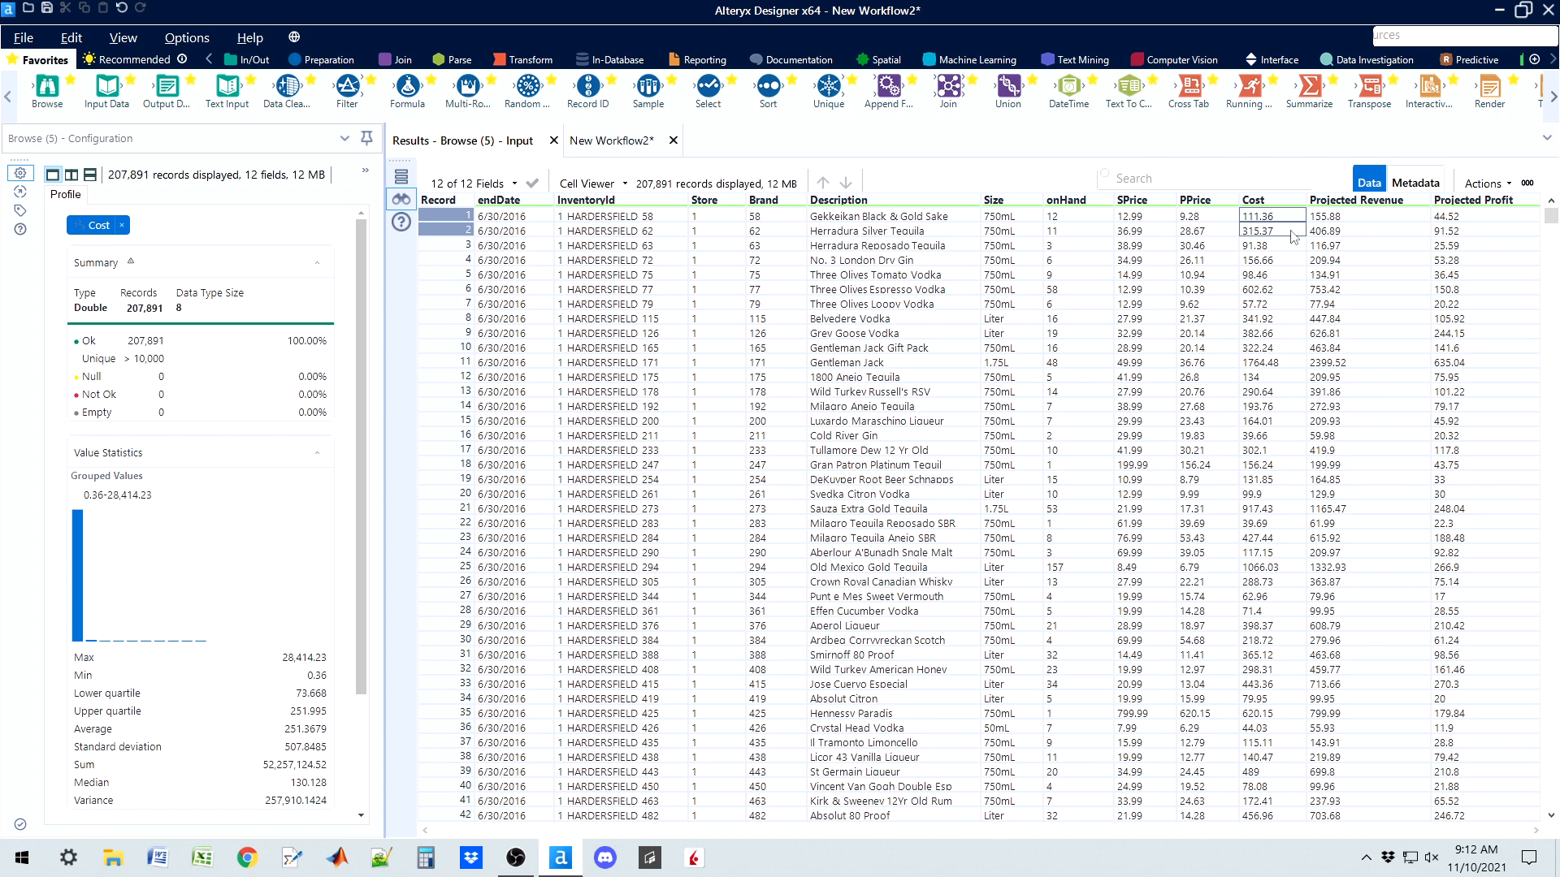
pyautogui.click(443, 217)
pyautogui.moveTo(442, 217)
pyautogui.mouseDown()
pyautogui.moveTo(439, 642)
pyautogui.moveTo(433, 218)
pyautogui.mouseUp()
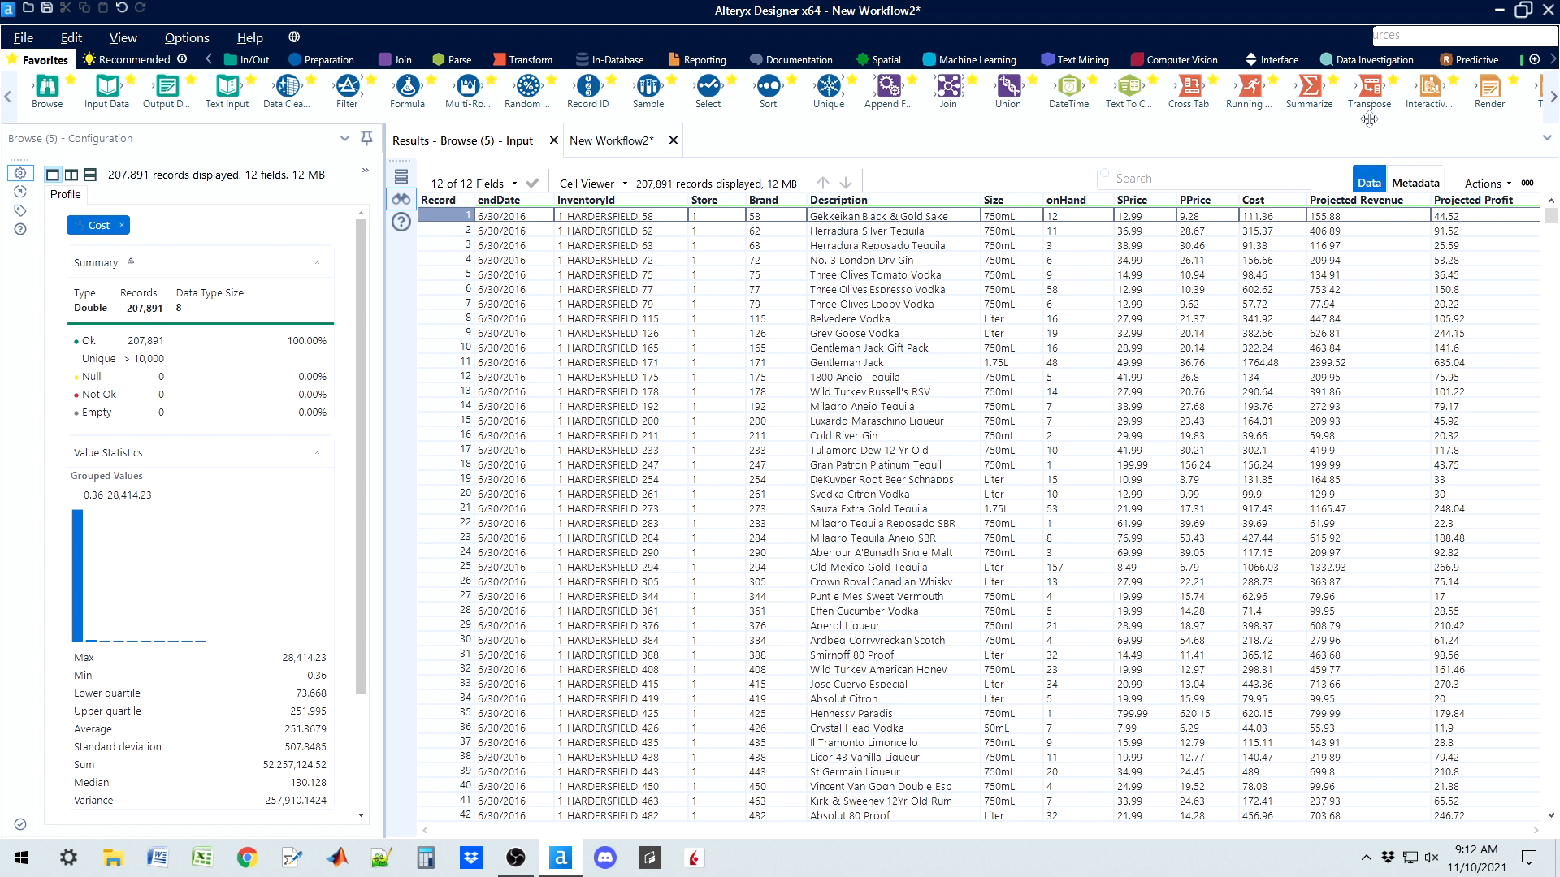
# Add a Summarize tool to the workflow, connected to the Formula tool's output
pyautogui.click(599, 142)
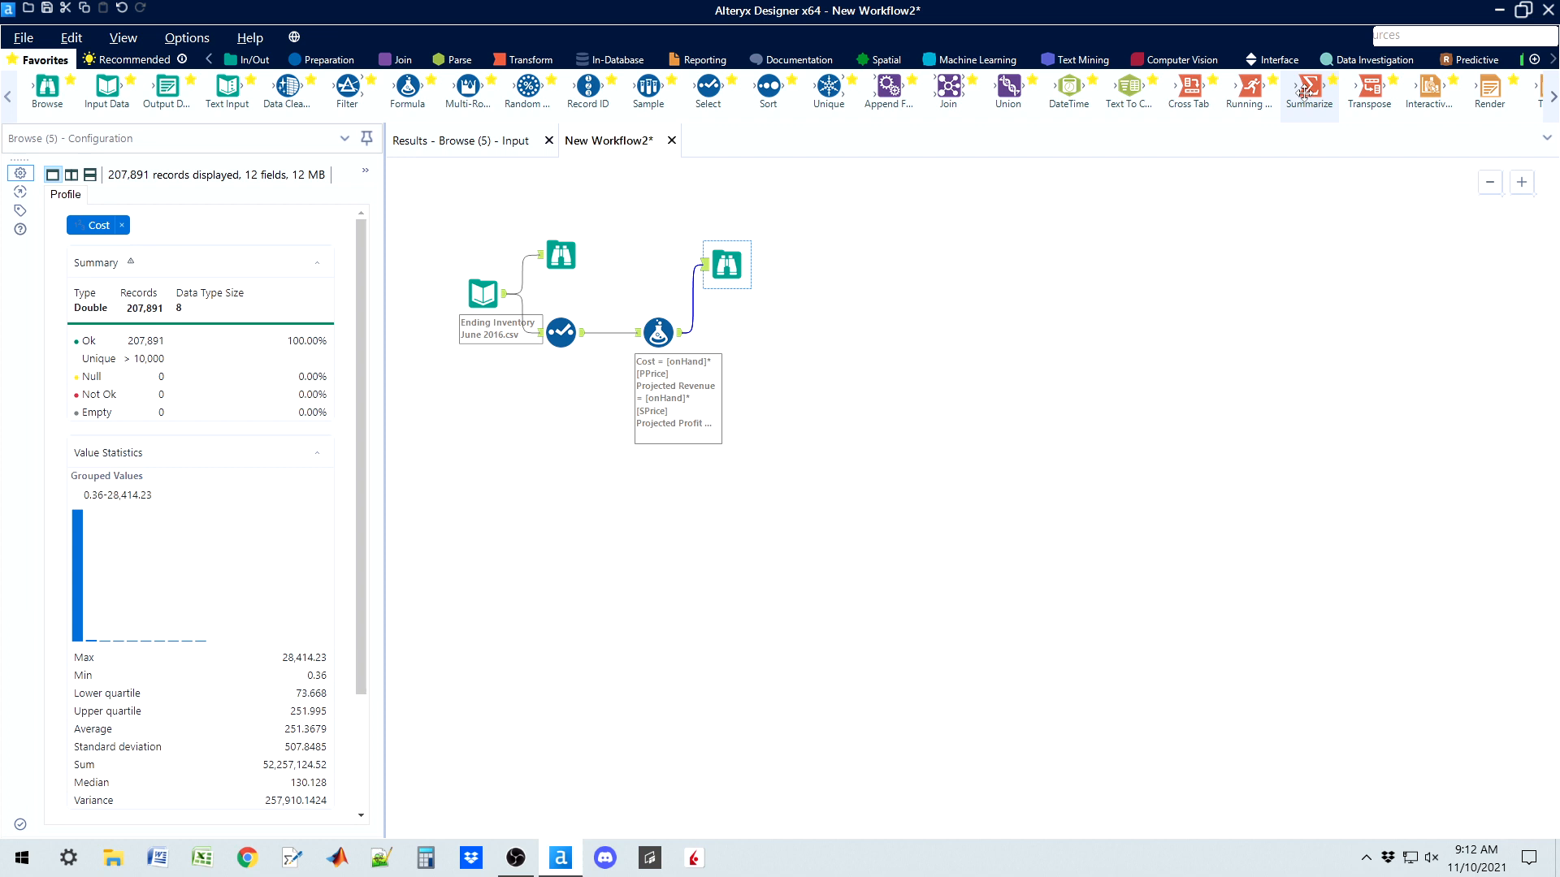
pyautogui.moveTo(1304, 92); pyautogui.dragTo(771, 341)
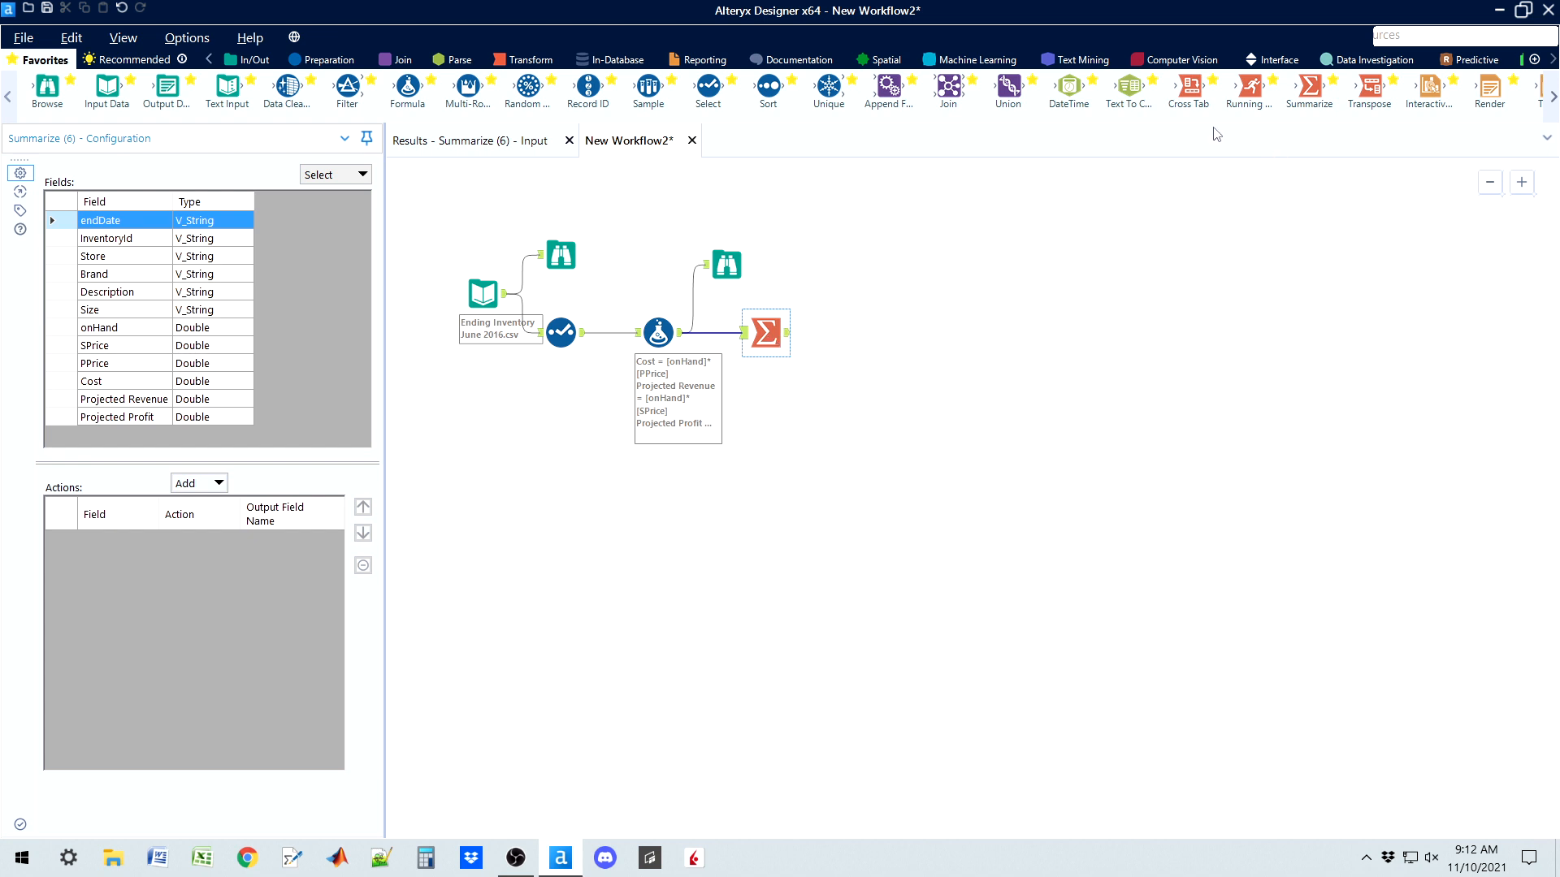
# Look up the Summarize tool in the Transform category and the Formula tool in the Preparation category
pyautogui.click(524, 61)
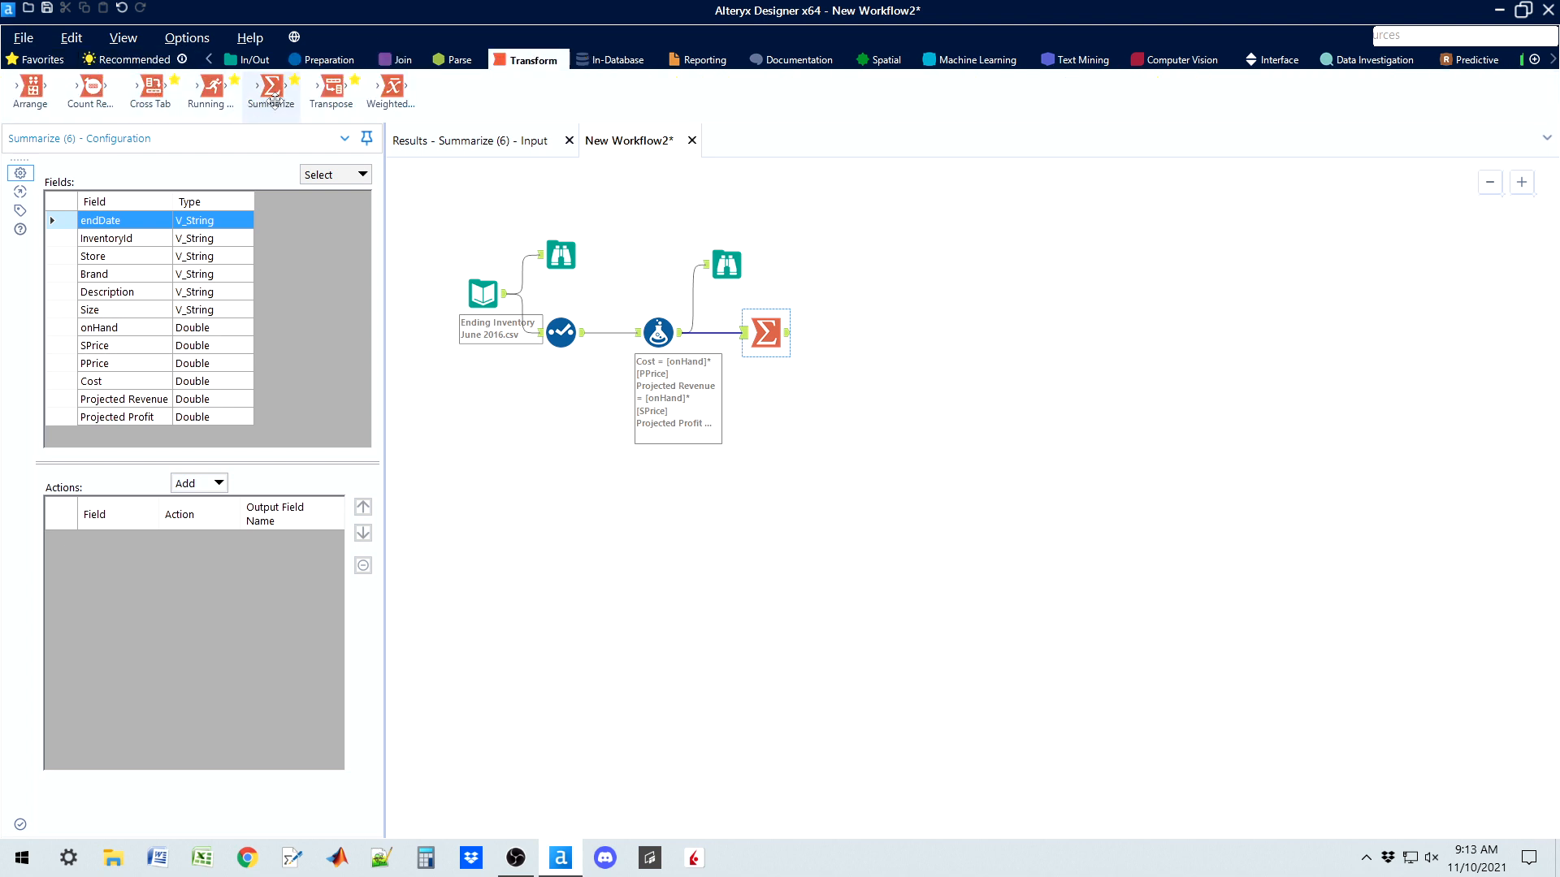
pyautogui.click(47, 65)
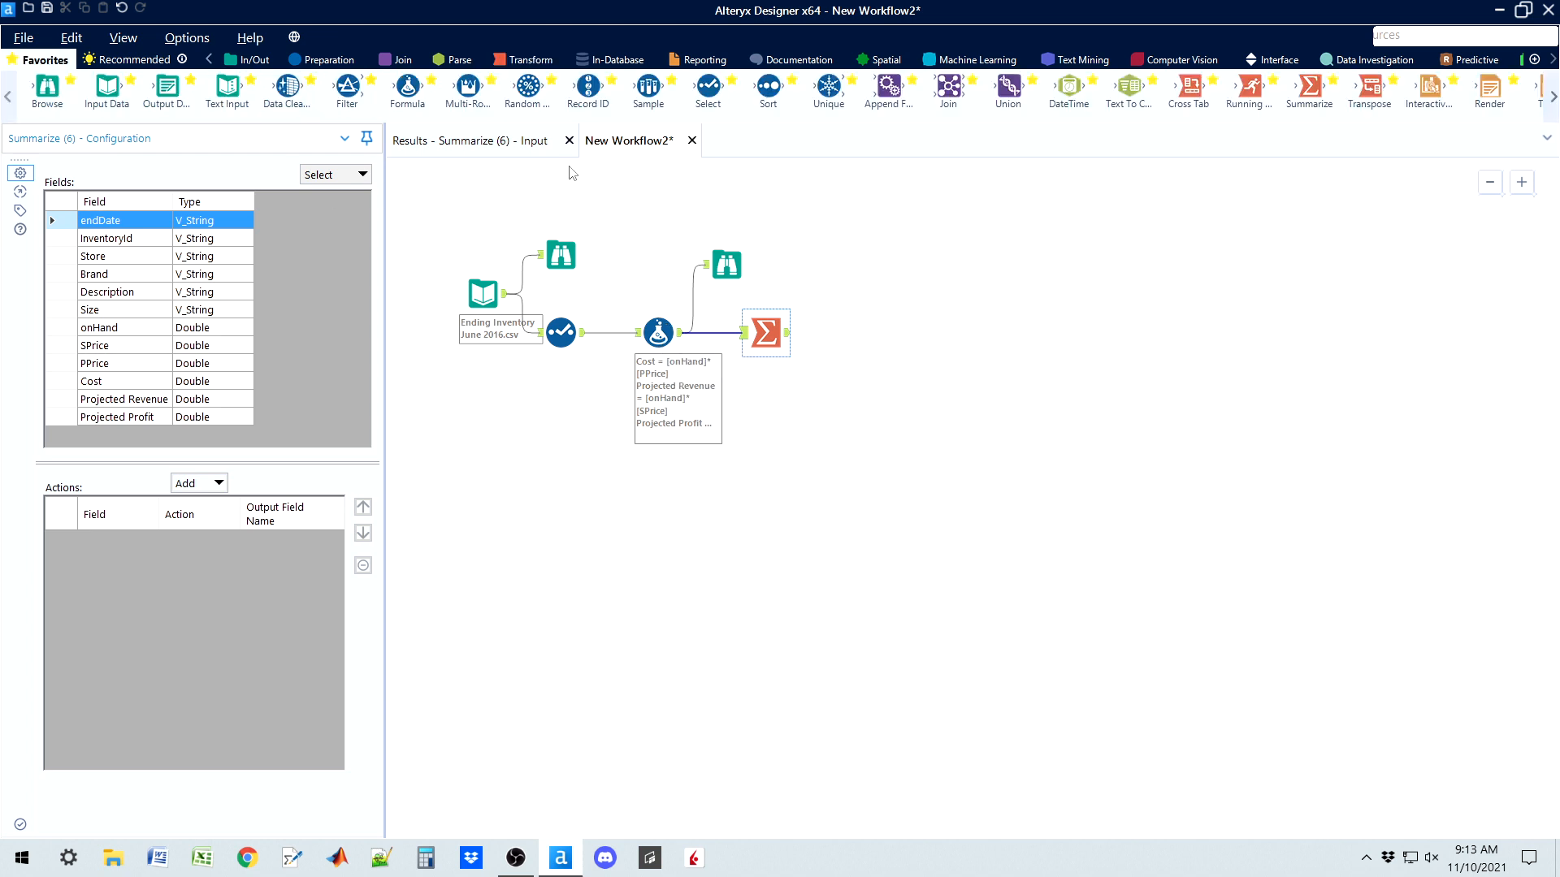
pyautogui.click(314, 65)
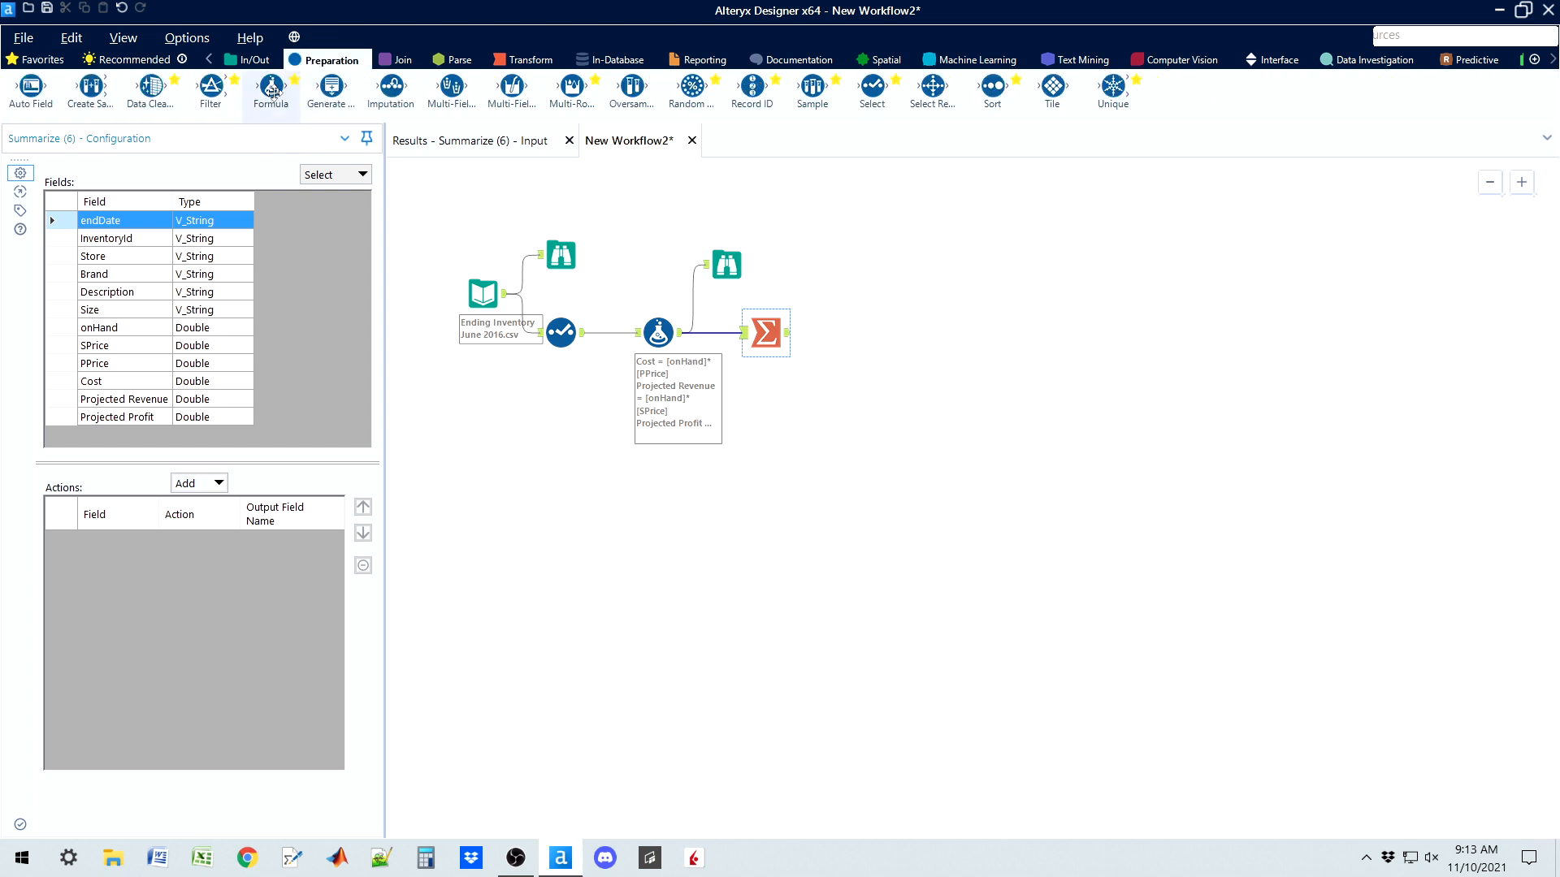
pyautogui.click(29, 65)
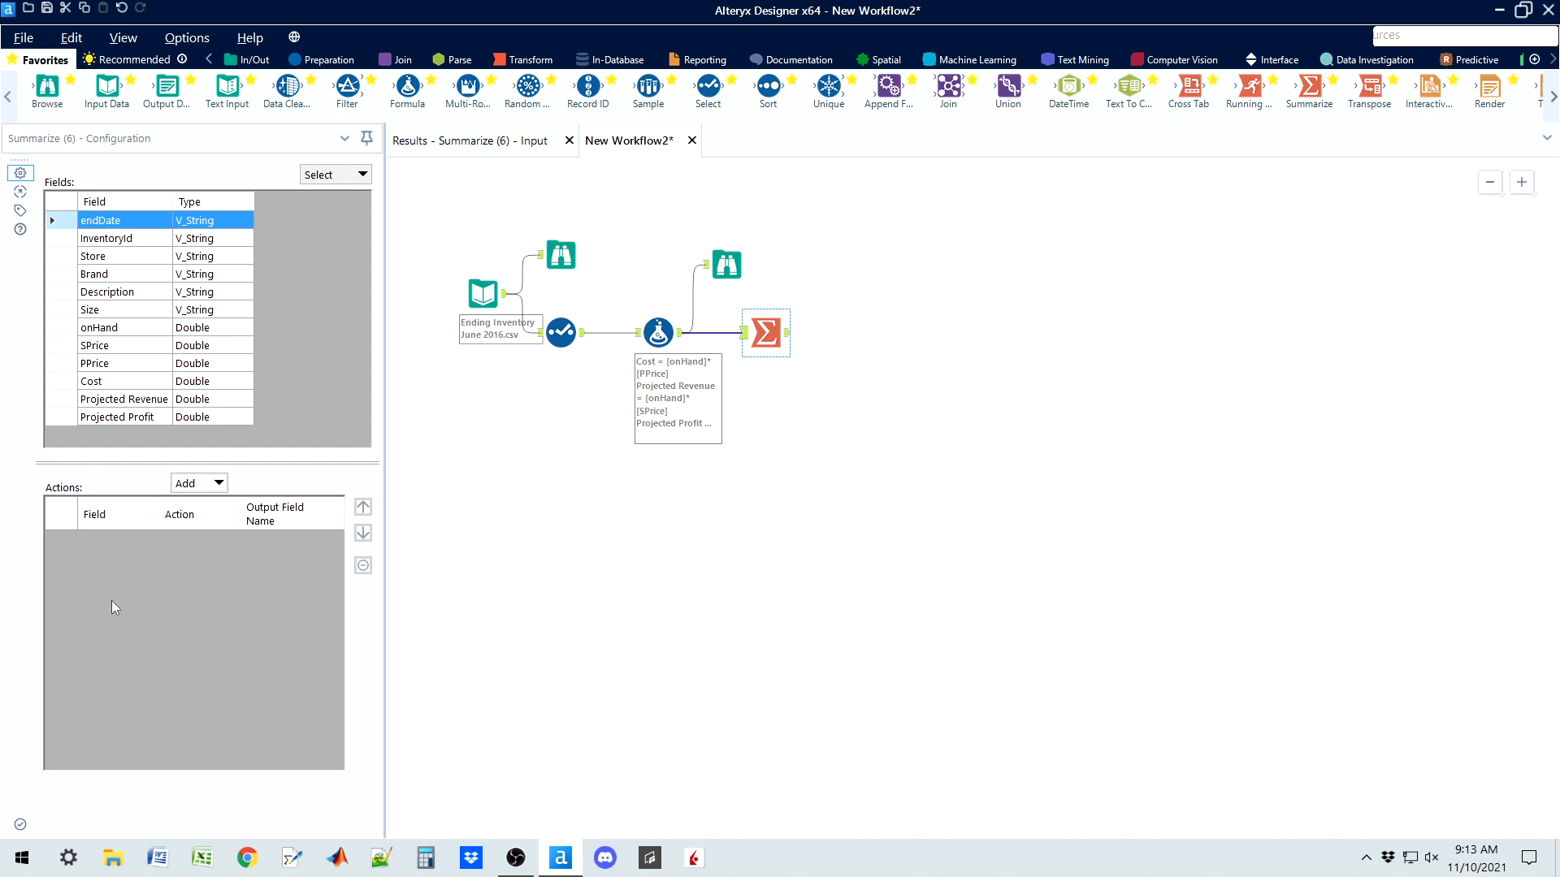
pyautogui.click(70, 382)
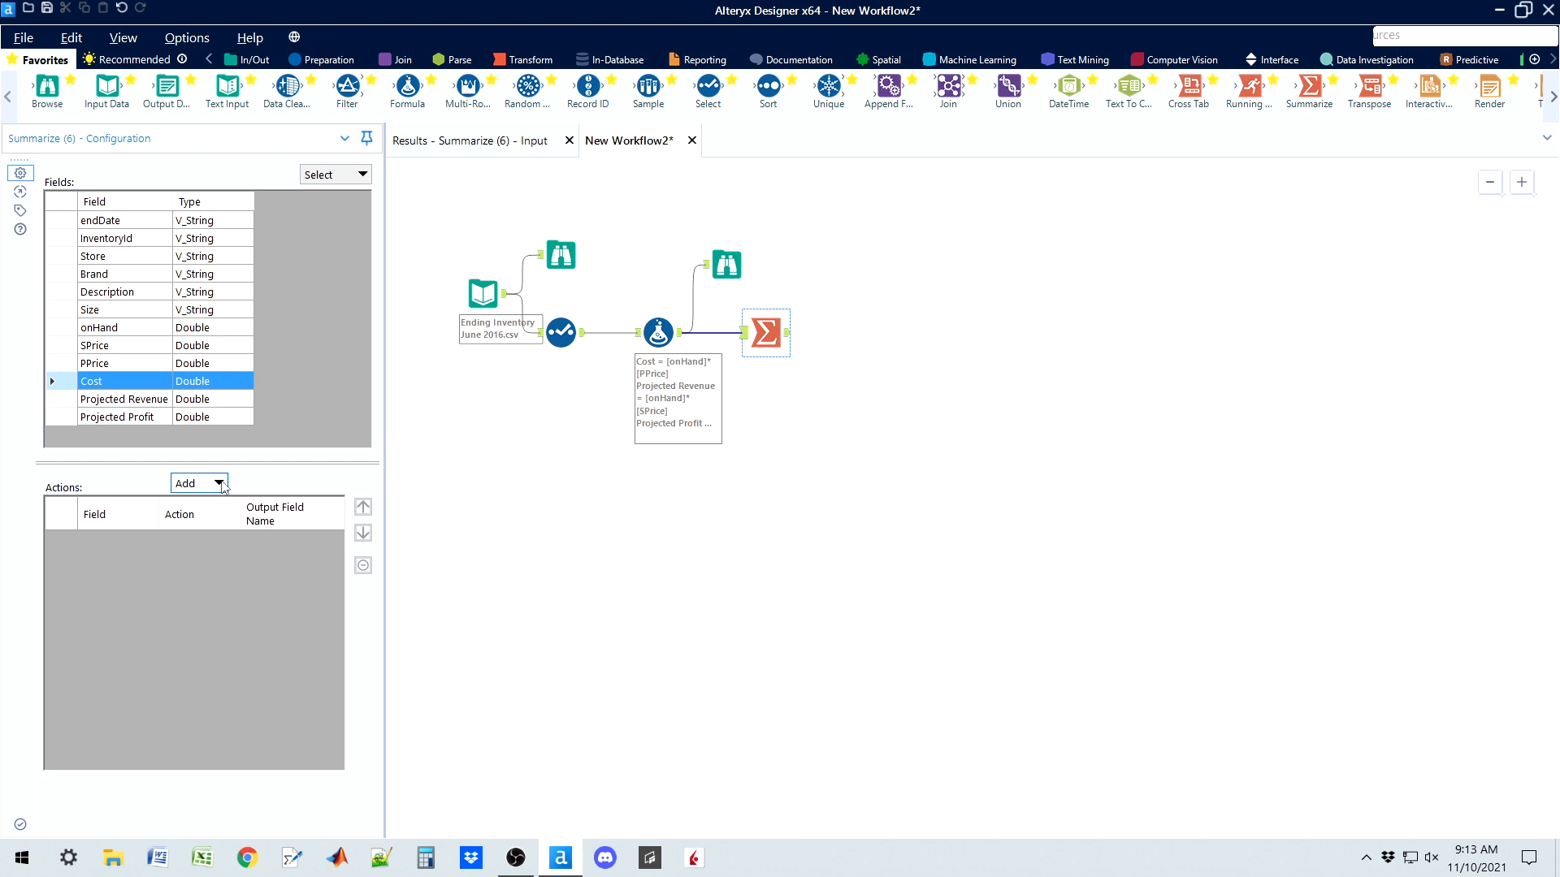
pyautogui.click(222, 485)
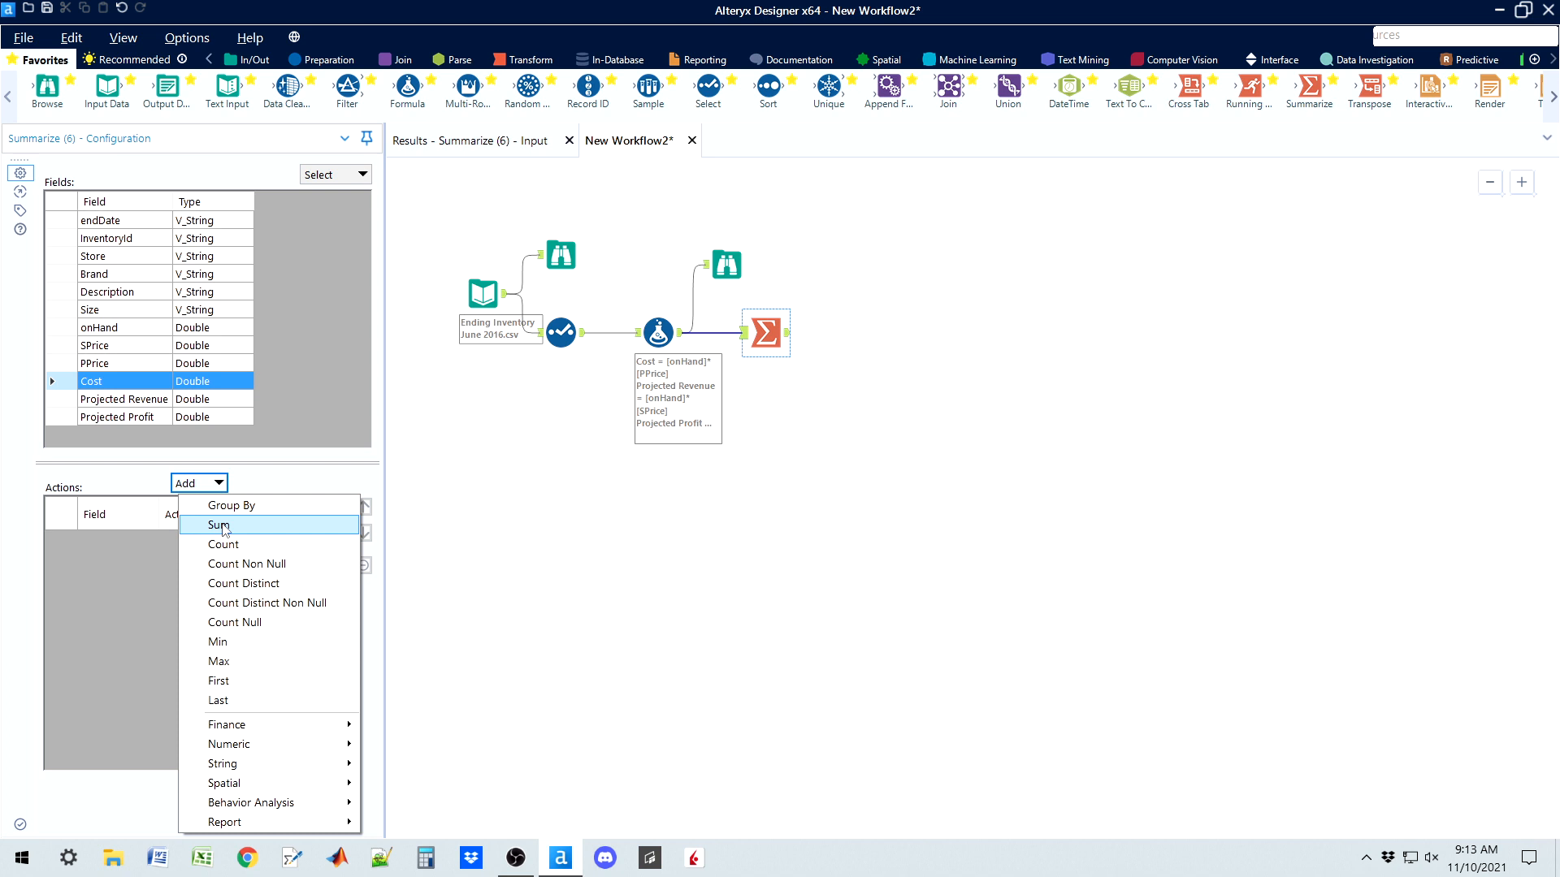
pyautogui.click(223, 527)
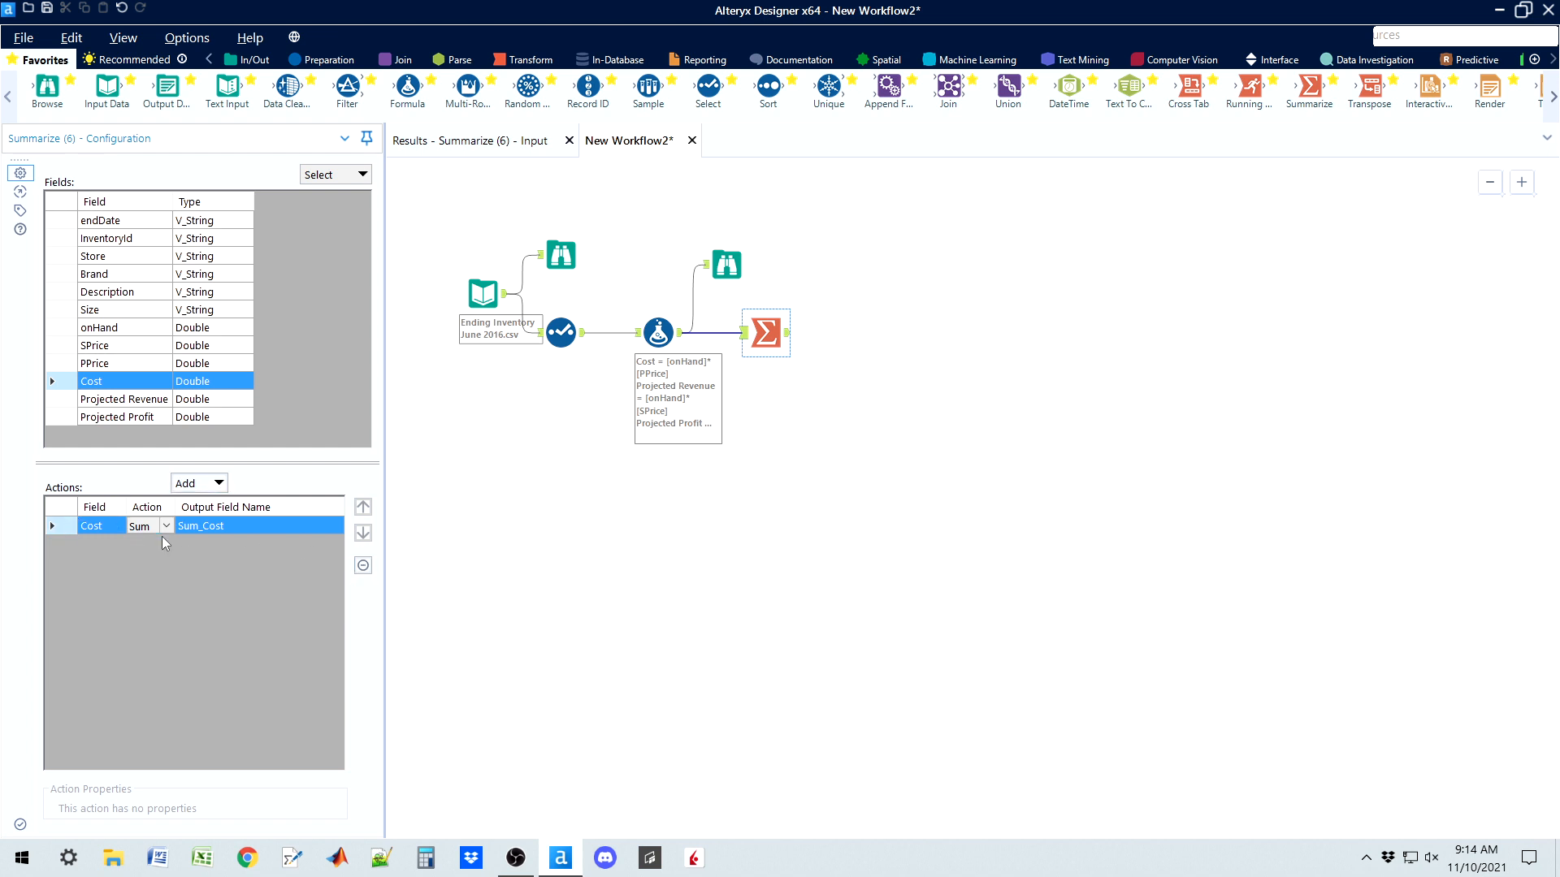
pyautogui.click(363, 568)
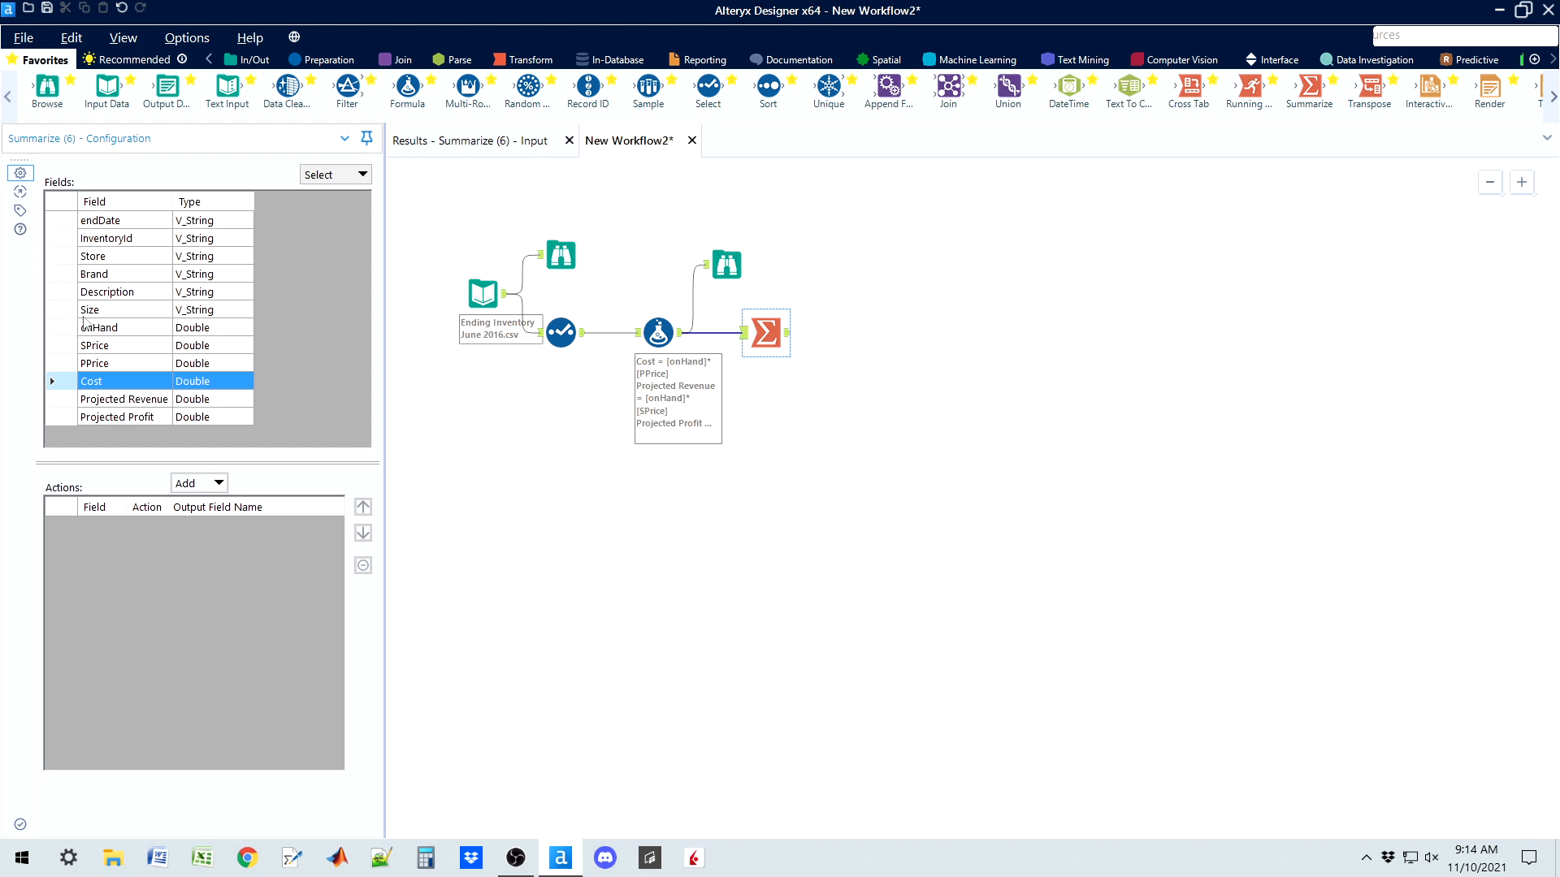
# Check which Summarize actions are available for the Size text field
pyautogui.click(68, 311)
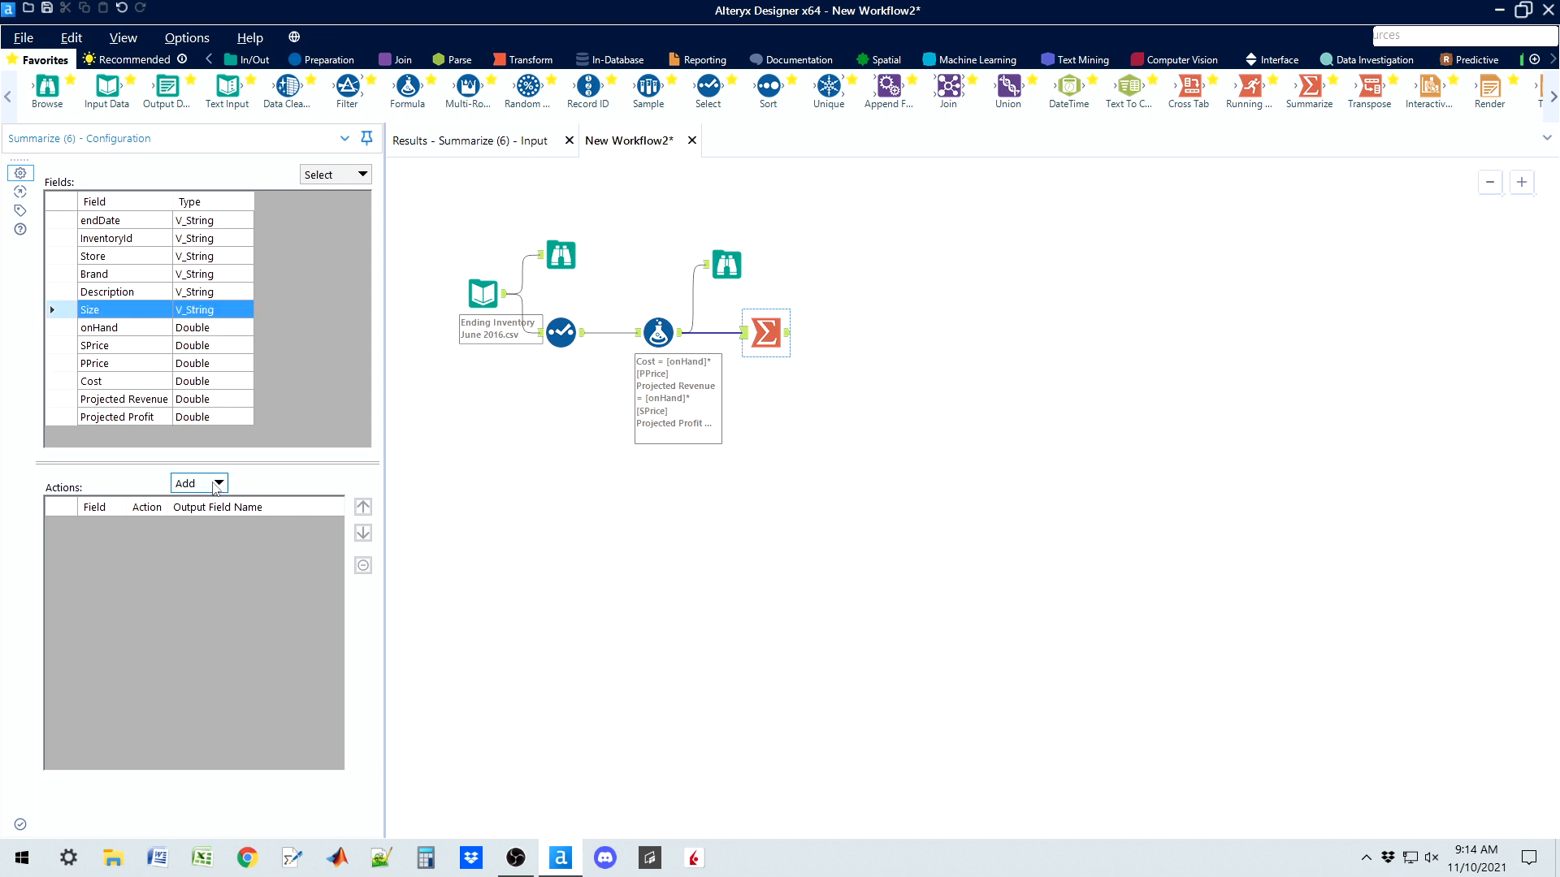
pyautogui.click(216, 485)
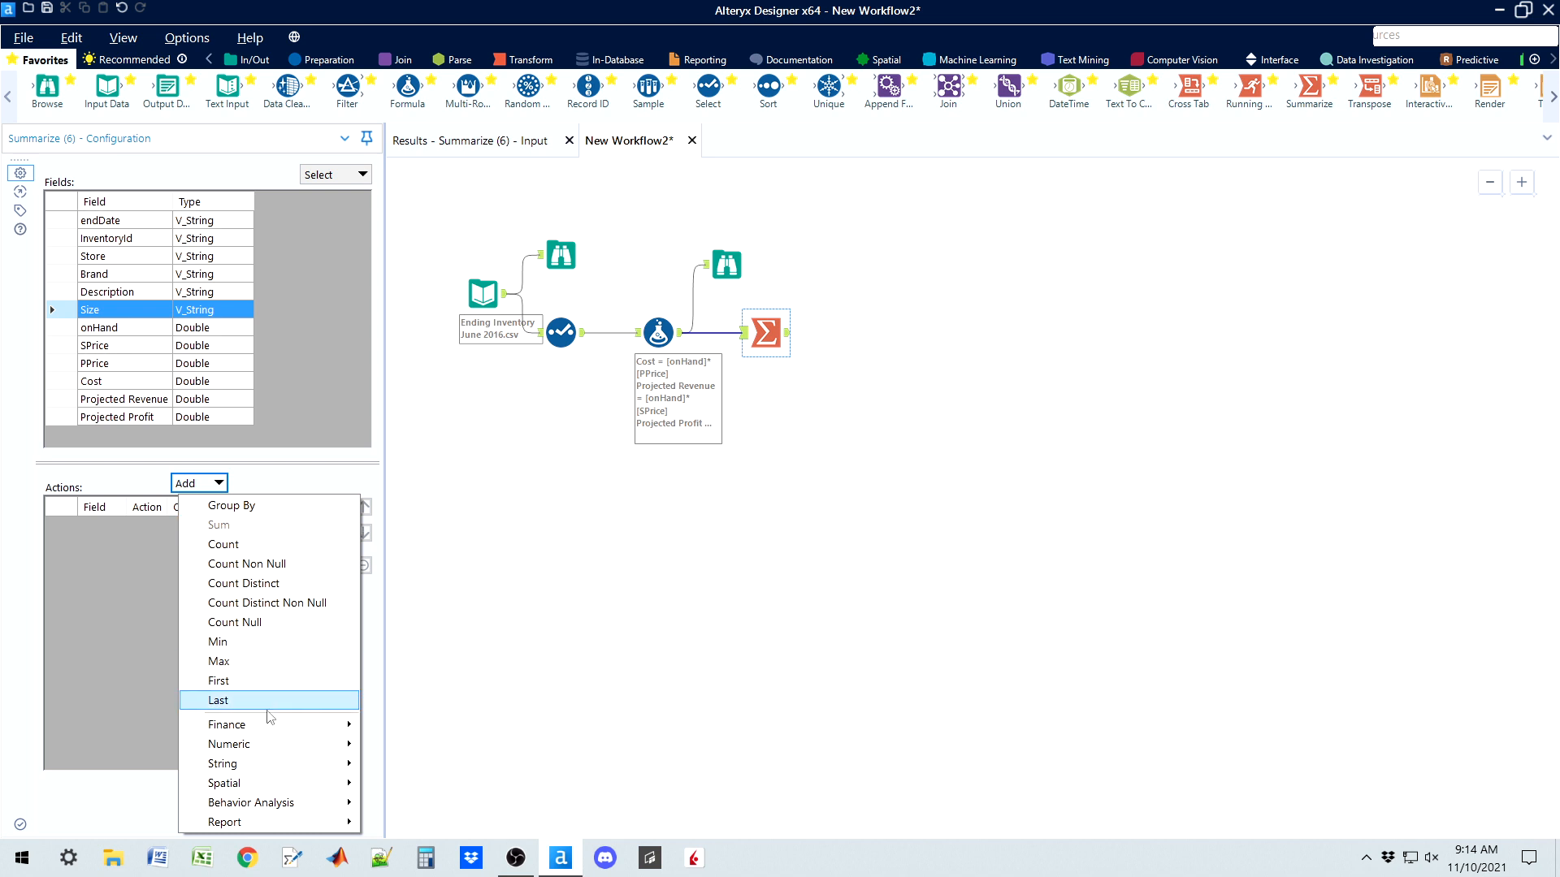
pyautogui.moveTo(268, 744)
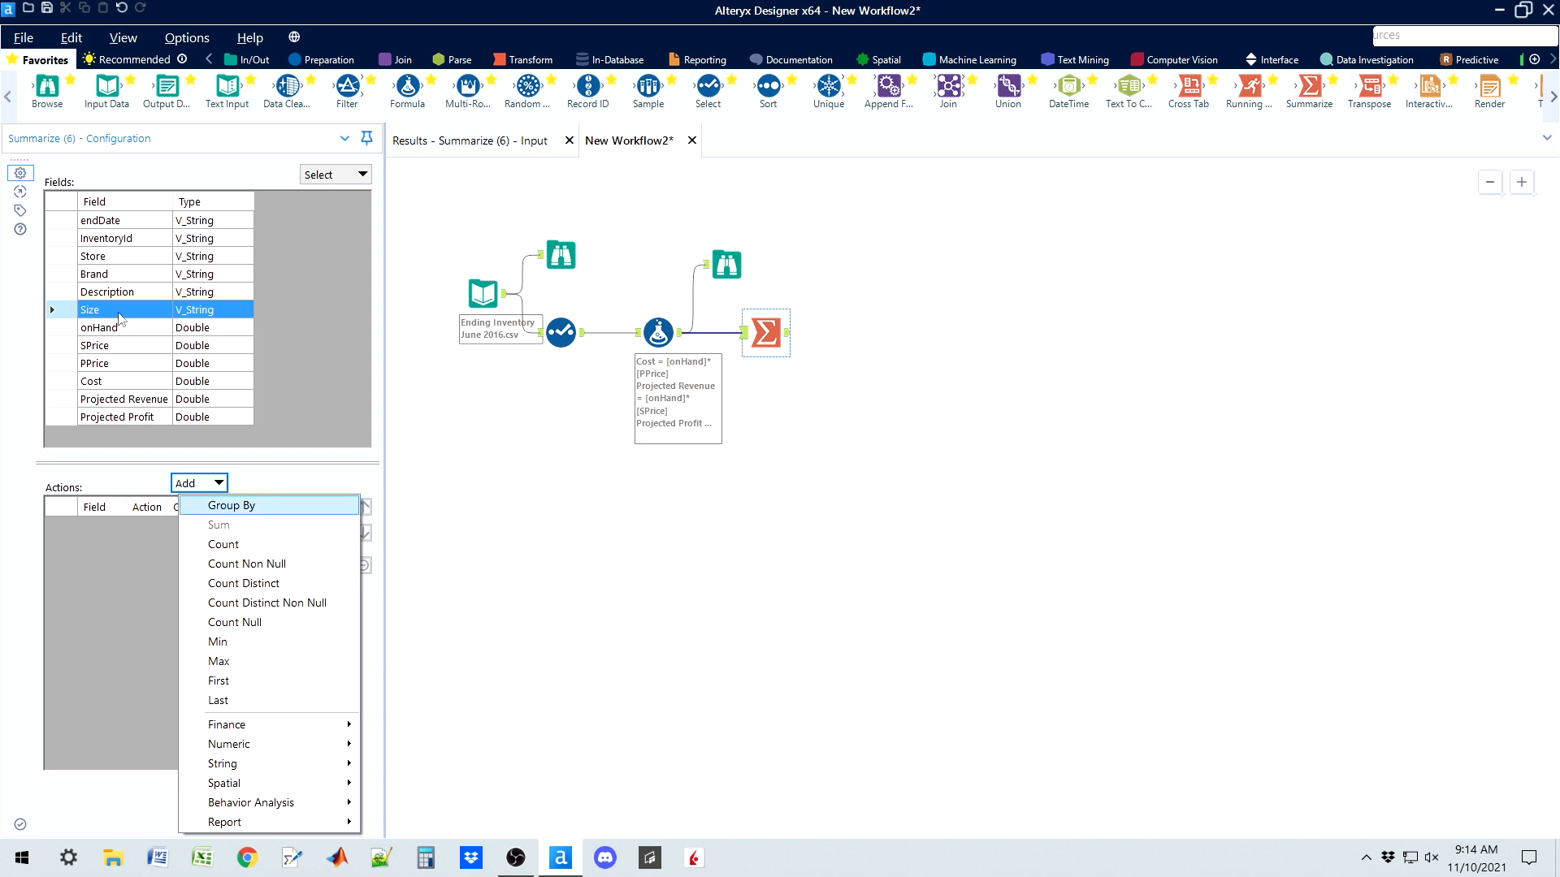
pyautogui.click(283, 486)
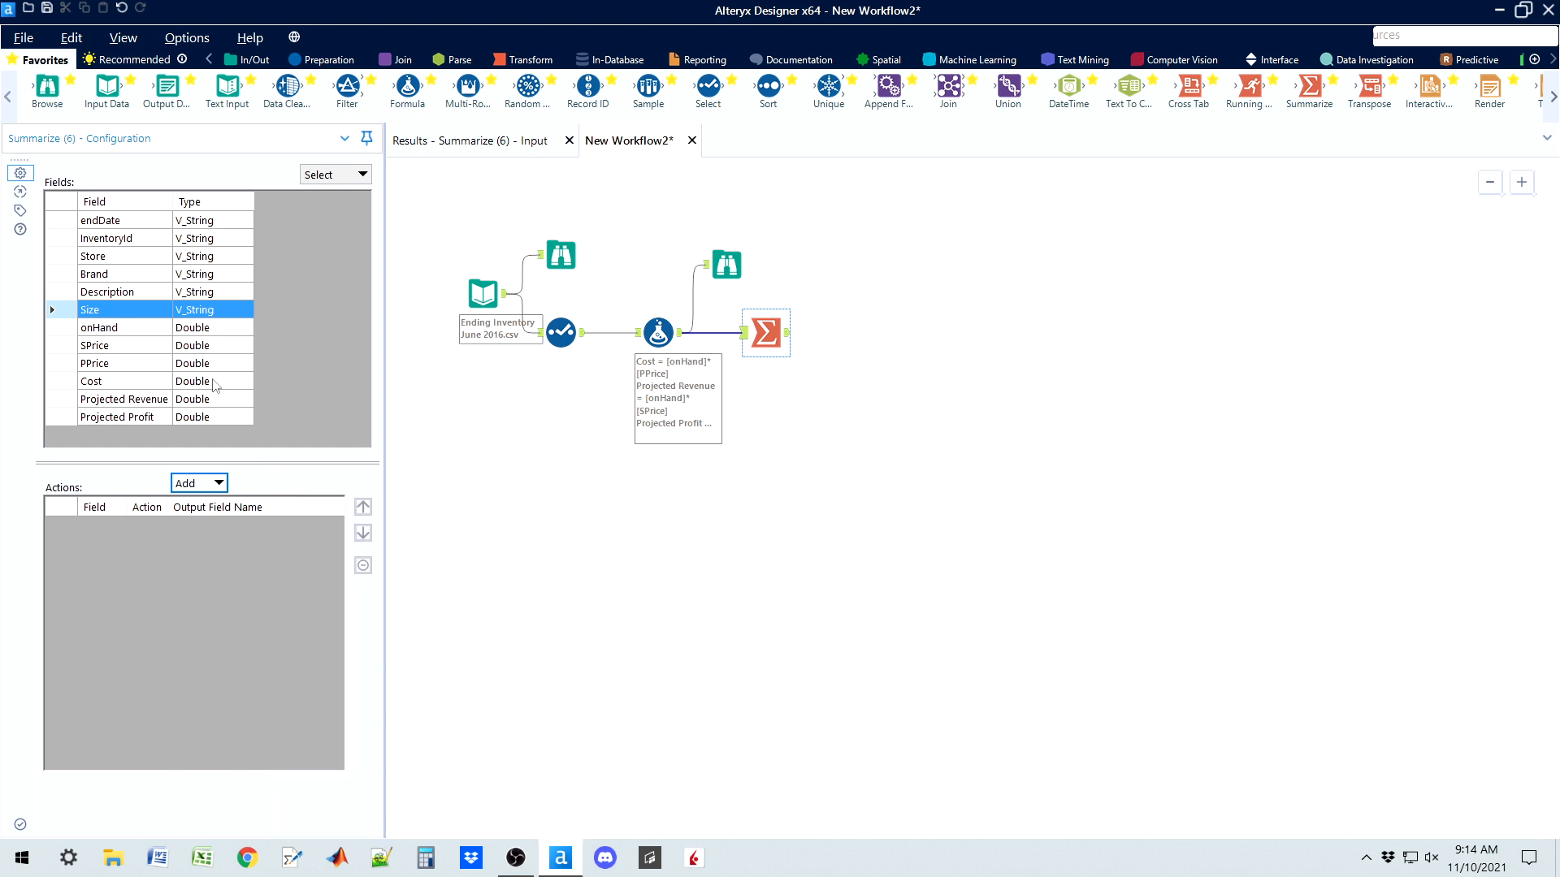
# Add a Sum action for the Cost field in the Summarize tool
pyautogui.click(71, 382)
pyautogui.click(215, 484)
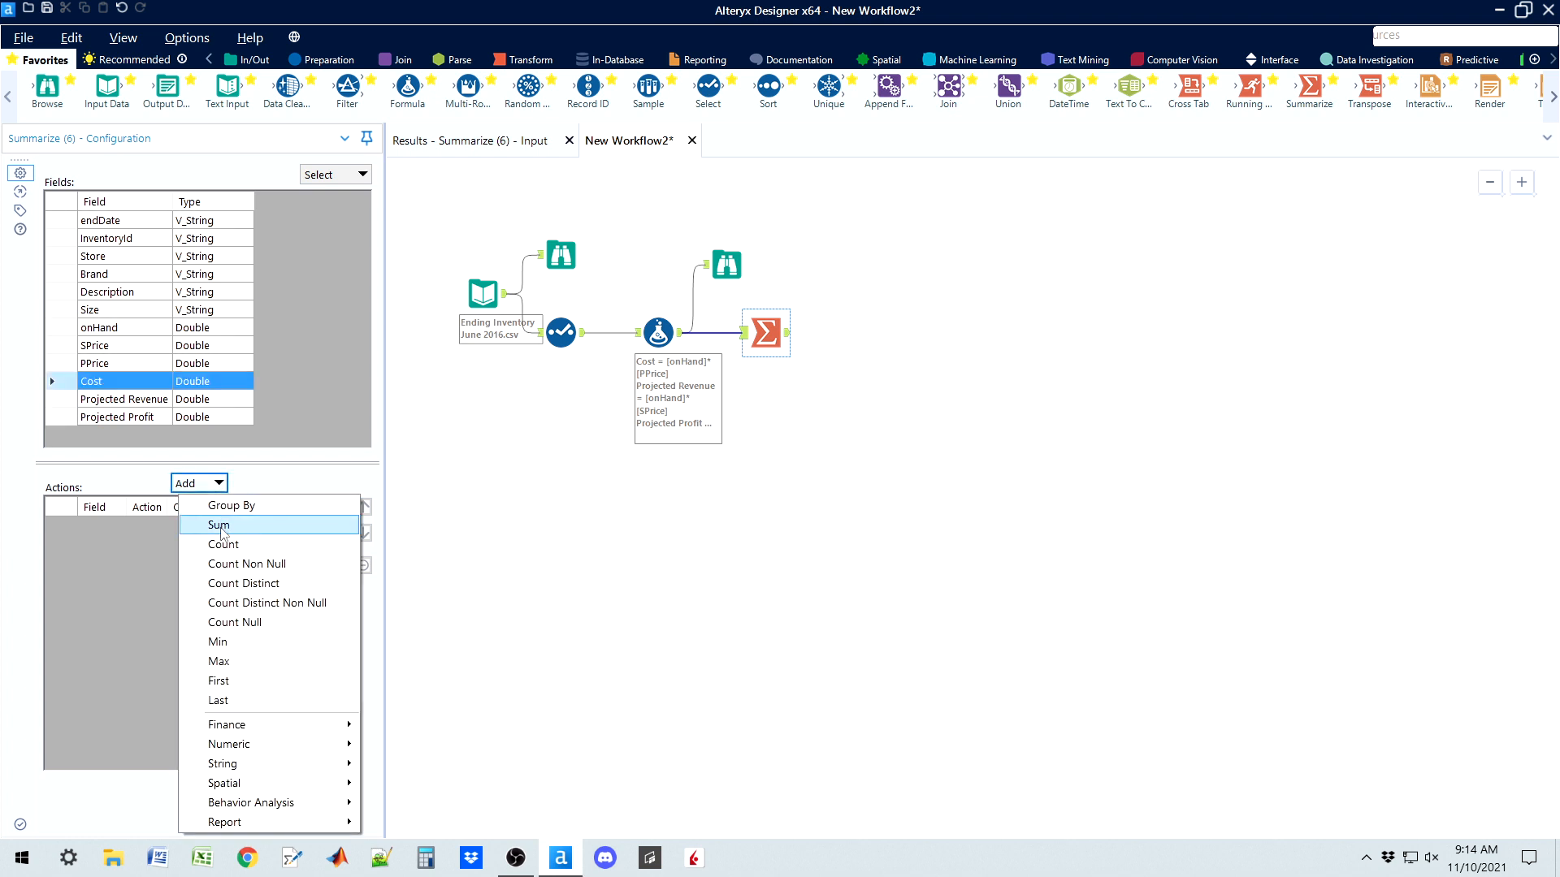
pyautogui.click(219, 525)
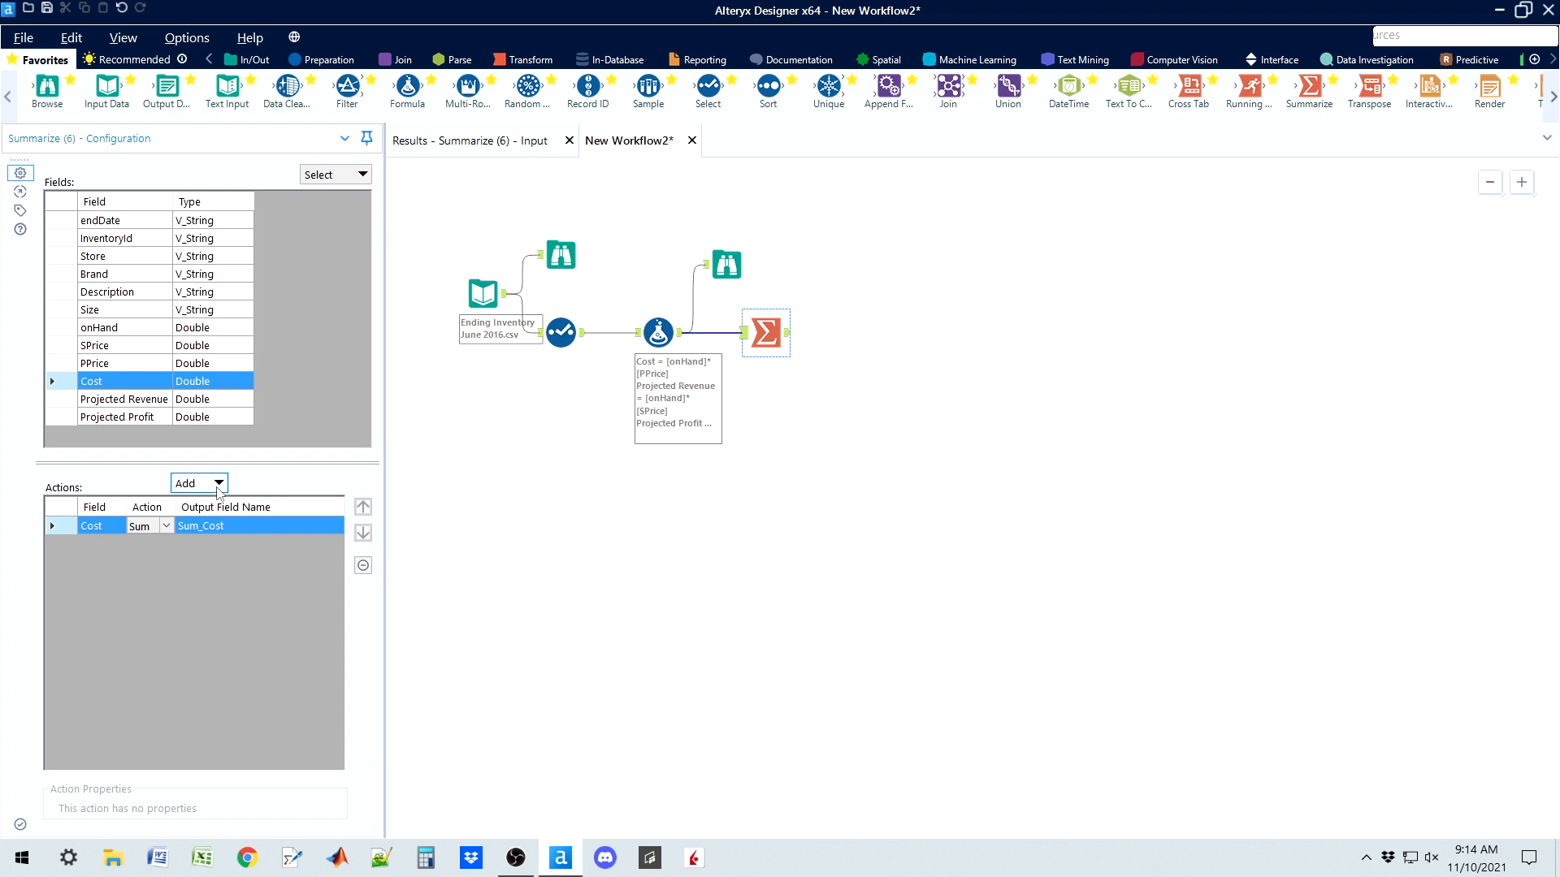
# Add Average, Median and Standard Deviation actions for the Cost field in the Summarize tool
pyautogui.click(219, 487)
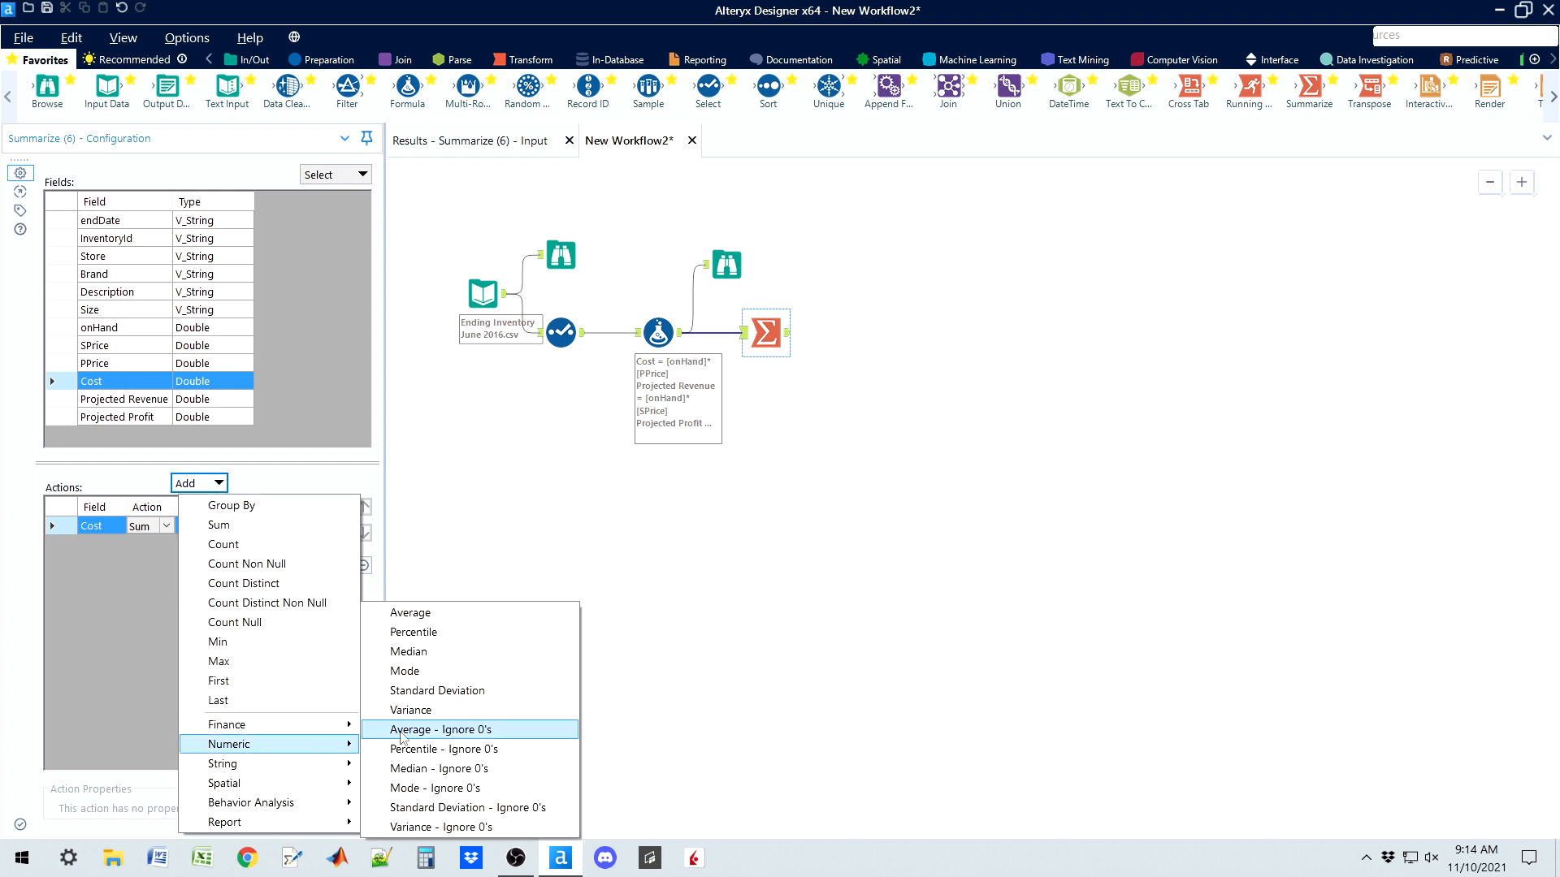
pyautogui.click(428, 615)
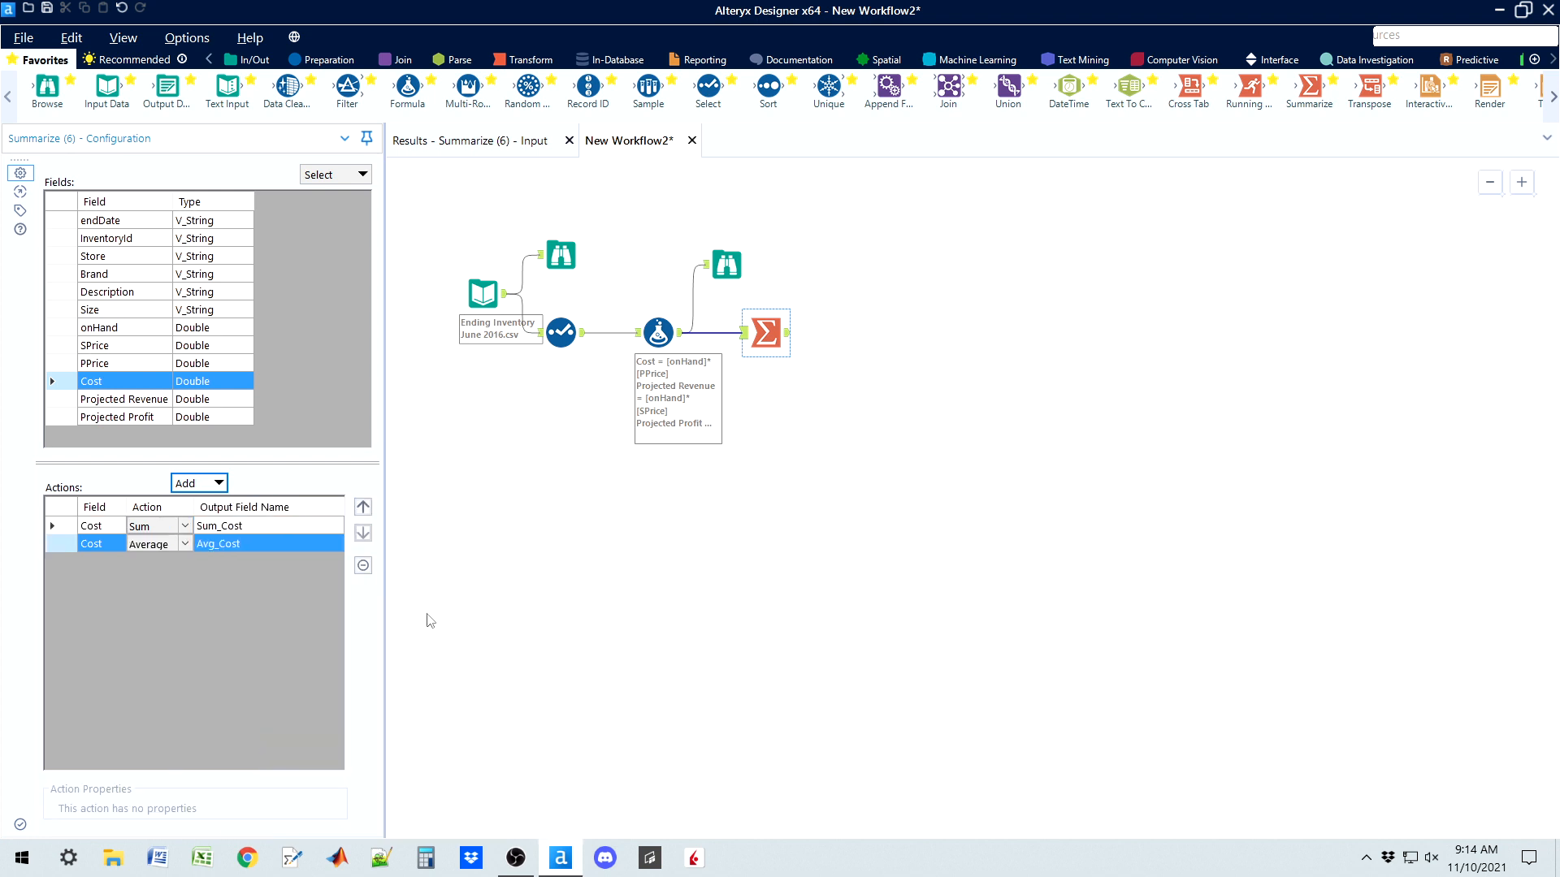
pyautogui.click(219, 486)
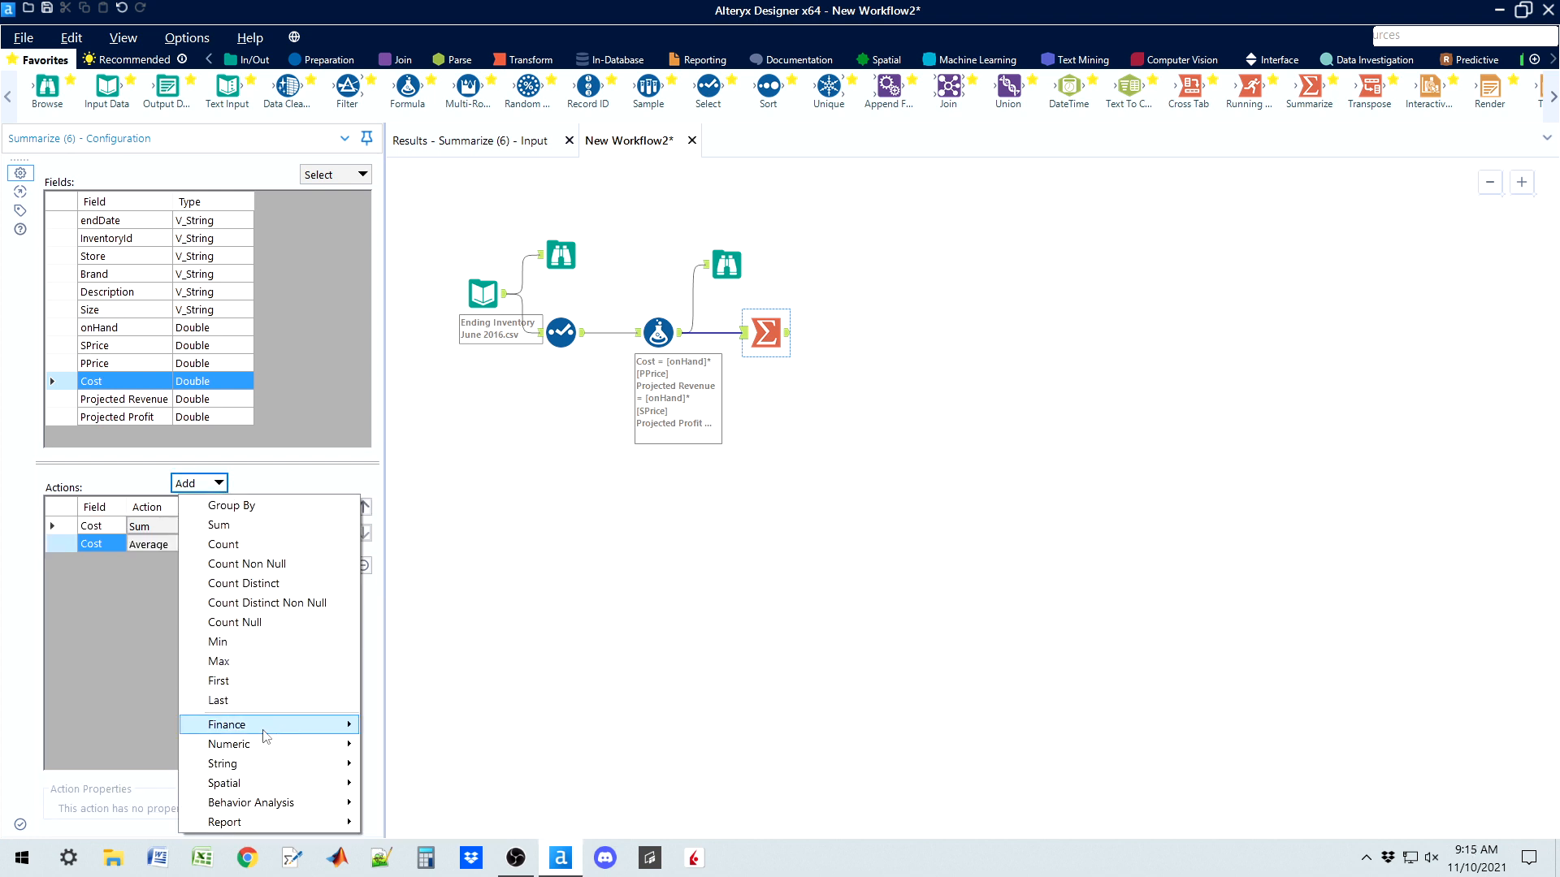
pyautogui.moveTo(268, 748)
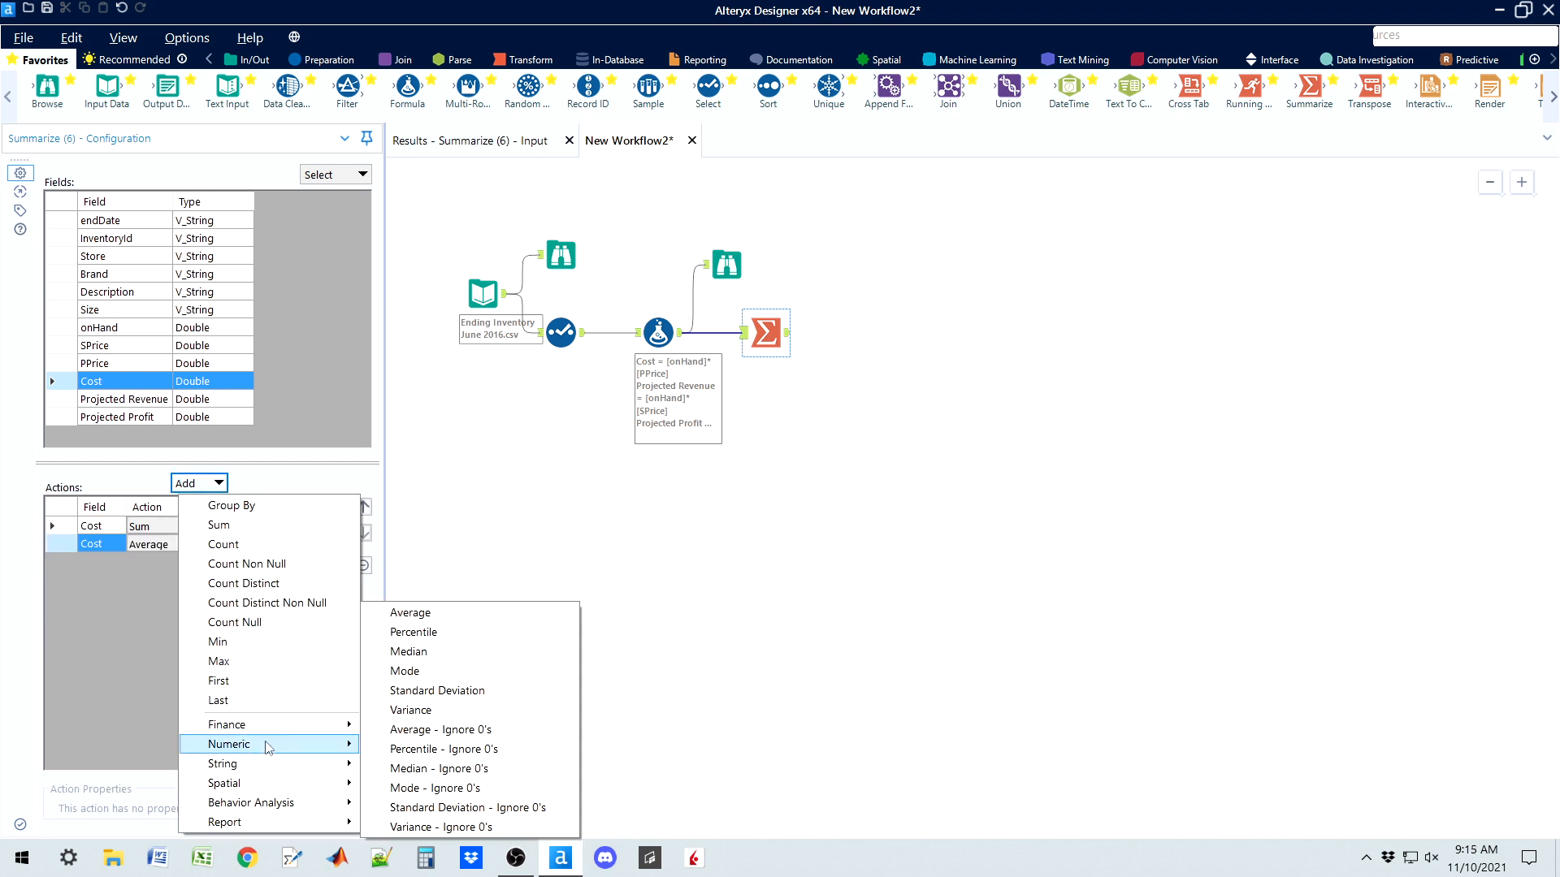
pyautogui.click(435, 658)
pyautogui.click(218, 483)
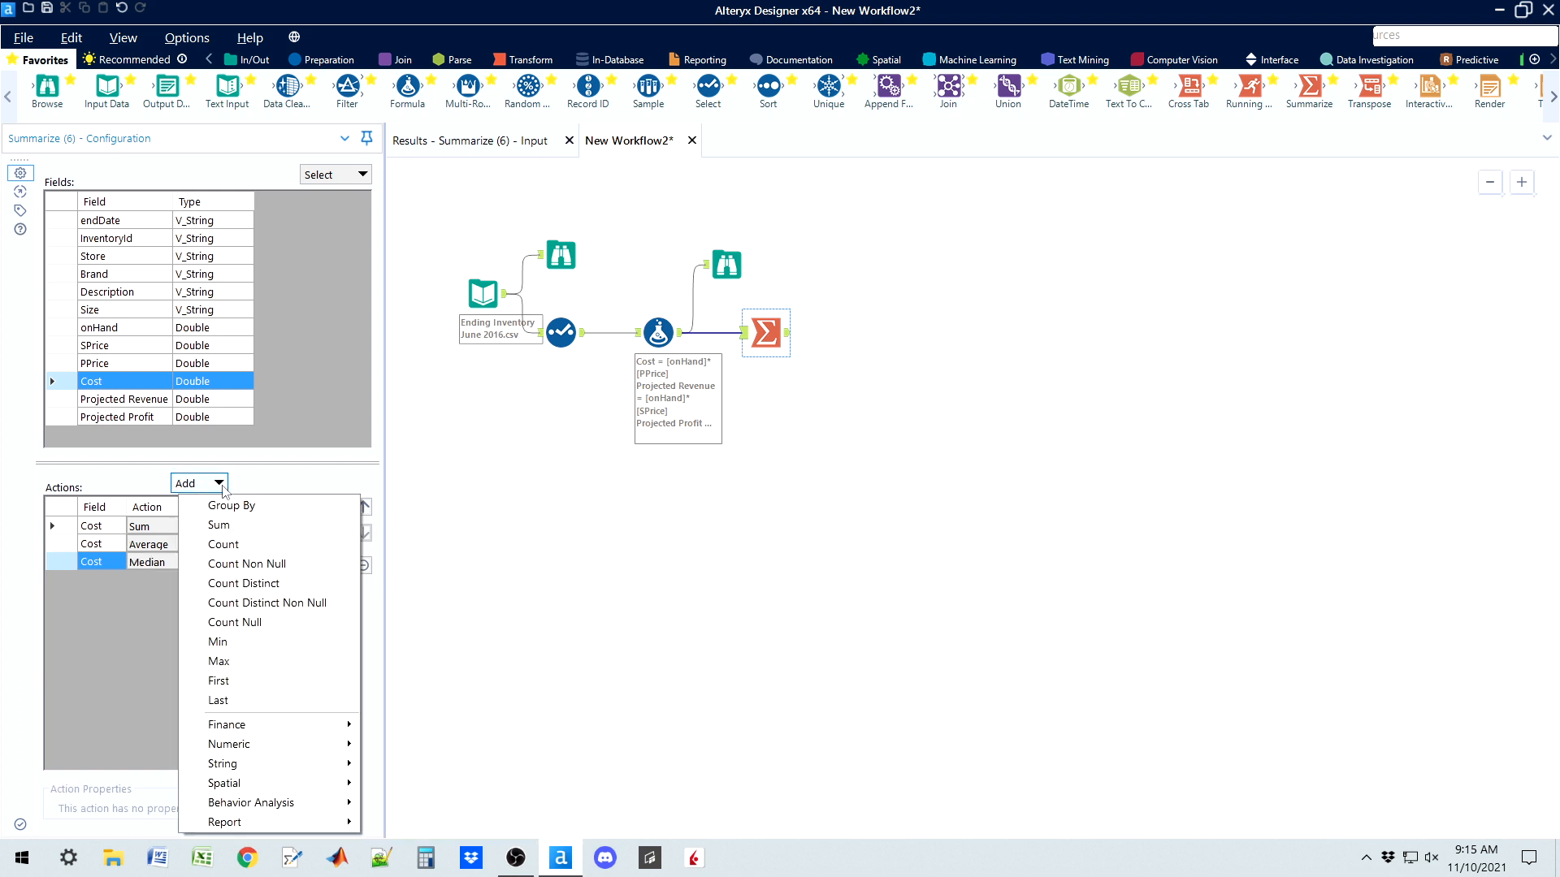
pyautogui.moveTo(277, 744)
pyautogui.click(438, 690)
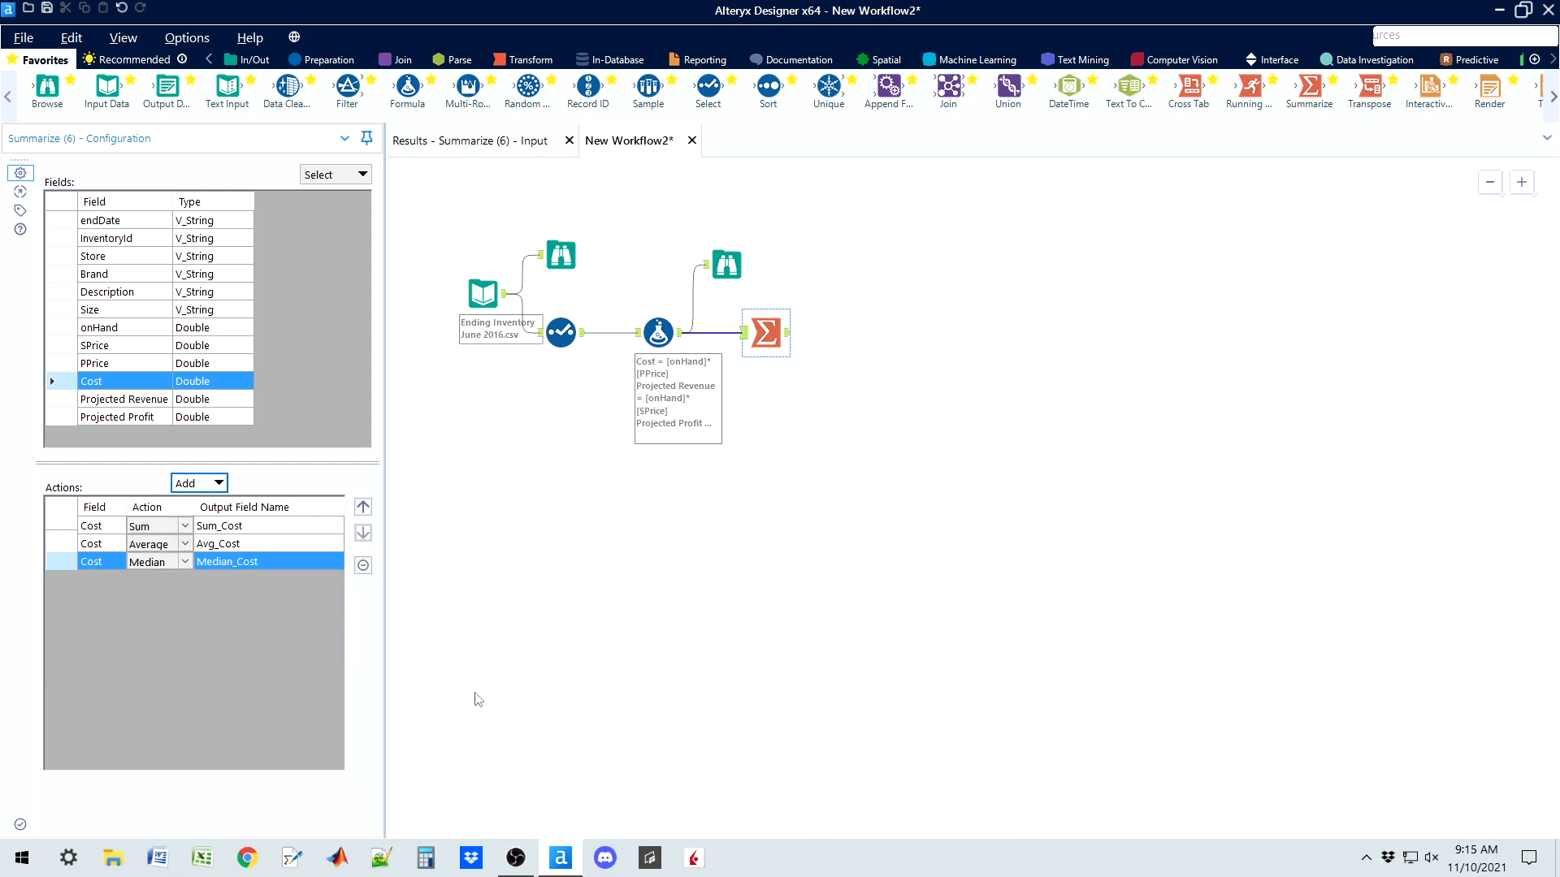
pyautogui.click(219, 483)
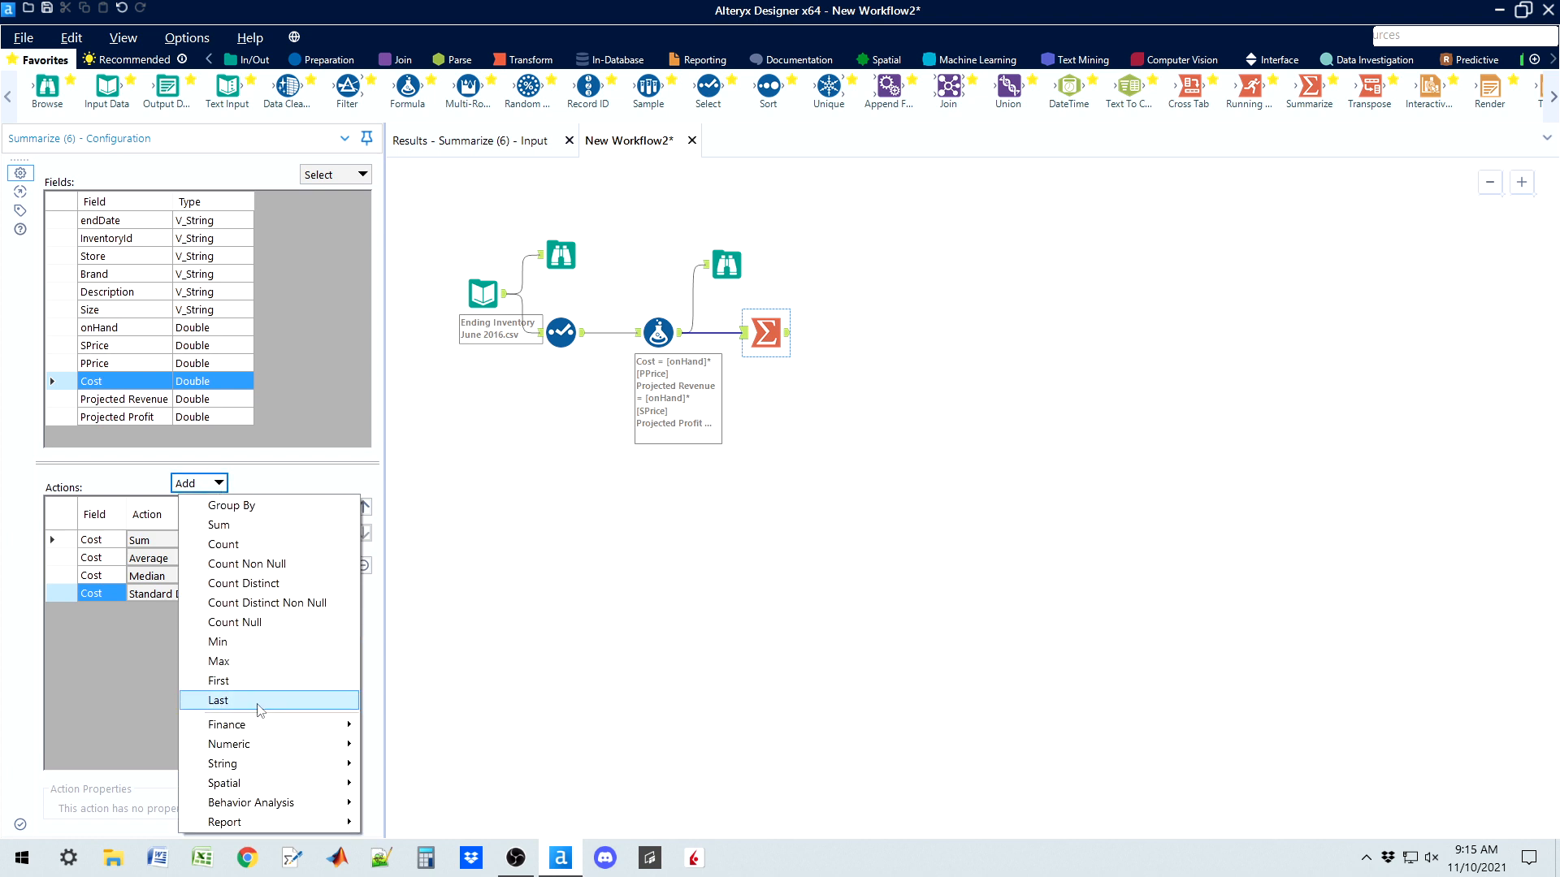
pyautogui.moveTo(268, 744)
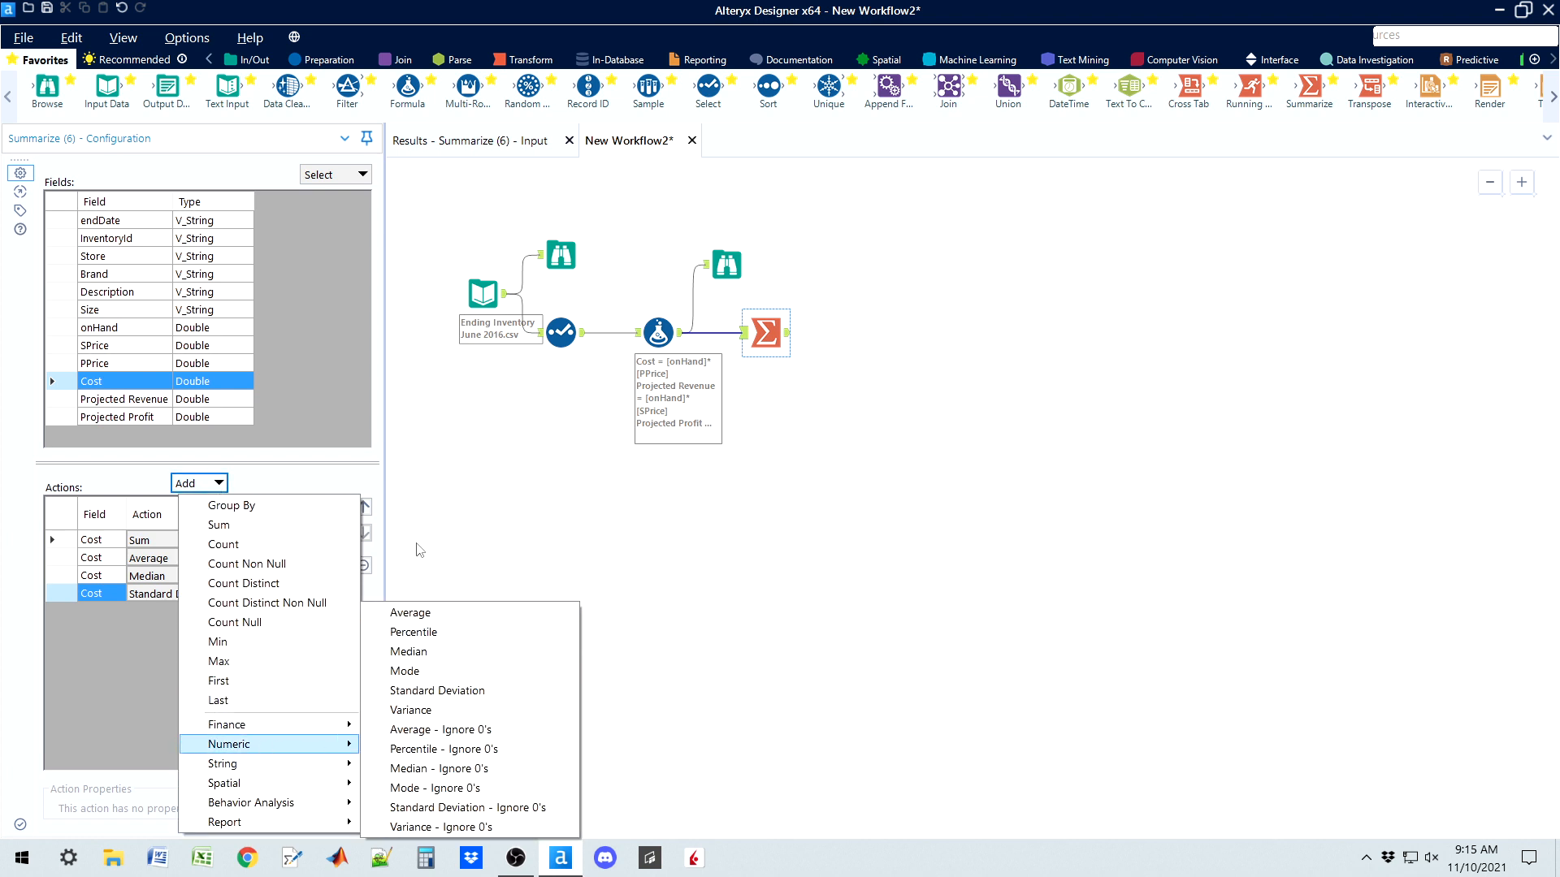
pyautogui.click(419, 538)
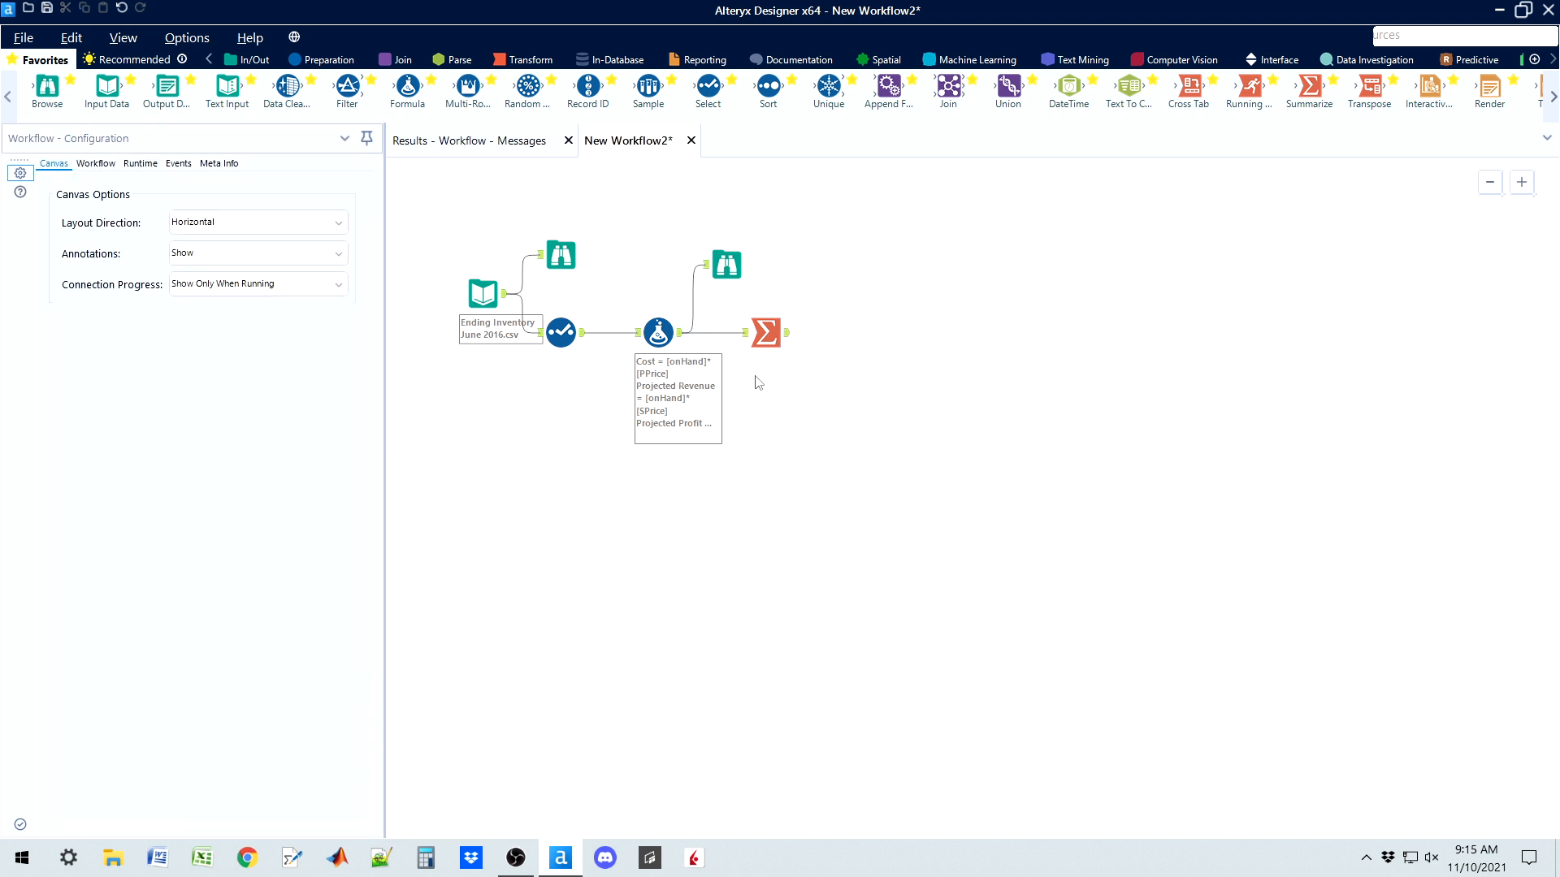
# Remove the Average, Median and Standard Deviation actions for Cost from the Summarize tool, leaving only Sum
pyautogui.click(768, 334)
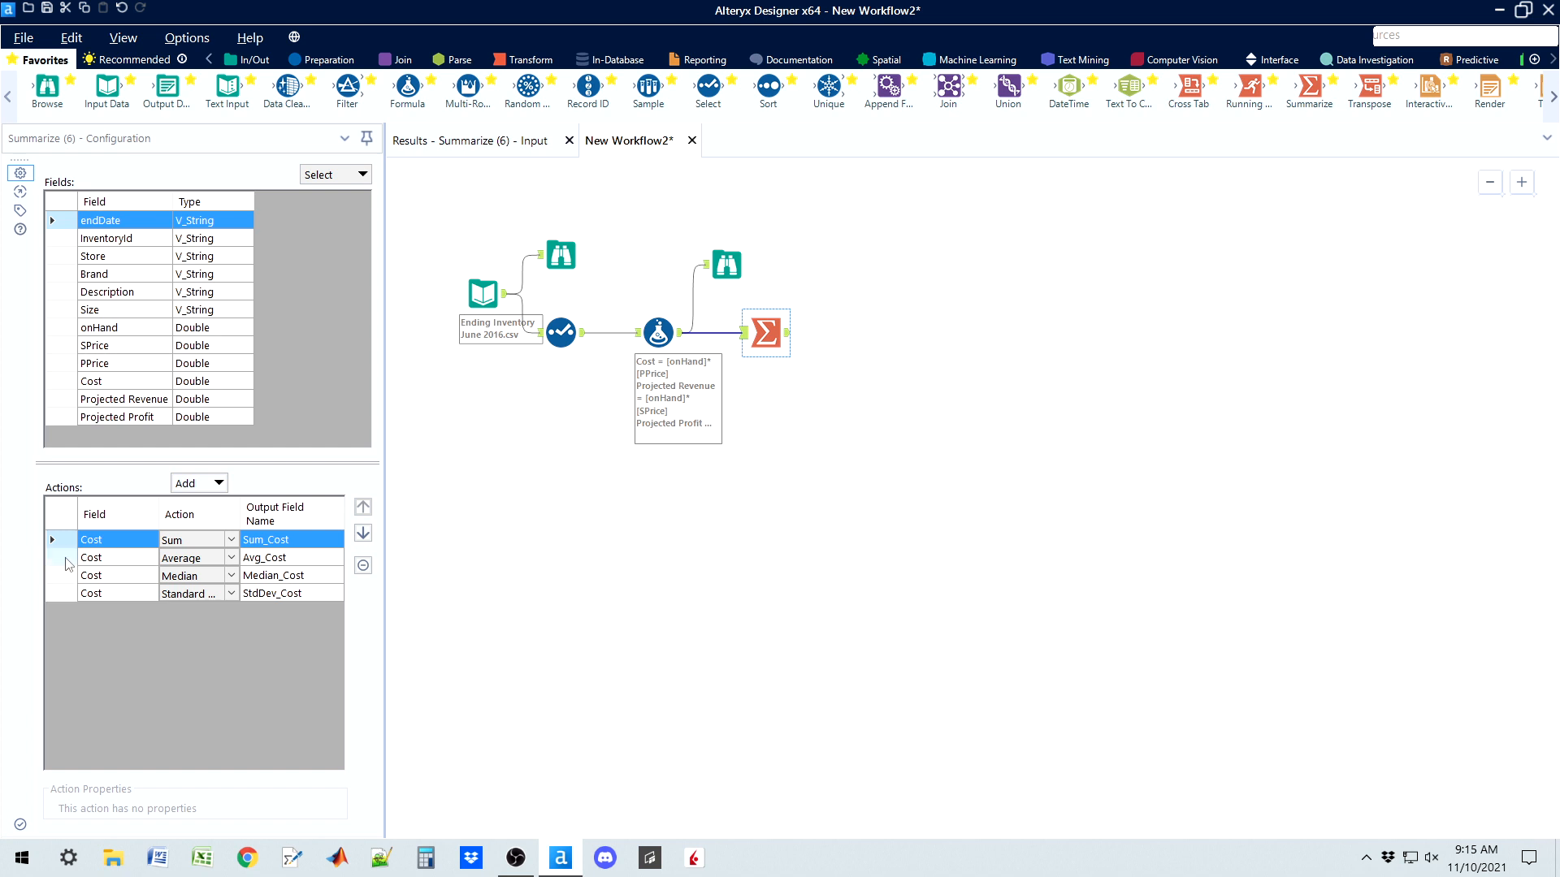
pyautogui.click(65, 558)
pyautogui.moveTo(66, 559); pyautogui.dragTo(66, 594)
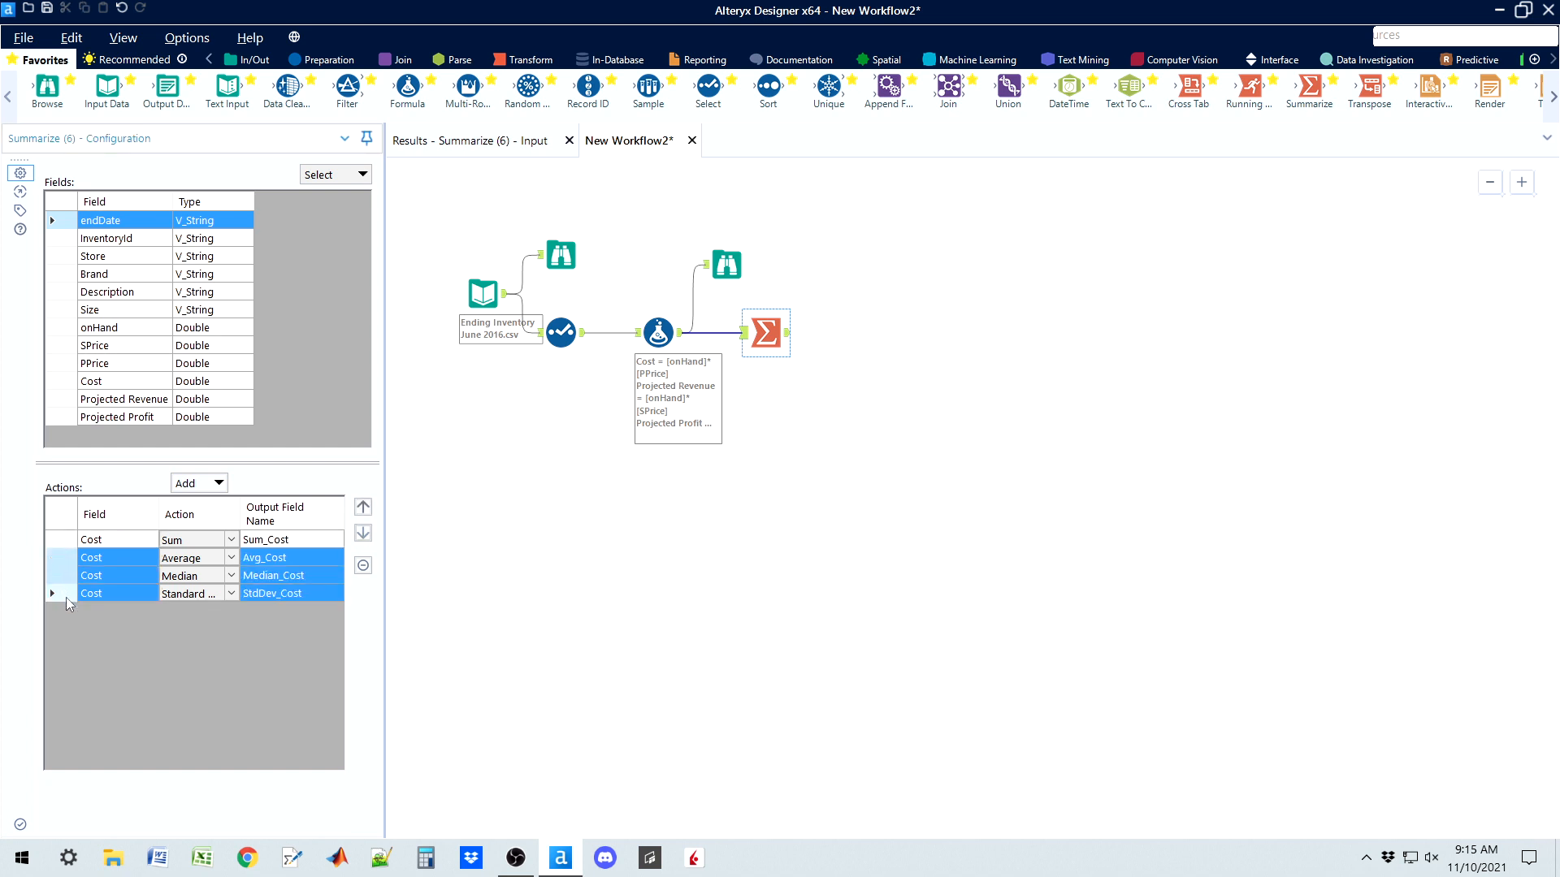
pyautogui.click(364, 567)
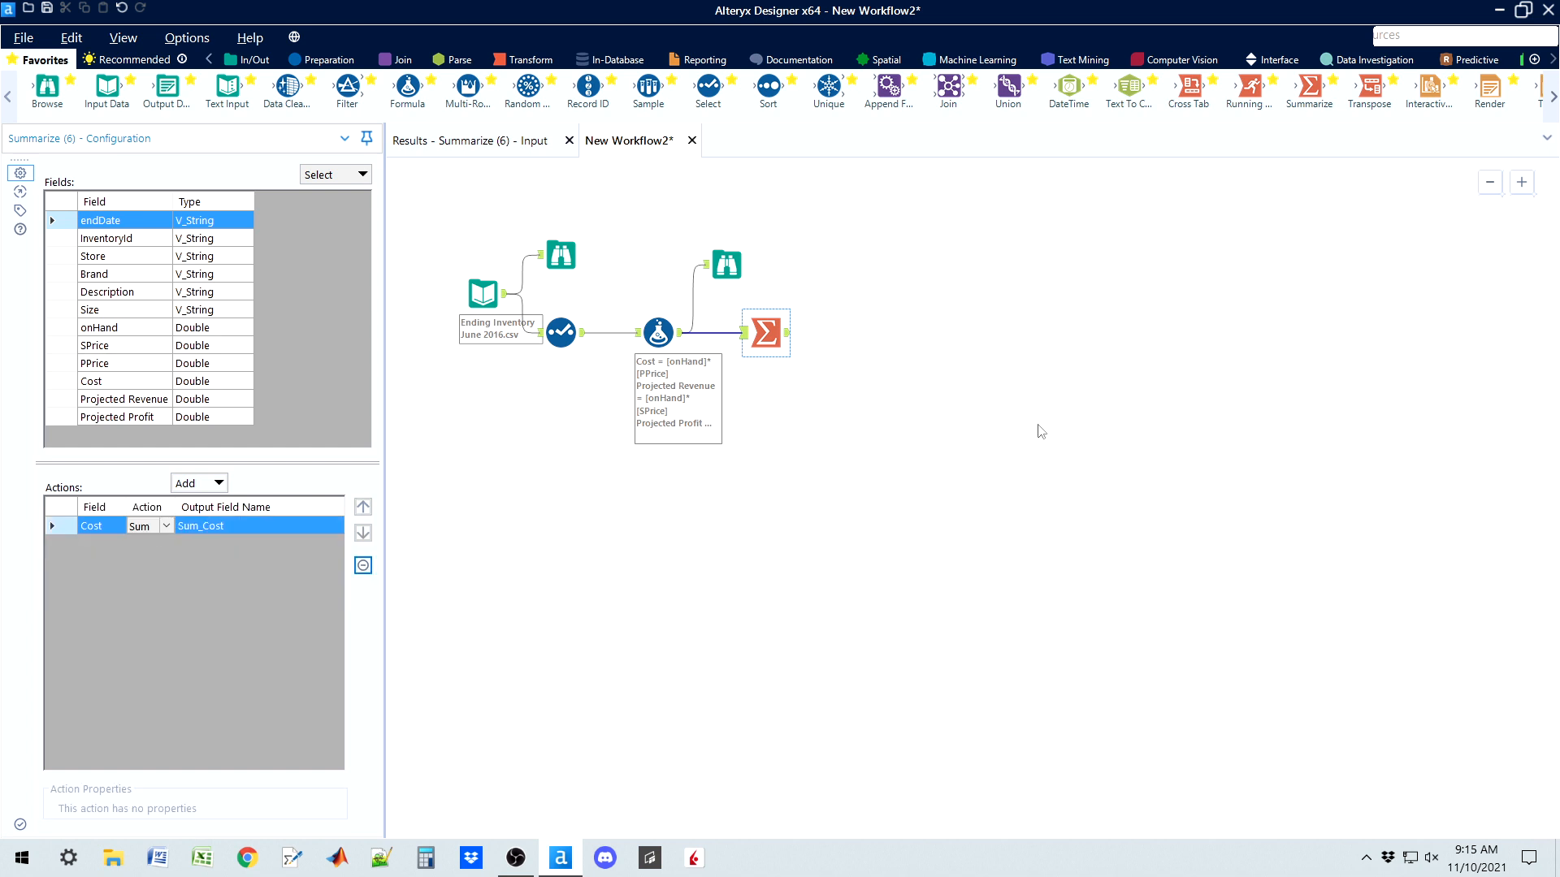
# Attach a Browse tool to the Summarize tool's output and run the workflow to view the summed Cost
pyautogui.hotkey('ctrl', 'r')
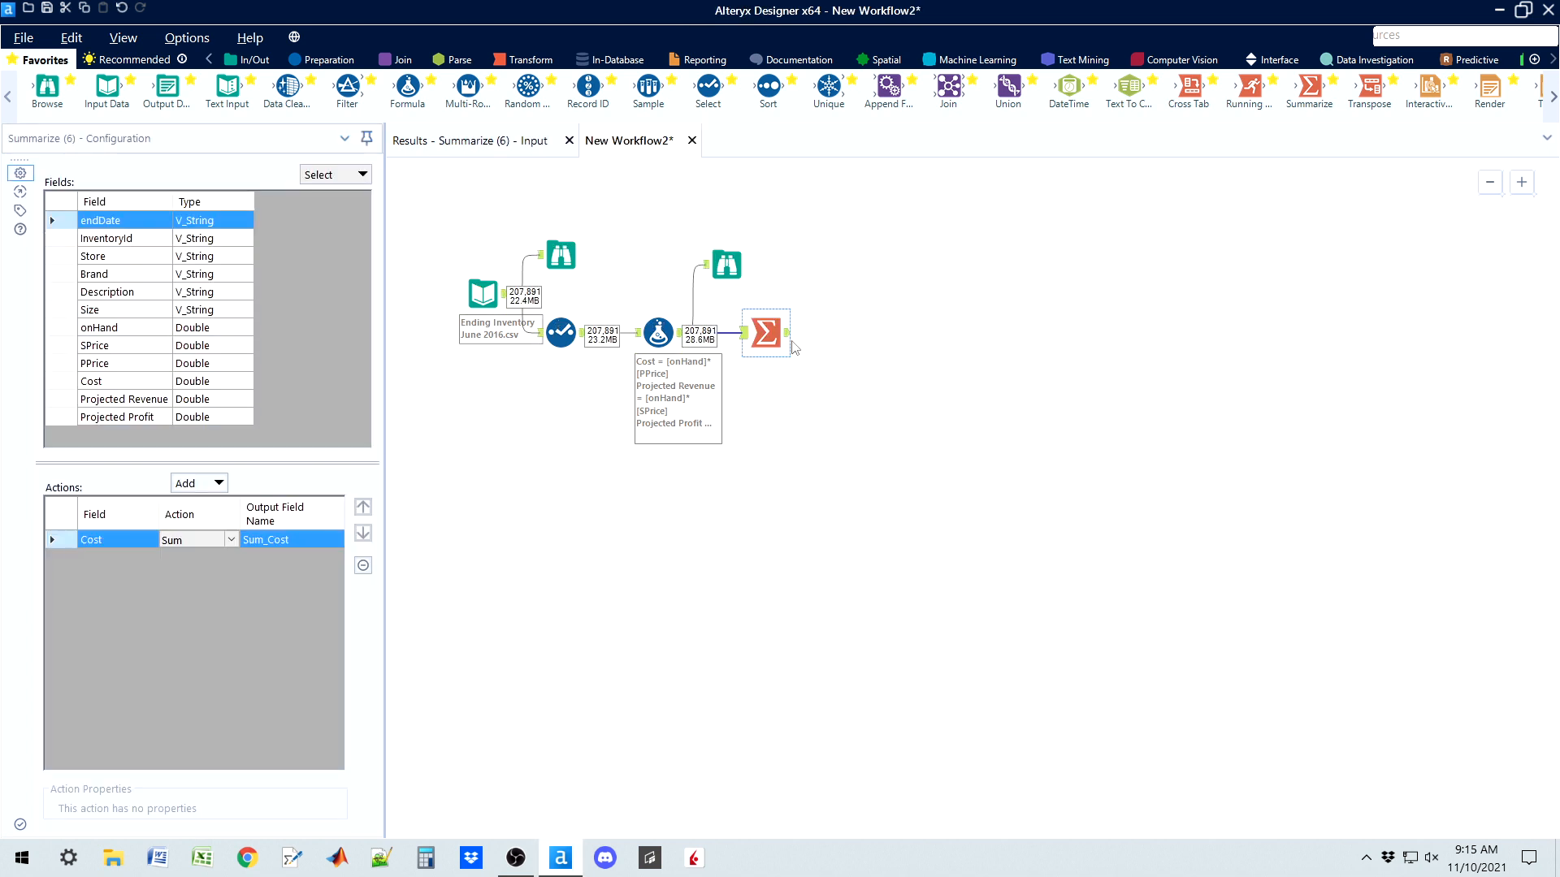
pyautogui.click(787, 333)
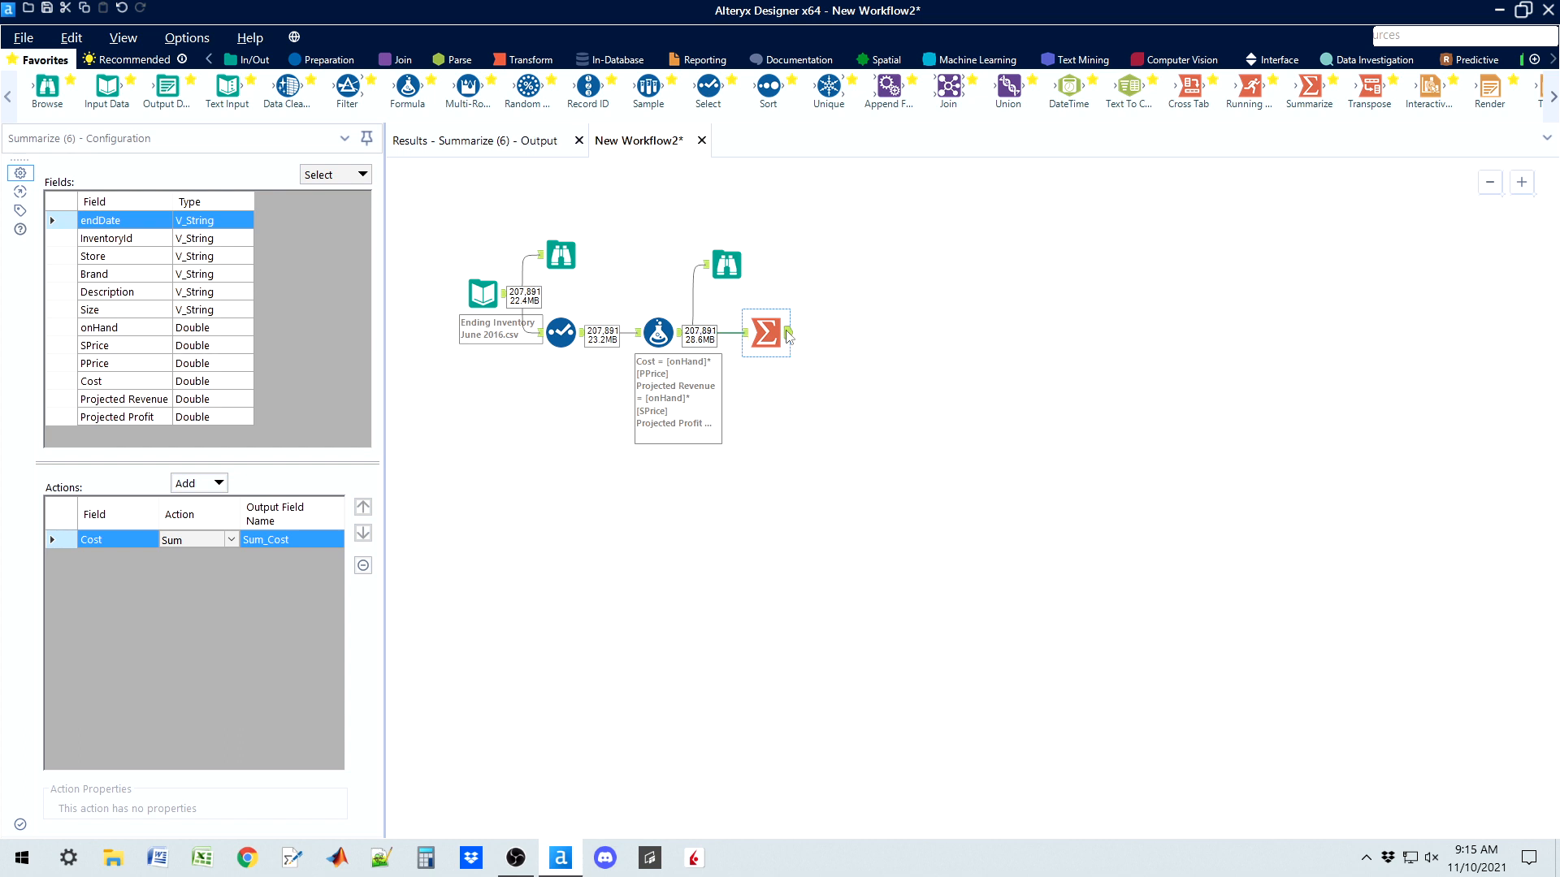
pyautogui.moveTo(47, 85); pyautogui.dragTo(845, 267)
pyautogui.hotkey('ctrl', 'r')
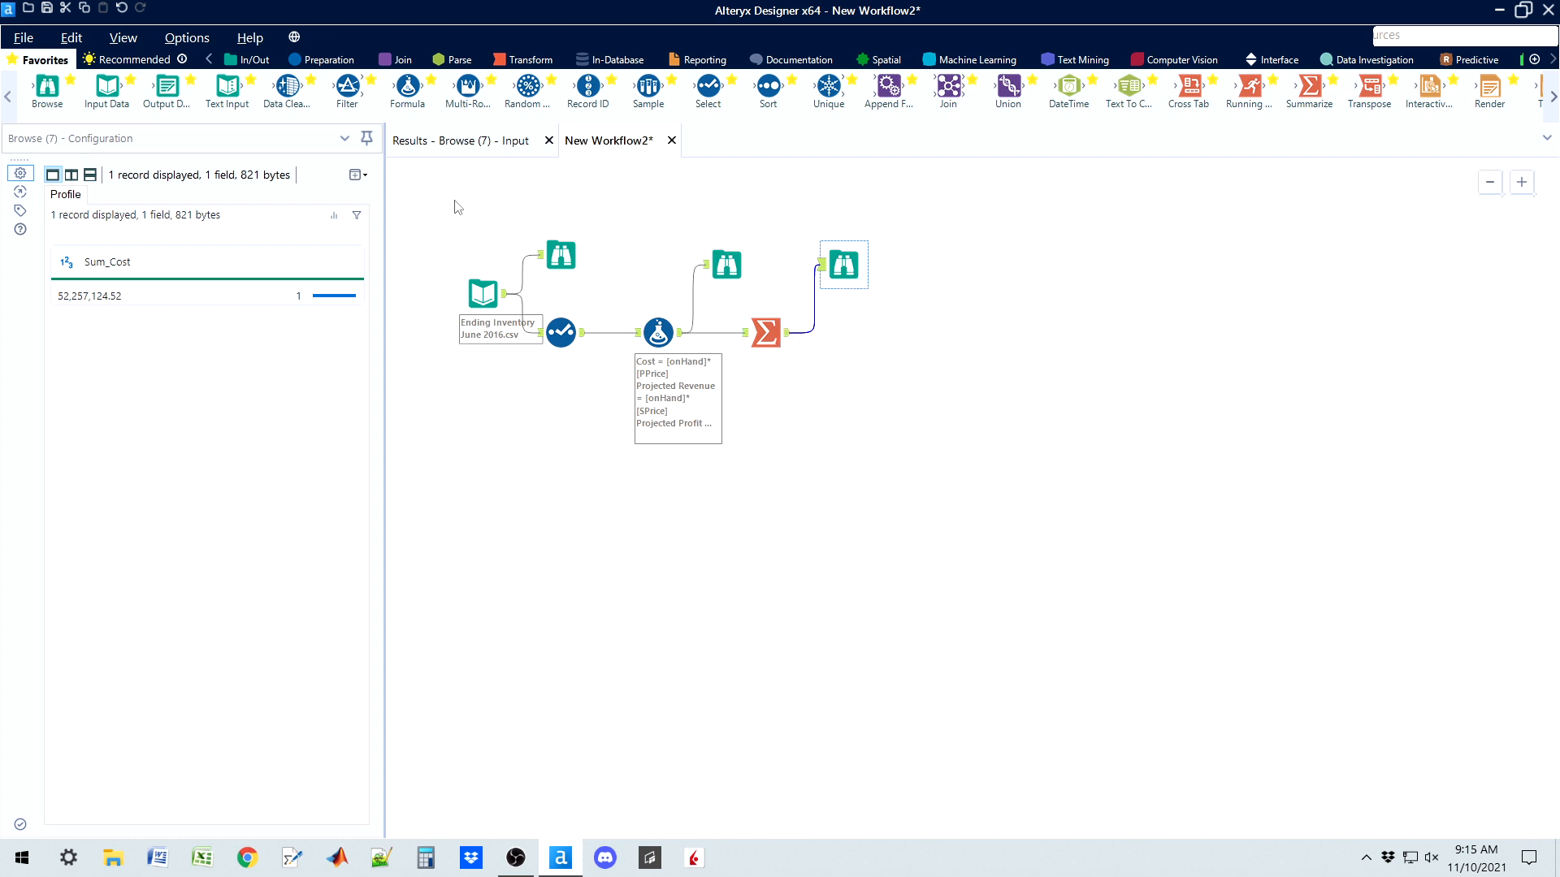
pyautogui.click(464, 146)
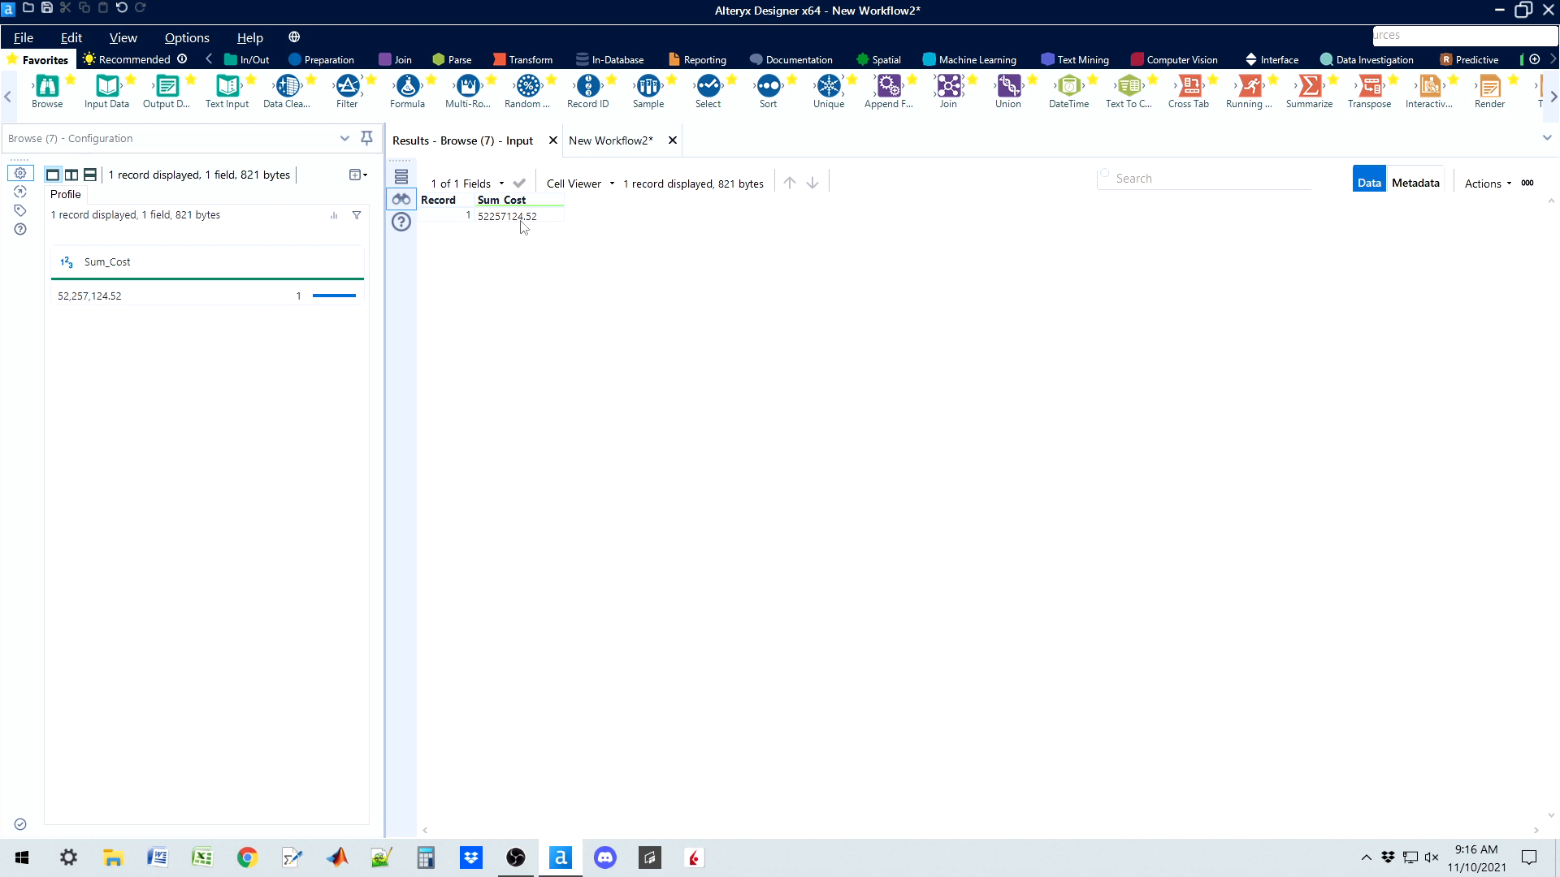
pyautogui.click(620, 146)
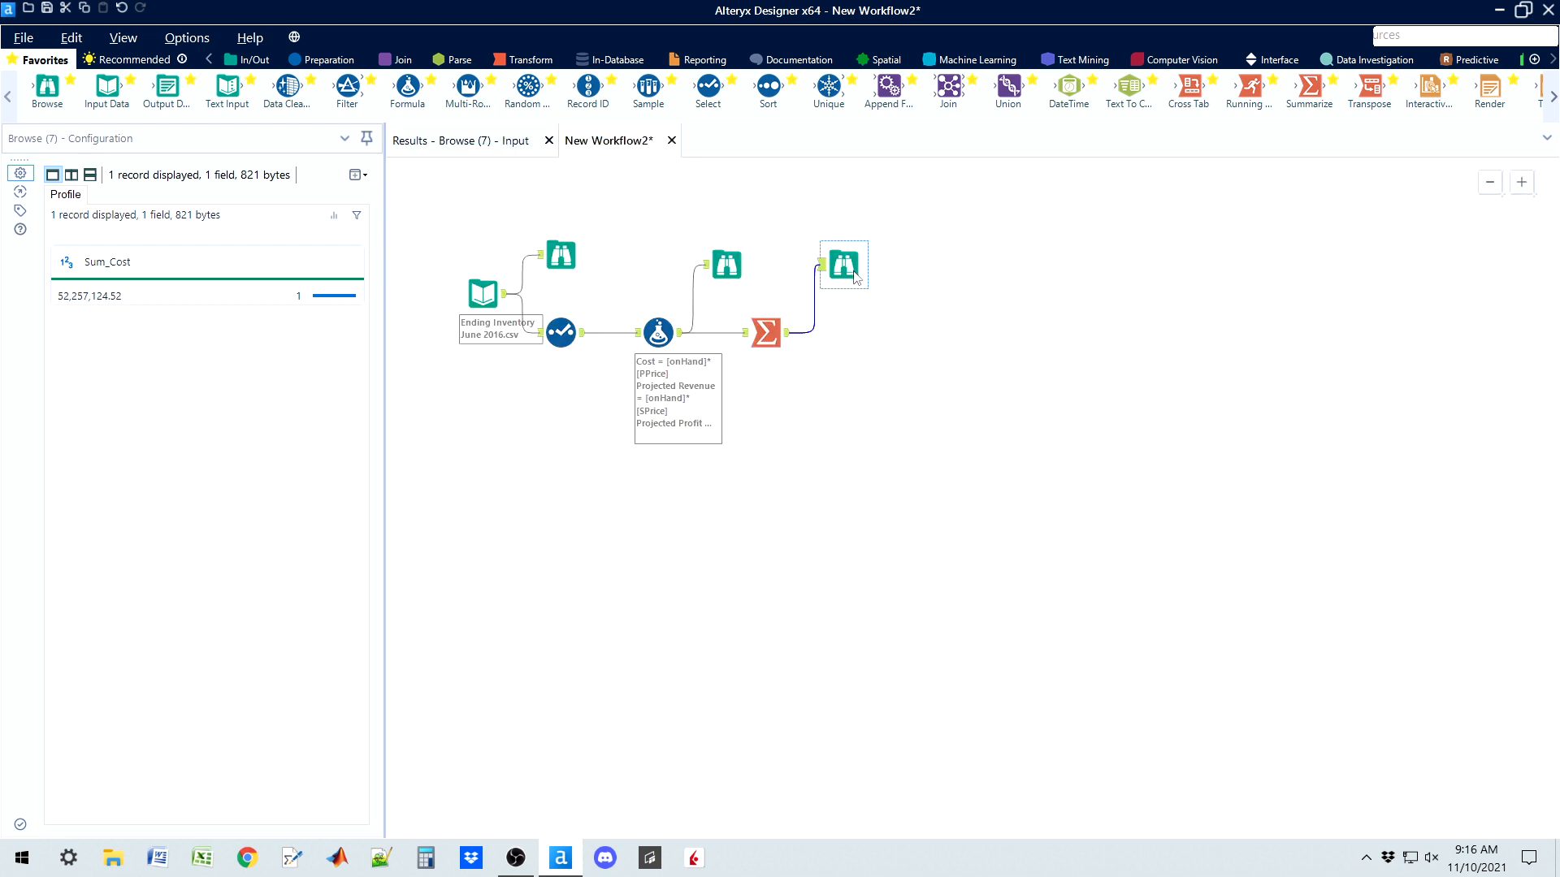
# Examine the records in the Browse tool after the Formula tool, including Store, Cost, Projected Revenue and Projected Profit
pyautogui.keyDown('ctrl'); pyautogui.click(729, 270); pyautogui.keyUp('ctrl')
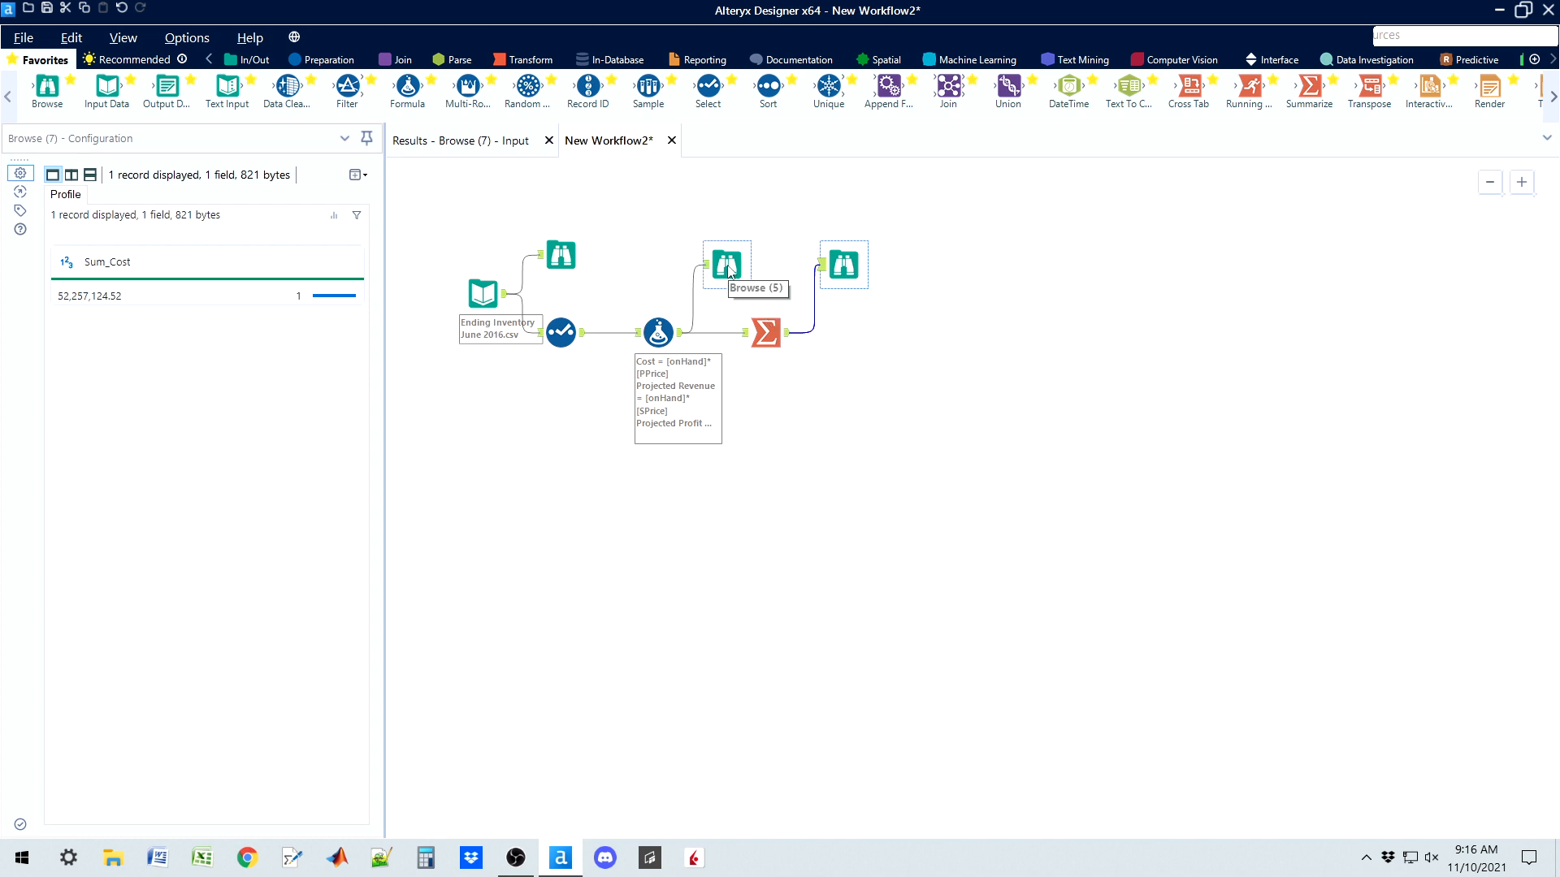
pyautogui.click(729, 272)
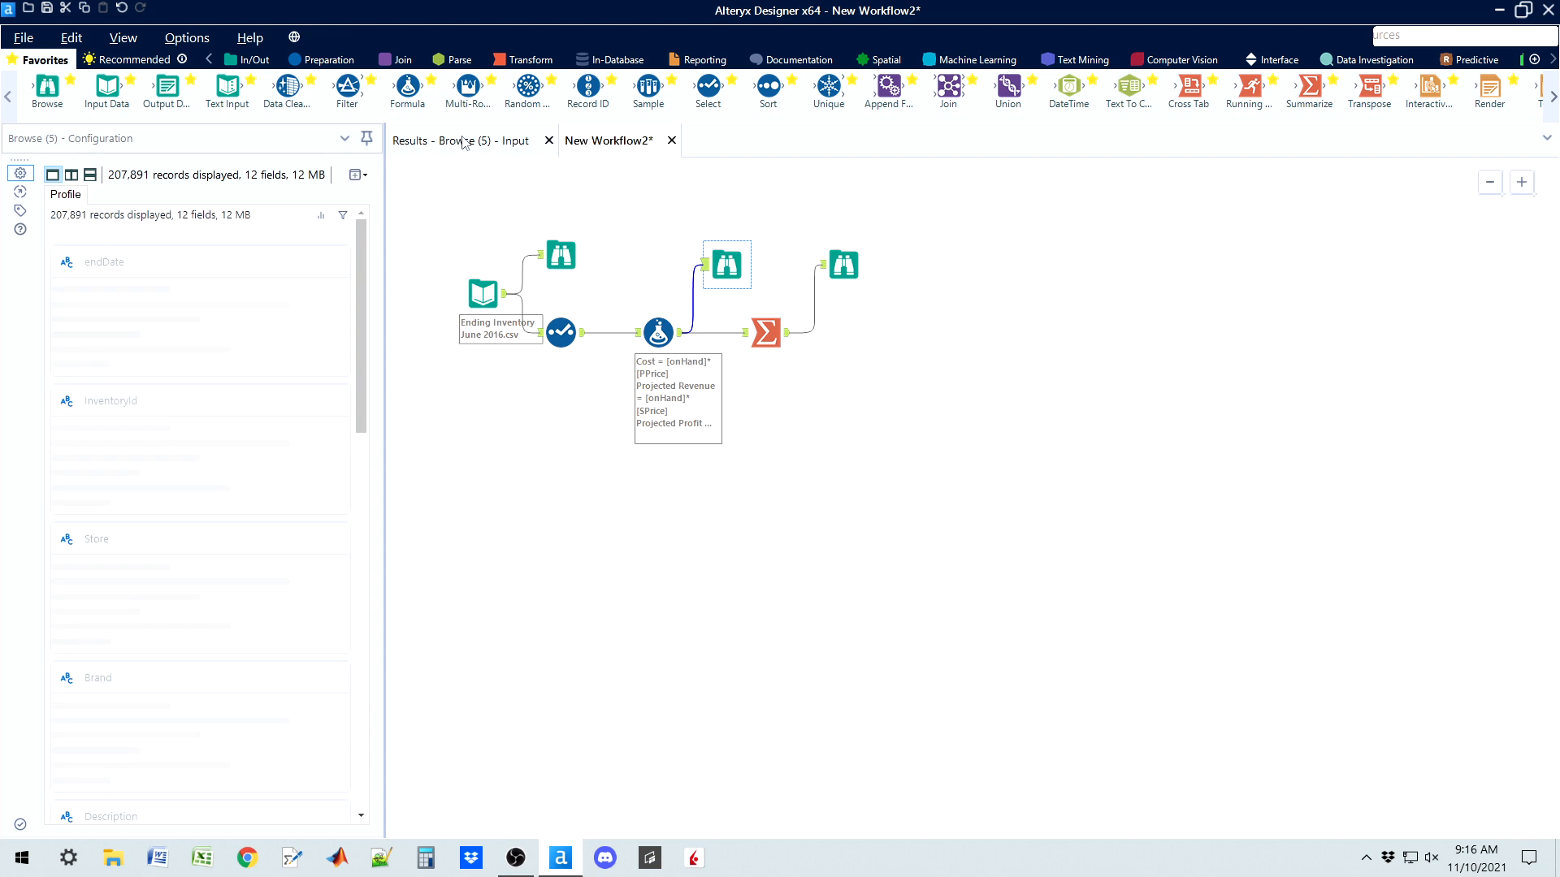
pyautogui.click(465, 143)
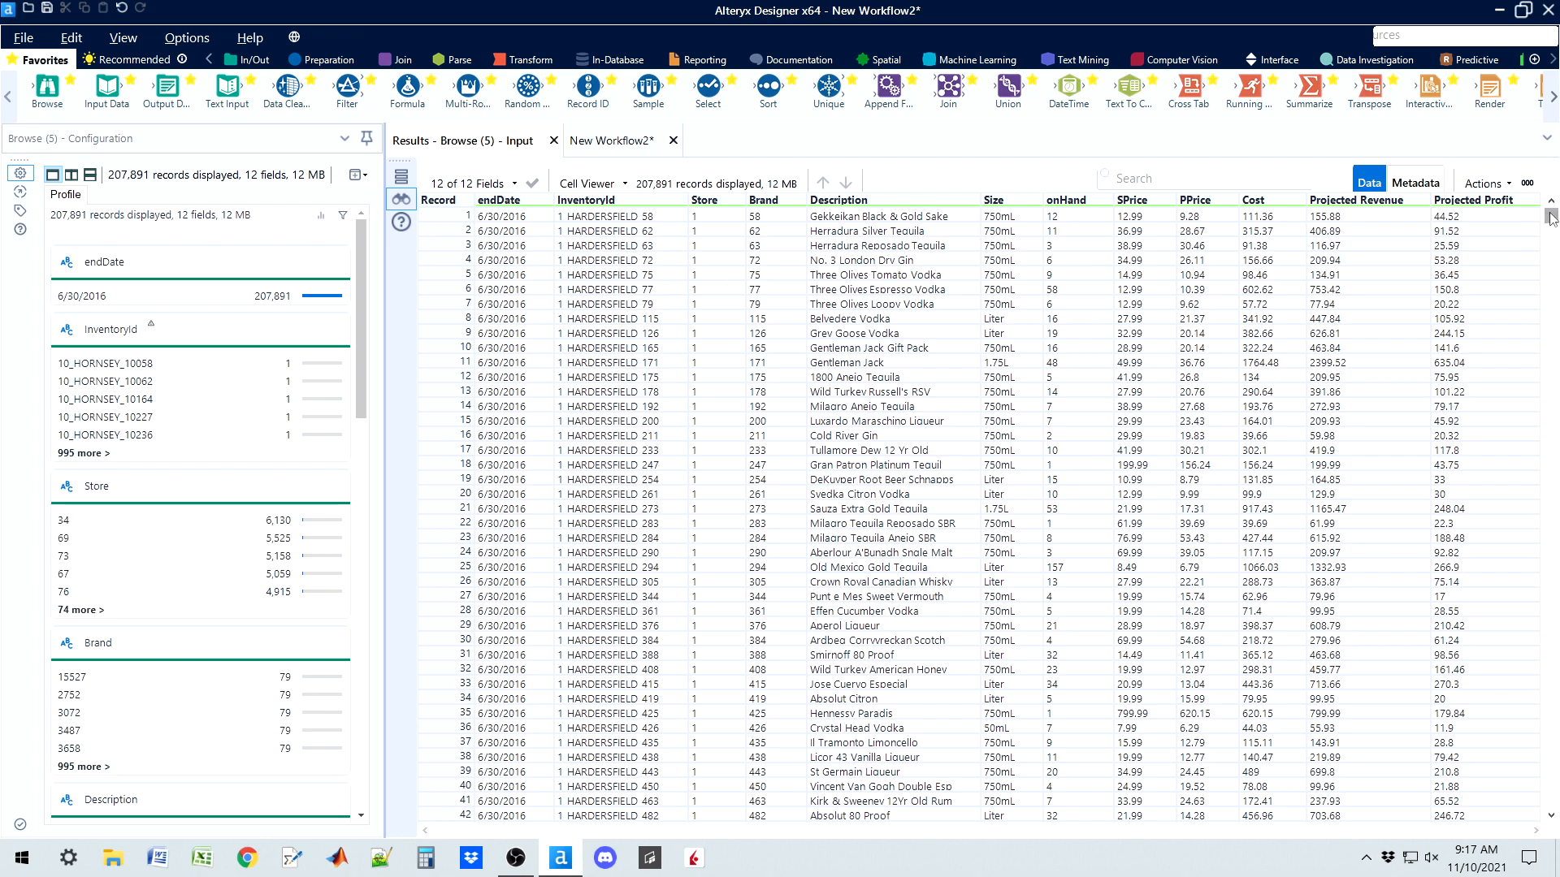
pyautogui.moveTo(1552, 218); pyautogui.dragTo(1551, 229)
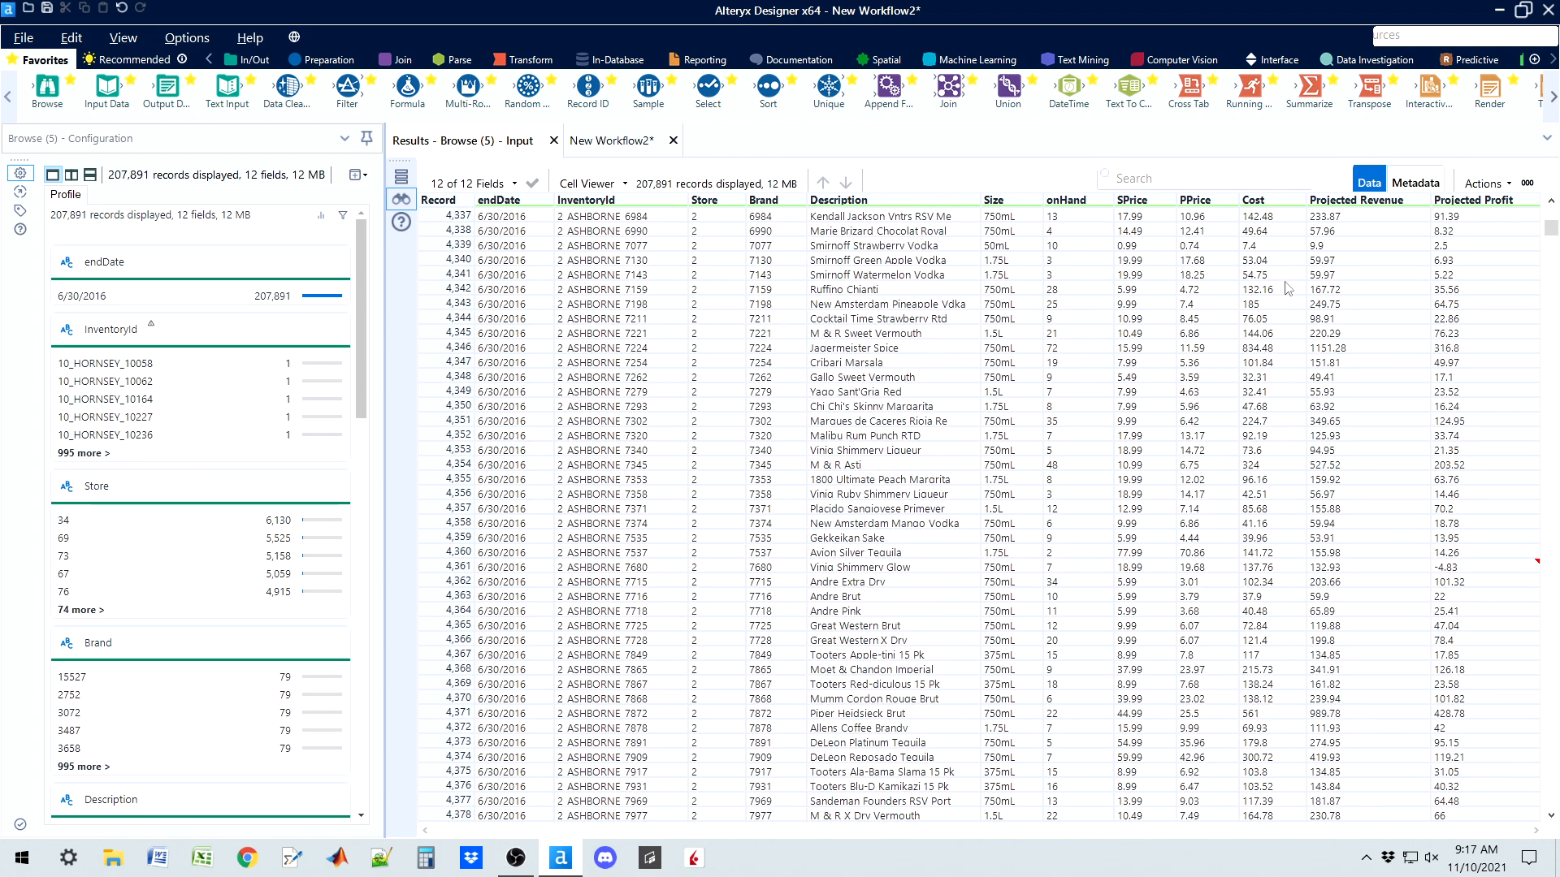
pyautogui.click(644, 146)
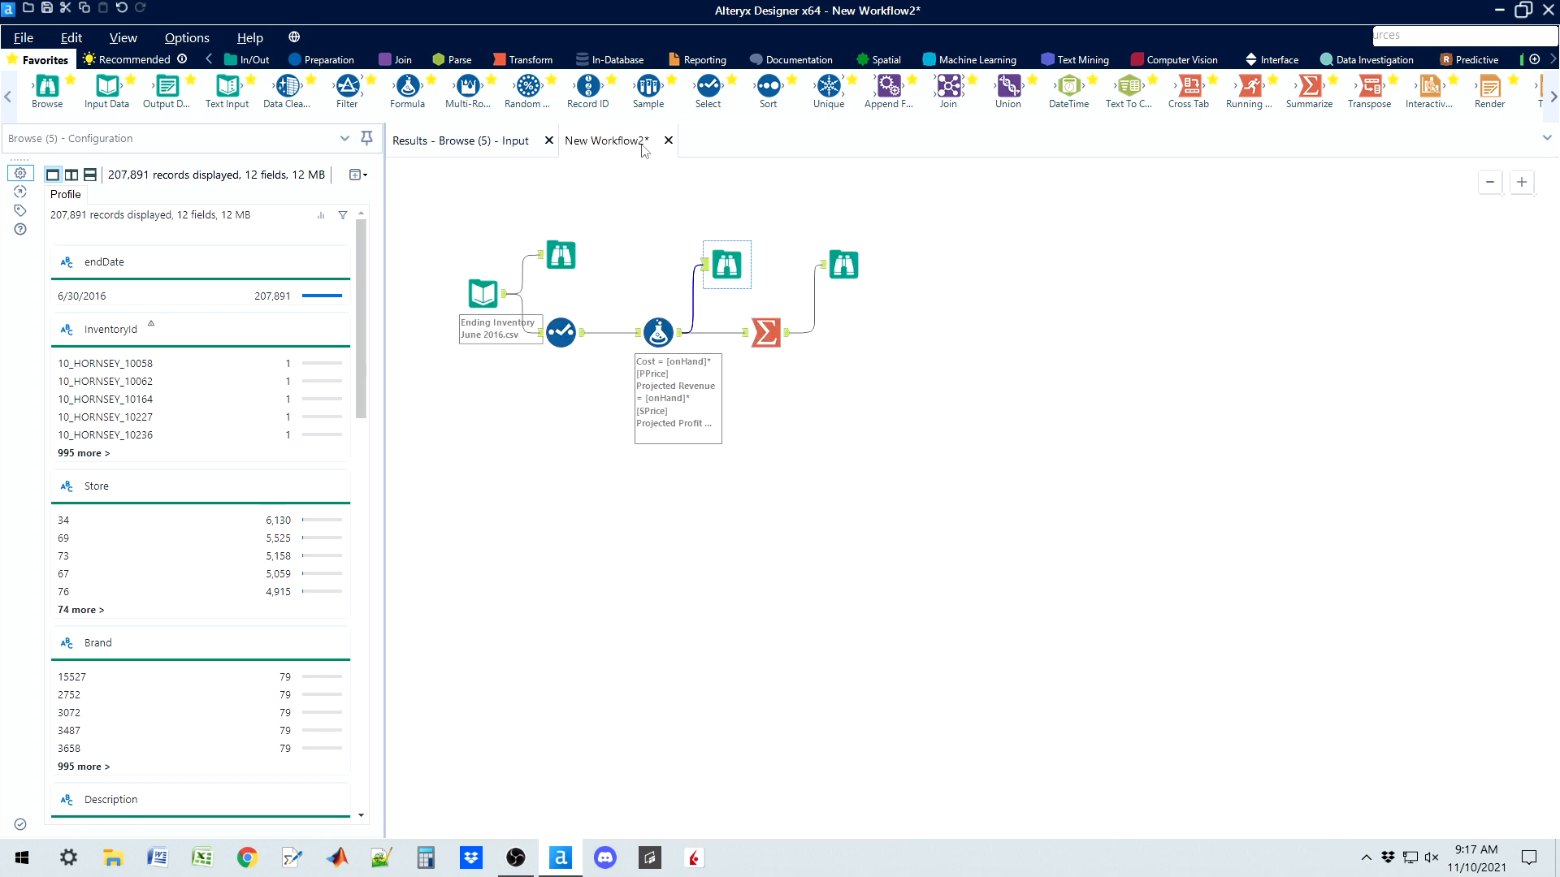
# Replace the Cost Sum action in the Summarize tool with a Group By action on the Store field
pyautogui.click(766, 333)
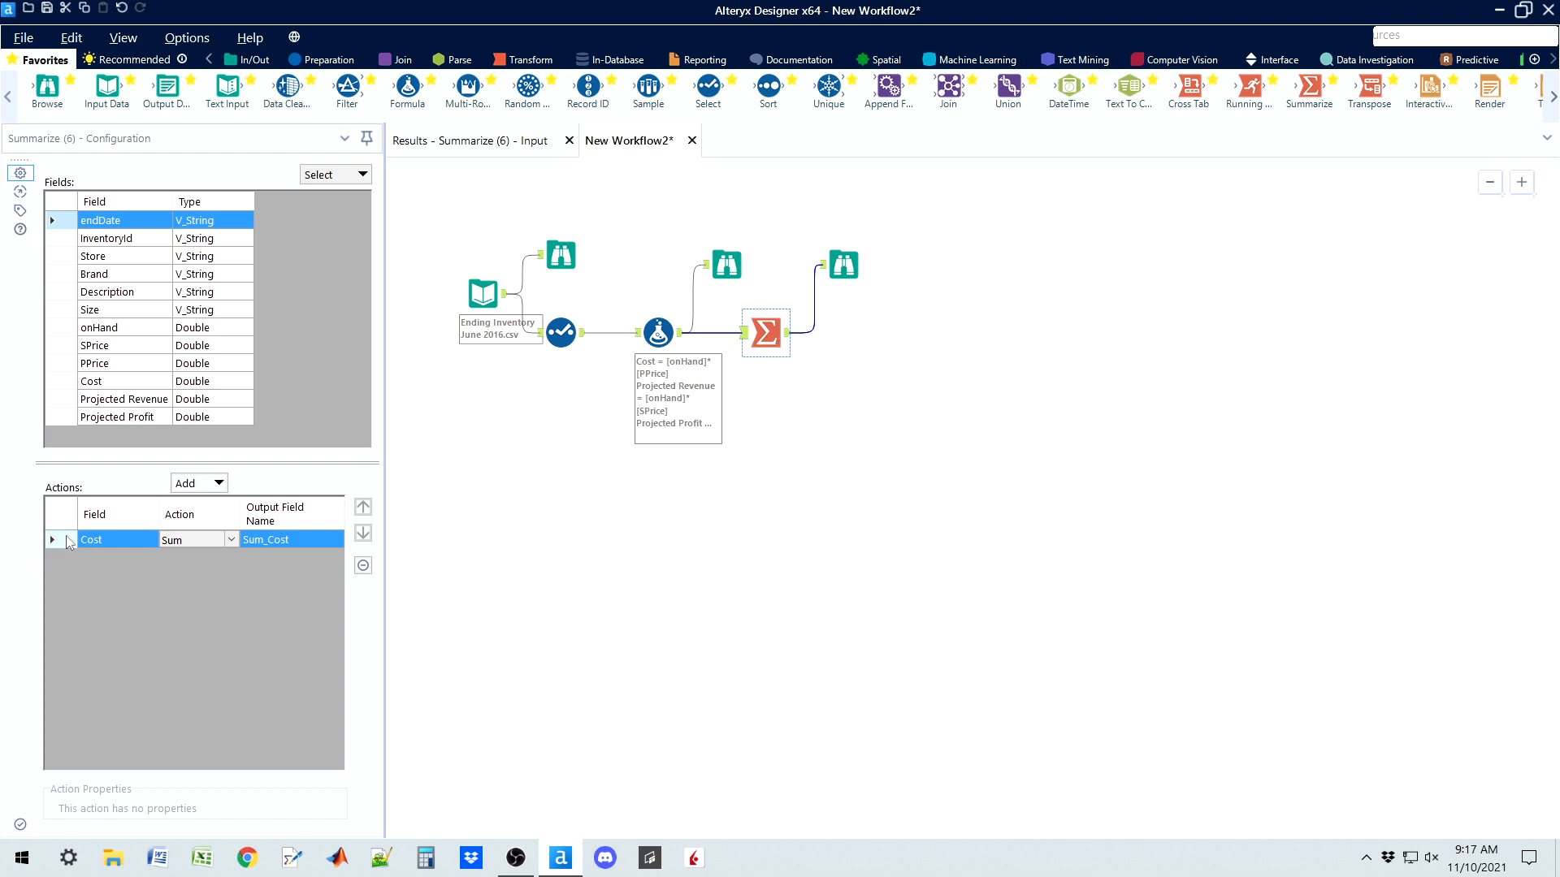
pyautogui.click(363, 567)
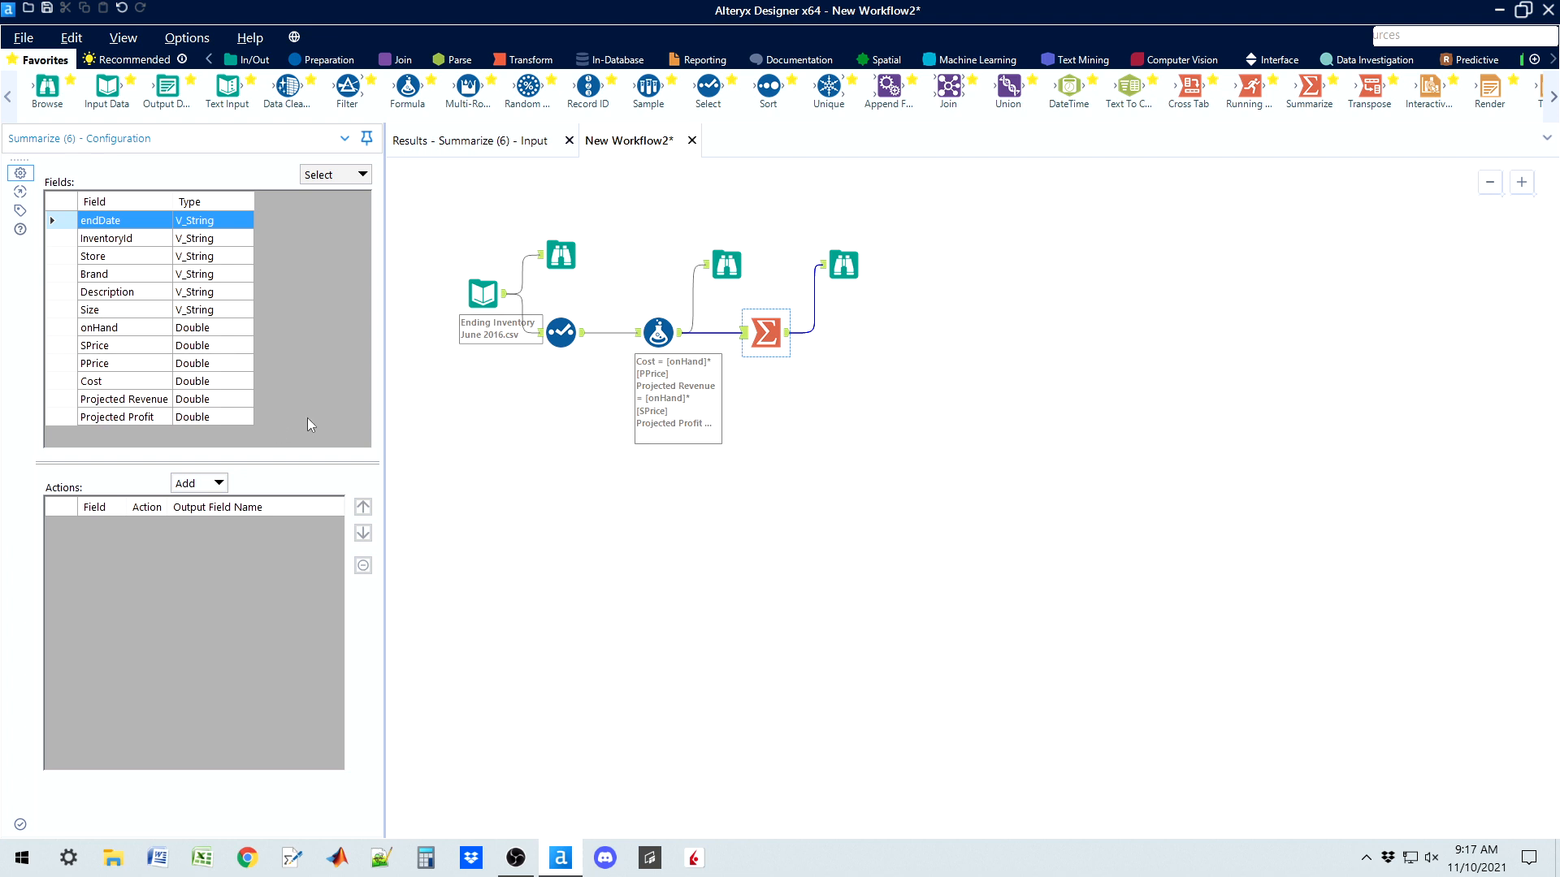
pyautogui.click(70, 259)
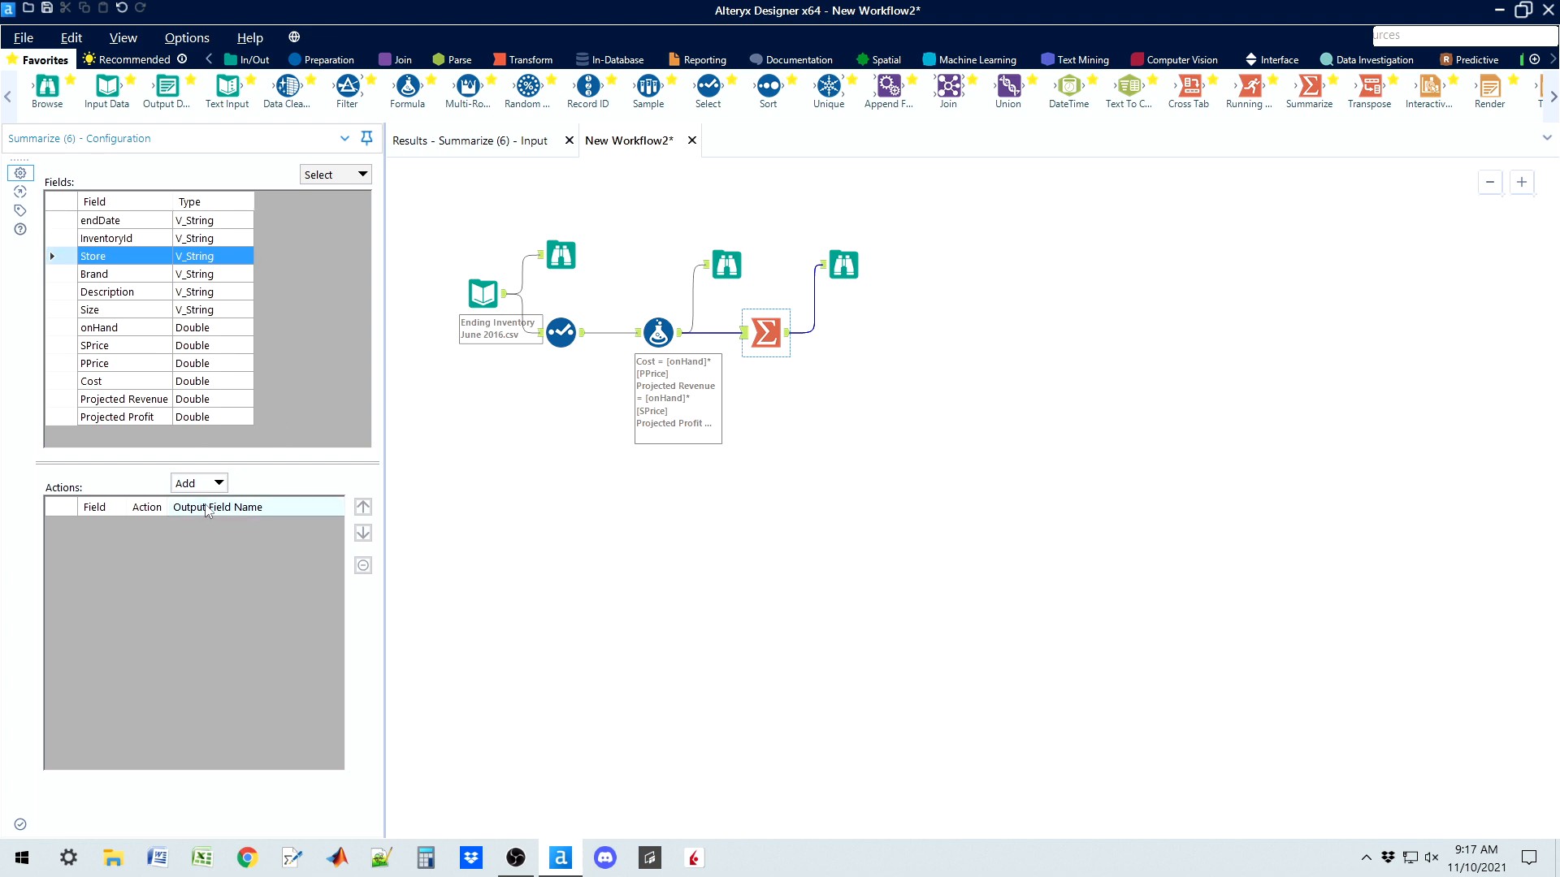
pyautogui.click(219, 485)
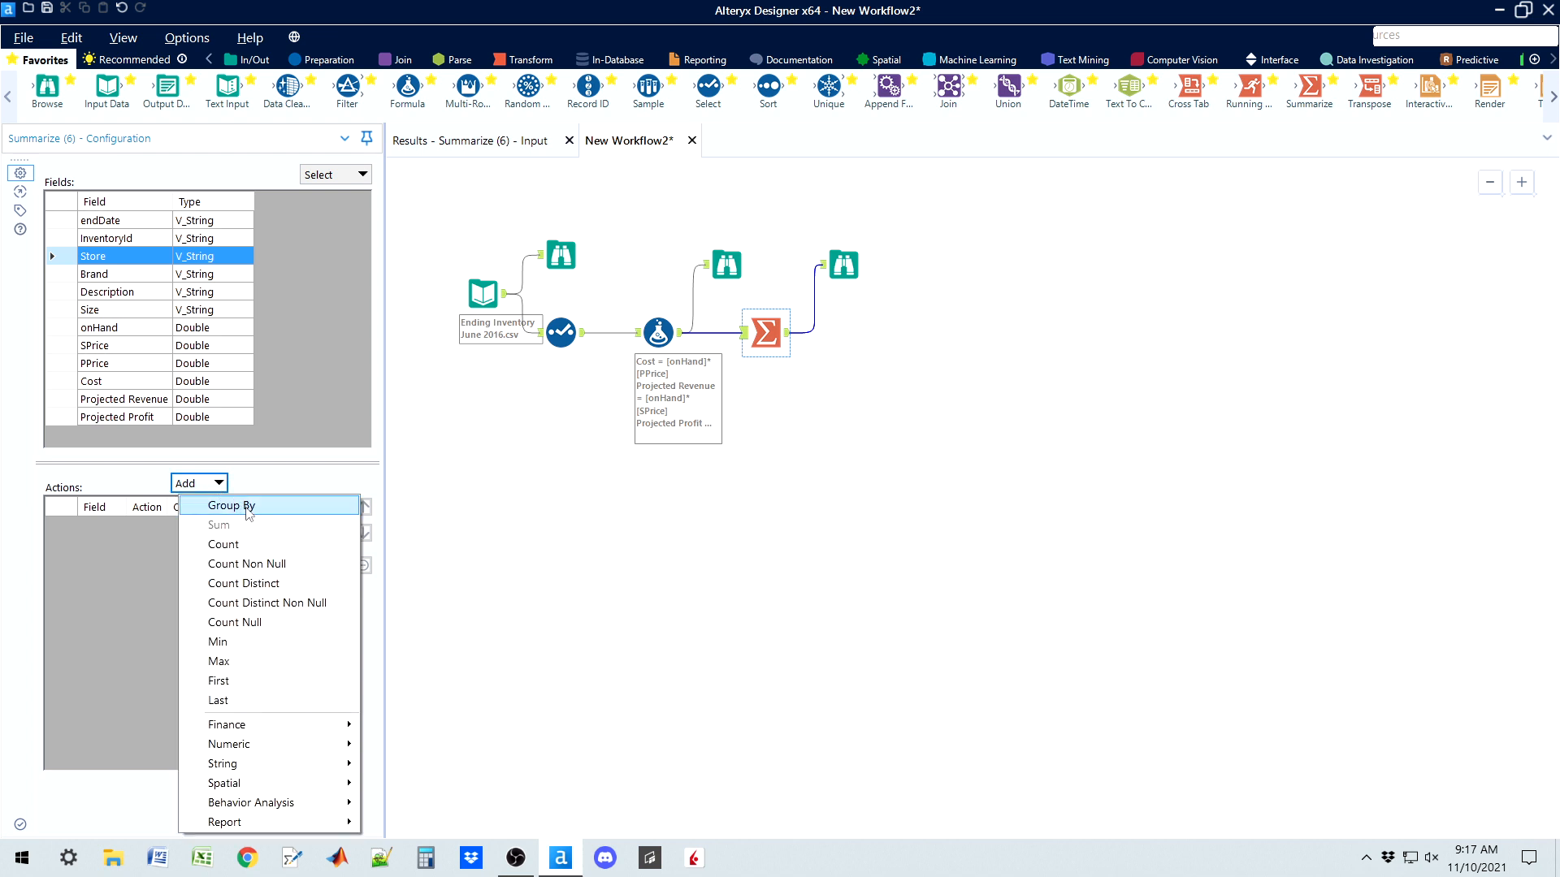
pyautogui.click(249, 509)
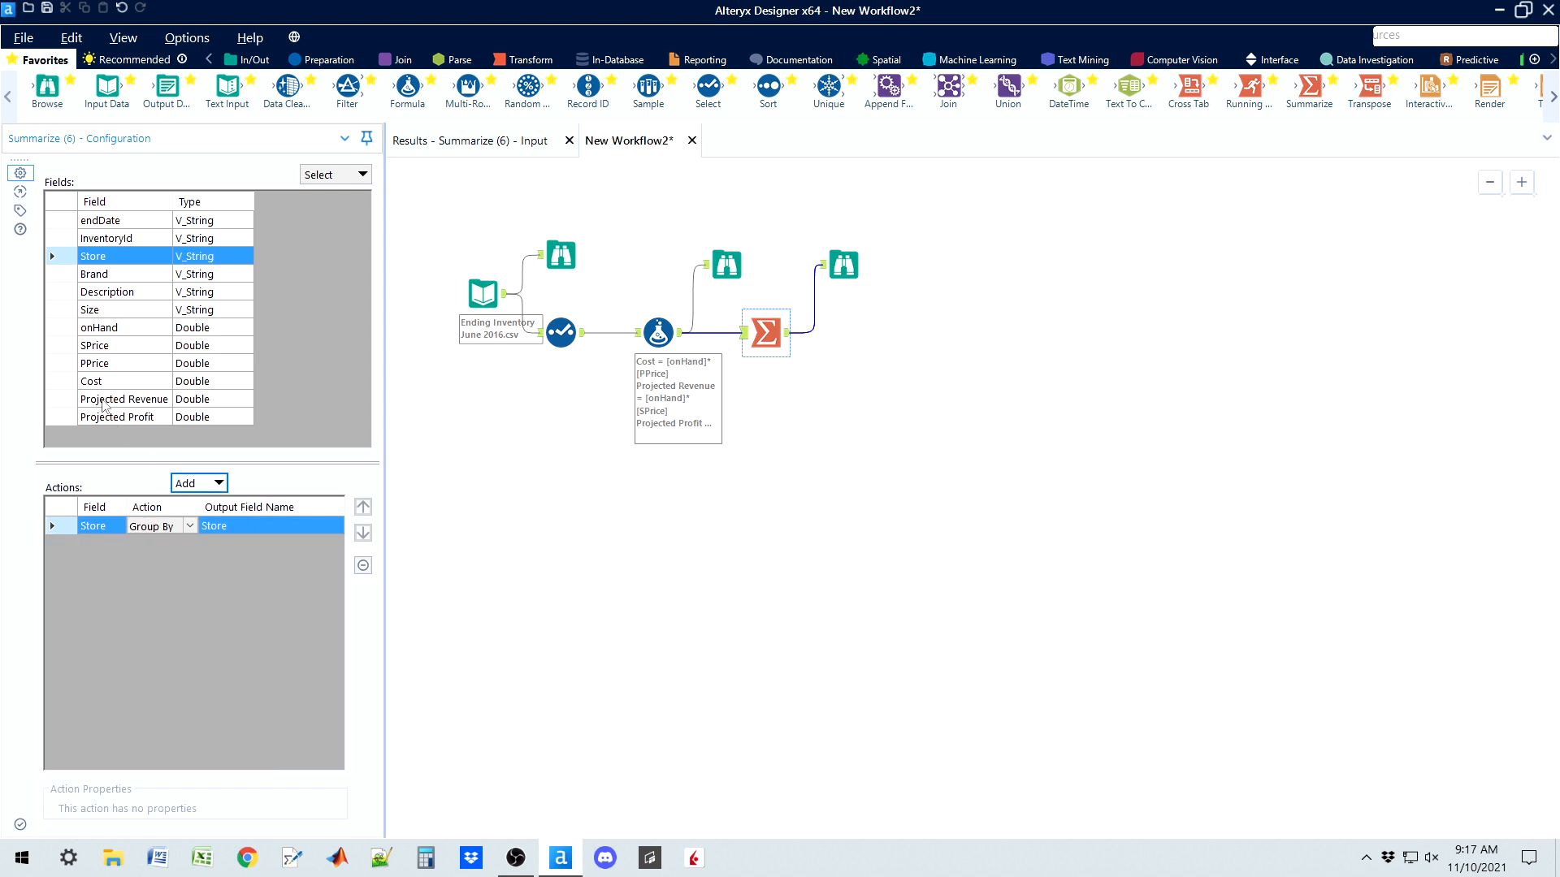
# Add Sum and Count actions for the Projected Profit field in the Summarize tool
pyautogui.click(71, 419)
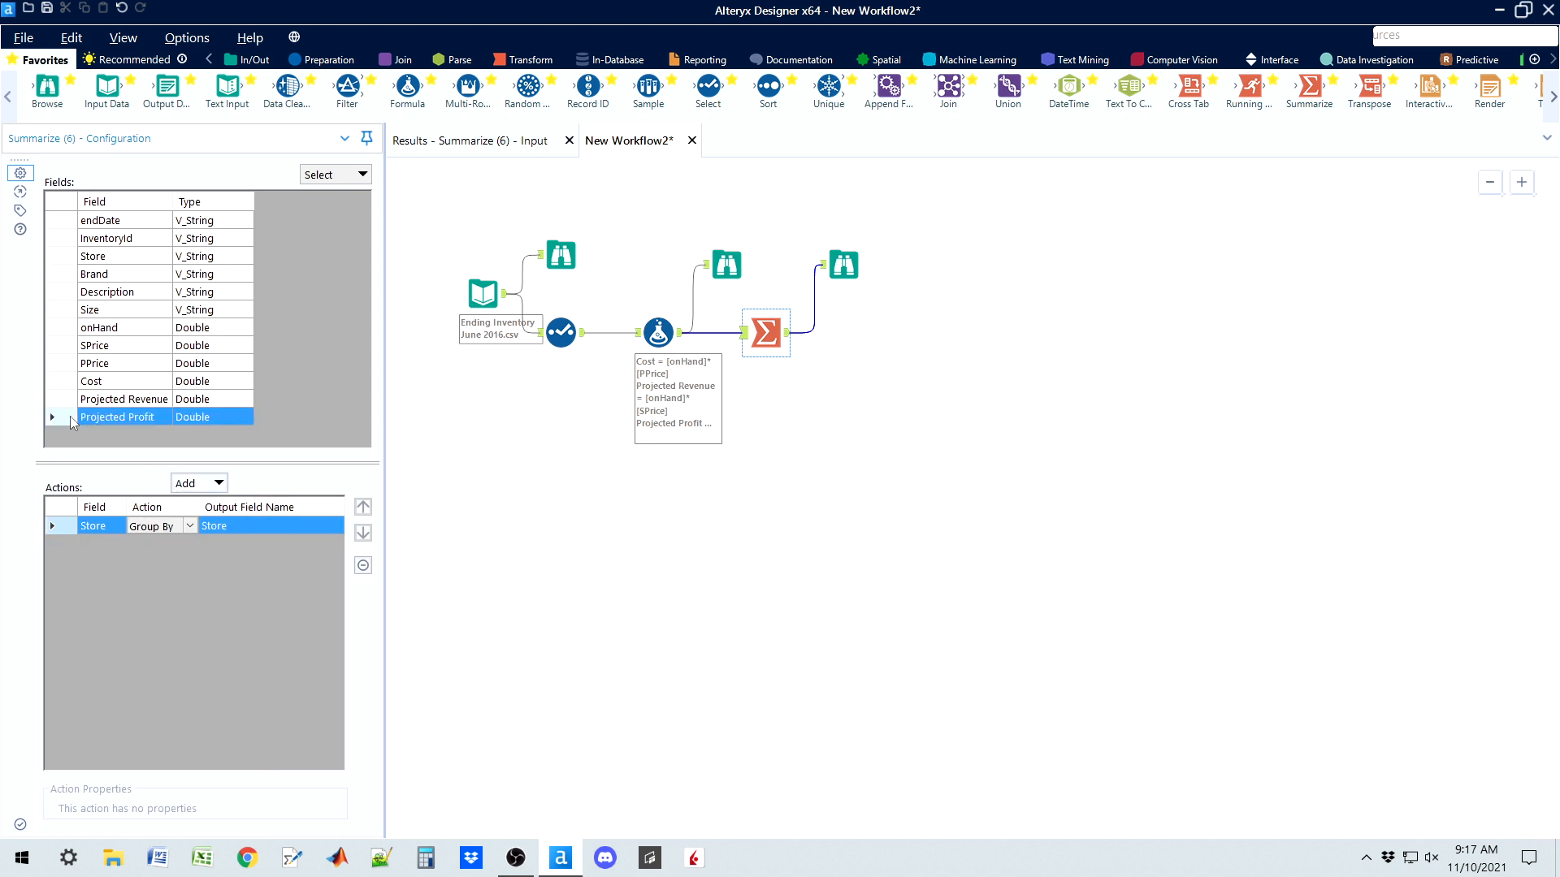
pyautogui.click(199, 484)
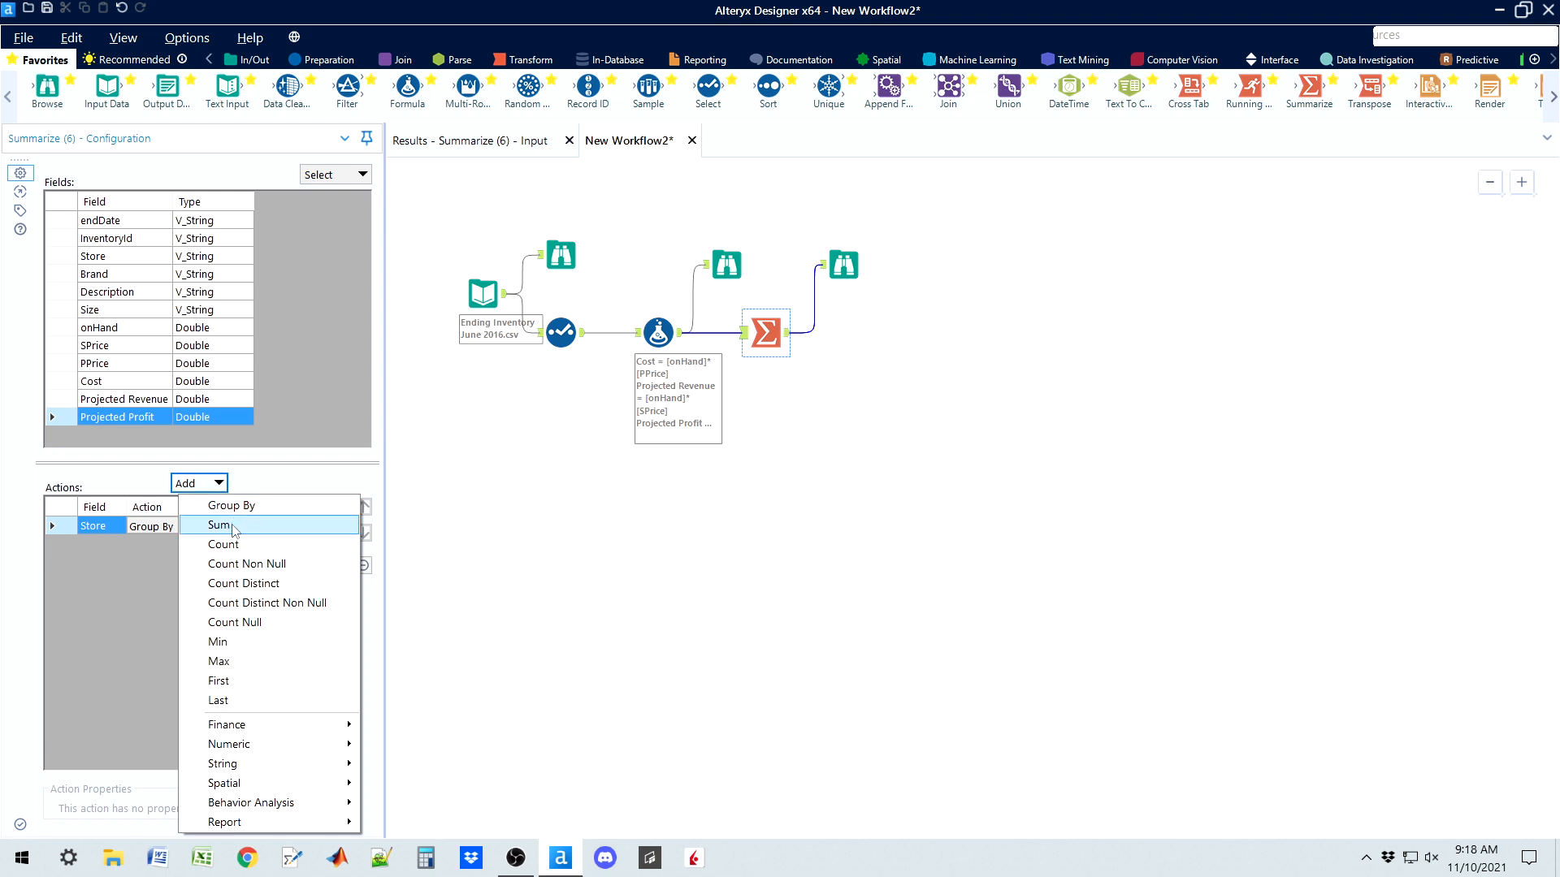
pyautogui.click(233, 527)
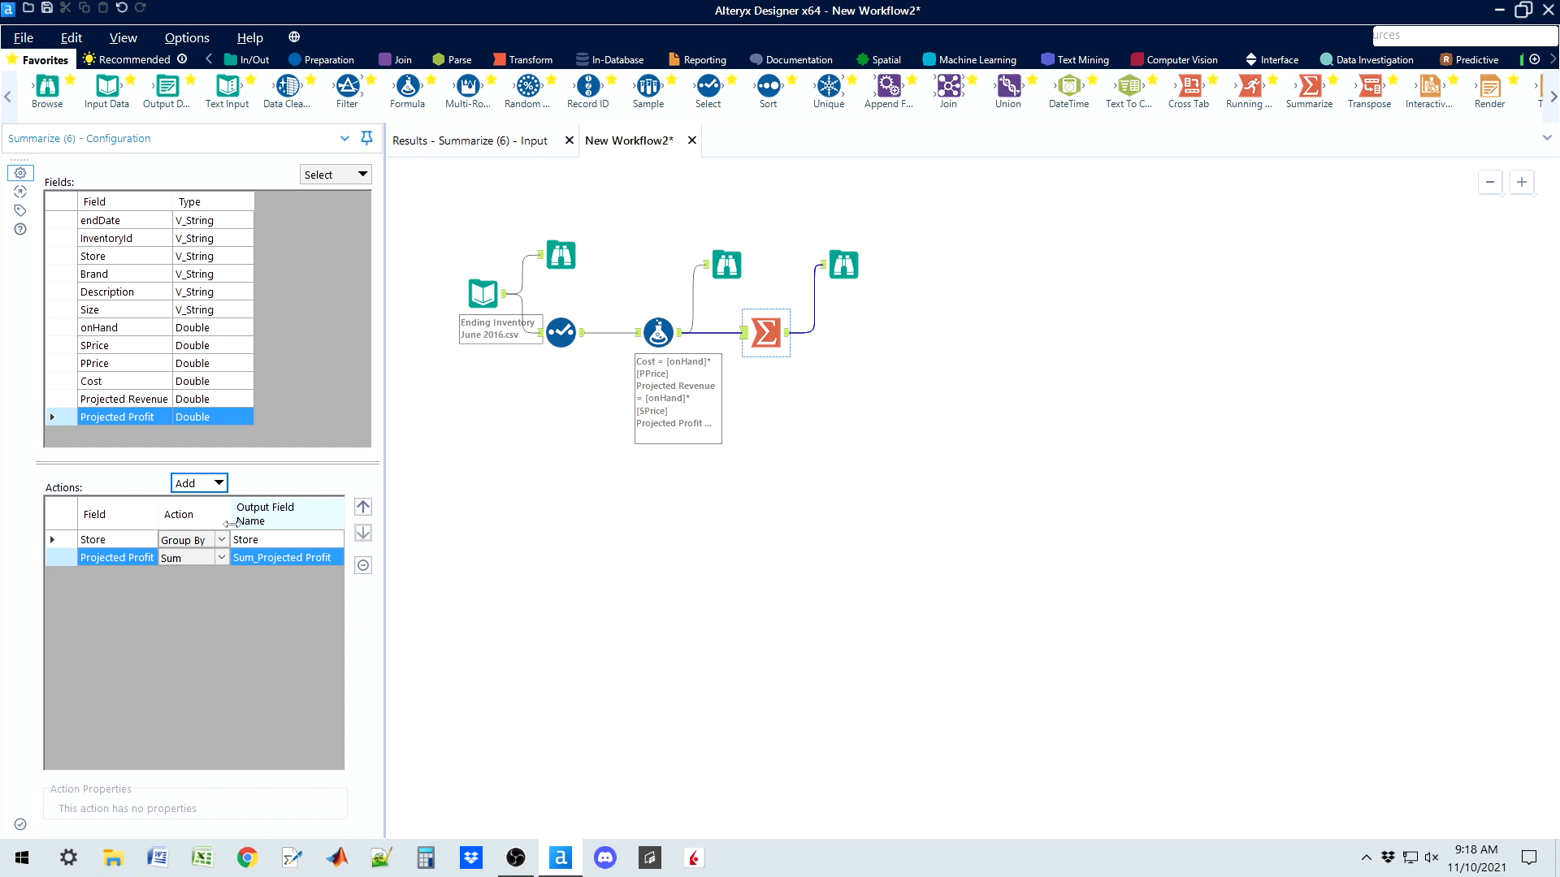
pyautogui.click(219, 485)
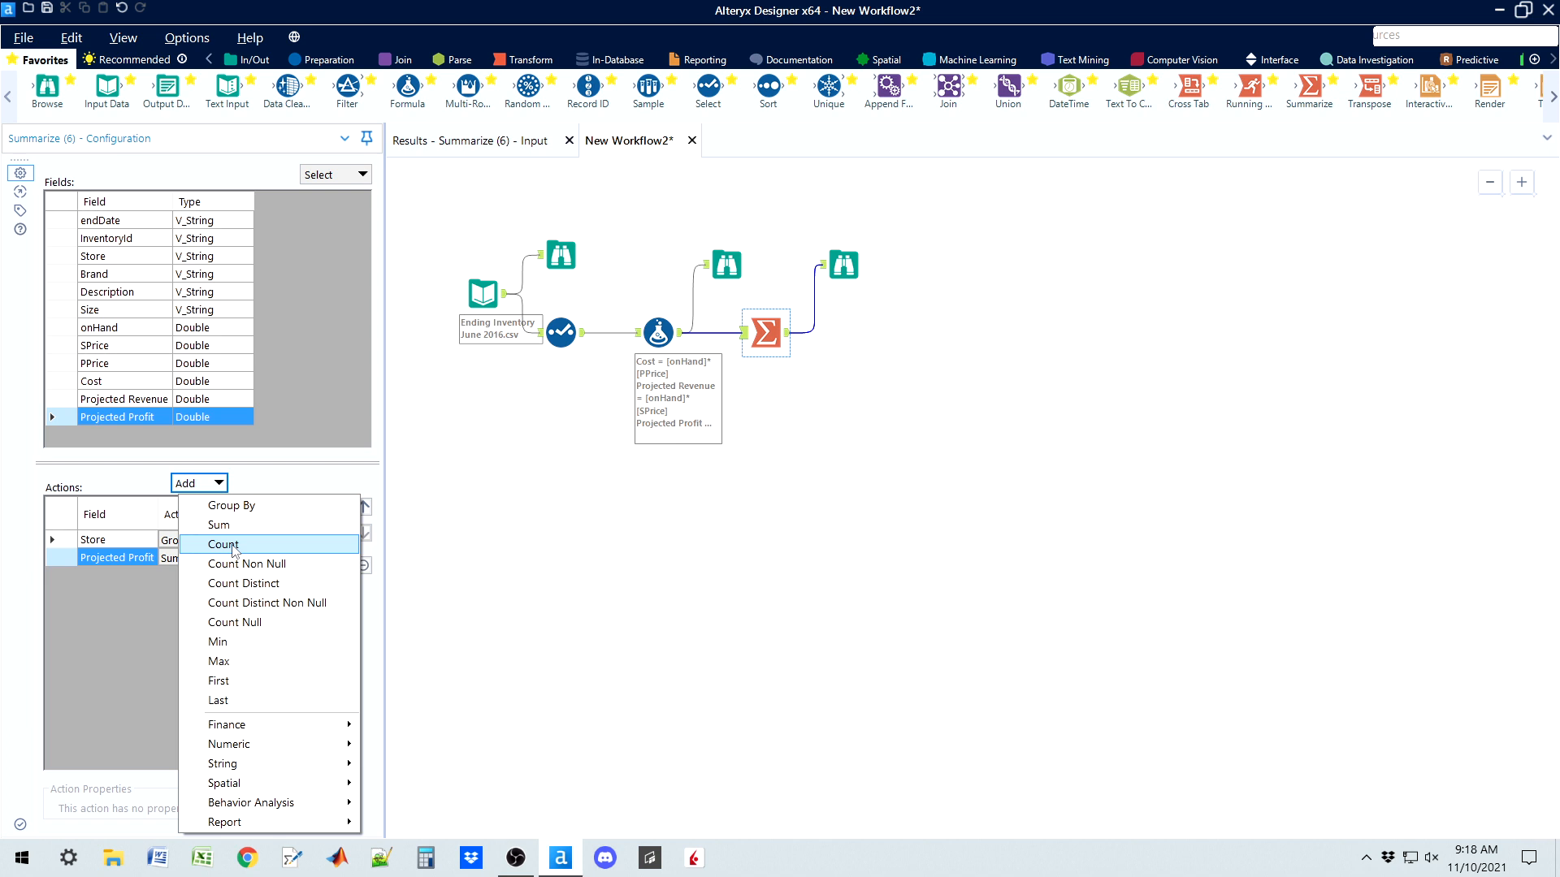
pyautogui.click(235, 550)
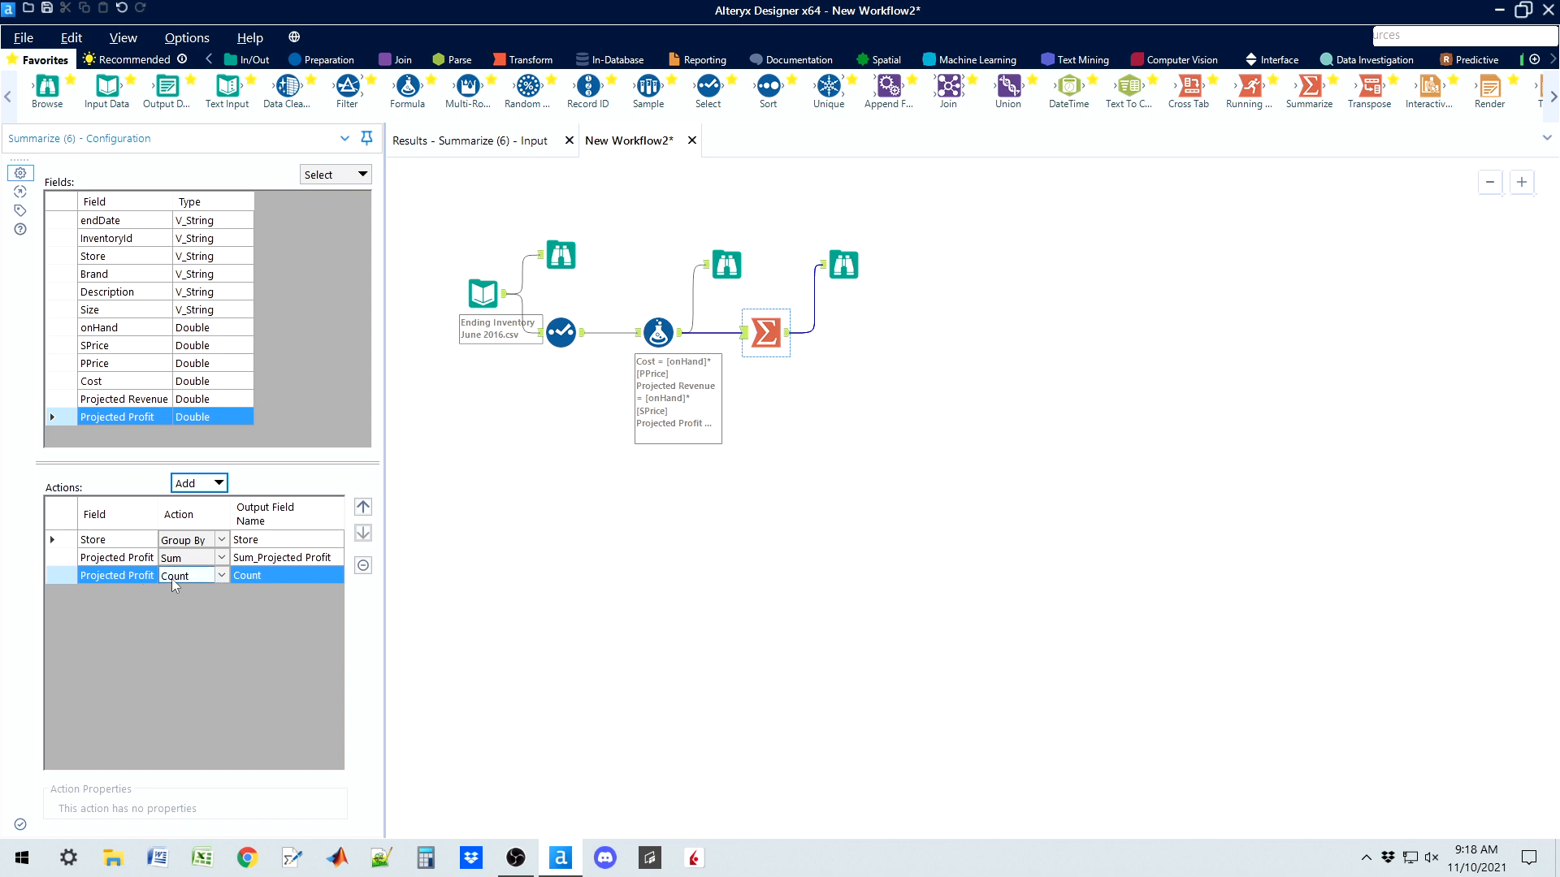
# Examine individual inventory records in the Browse tool after the Formula tool, then return to the workflow canvas
pyautogui.click(728, 268)
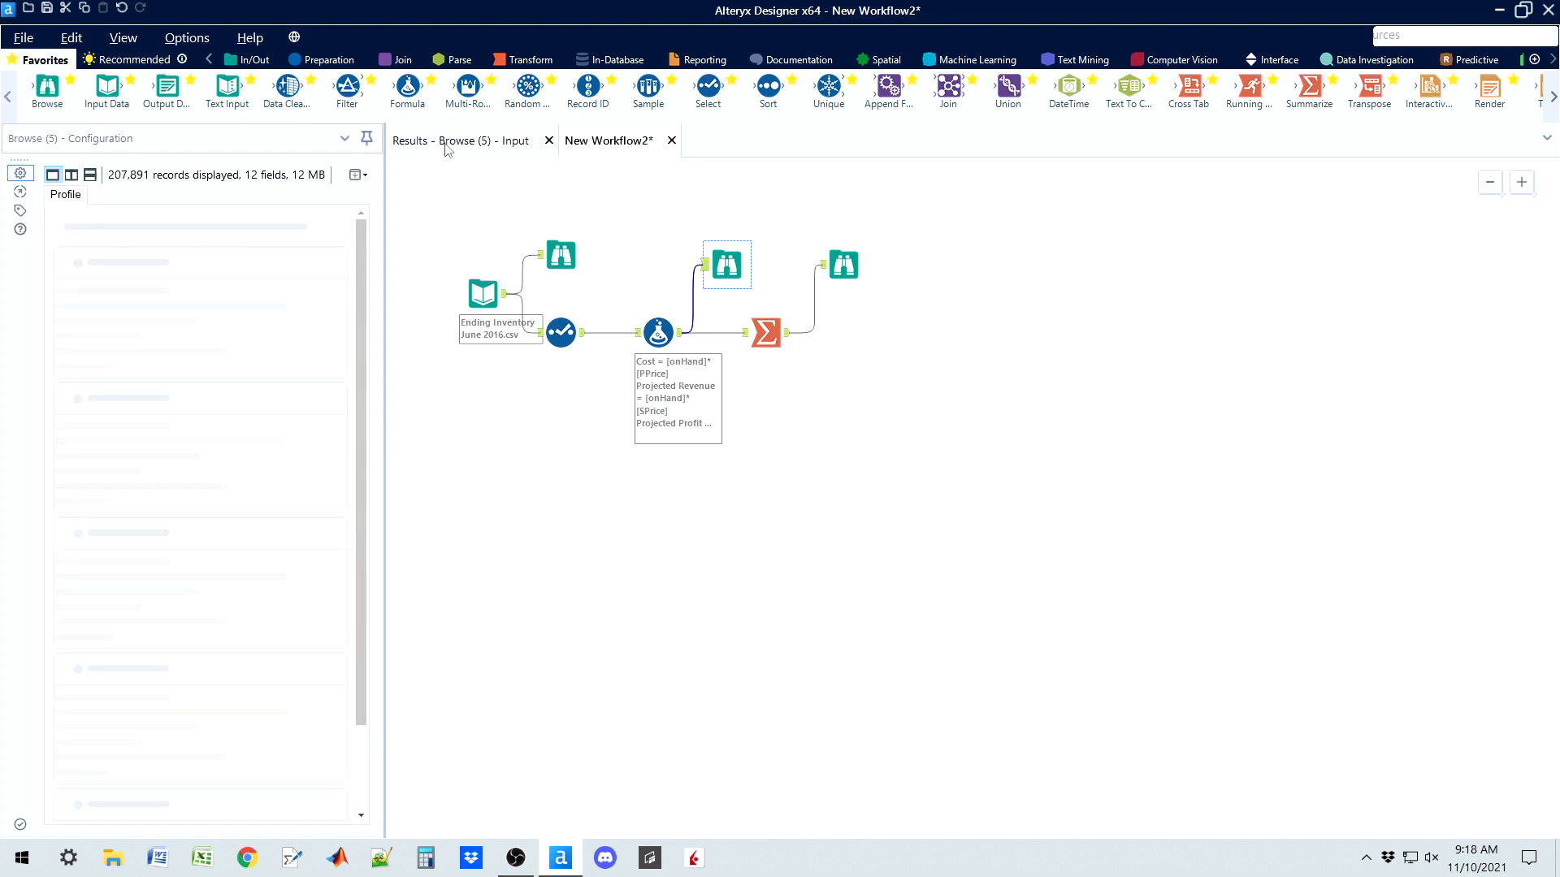
pyautogui.click(449, 143)
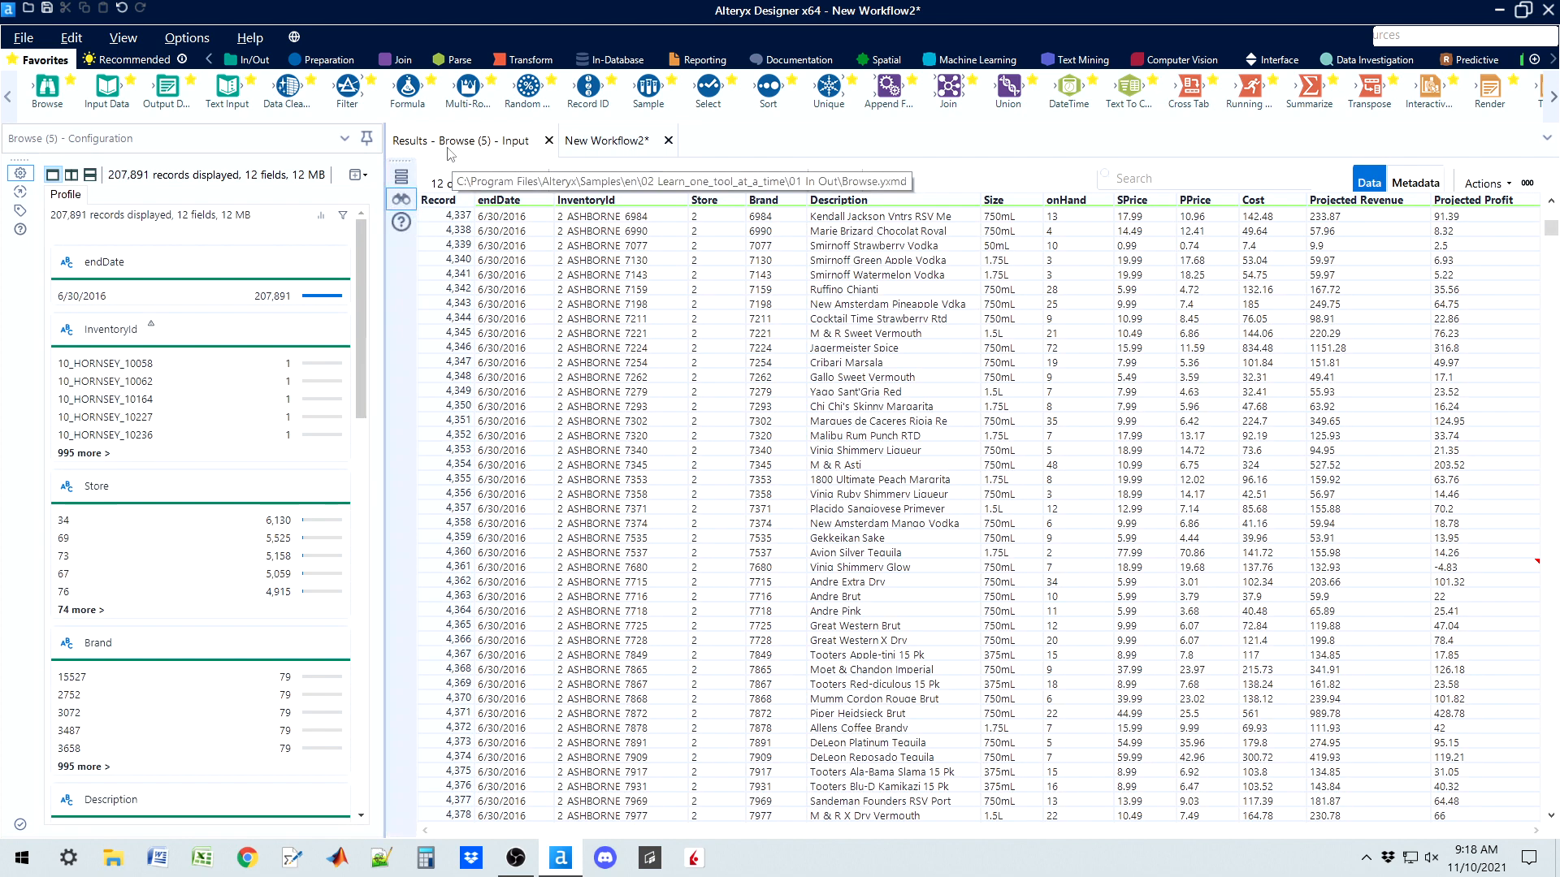
pyautogui.click(446, 216)
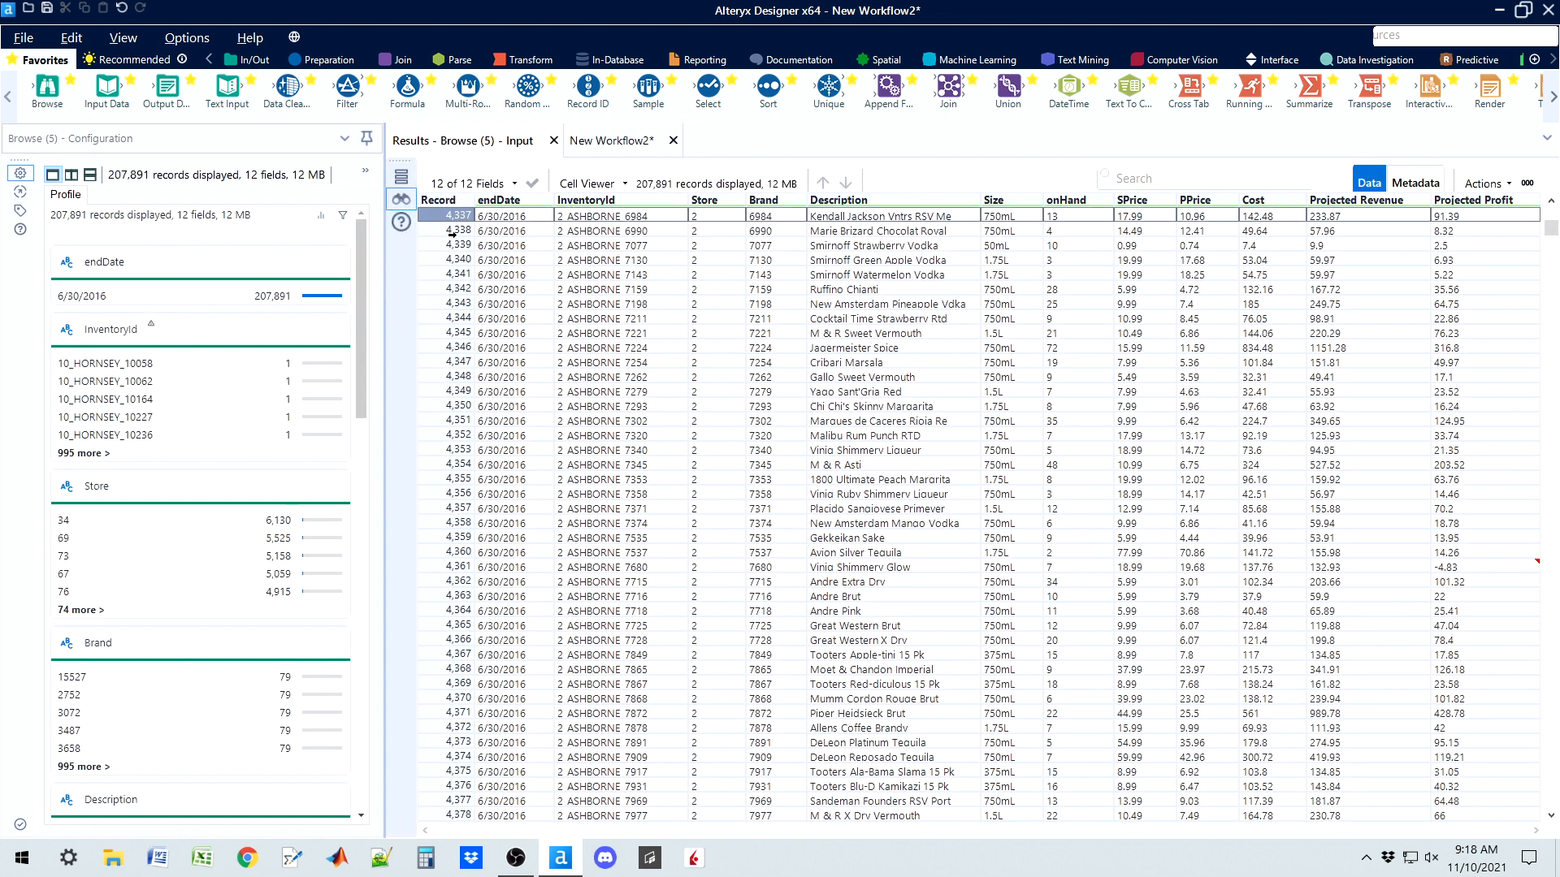
pyautogui.click(445, 231)
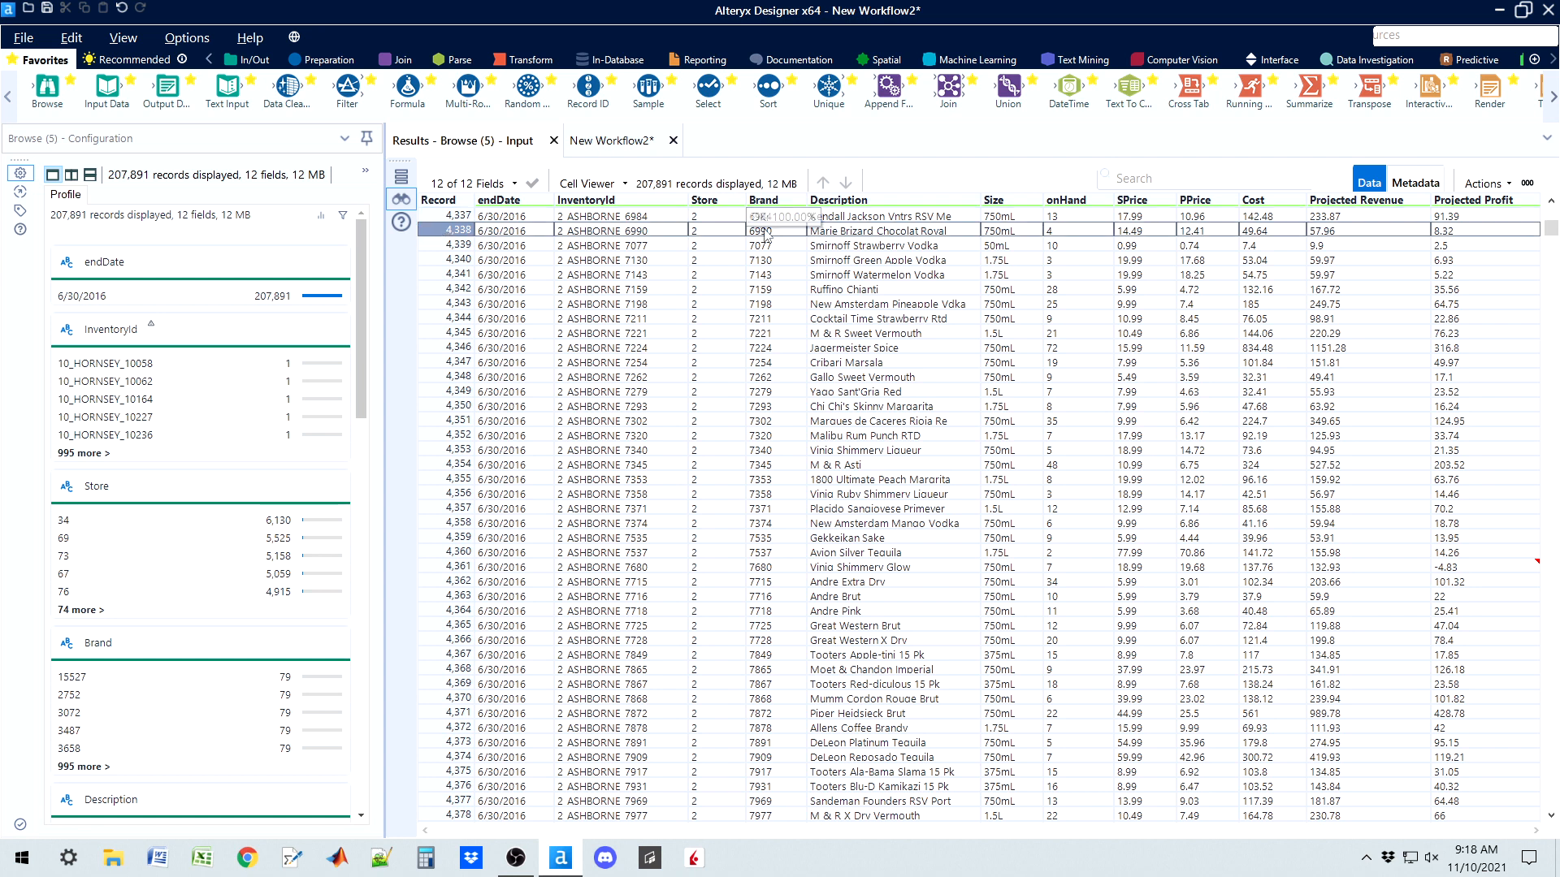
pyautogui.click(457, 244)
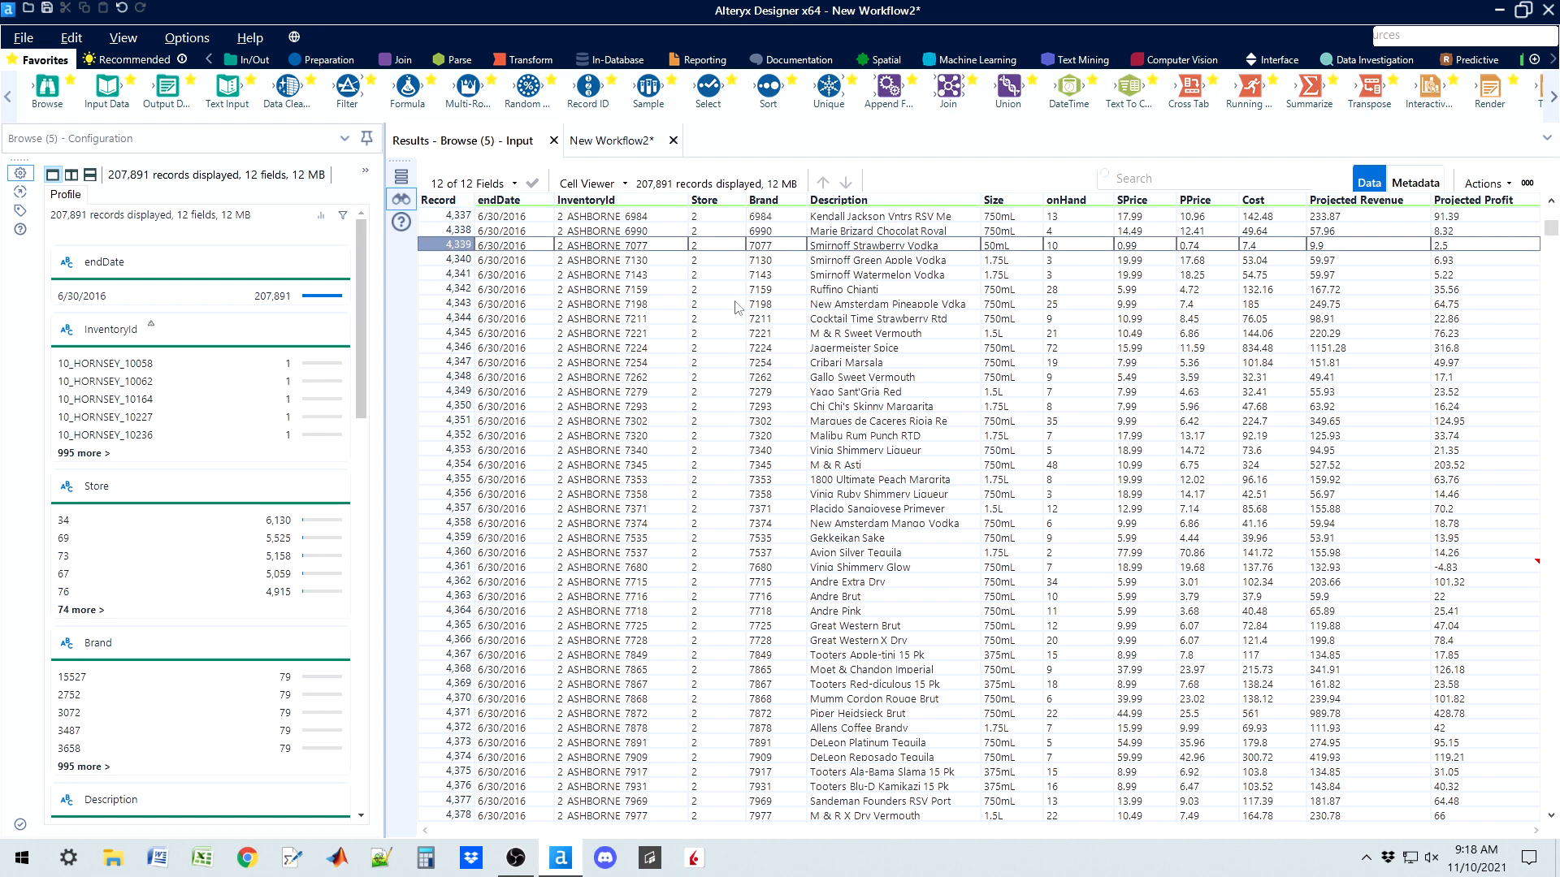
pyautogui.click(601, 145)
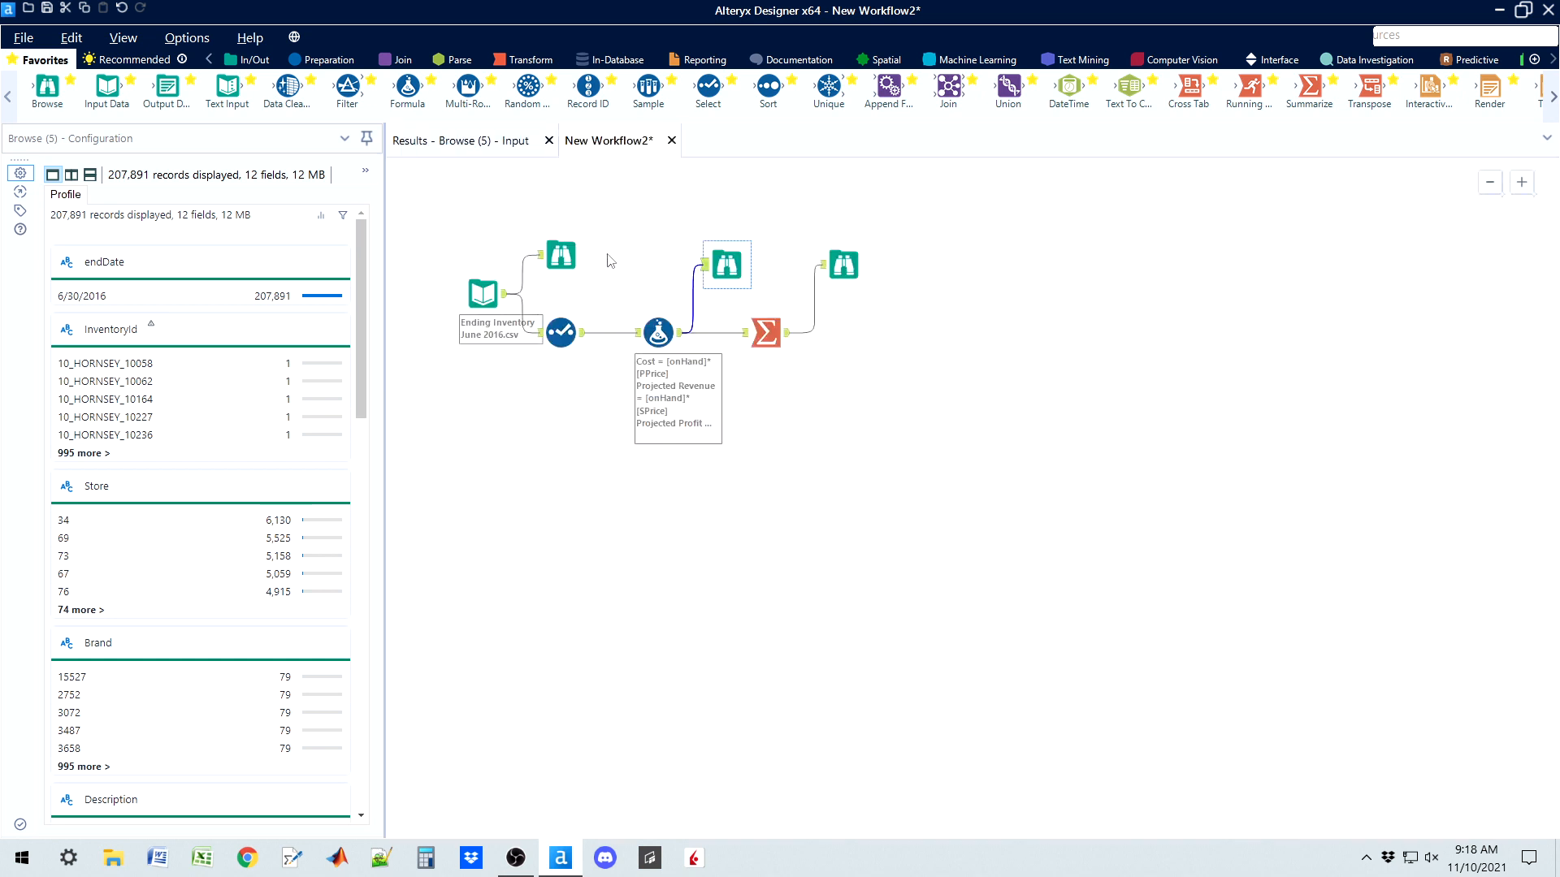
# Add a Sum action for the onHand field in the Summarize tool
pyautogui.click(764, 342)
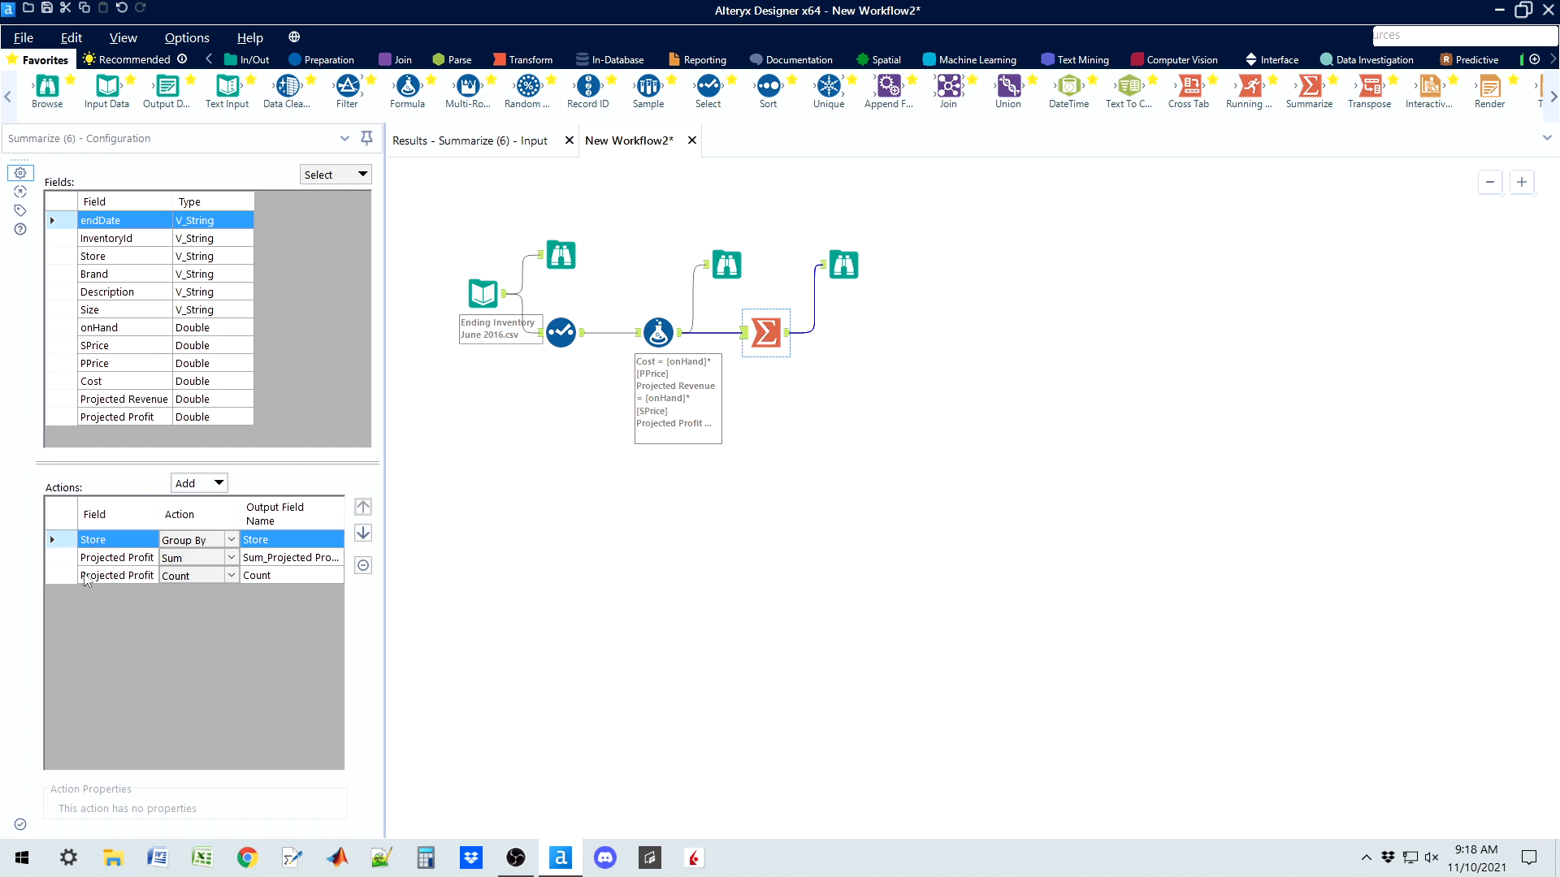
pyautogui.click(71, 331)
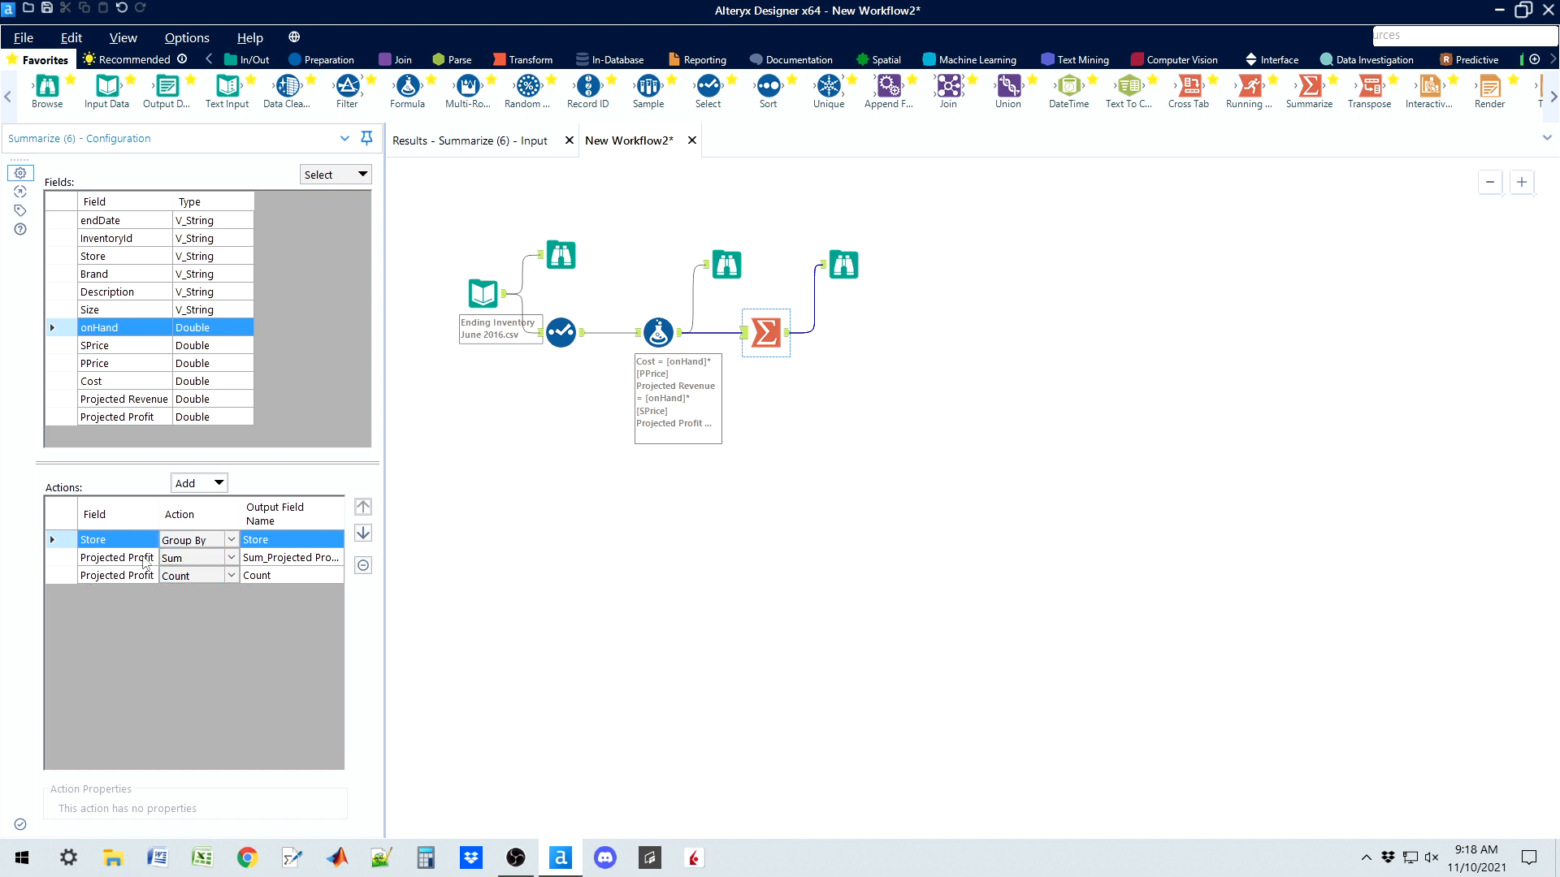
pyautogui.click(172, 576)
pyautogui.click(219, 486)
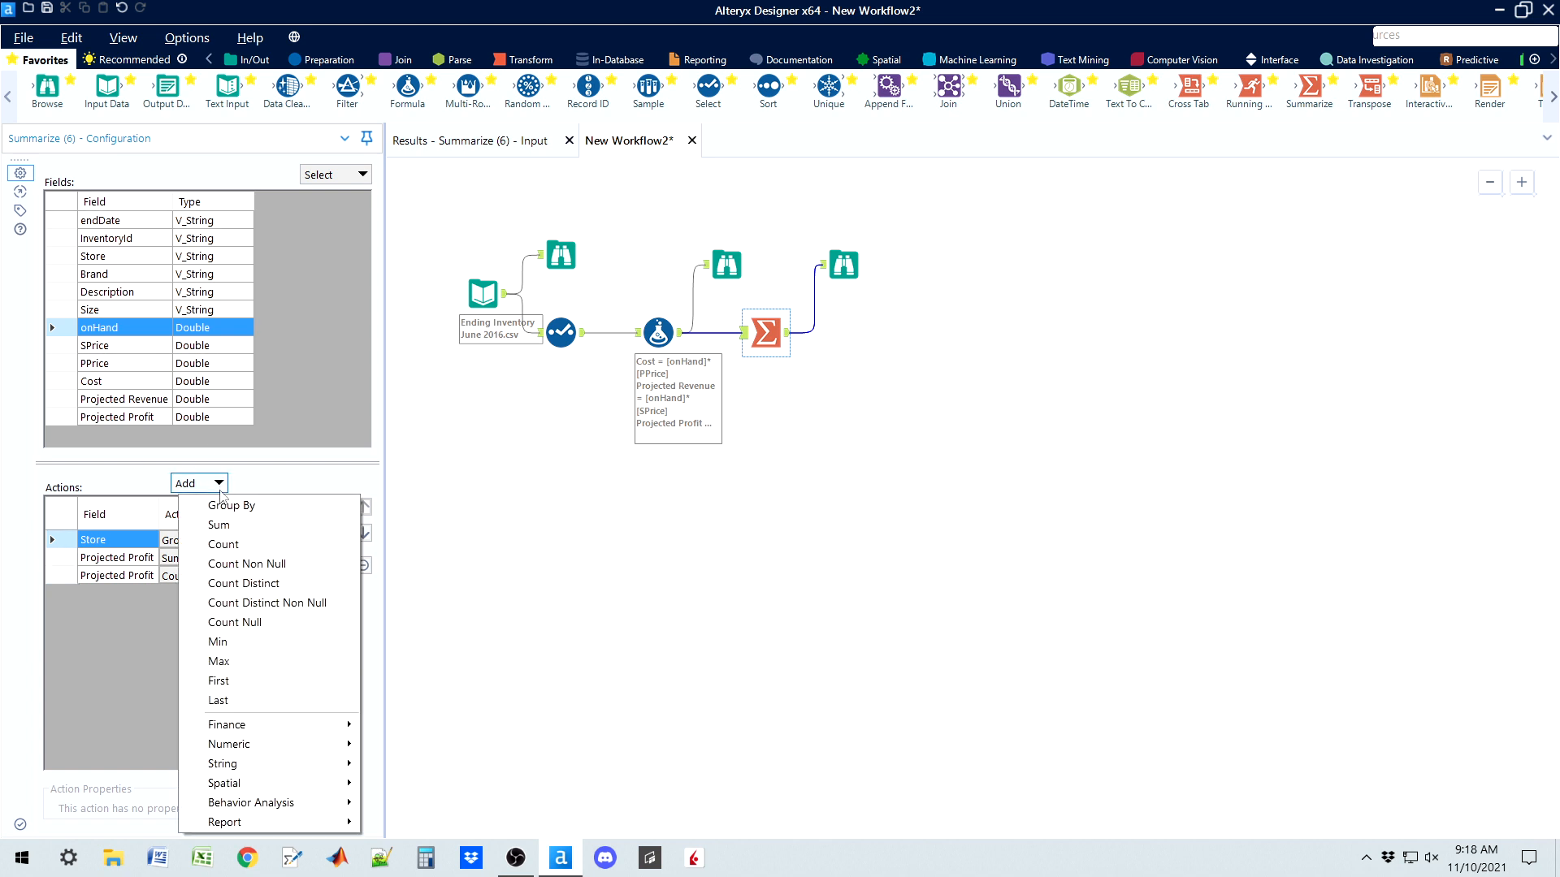
pyautogui.click(230, 524)
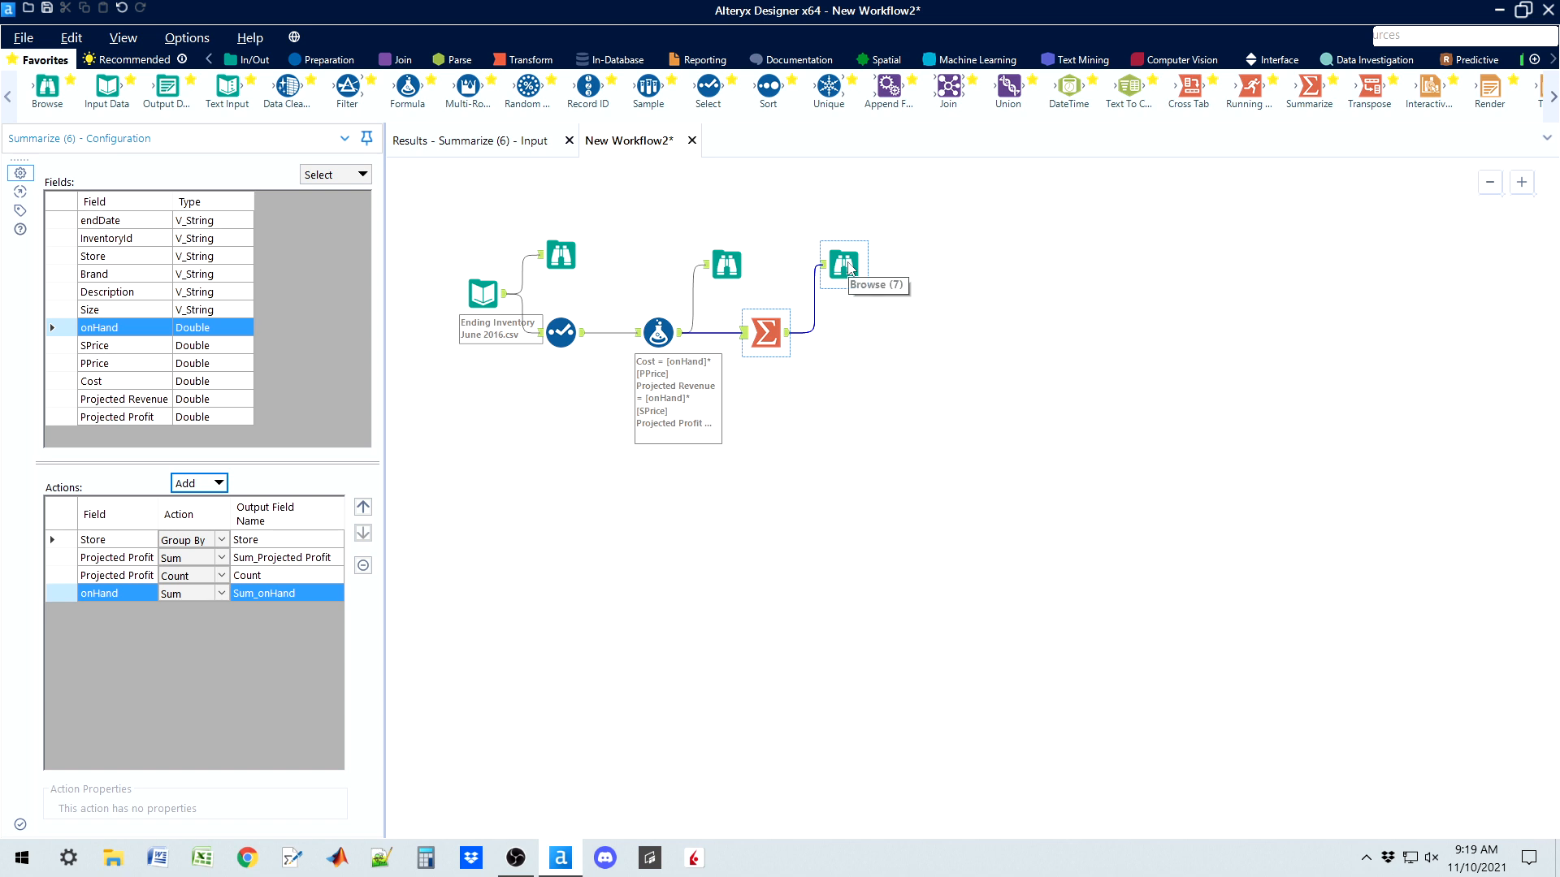
# Run the workflow and examine the Store, Sum_Projected Profit, Count and Sum_onHand columns in the Browse tool after the Summarize tool
pyautogui.hotkey('ctrl', 'r')
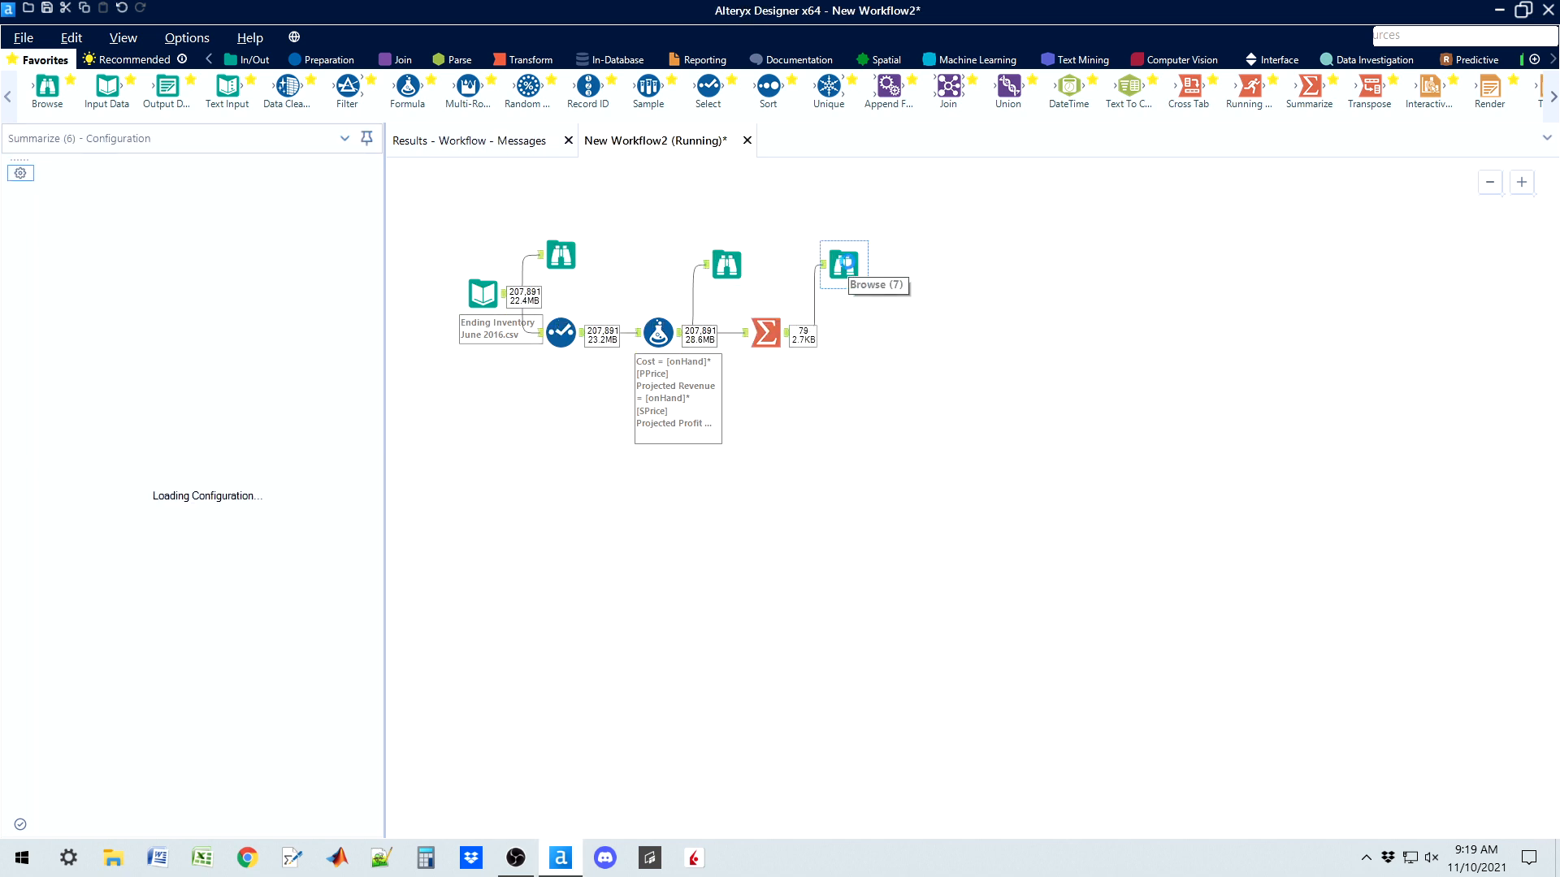
pyautogui.click(846, 270)
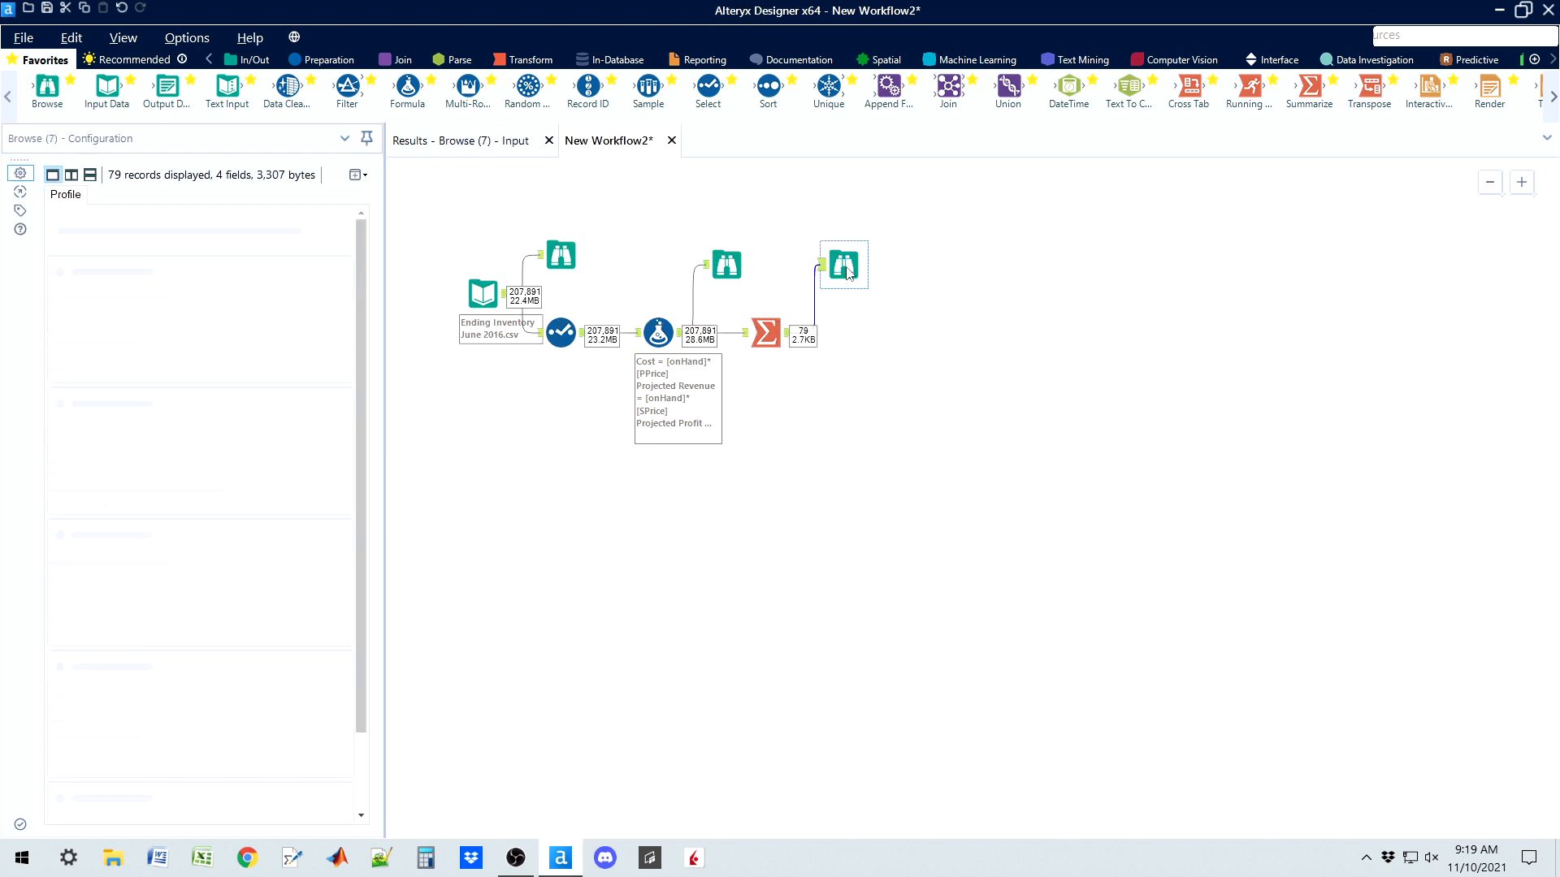
pyautogui.click(431, 147)
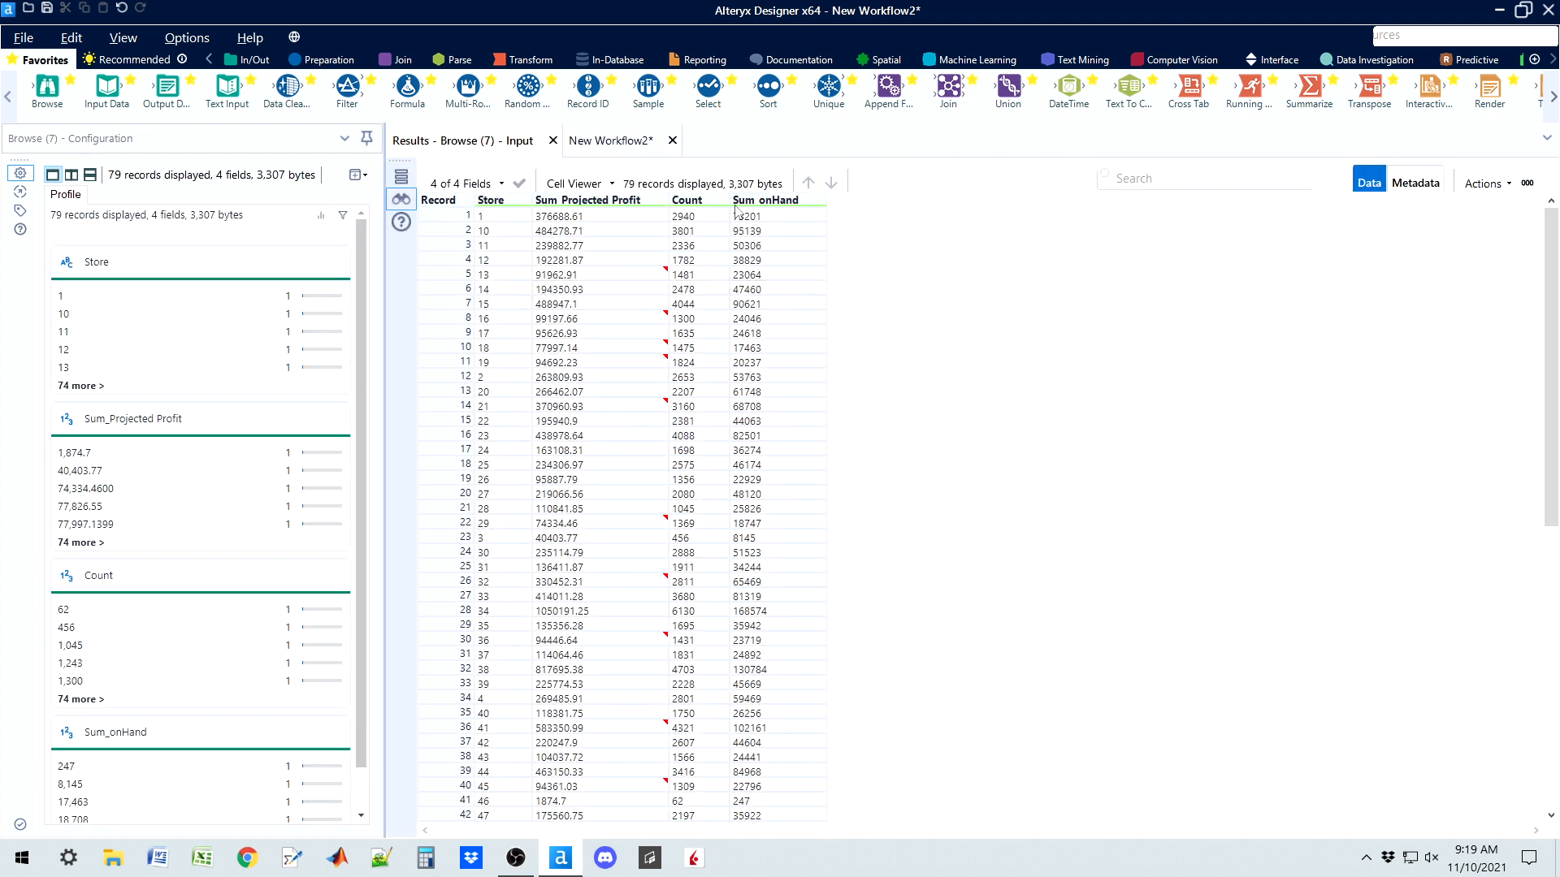
pyautogui.click(503, 218)
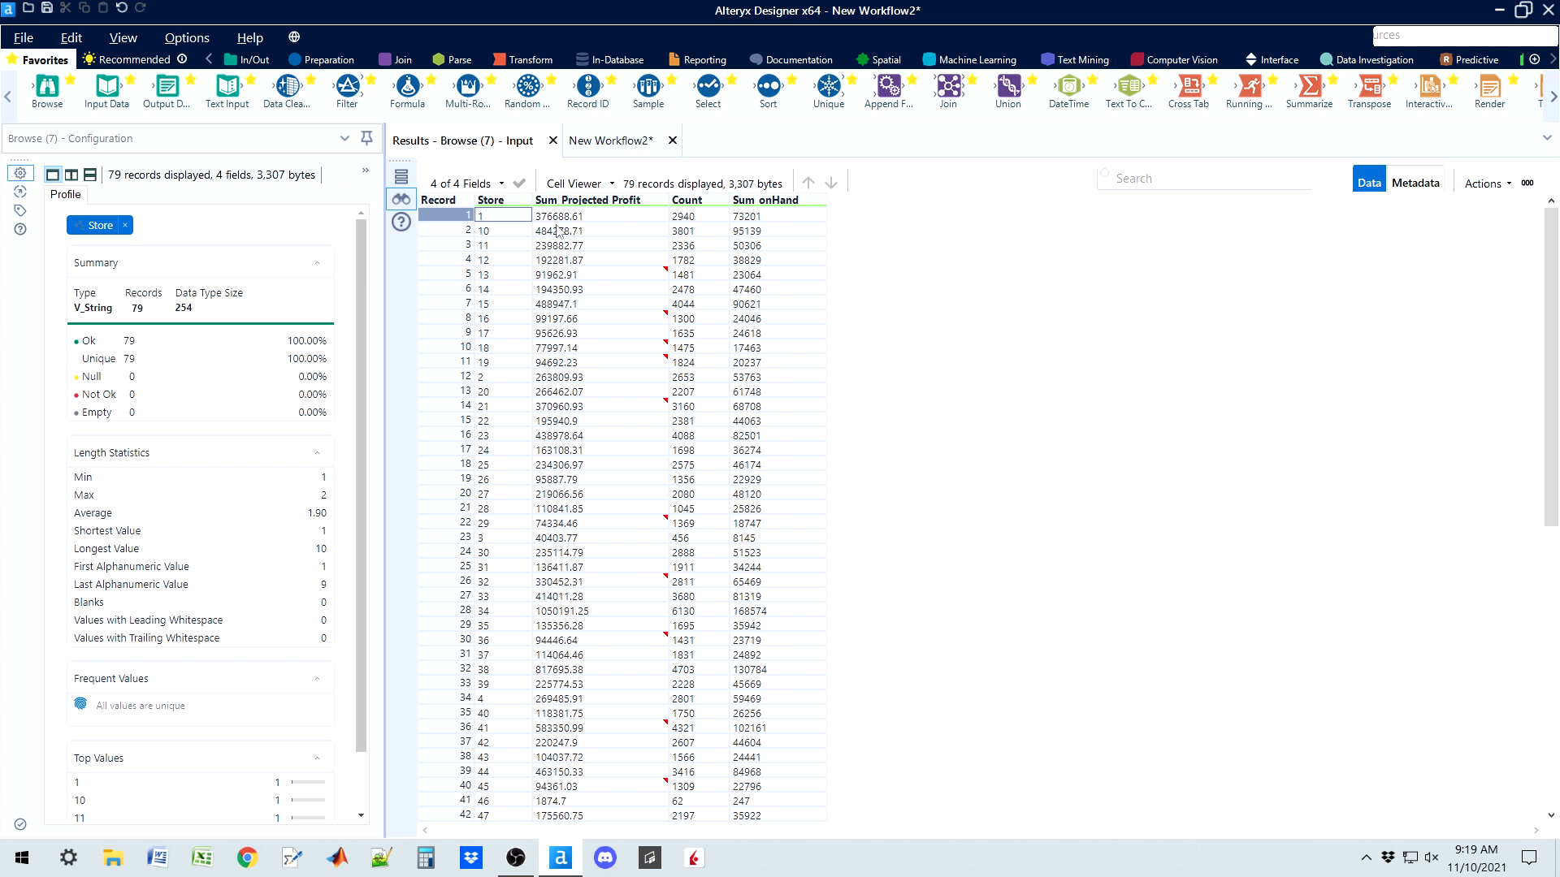
pyautogui.click(587, 220)
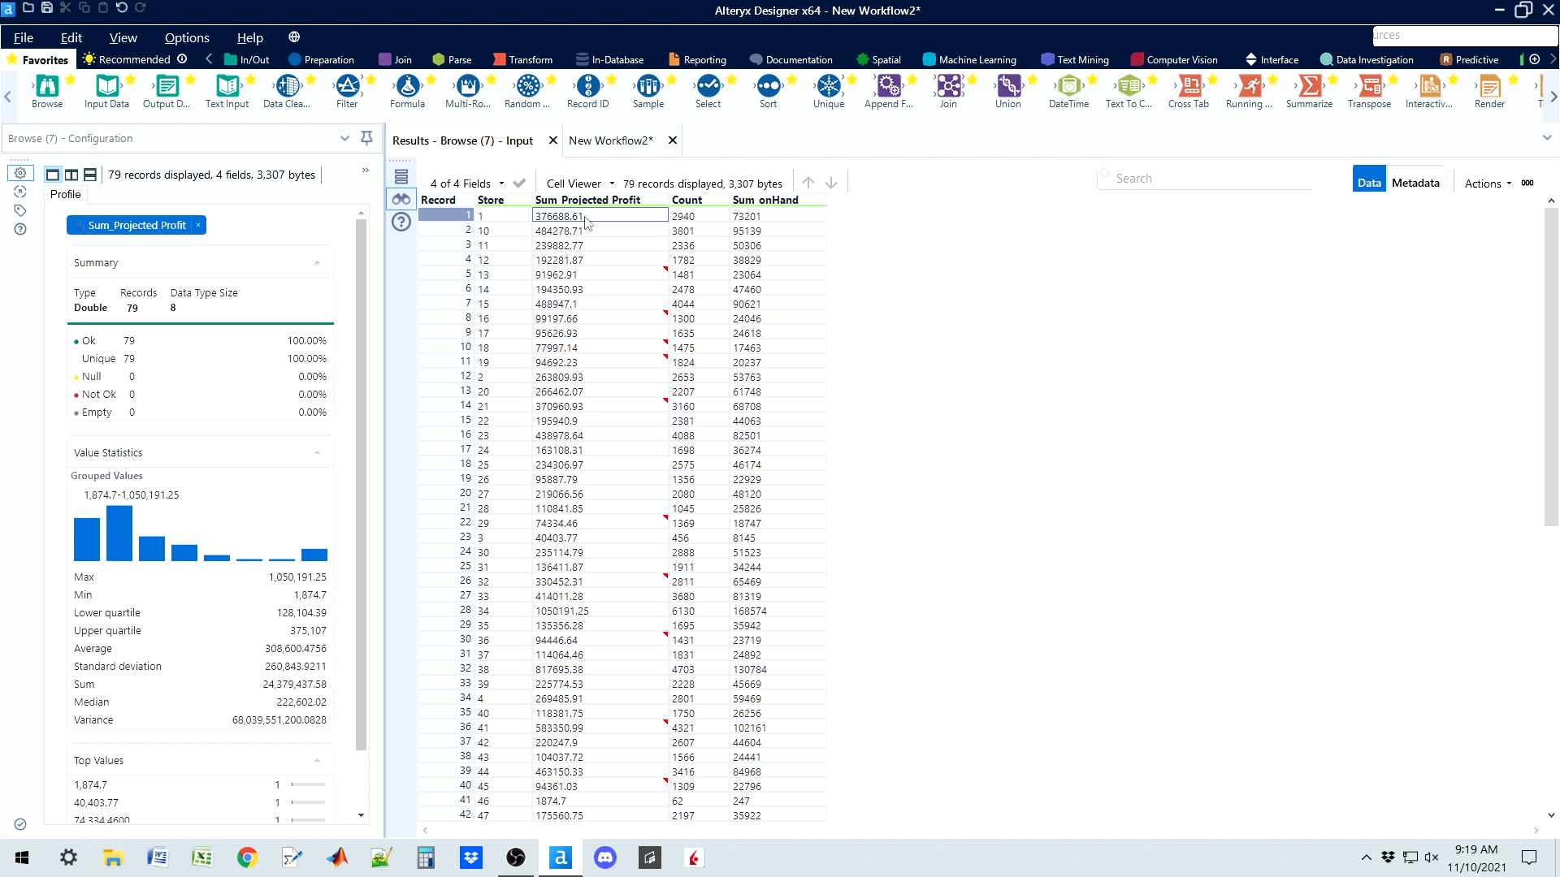
pyautogui.click(691, 221)
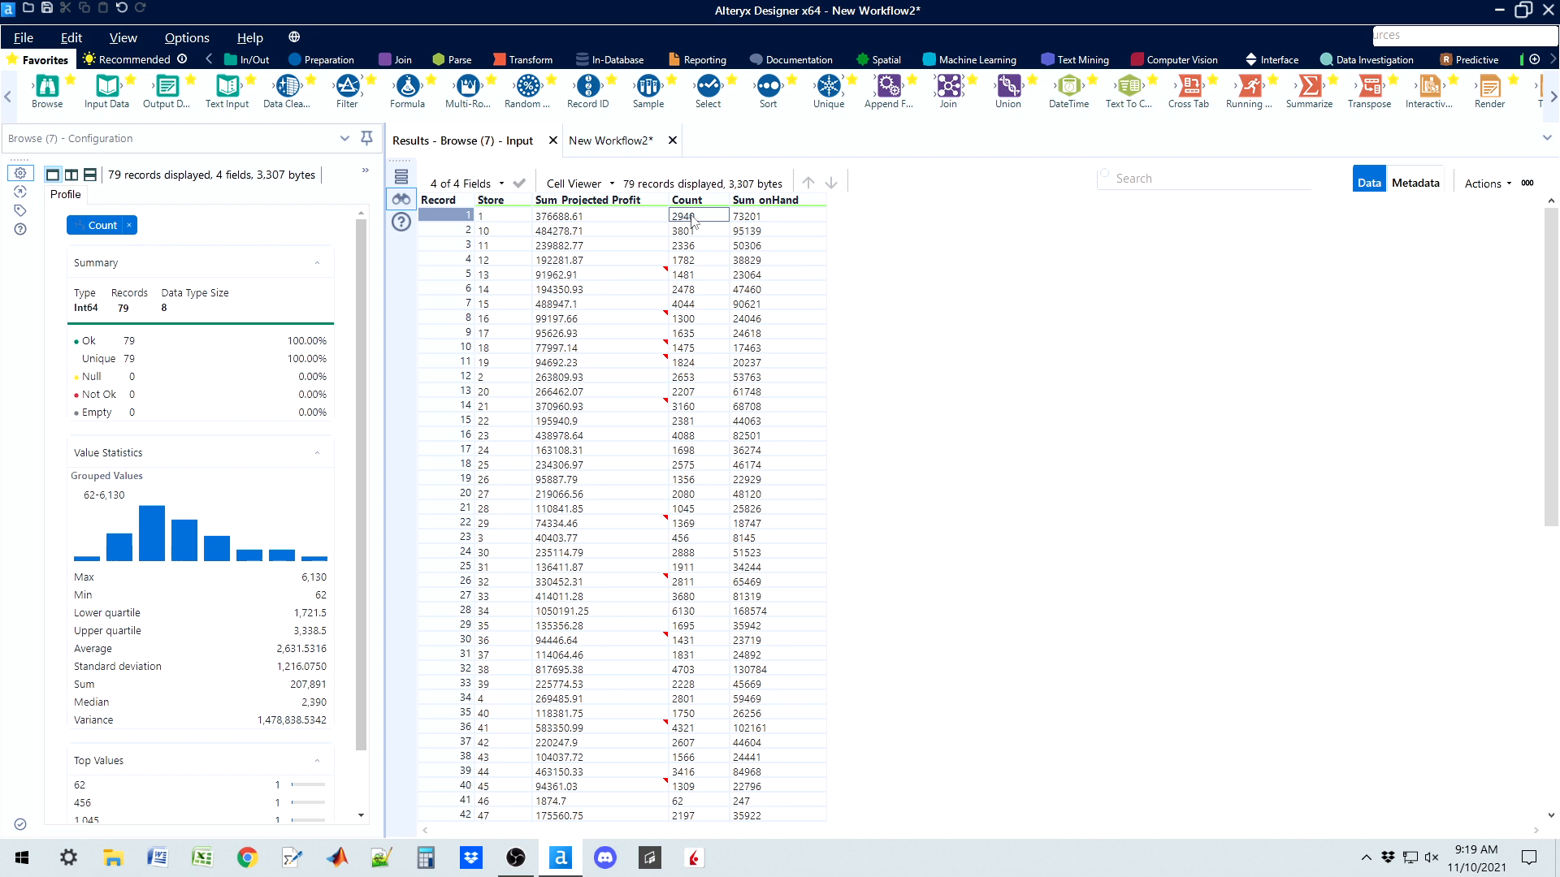
pyautogui.click(748, 221)
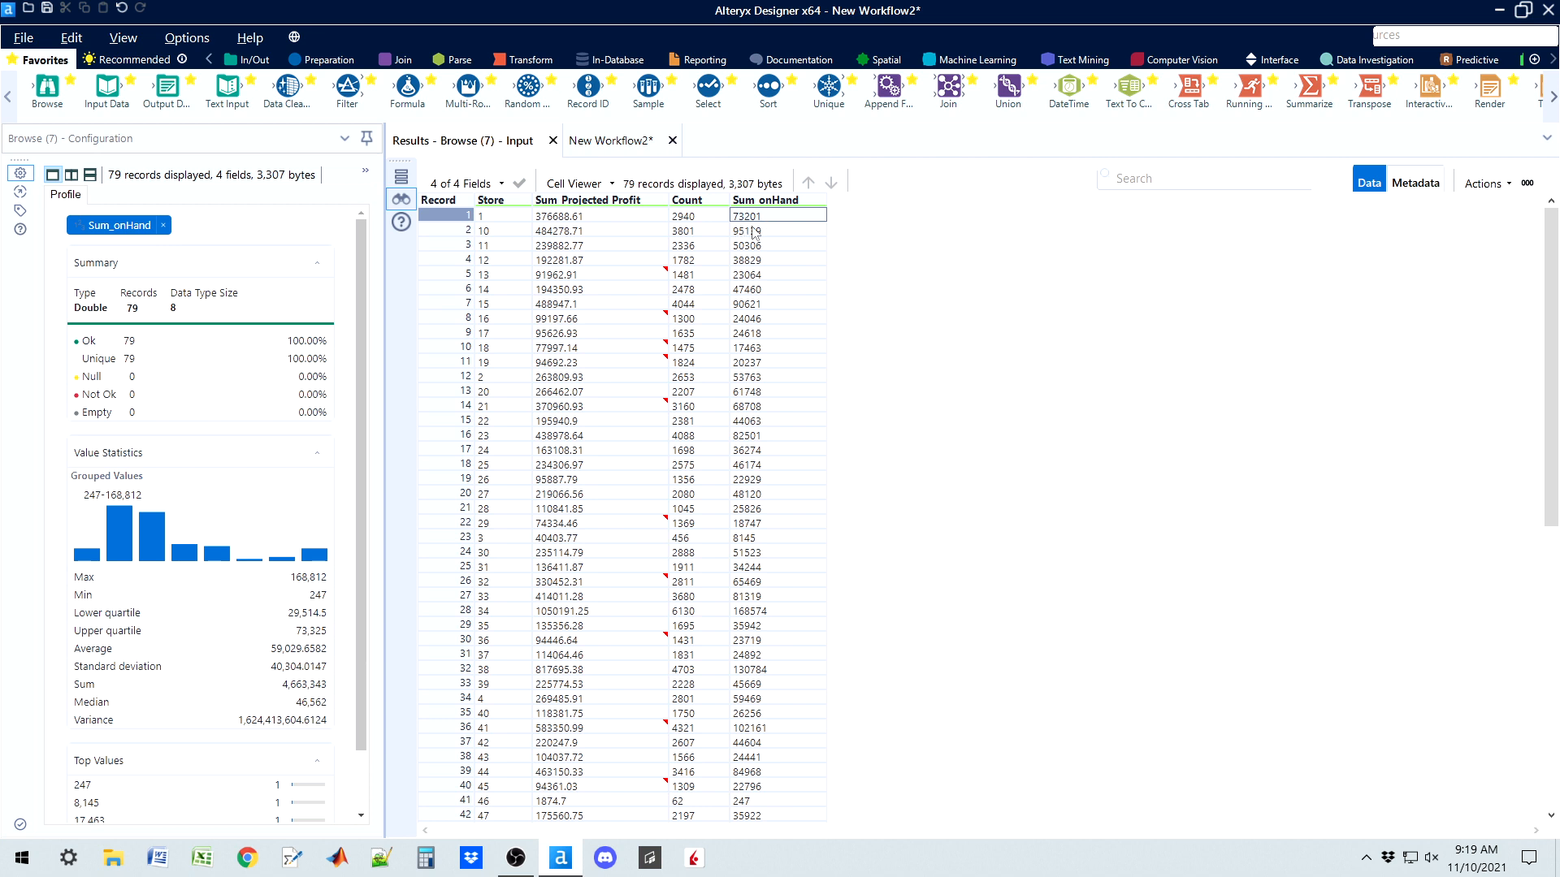
pyautogui.click(602, 215)
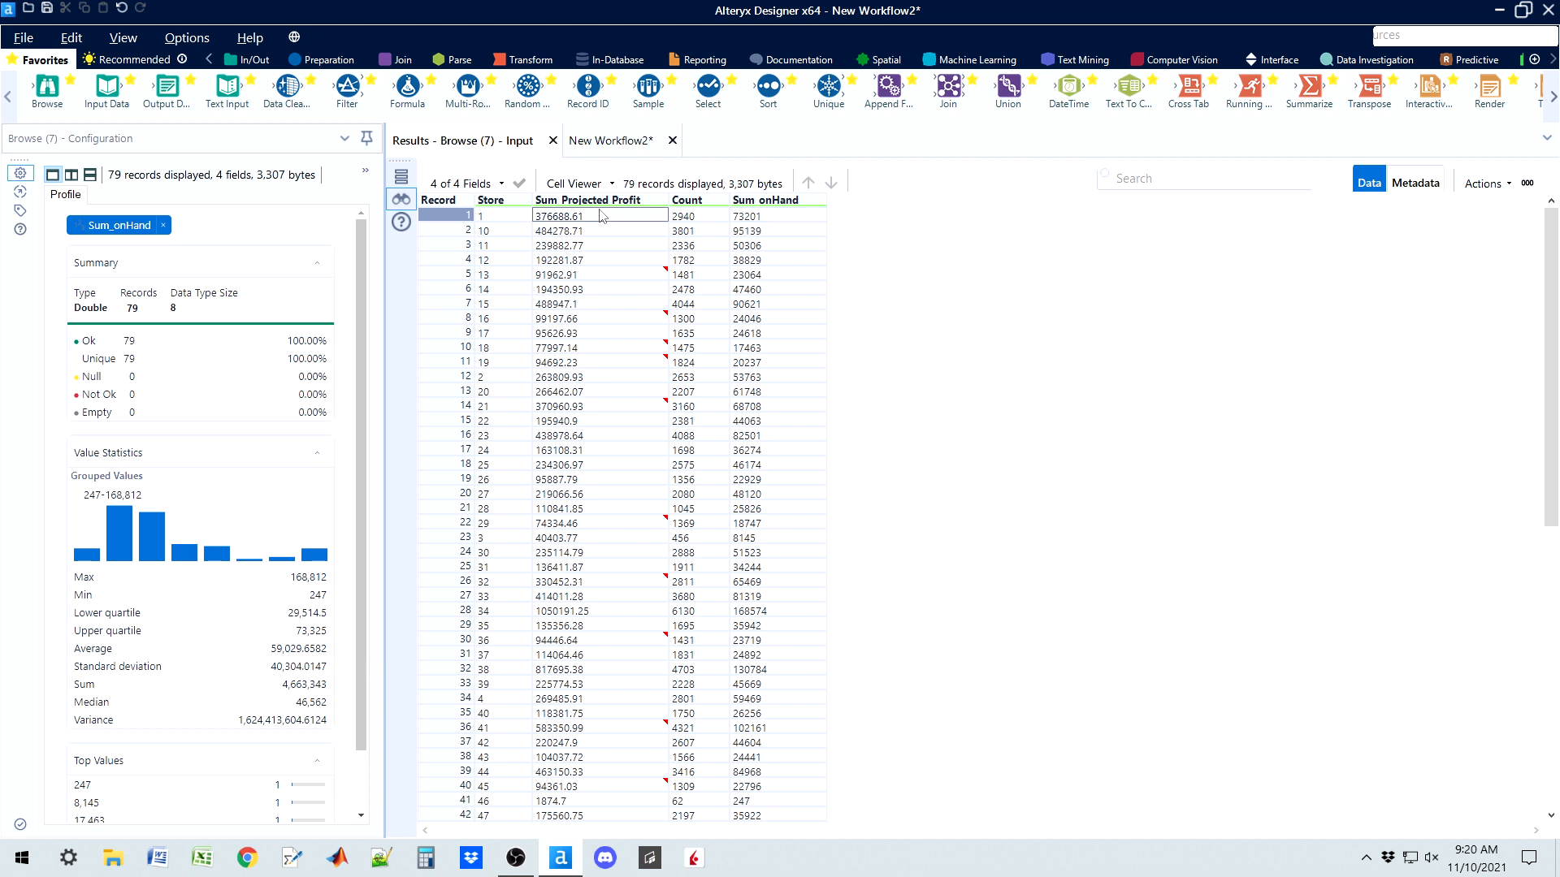
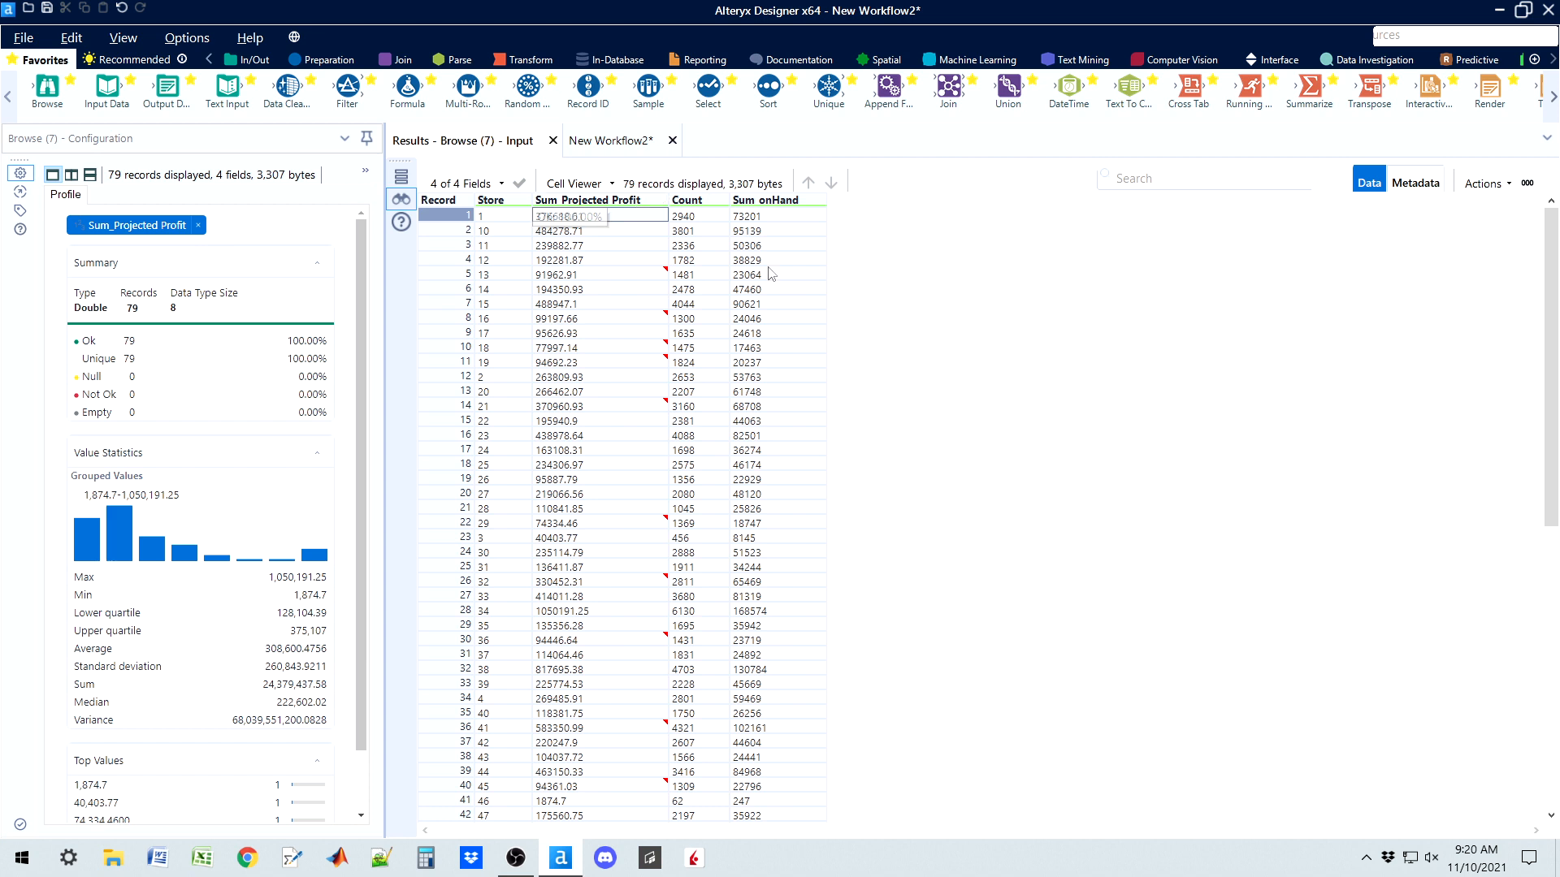
# Sort the Browse results by Sum_Projected Profit in descending order
pyautogui.click(664, 202)
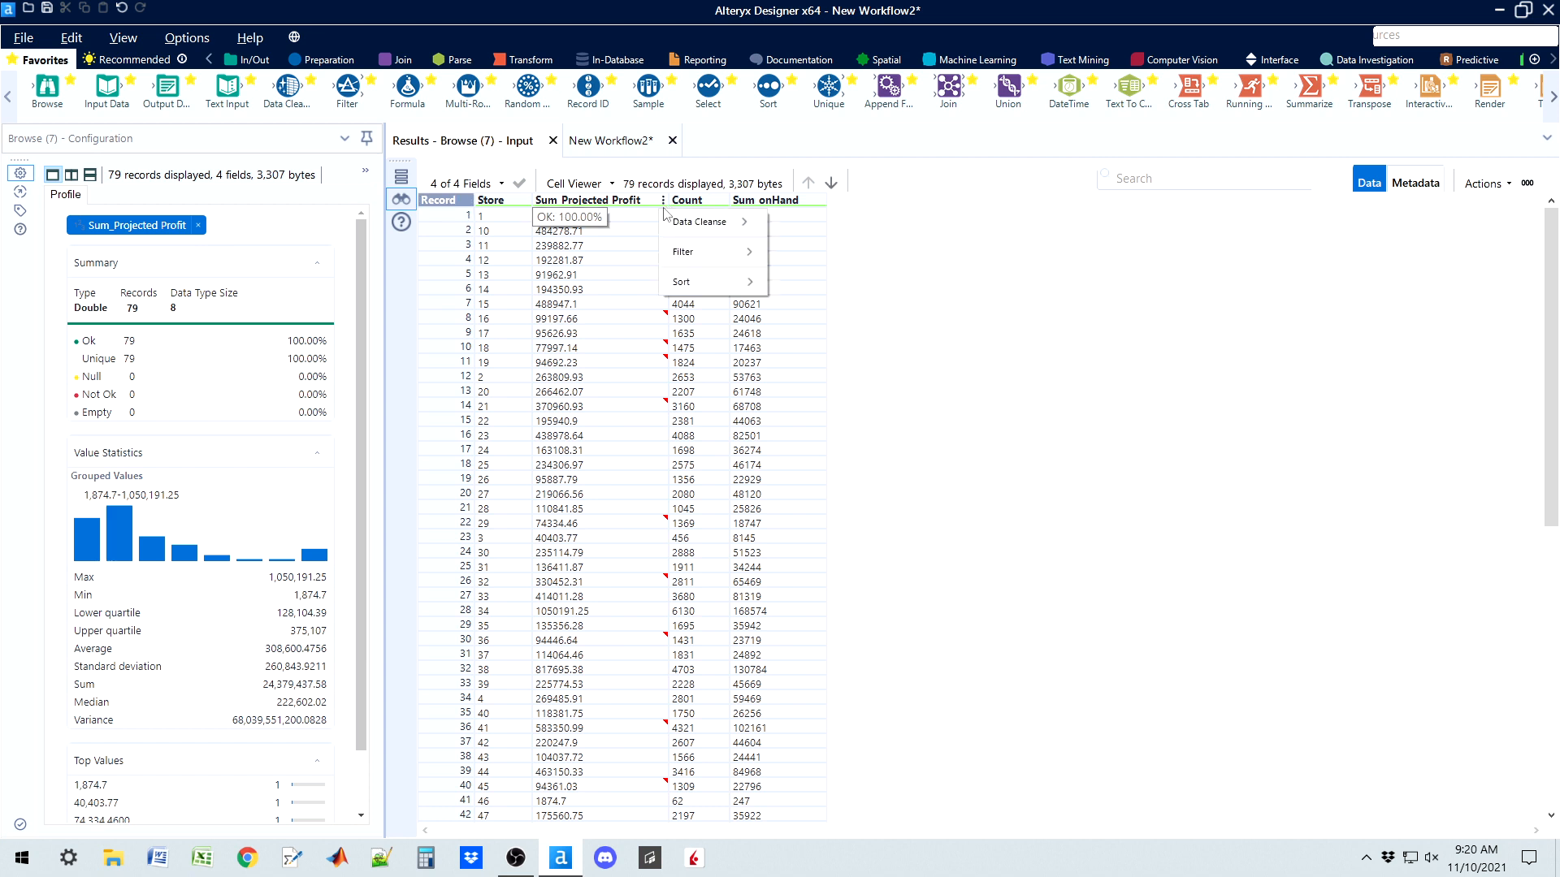
pyautogui.moveTo(685, 284)
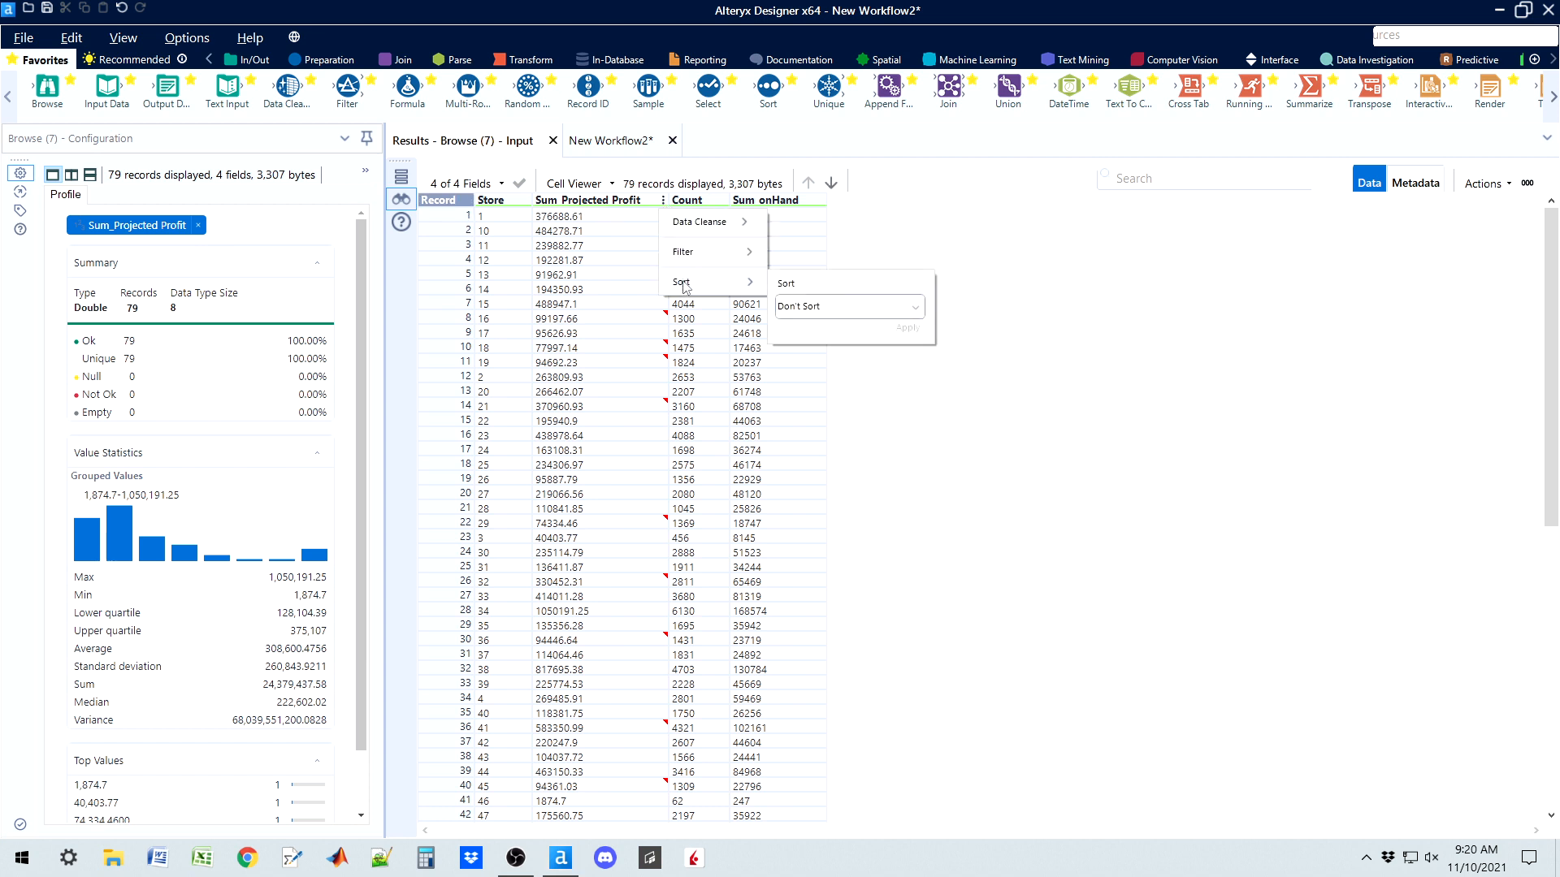
pyautogui.click(795, 284)
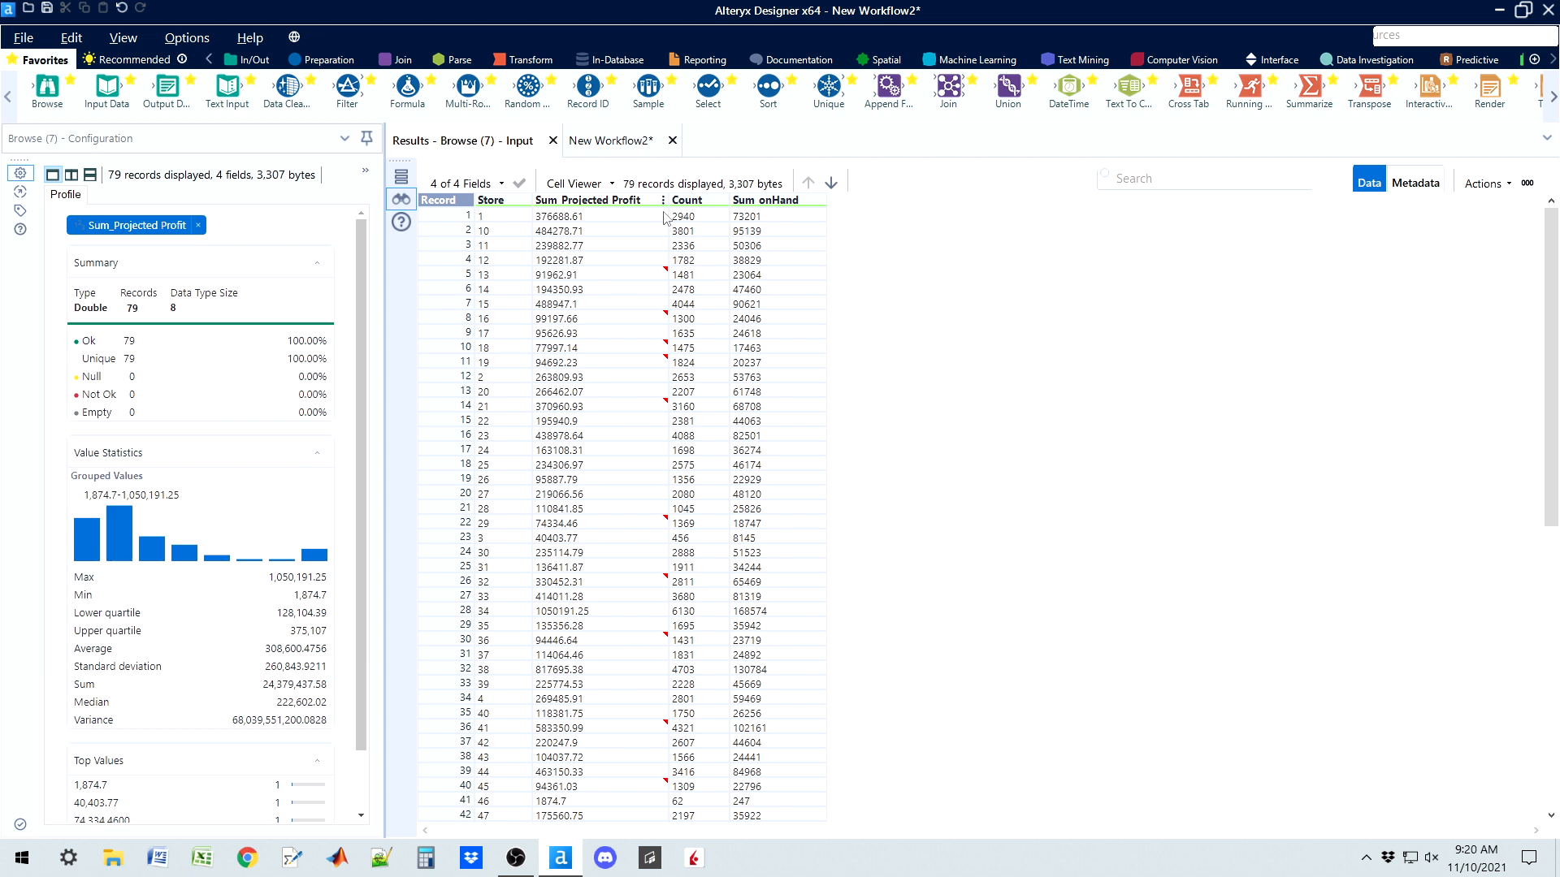
pyautogui.click(664, 203)
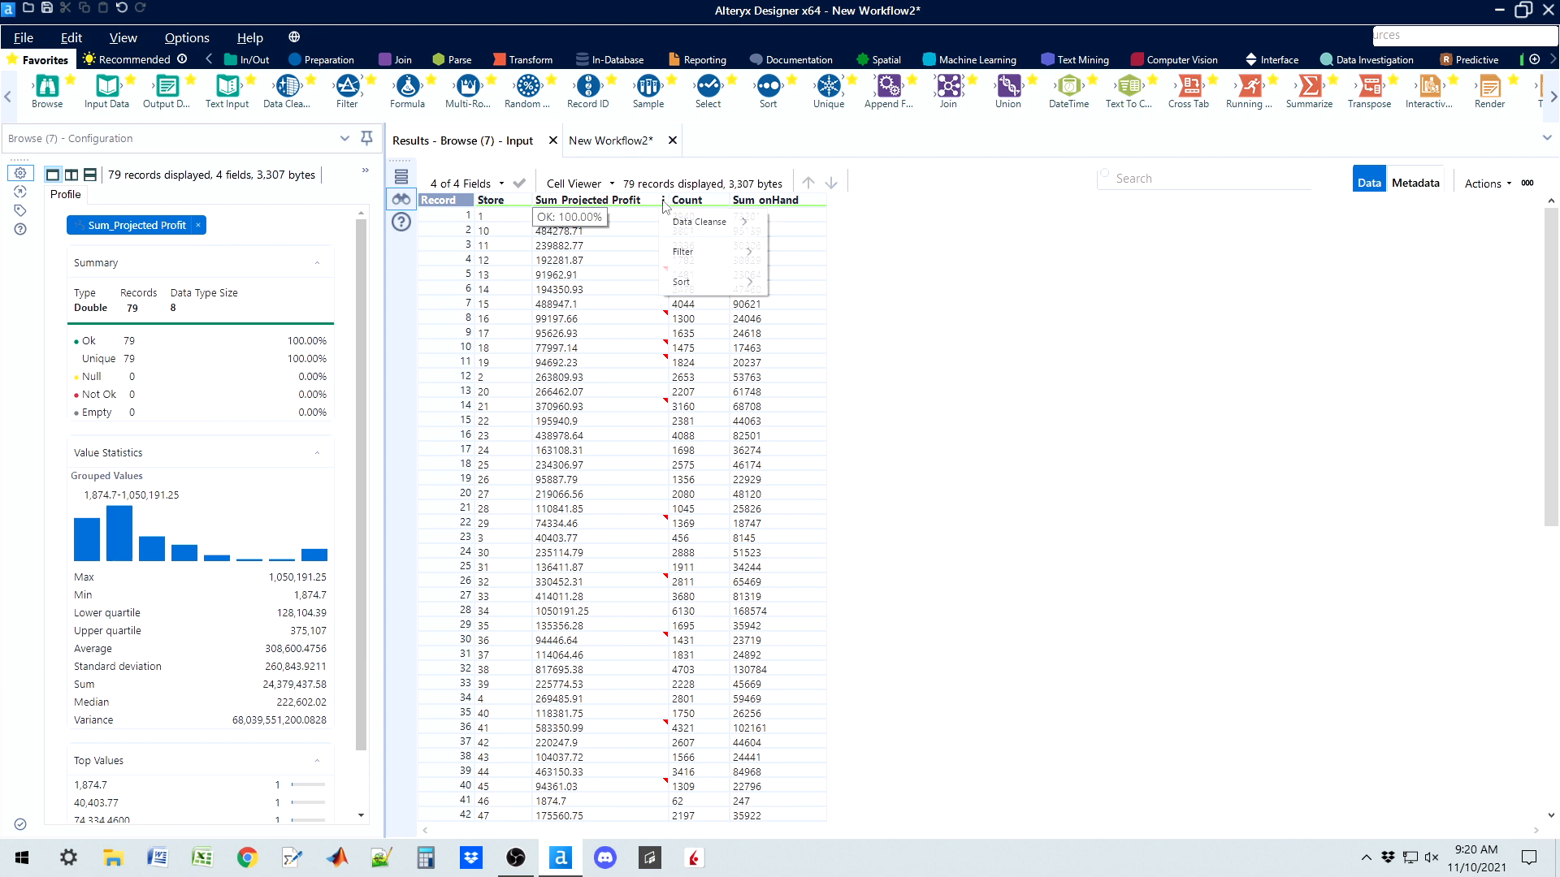
pyautogui.moveTo(721, 284)
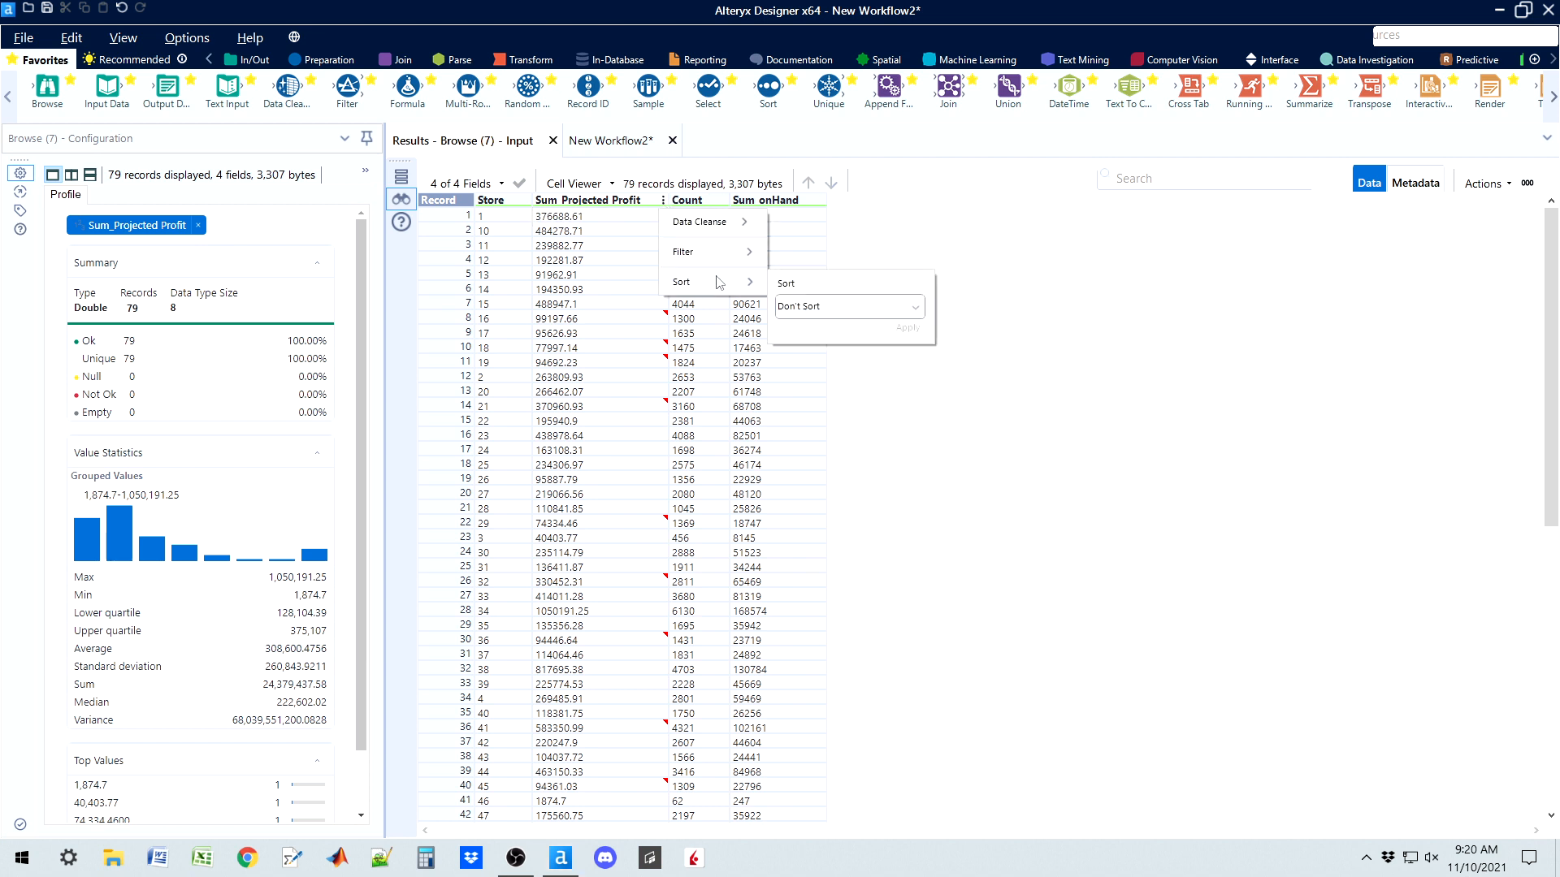
pyautogui.click(921, 309)
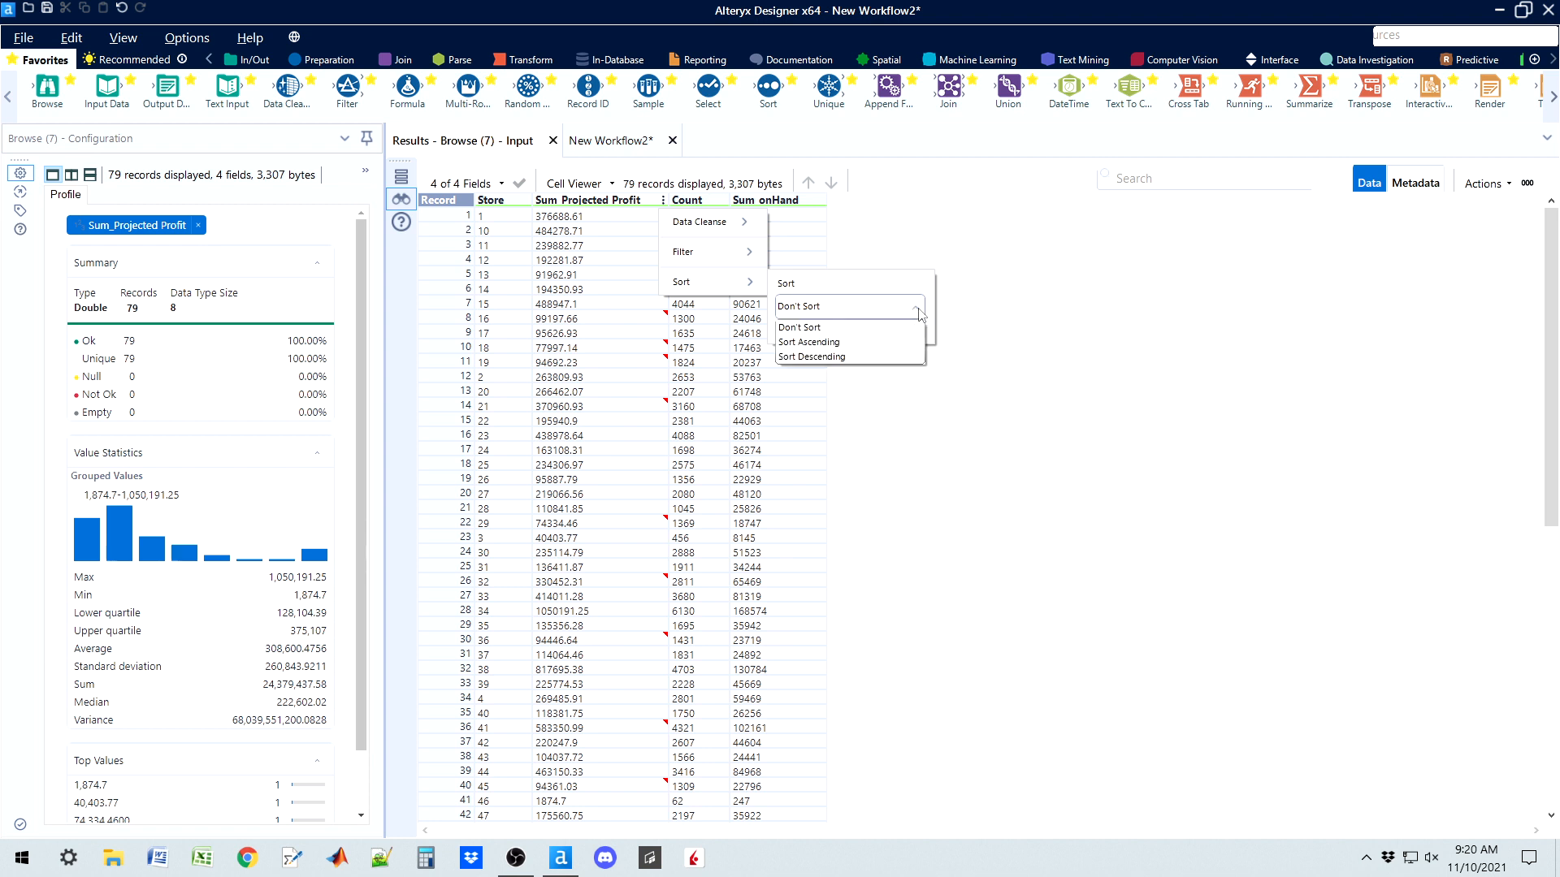
pyautogui.click(813, 358)
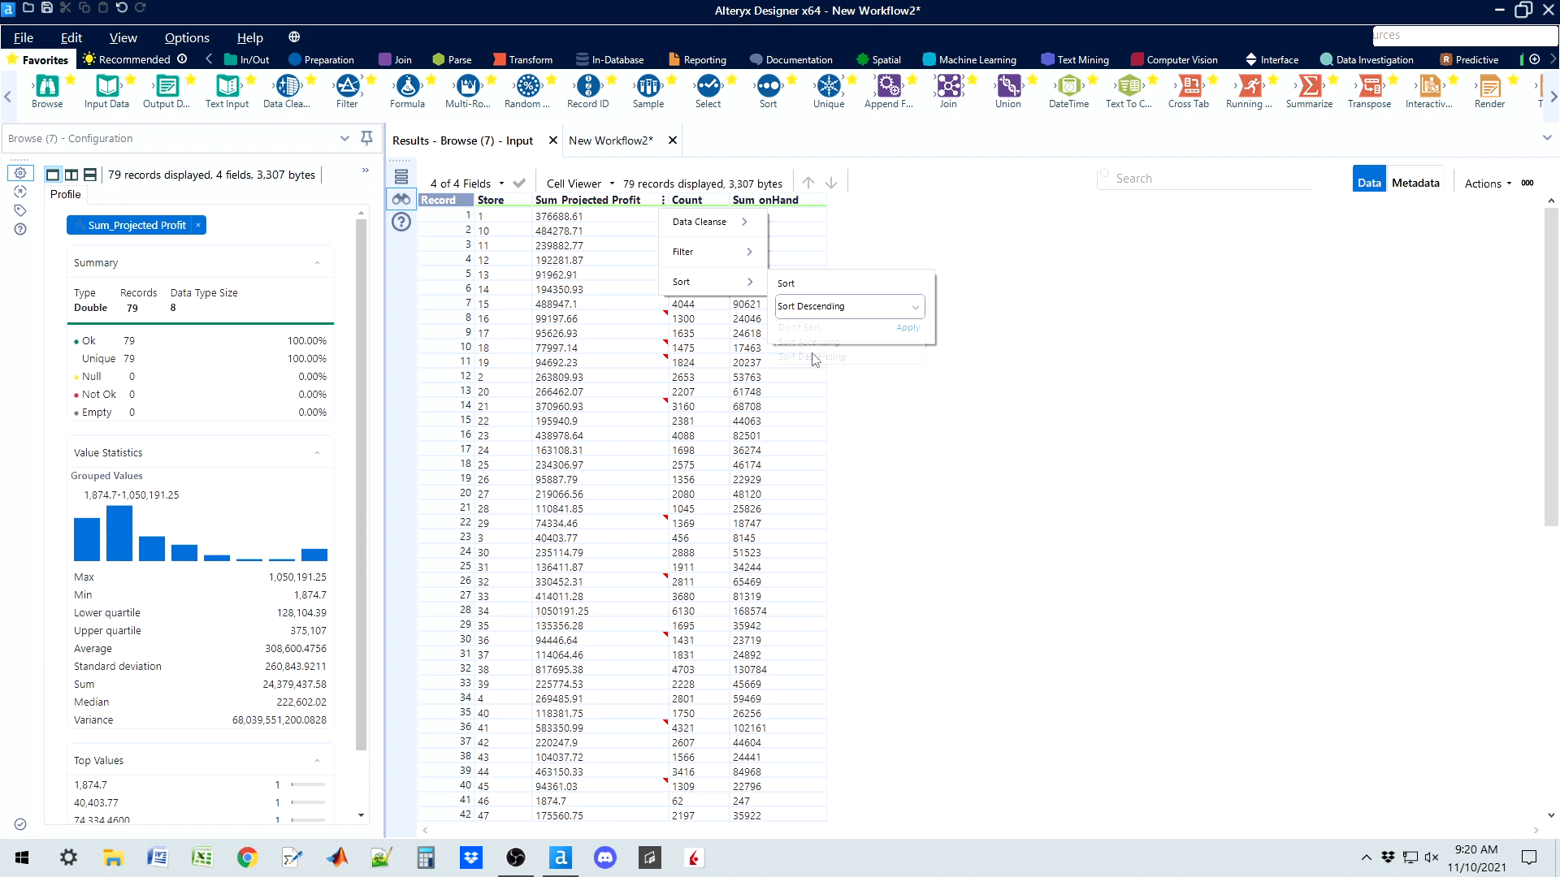
pyautogui.click(908, 329)
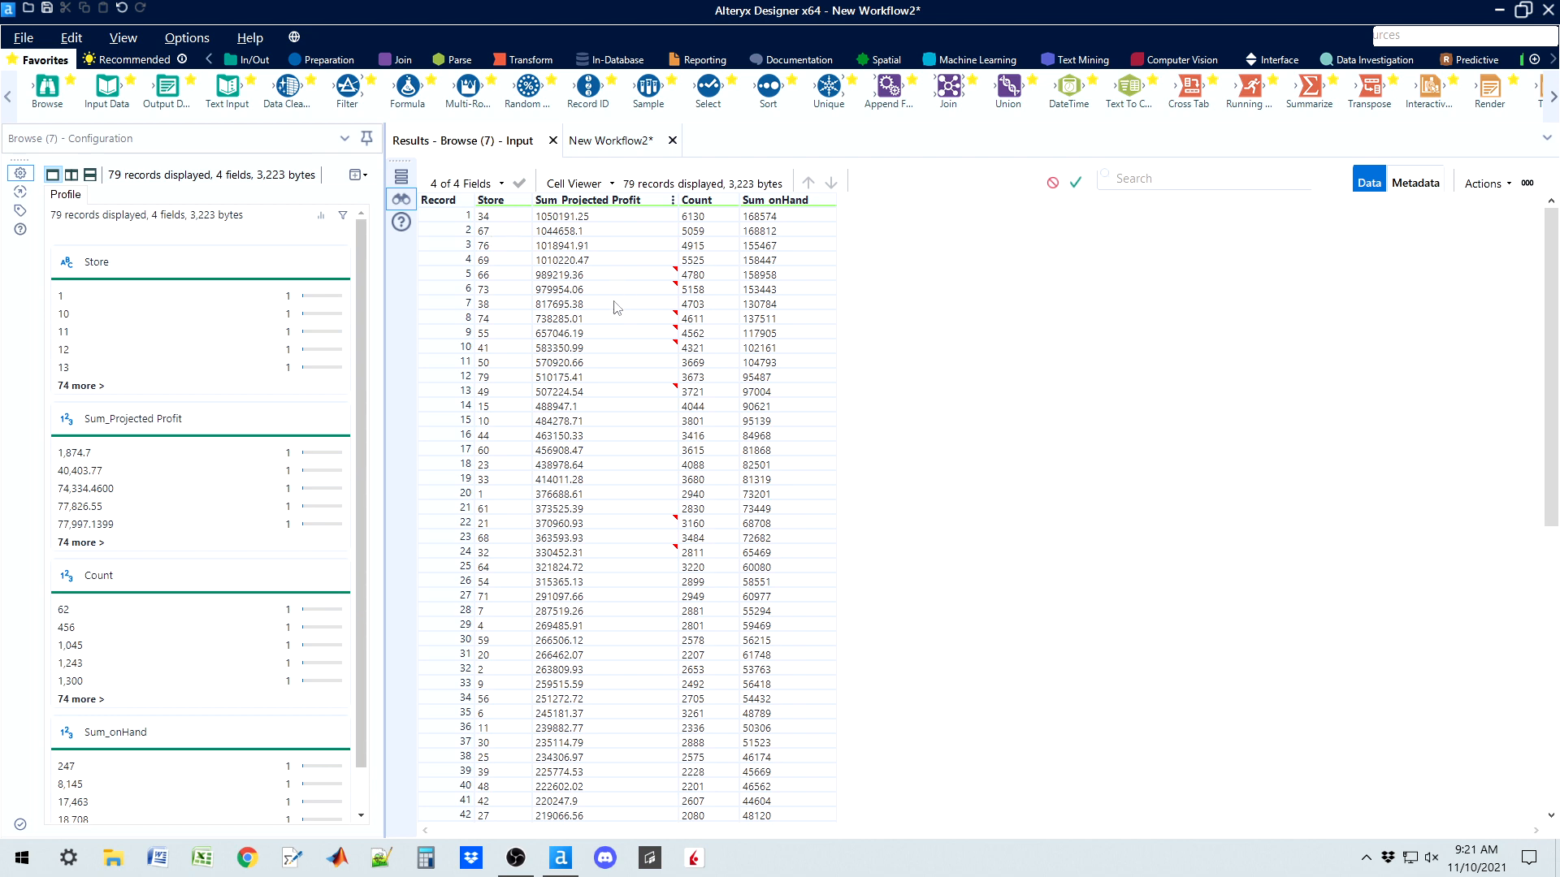
# Review the sorted store records from the most profitable to the least profitable store
pyautogui.moveTo(1554, 319); pyautogui.dragTo(1558, 630)
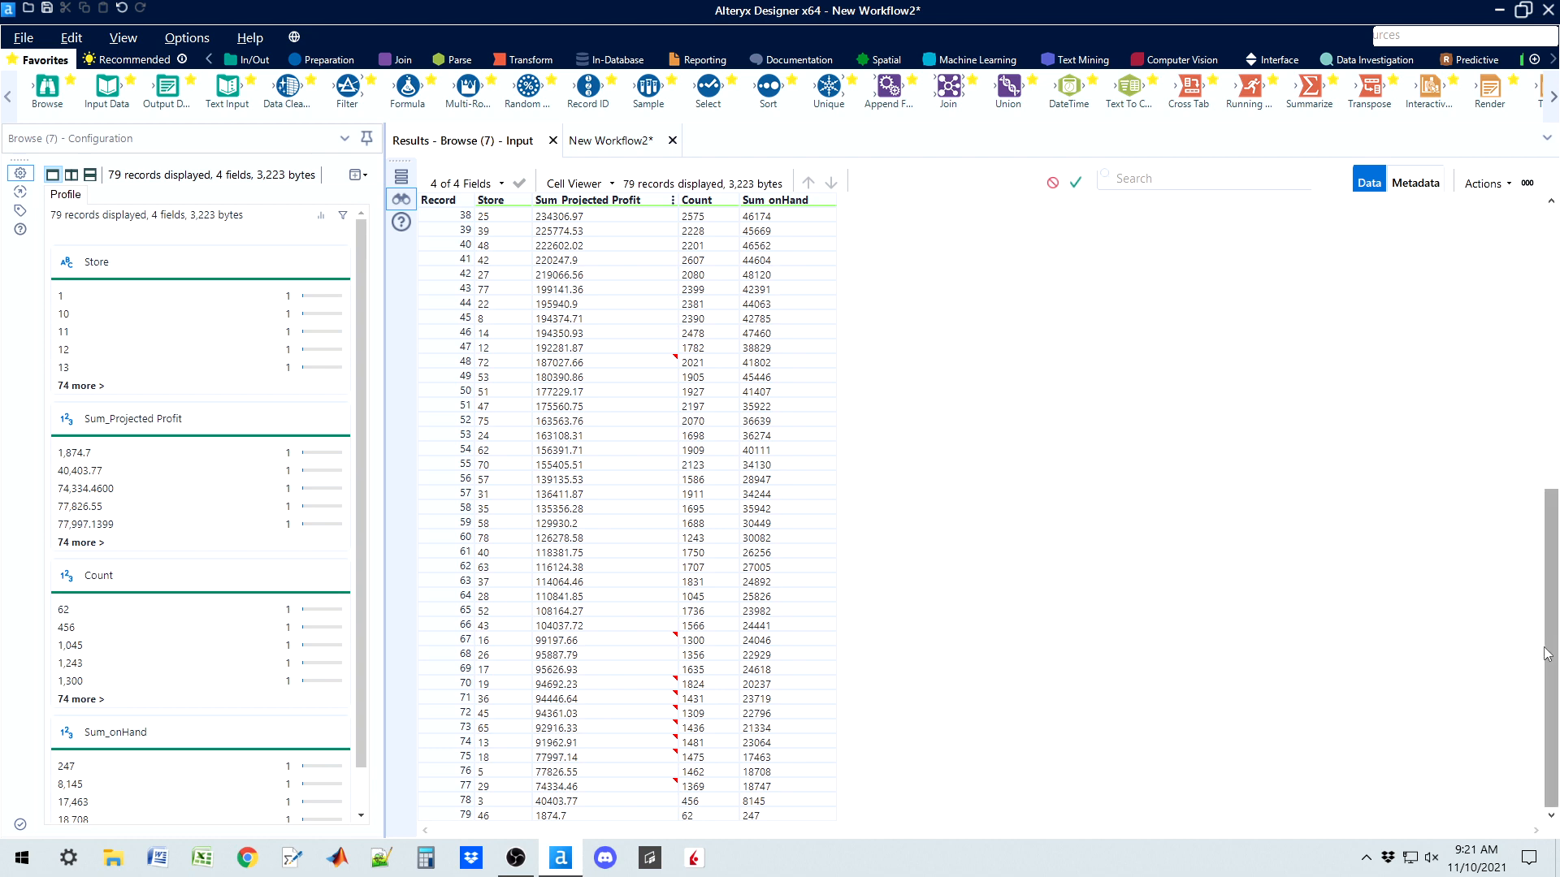
pyautogui.moveTo(1546, 654); pyautogui.dragTo(1521, 328)
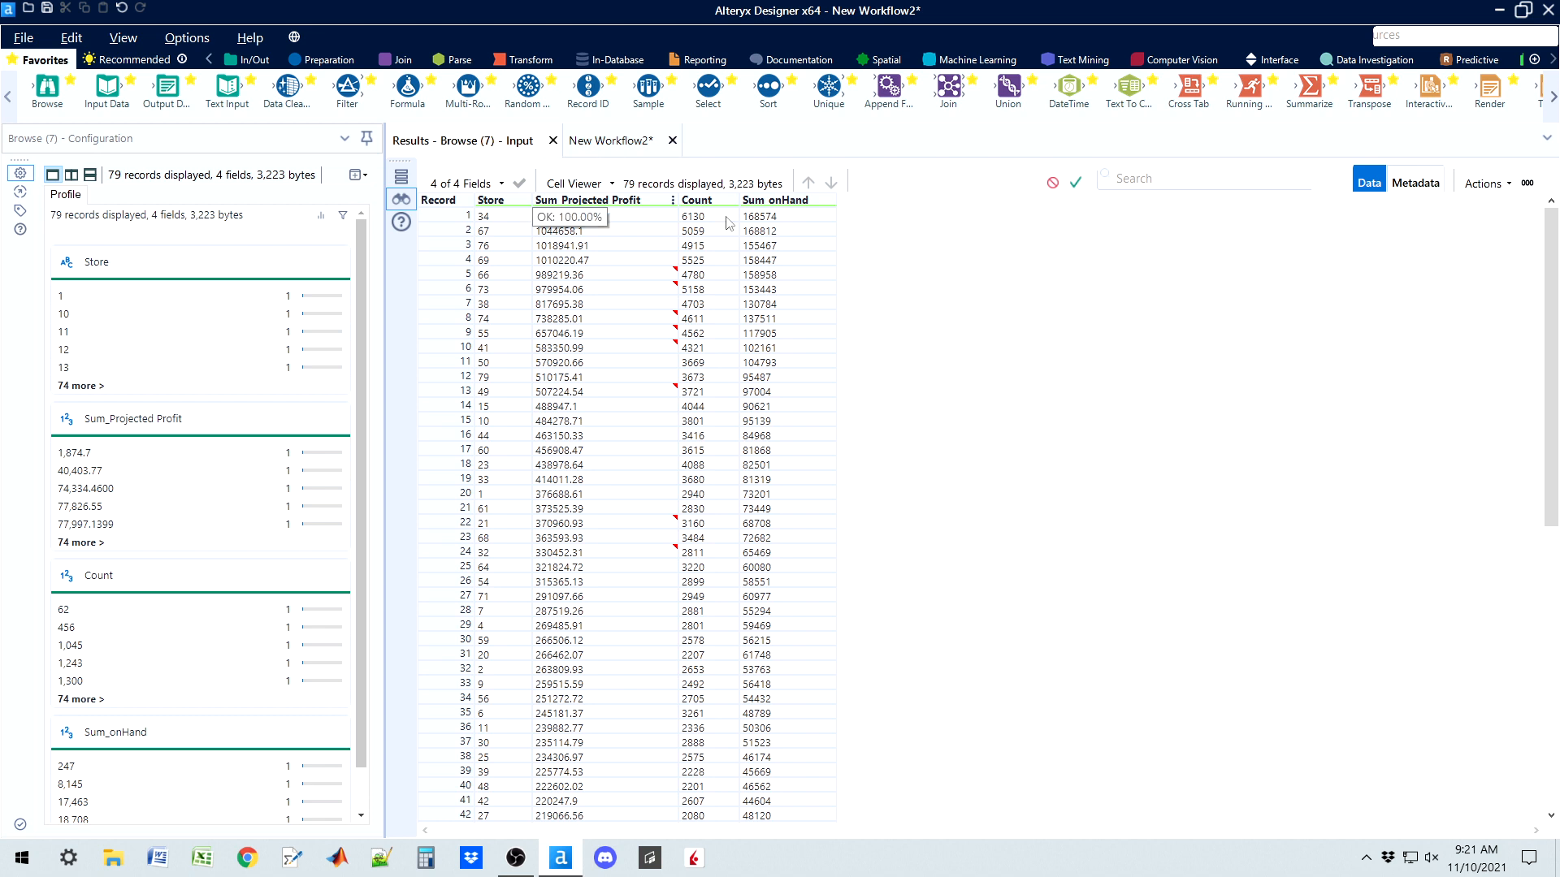
pyautogui.click(622, 147)
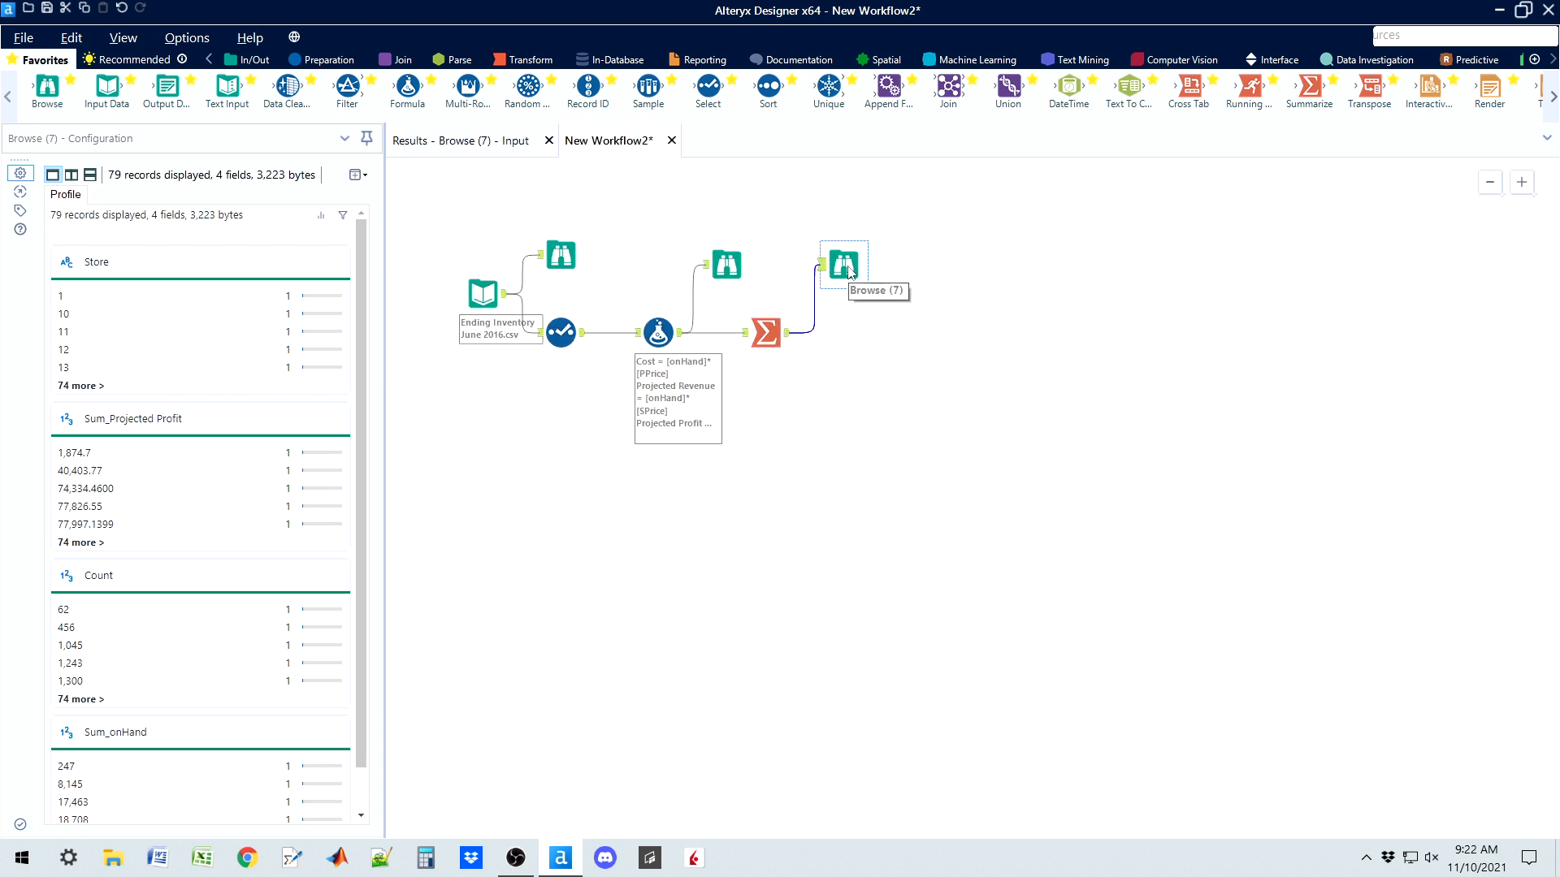
pyautogui.click(460, 141)
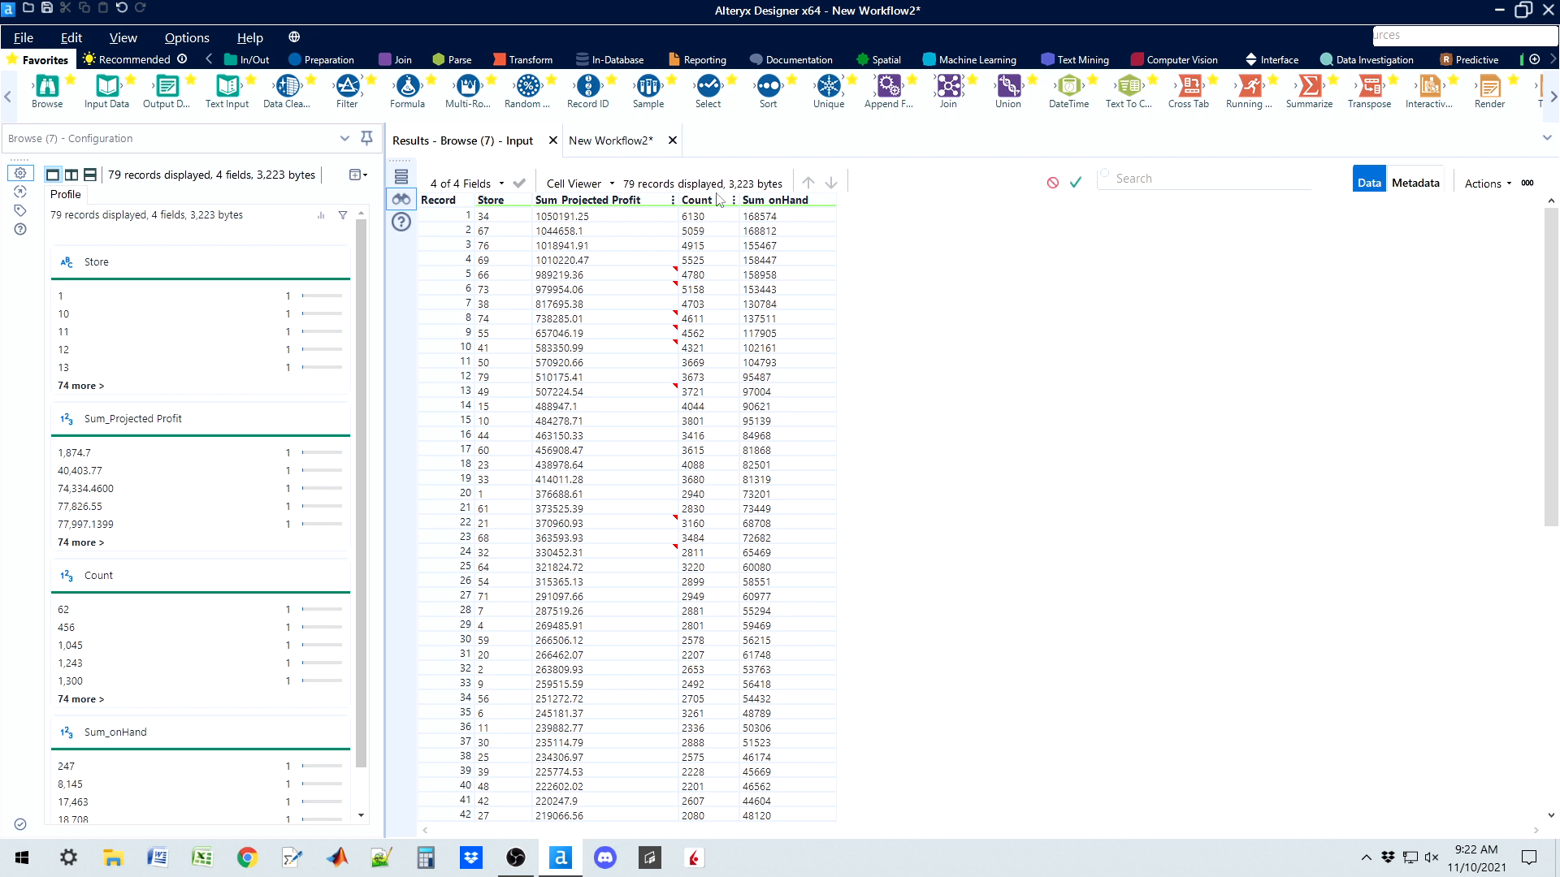
# Add a Sort tool to the canvas, connected to the Summarize tool's output
pyautogui.click(611, 142)
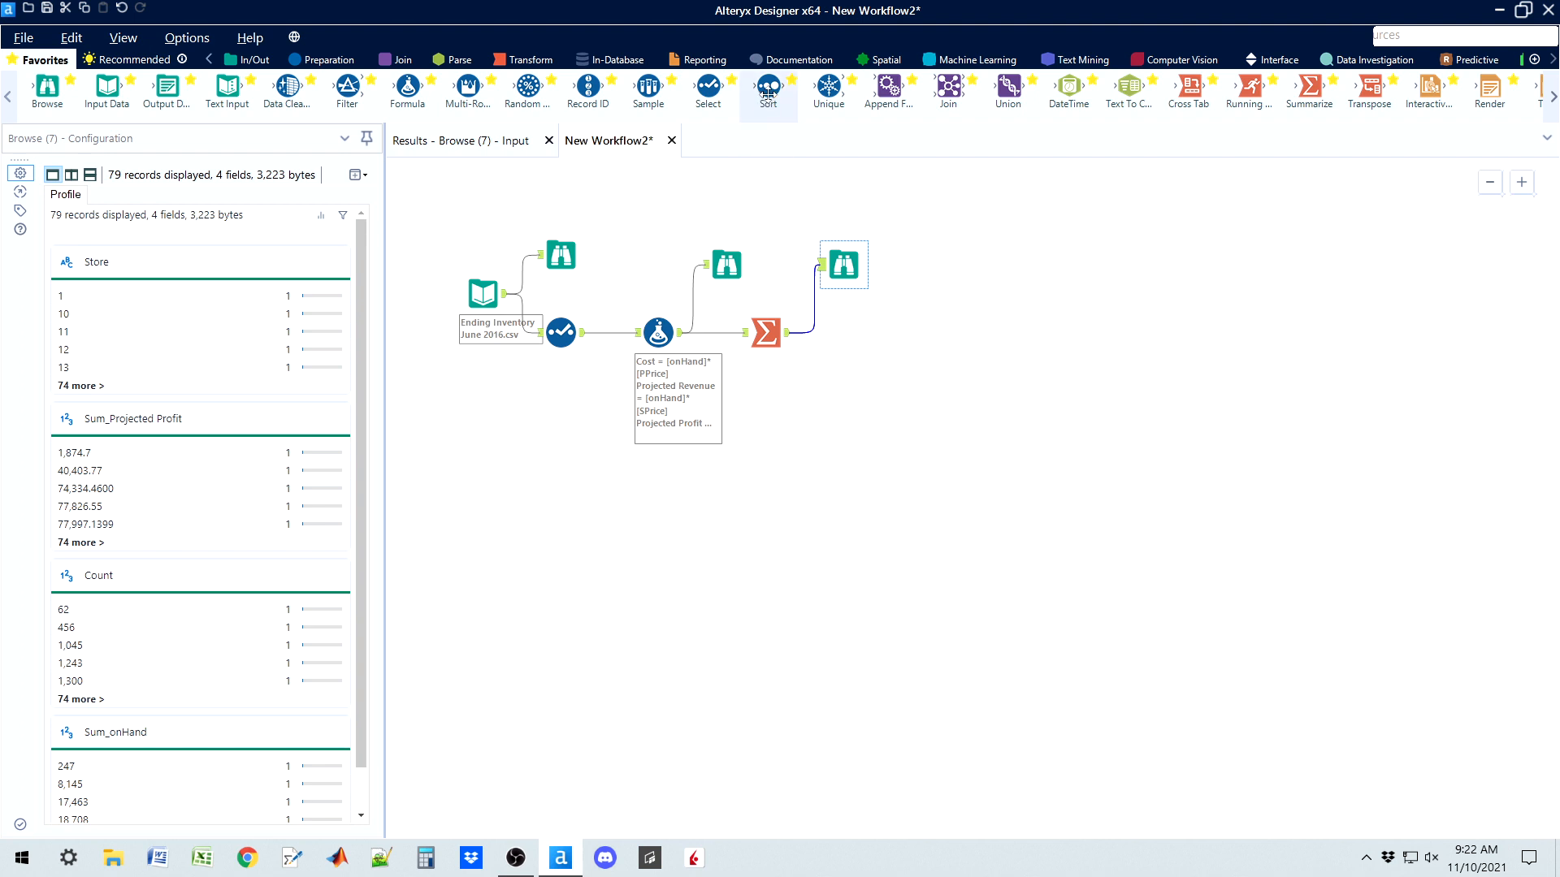
pyautogui.moveTo(768, 93); pyautogui.dragTo(862, 343)
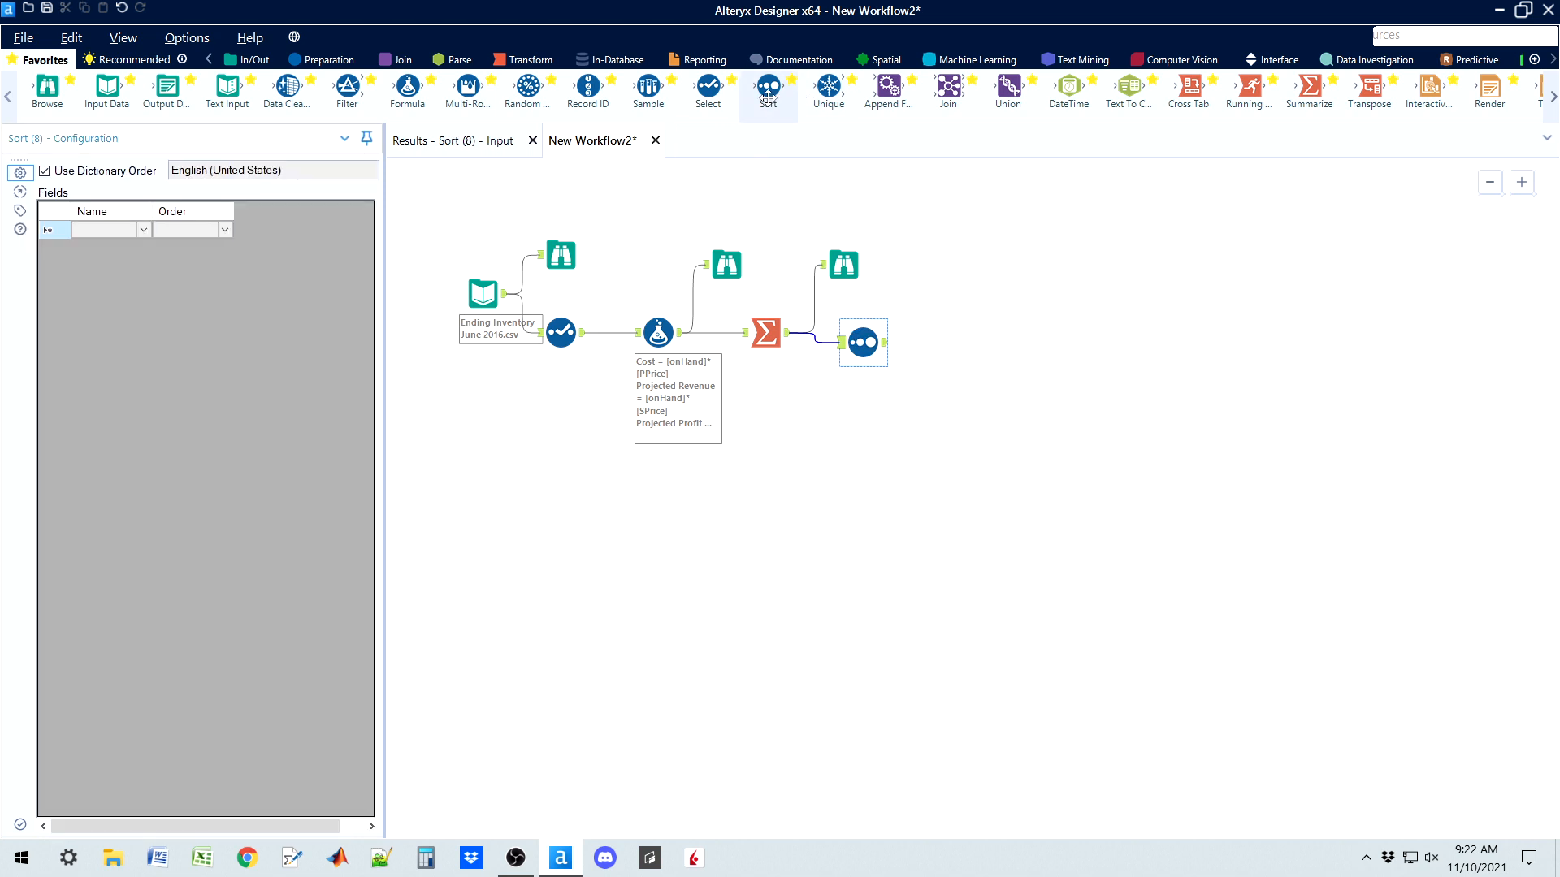
pyautogui.click(326, 64)
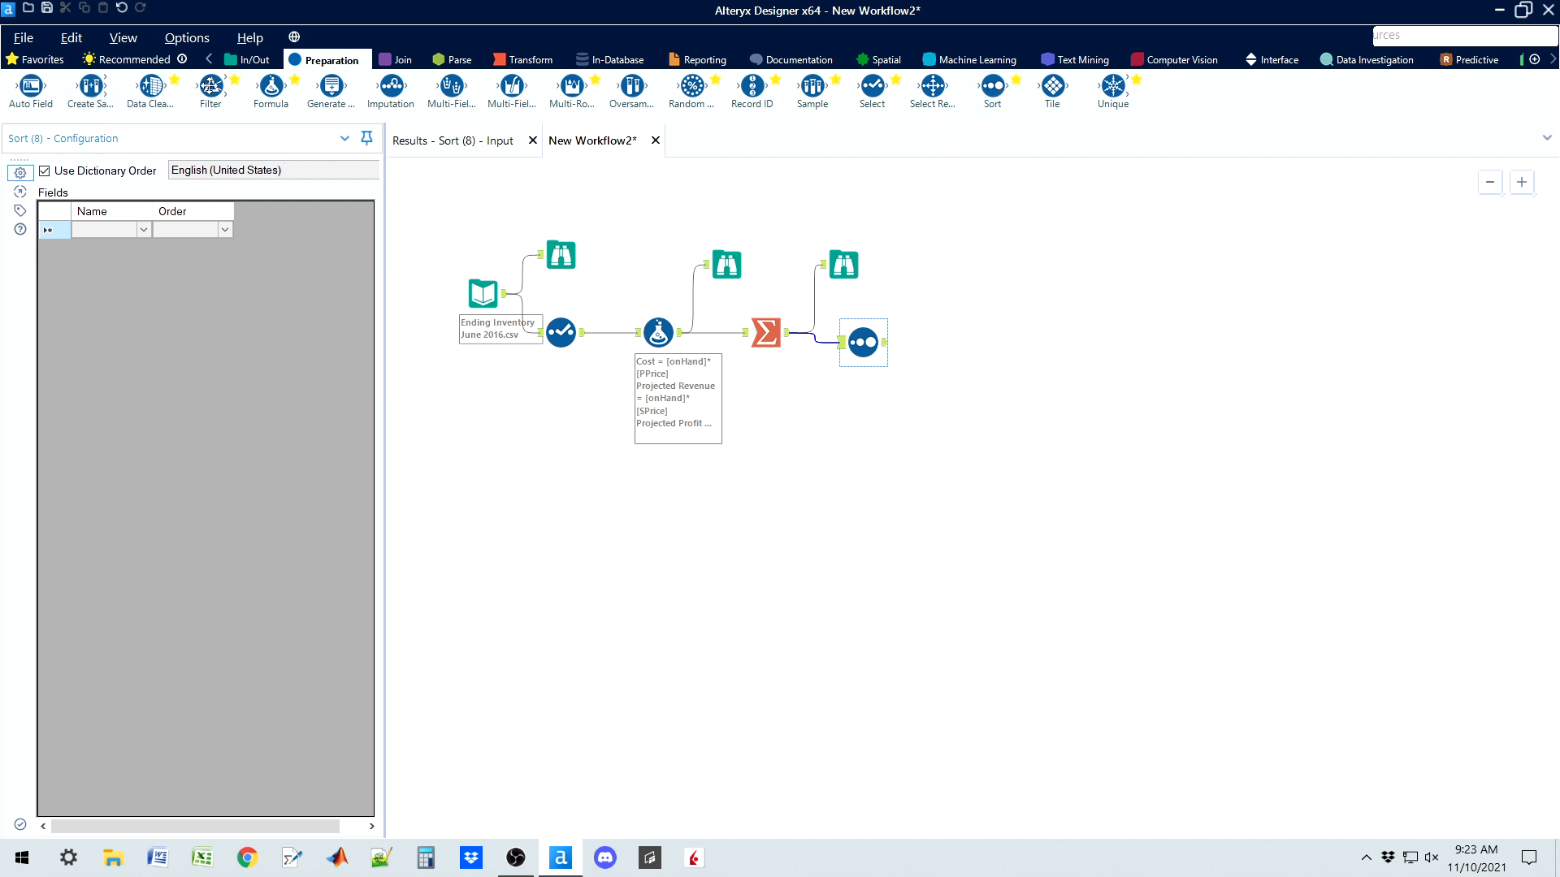
pyautogui.click(45, 59)
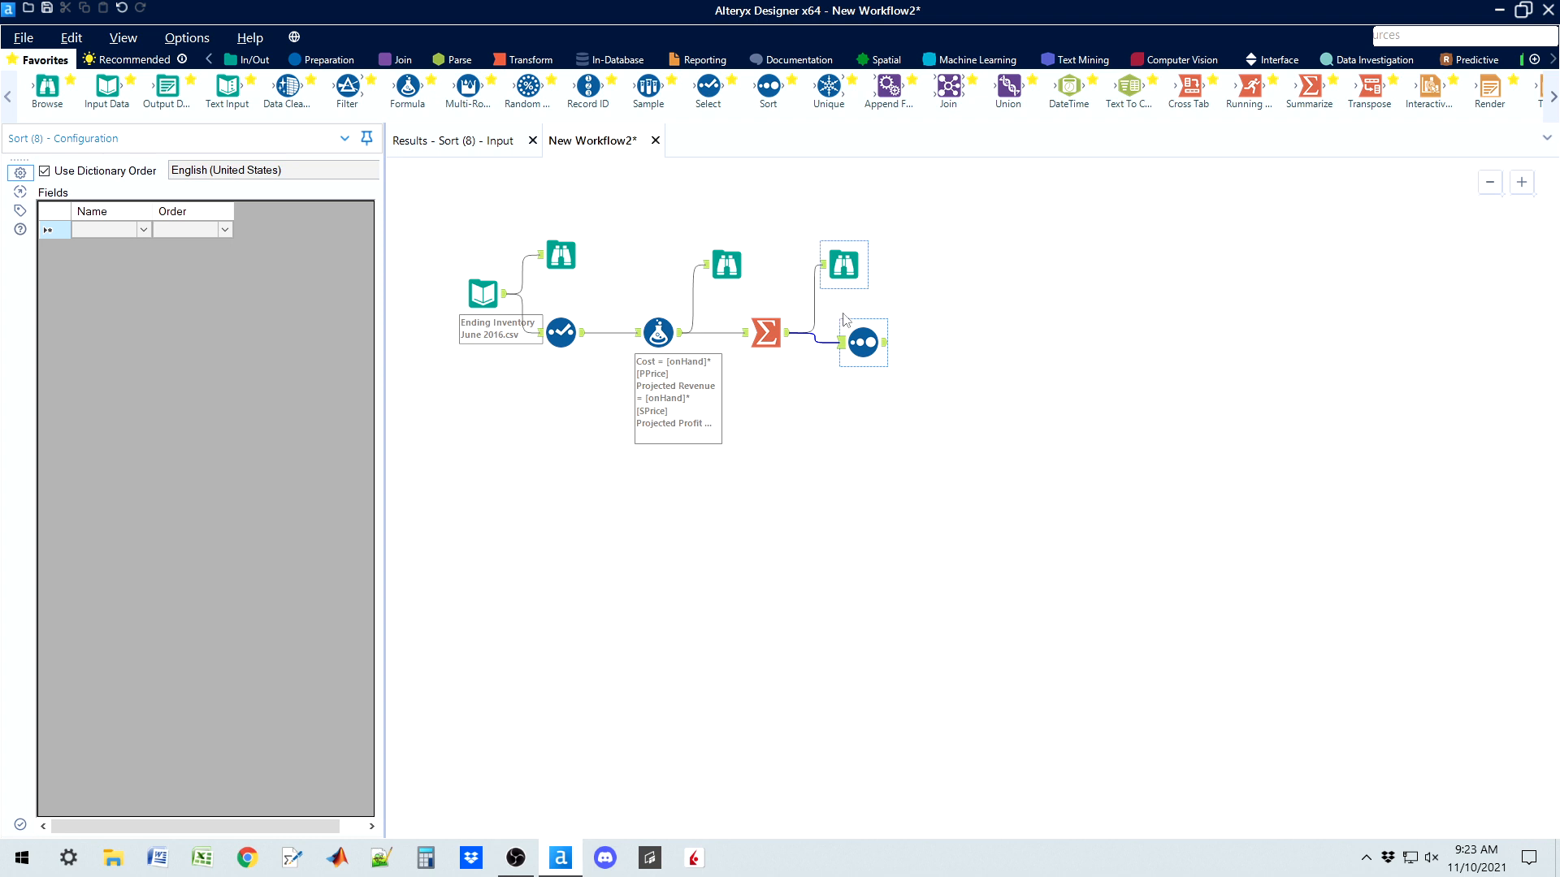
# Configure the Sort tool after the Summarize tool to sort by Sum_Projected Profit in descending order
pyautogui.click(874, 346)
pyautogui.click(145, 231)
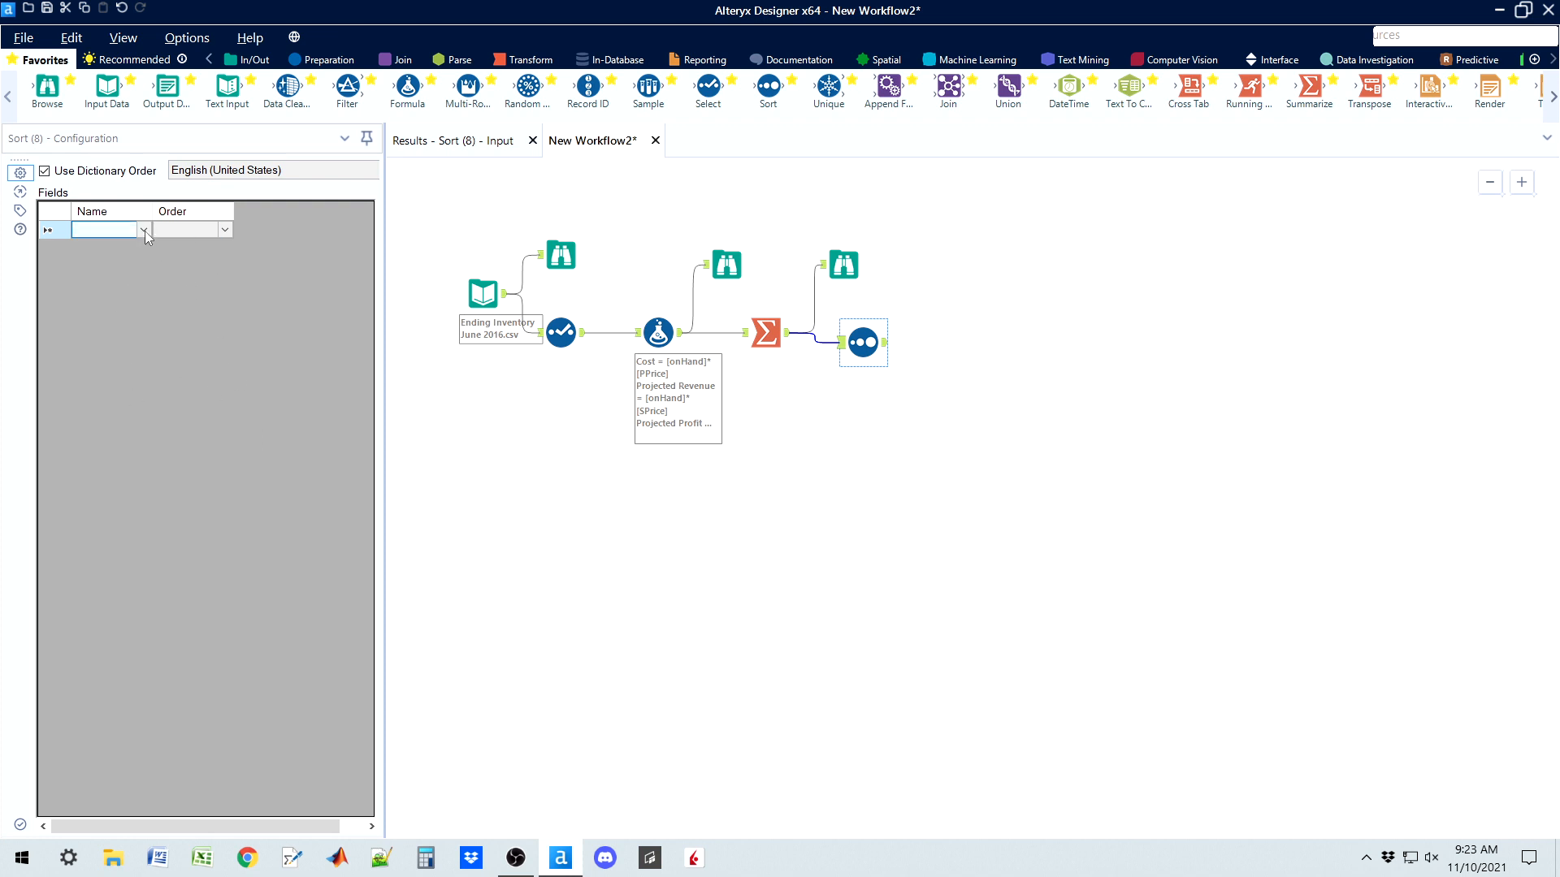
pyautogui.click(144, 231)
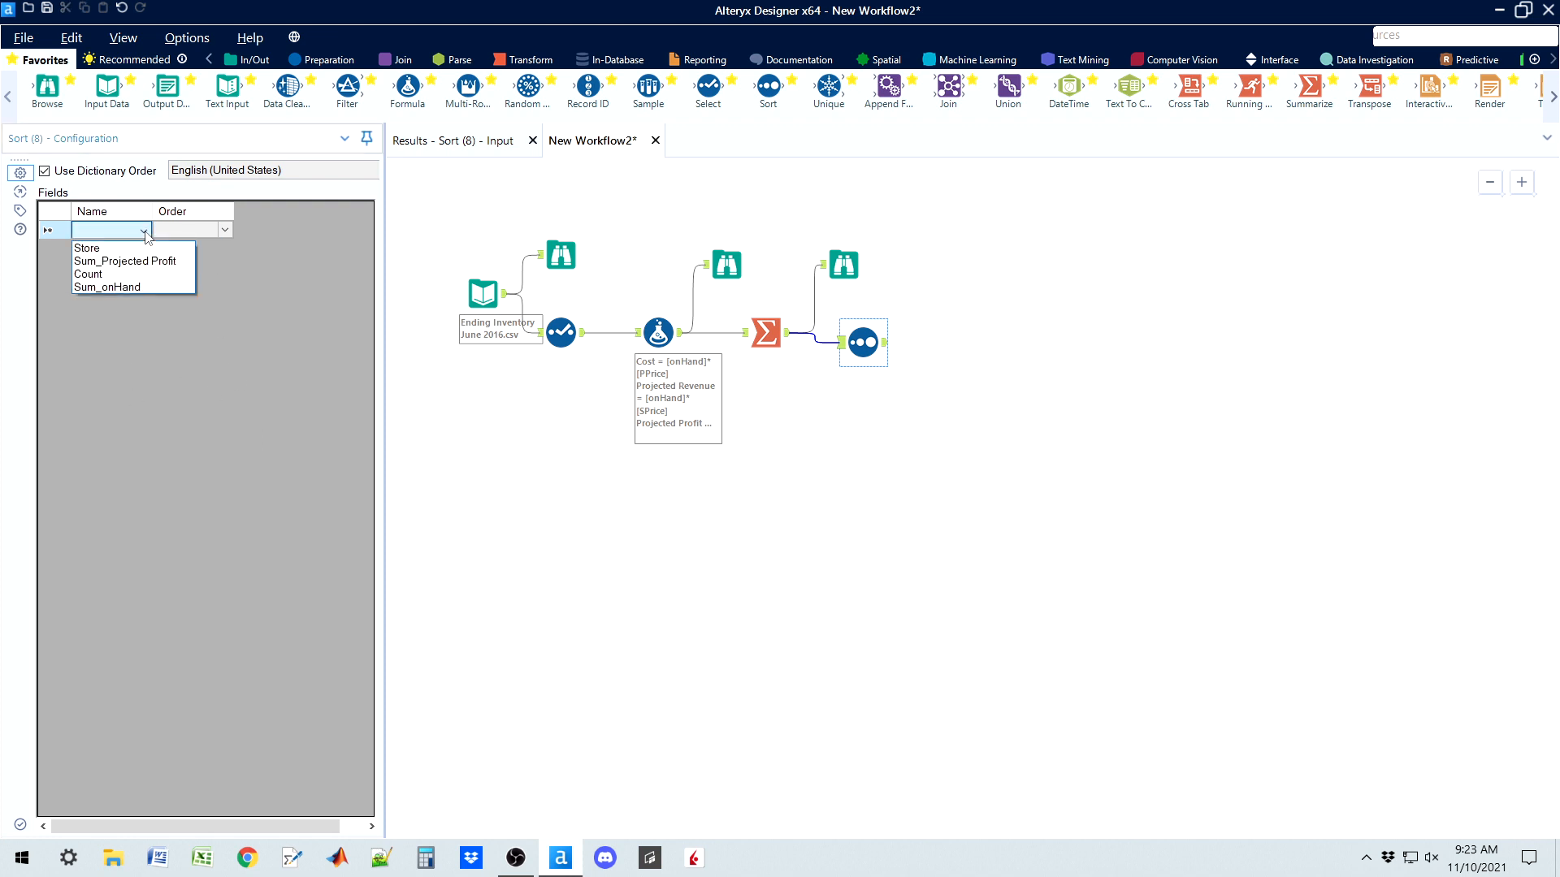
pyautogui.click(116, 260)
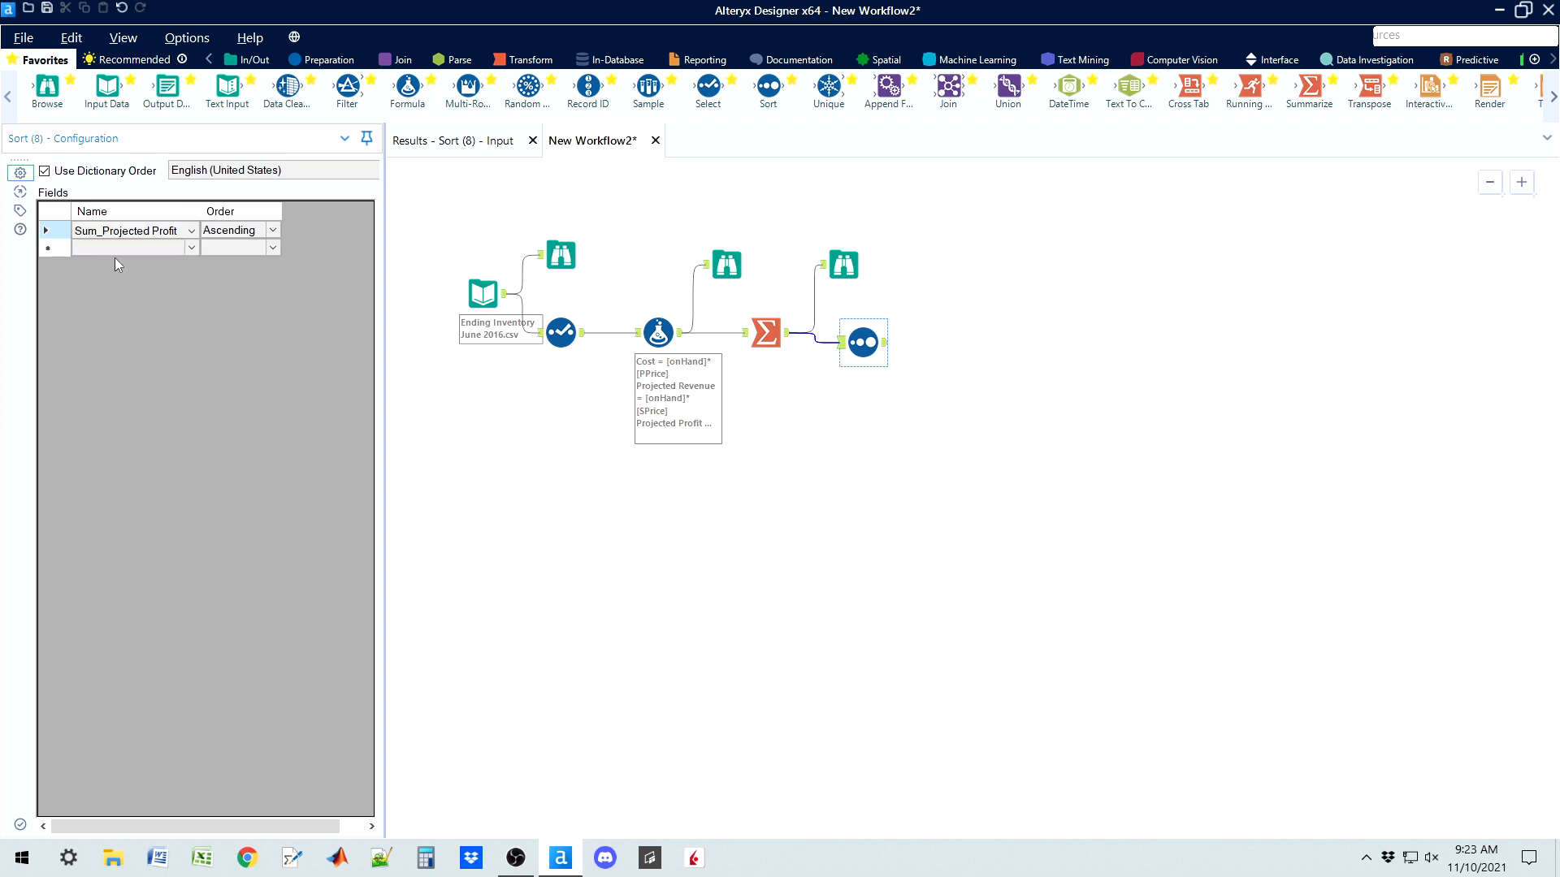
pyautogui.click(273, 232)
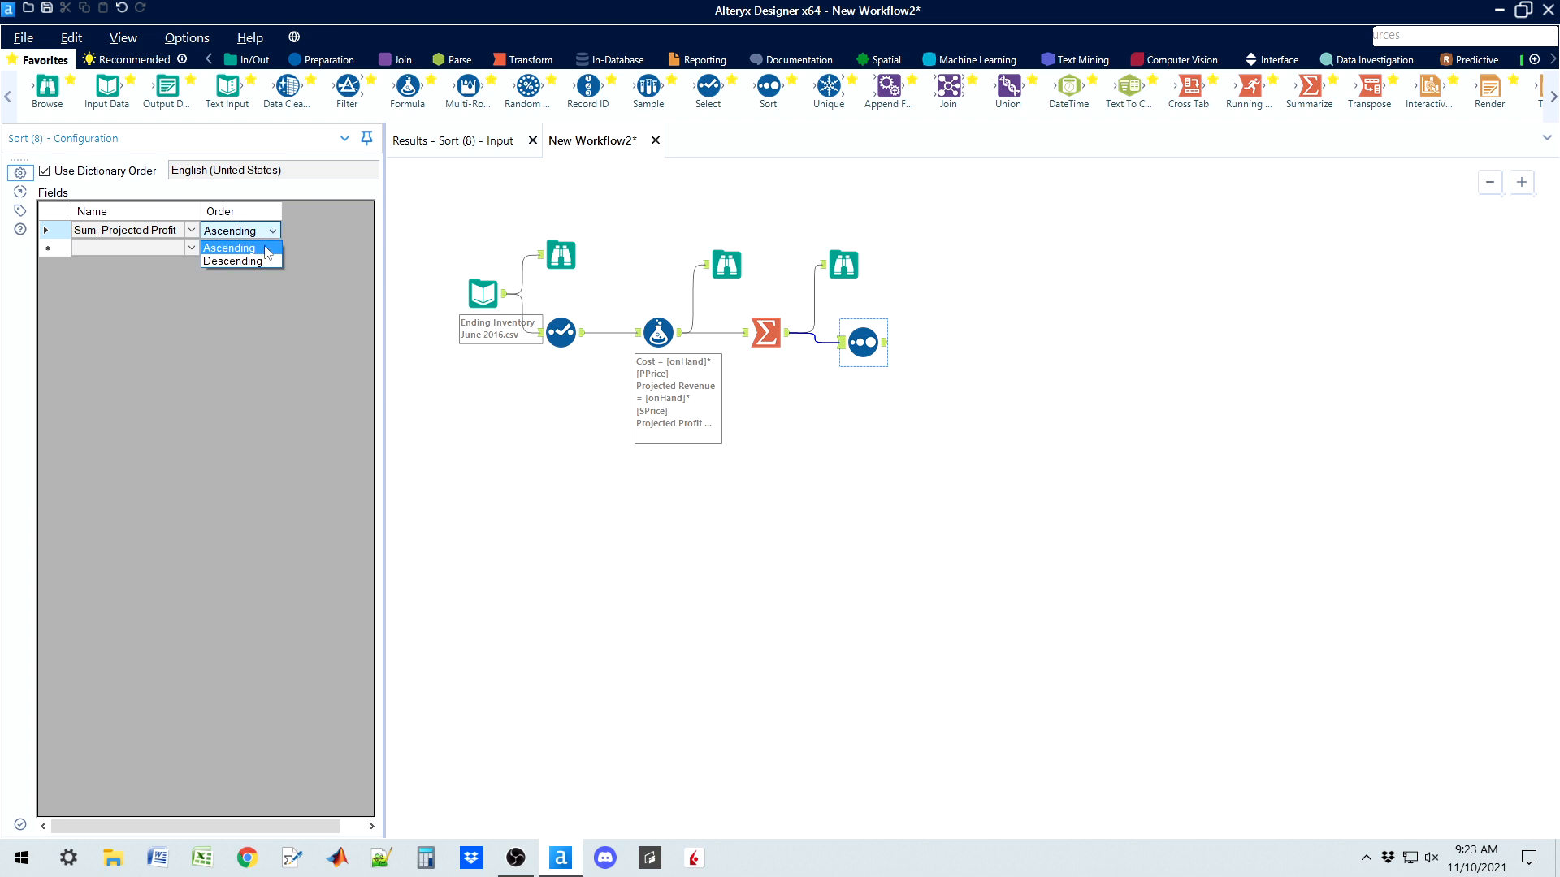
pyautogui.click(265, 260)
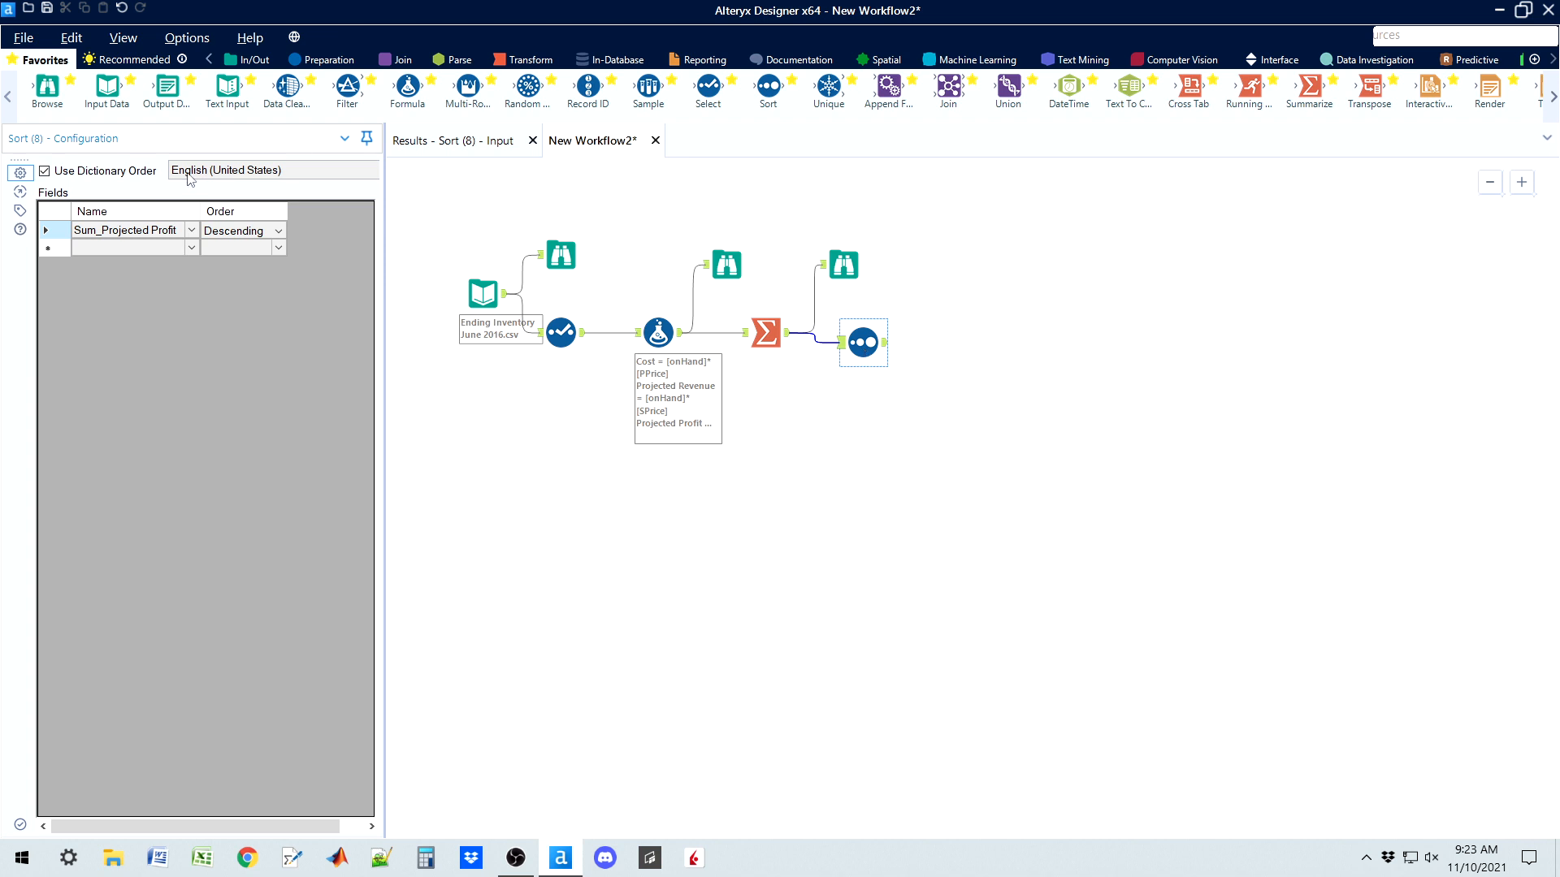
# Attach a Browse tool to the Sort tool's output and run the workflow to view the sorted store summary
pyautogui.moveTo(47, 87); pyautogui.dragTo(961, 295)
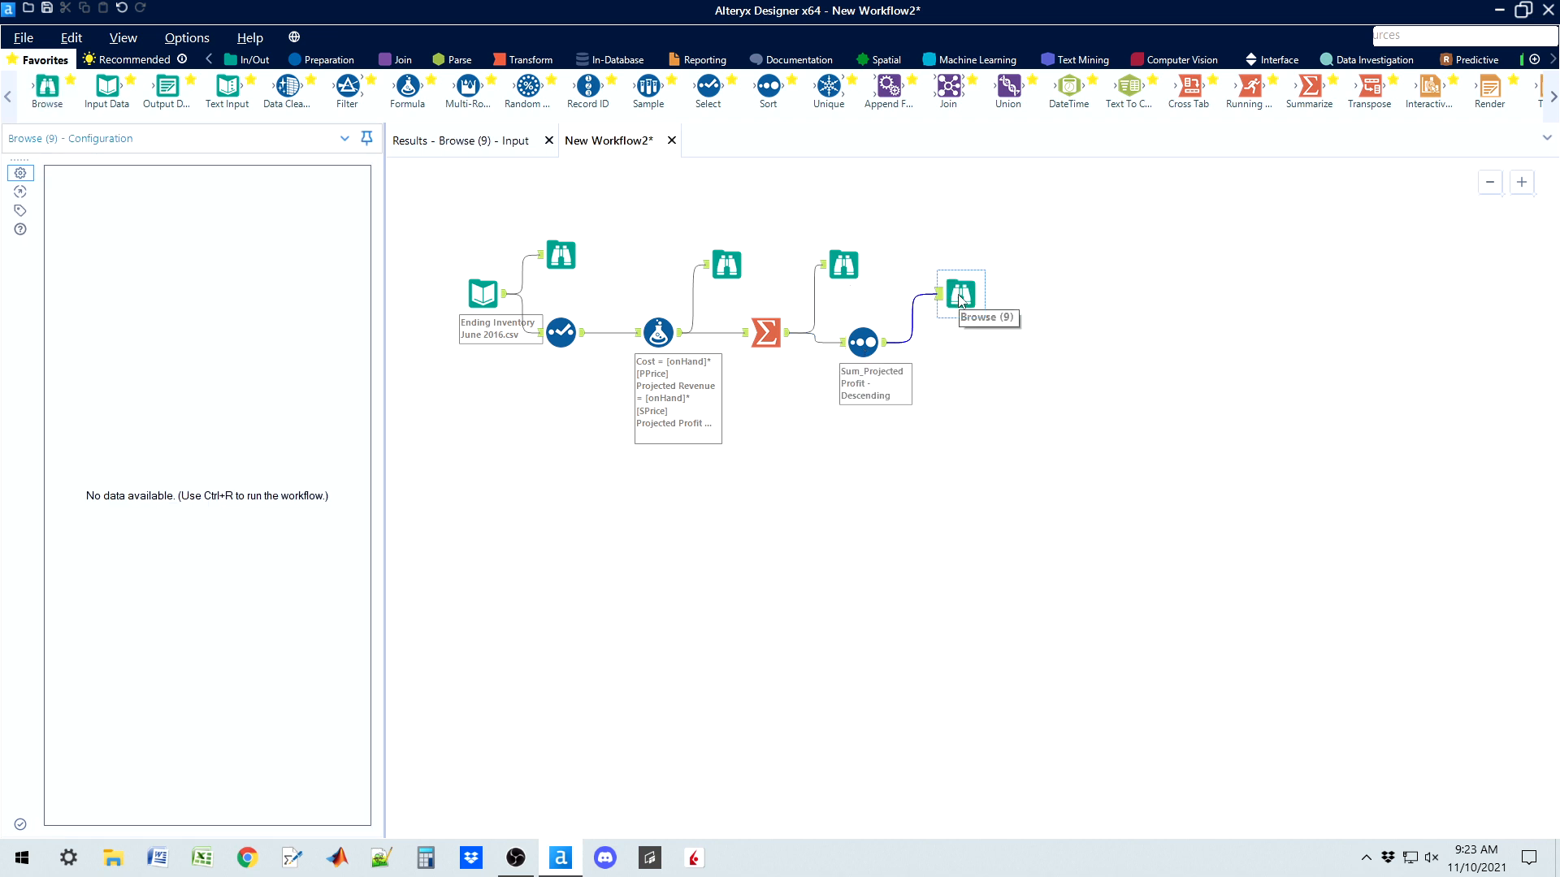
pyautogui.hotkey('ctrl', 'r')
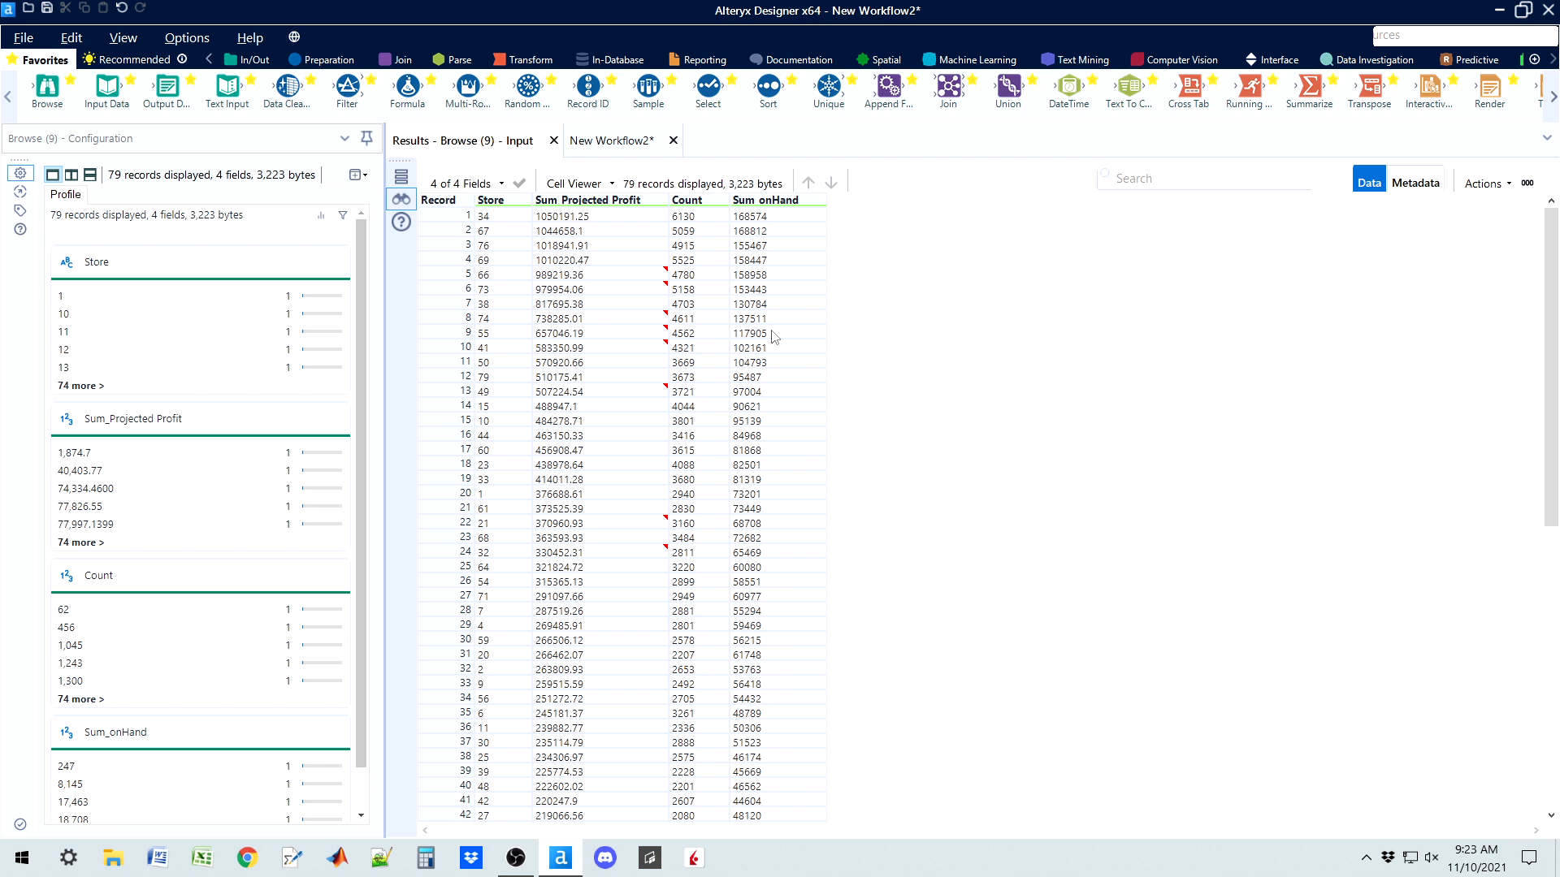
pyautogui.click(645, 147)
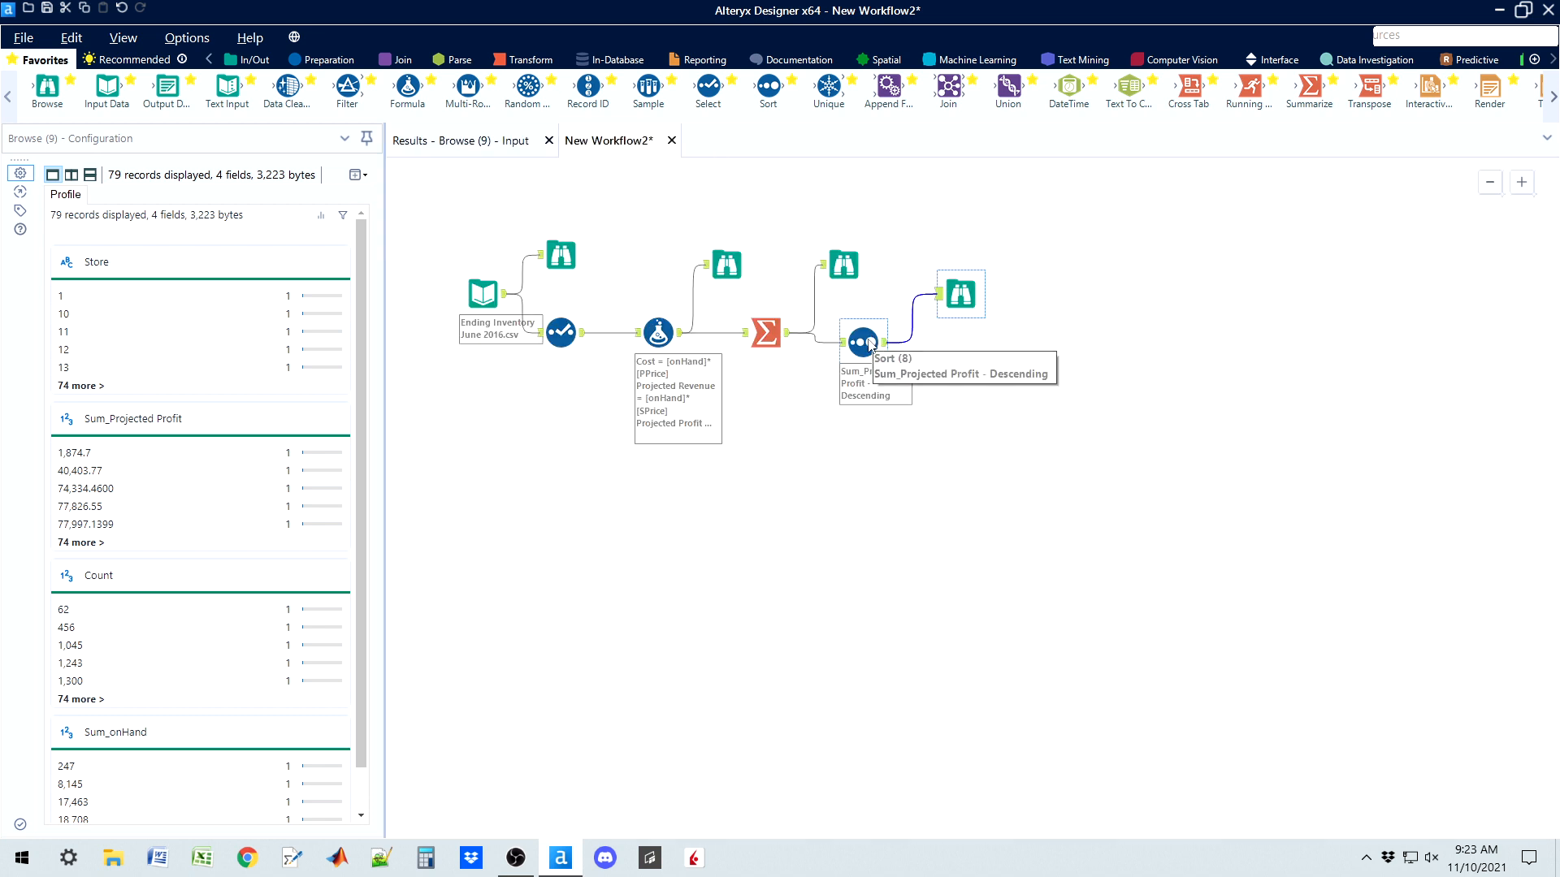
# Review the record-level results in the Browse tool attached to the Formula tool
pyautogui.click(838, 274)
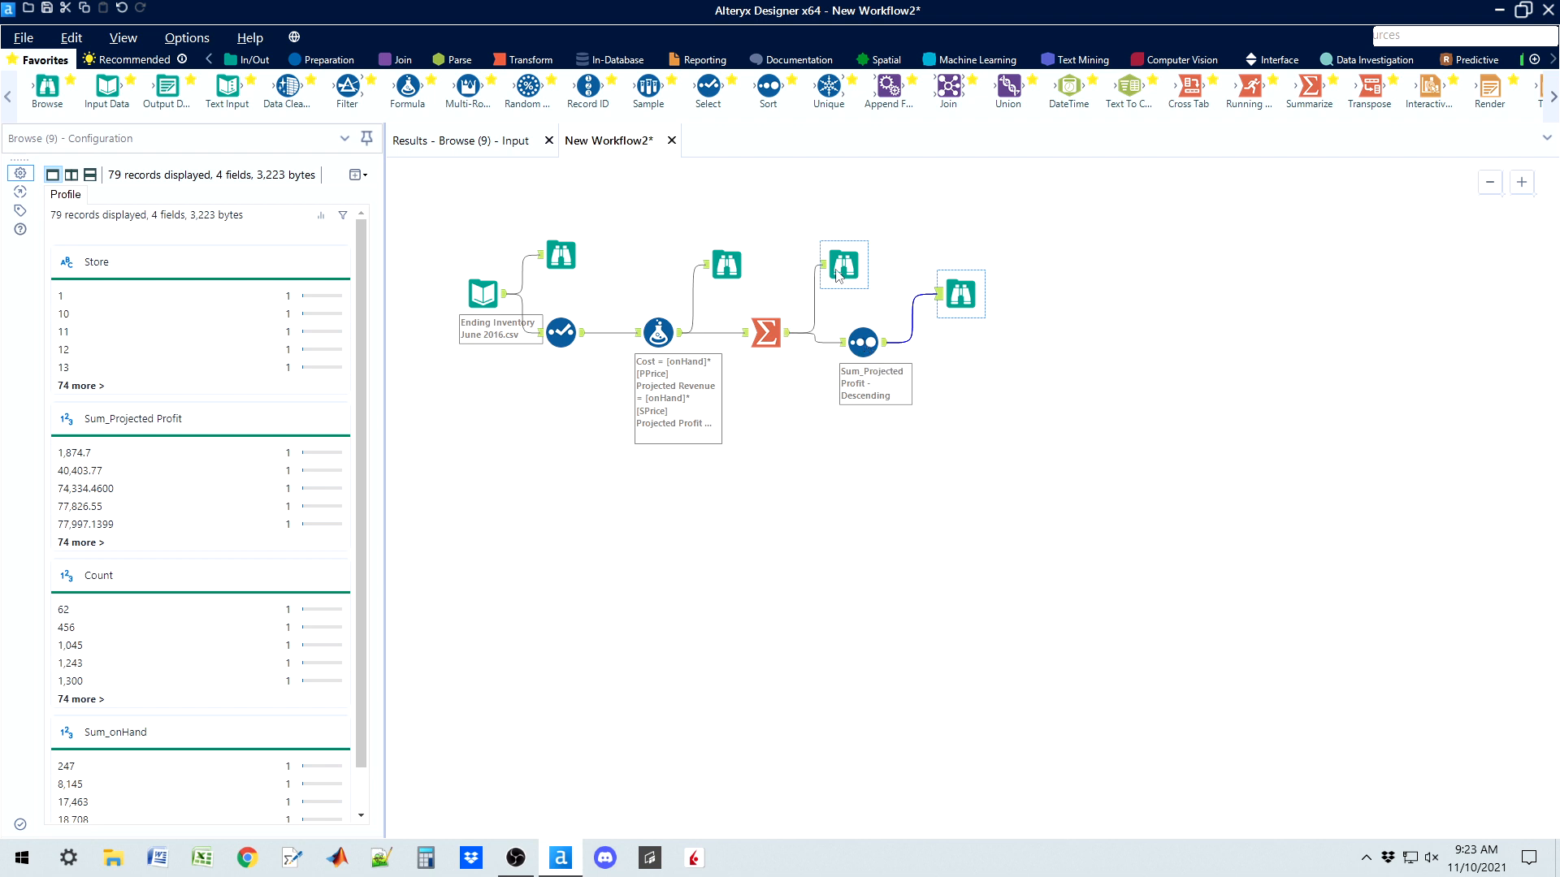
pyautogui.click(838, 274)
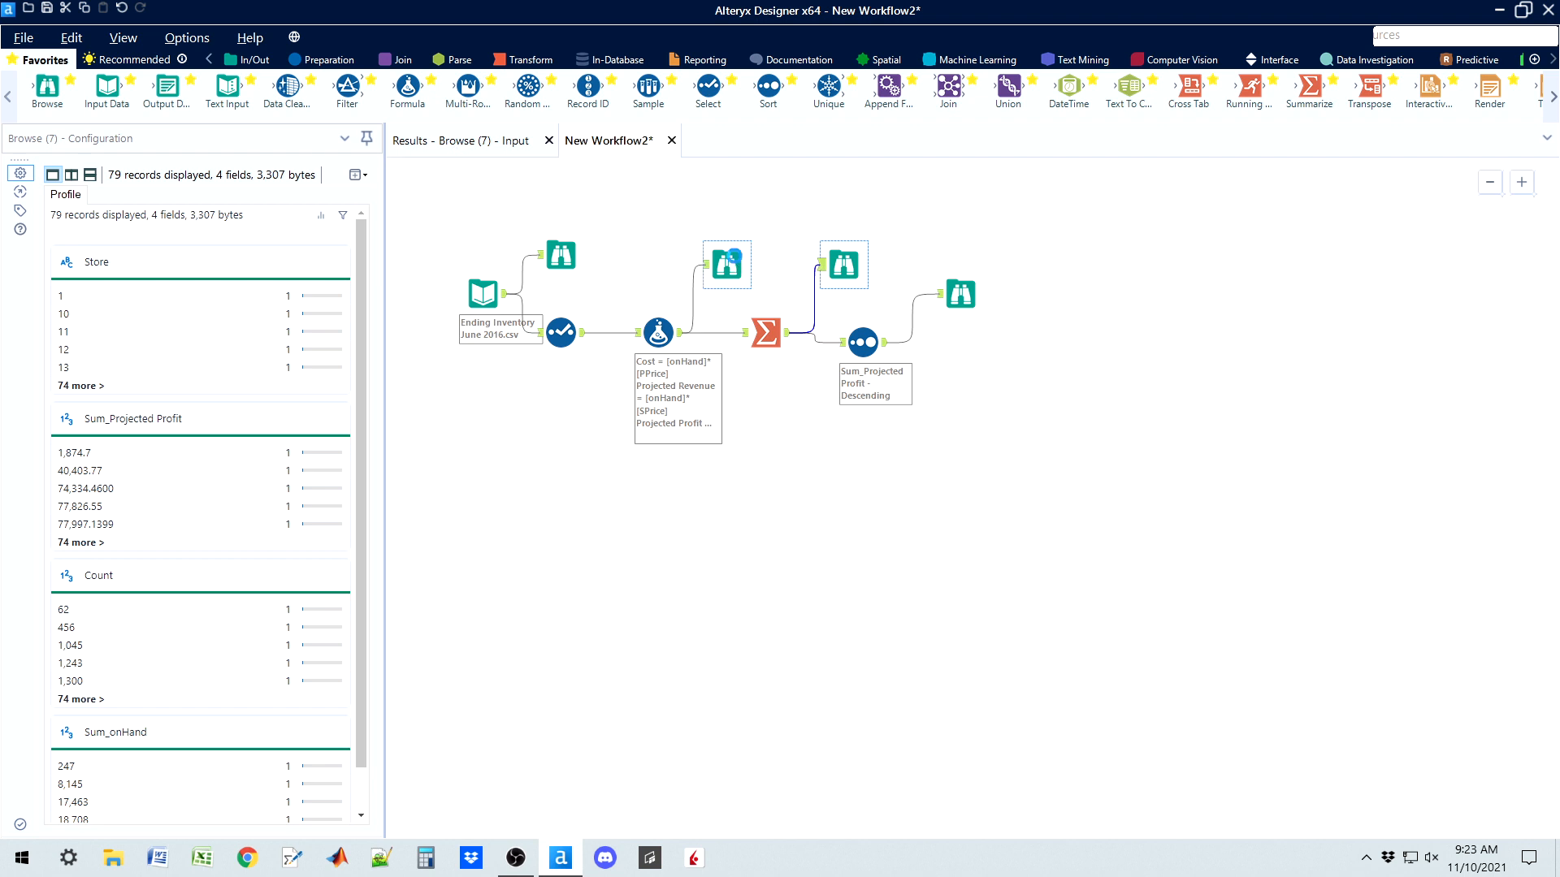
pyautogui.click(735, 264)
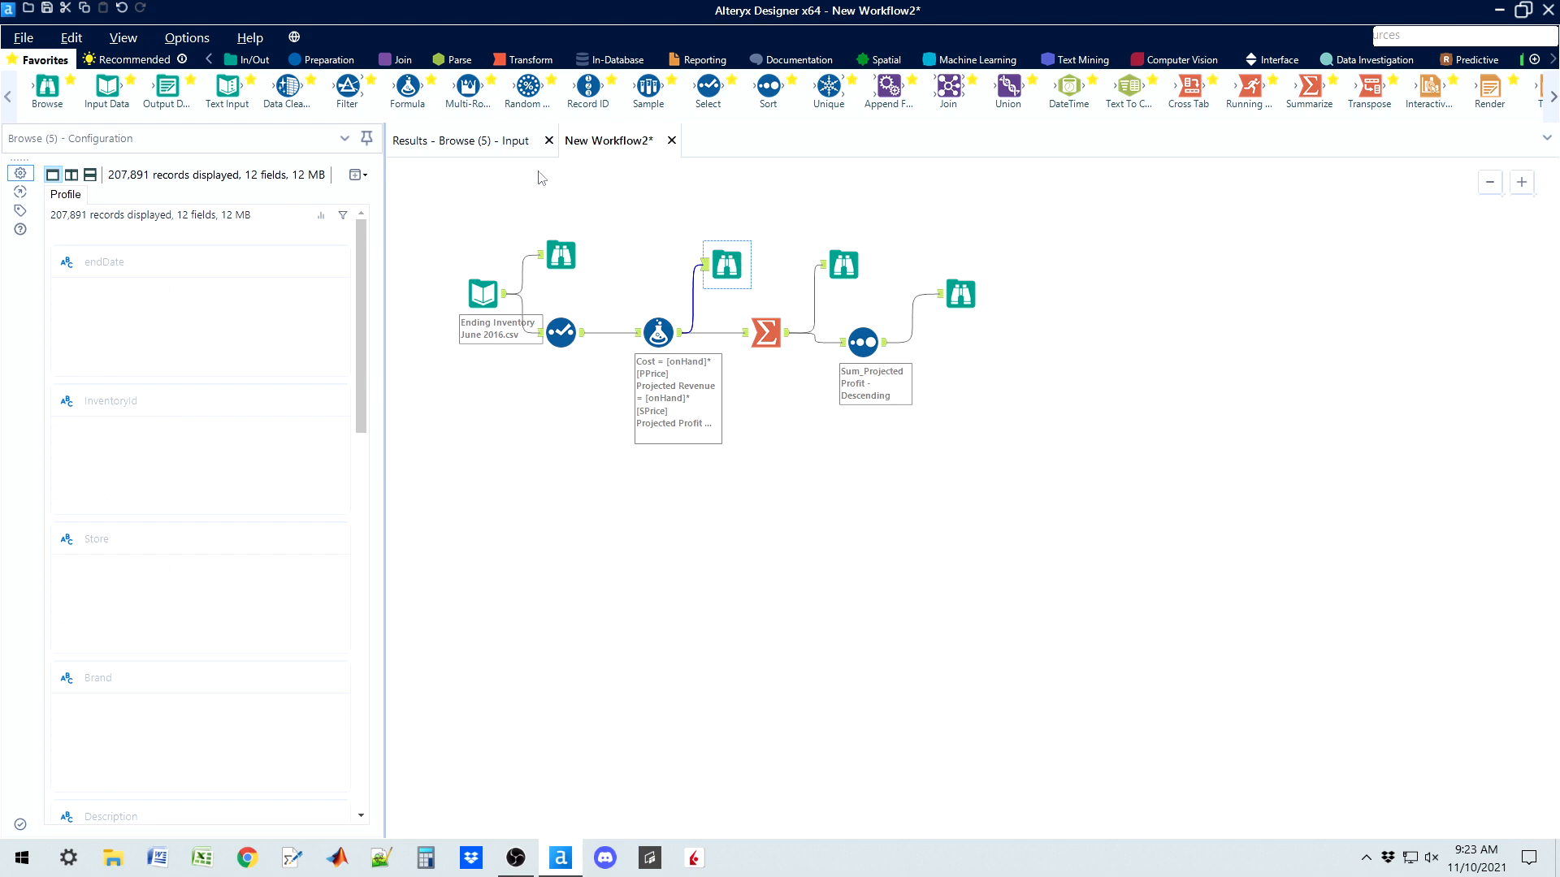
pyautogui.click(488, 142)
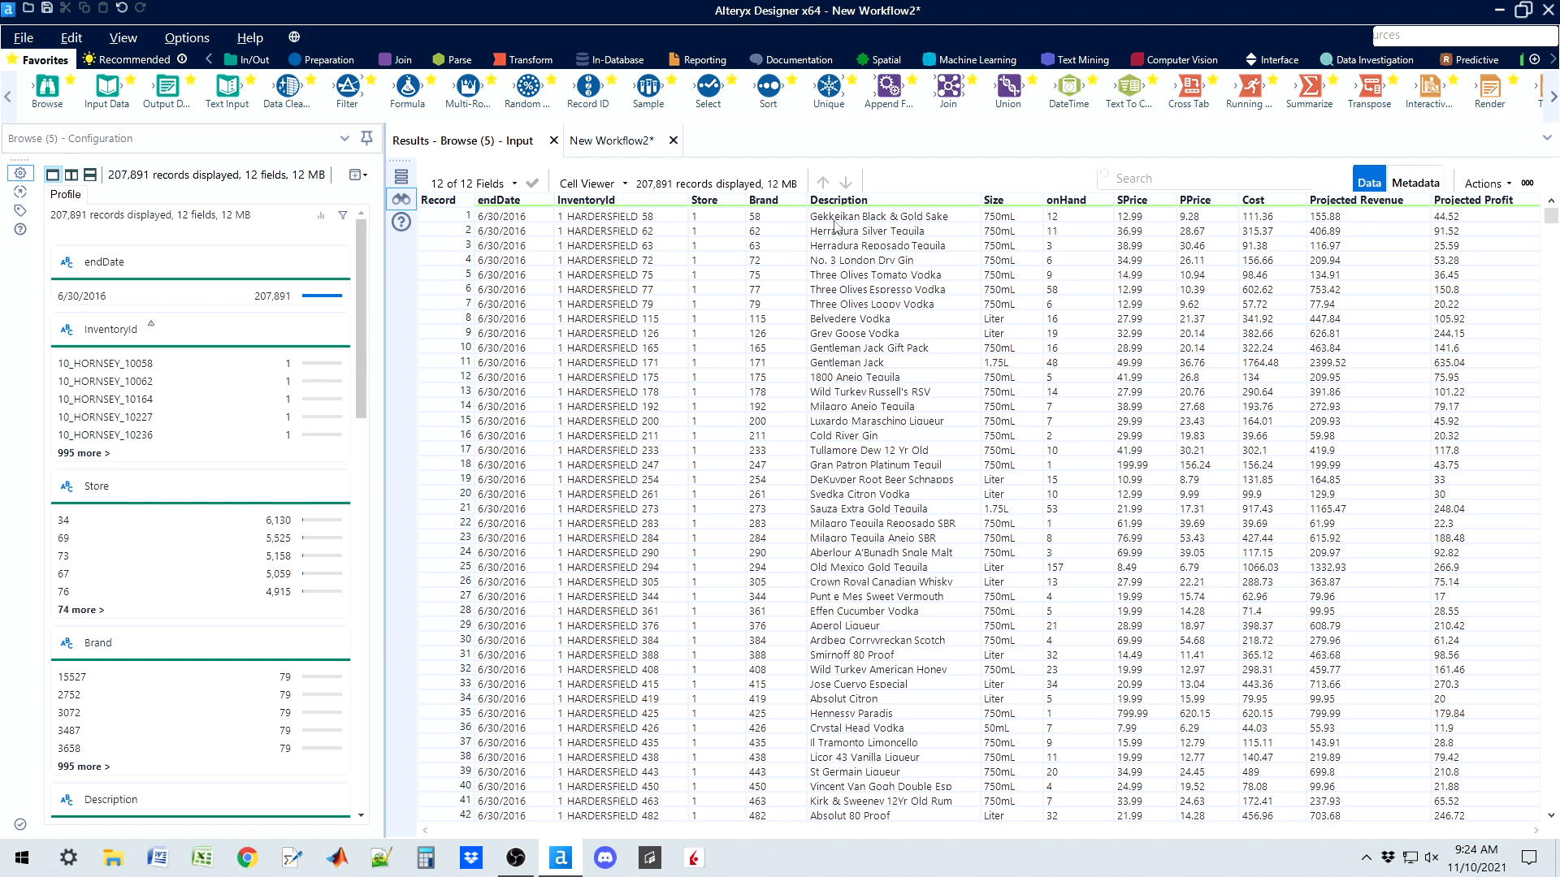
pyautogui.click(611, 140)
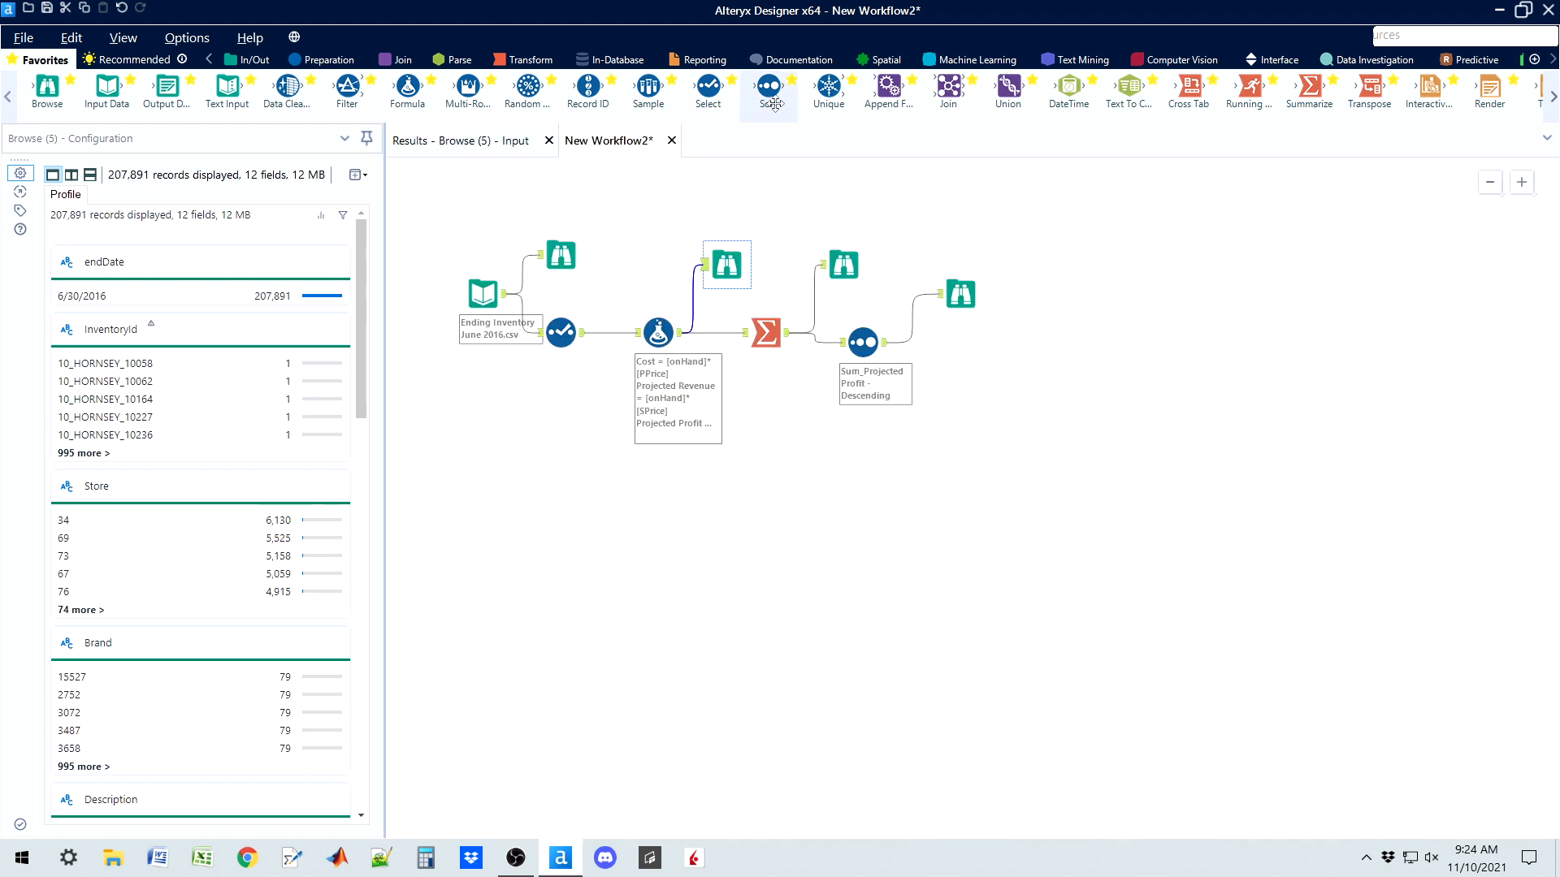
# Add a second Sort tool fed by the Formula tool and set it to sort Description ascending using dictionary order
pyautogui.moveTo(769, 86); pyautogui.dragTo(776, 437)
pyautogui.moveTo(681, 332); pyautogui.dragTo(752, 430)
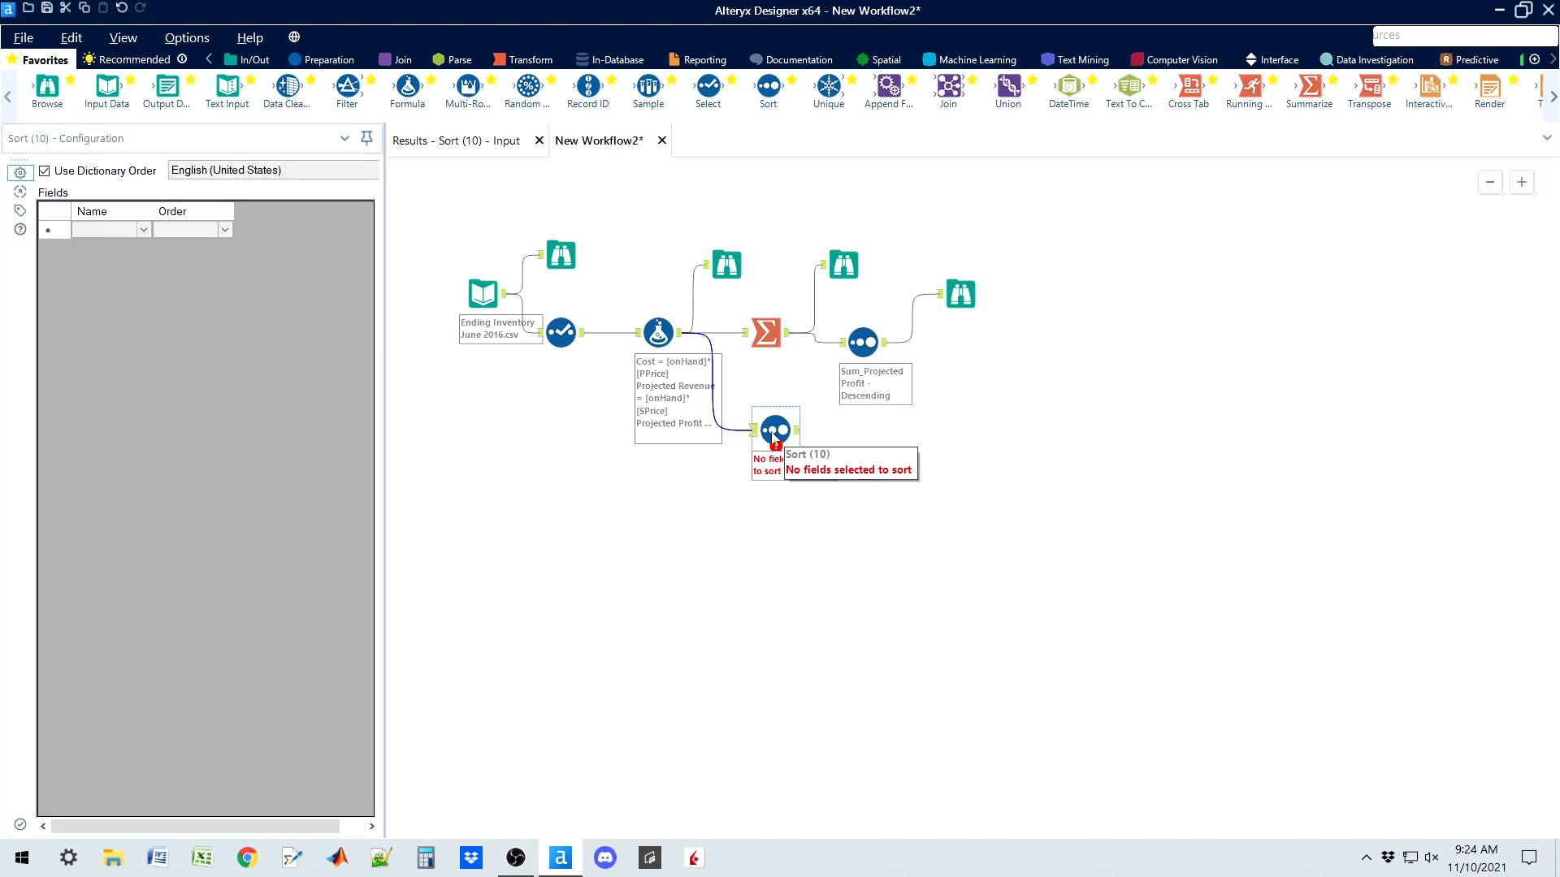
pyautogui.click(143, 231)
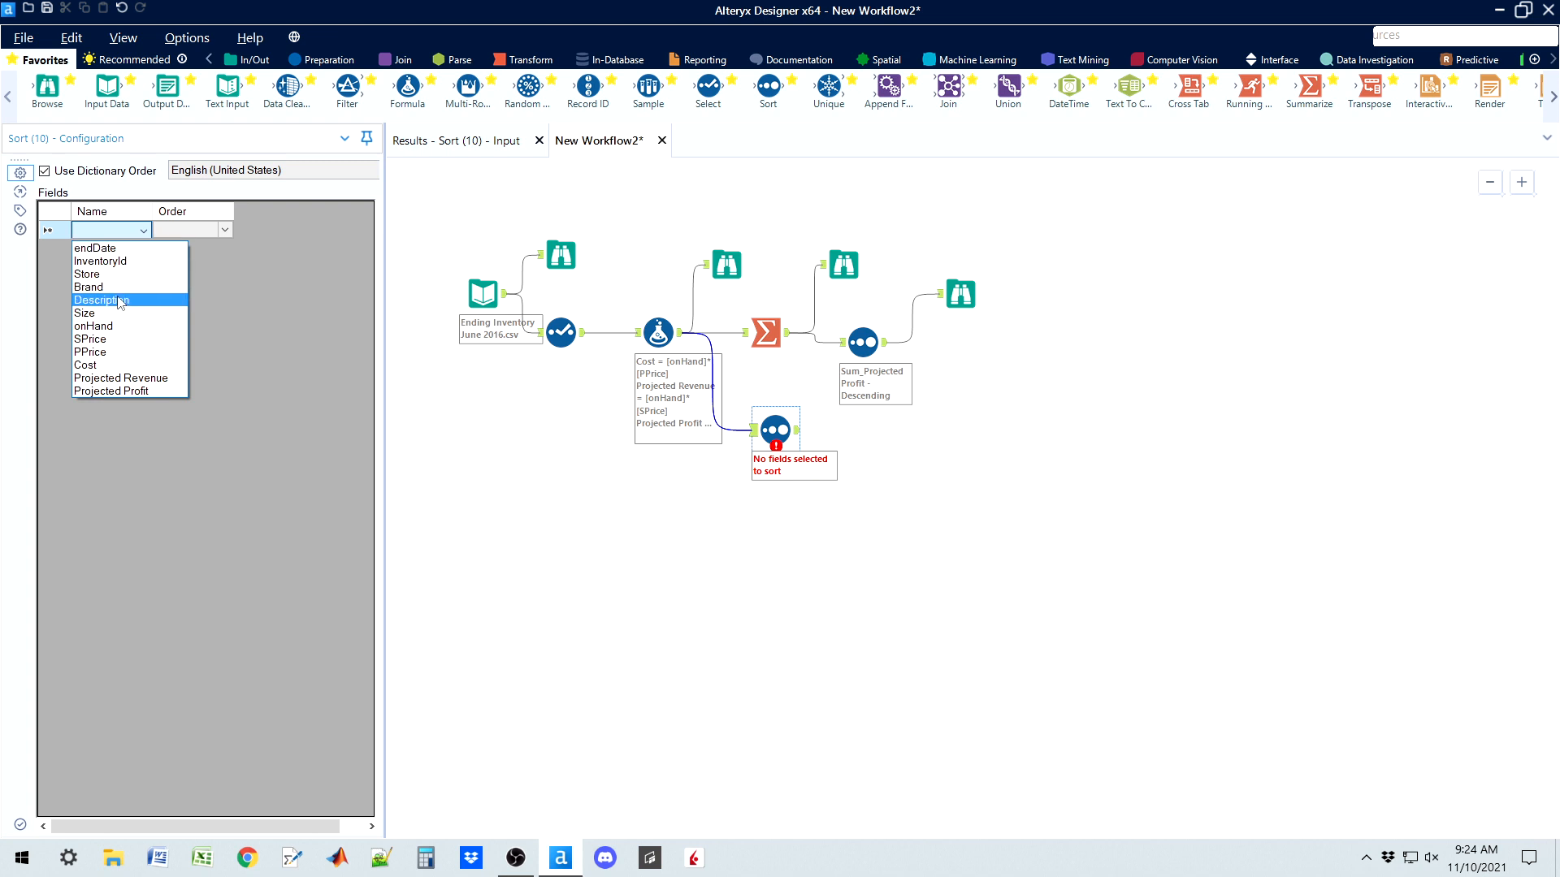
pyautogui.click(154, 294)
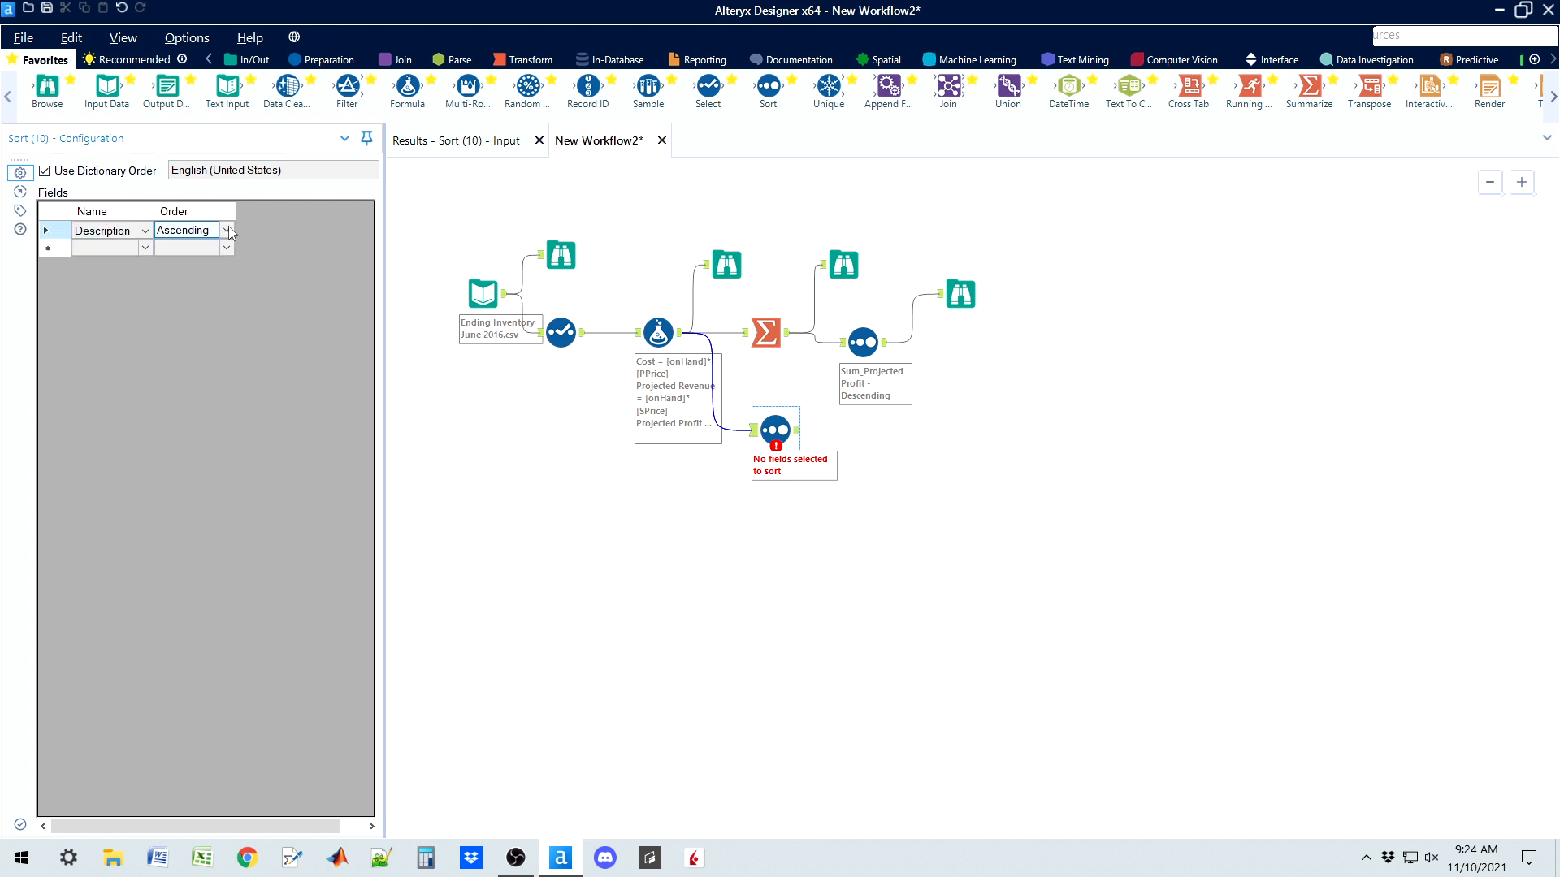
pyautogui.click(44, 172)
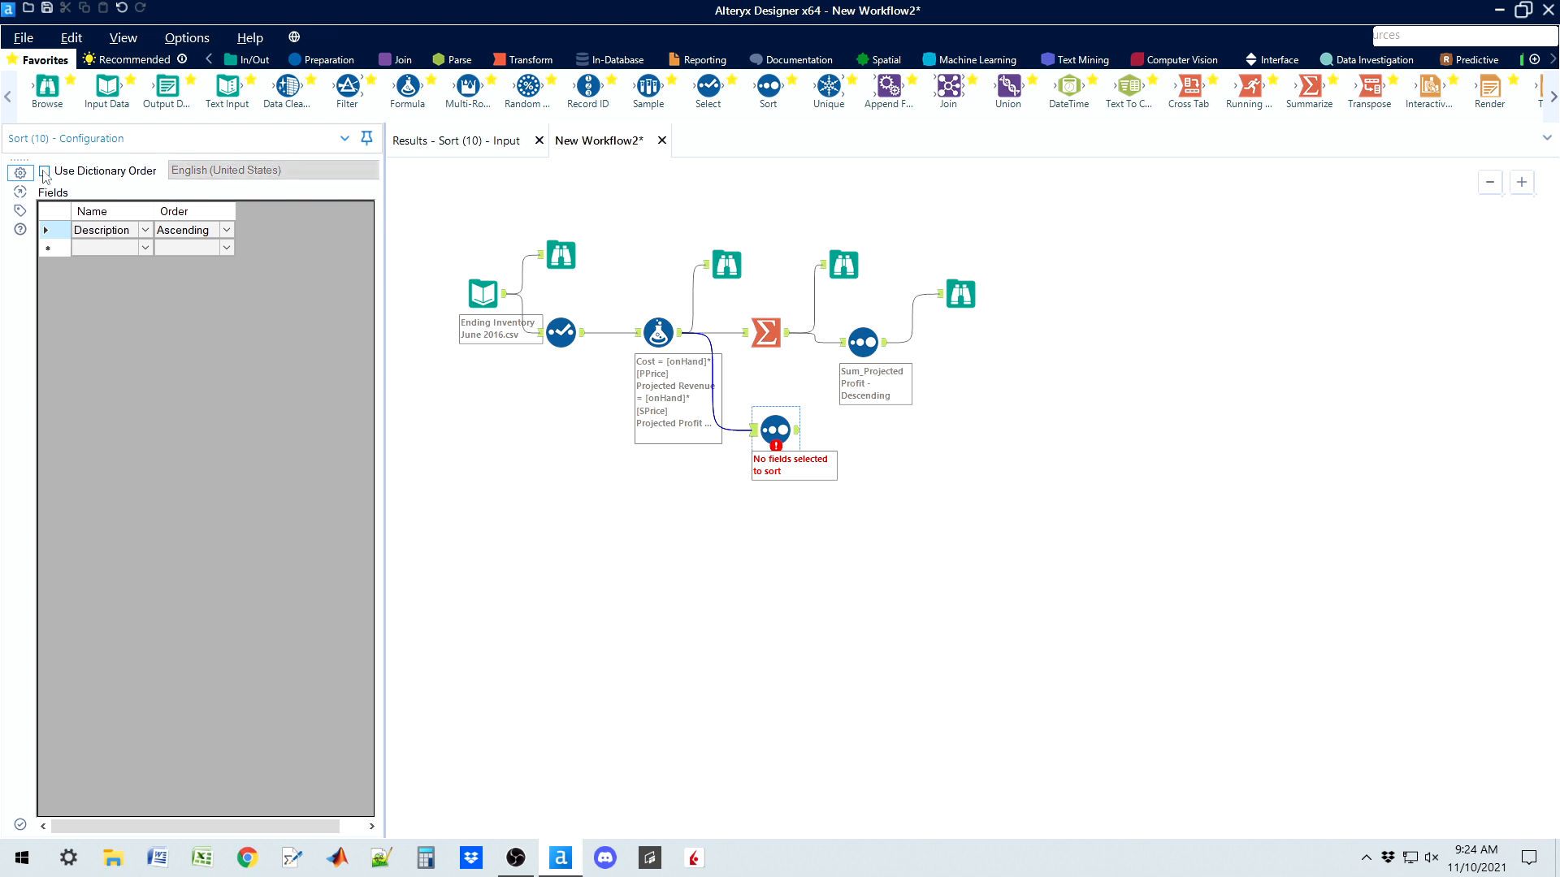
pyautogui.click(44, 172)
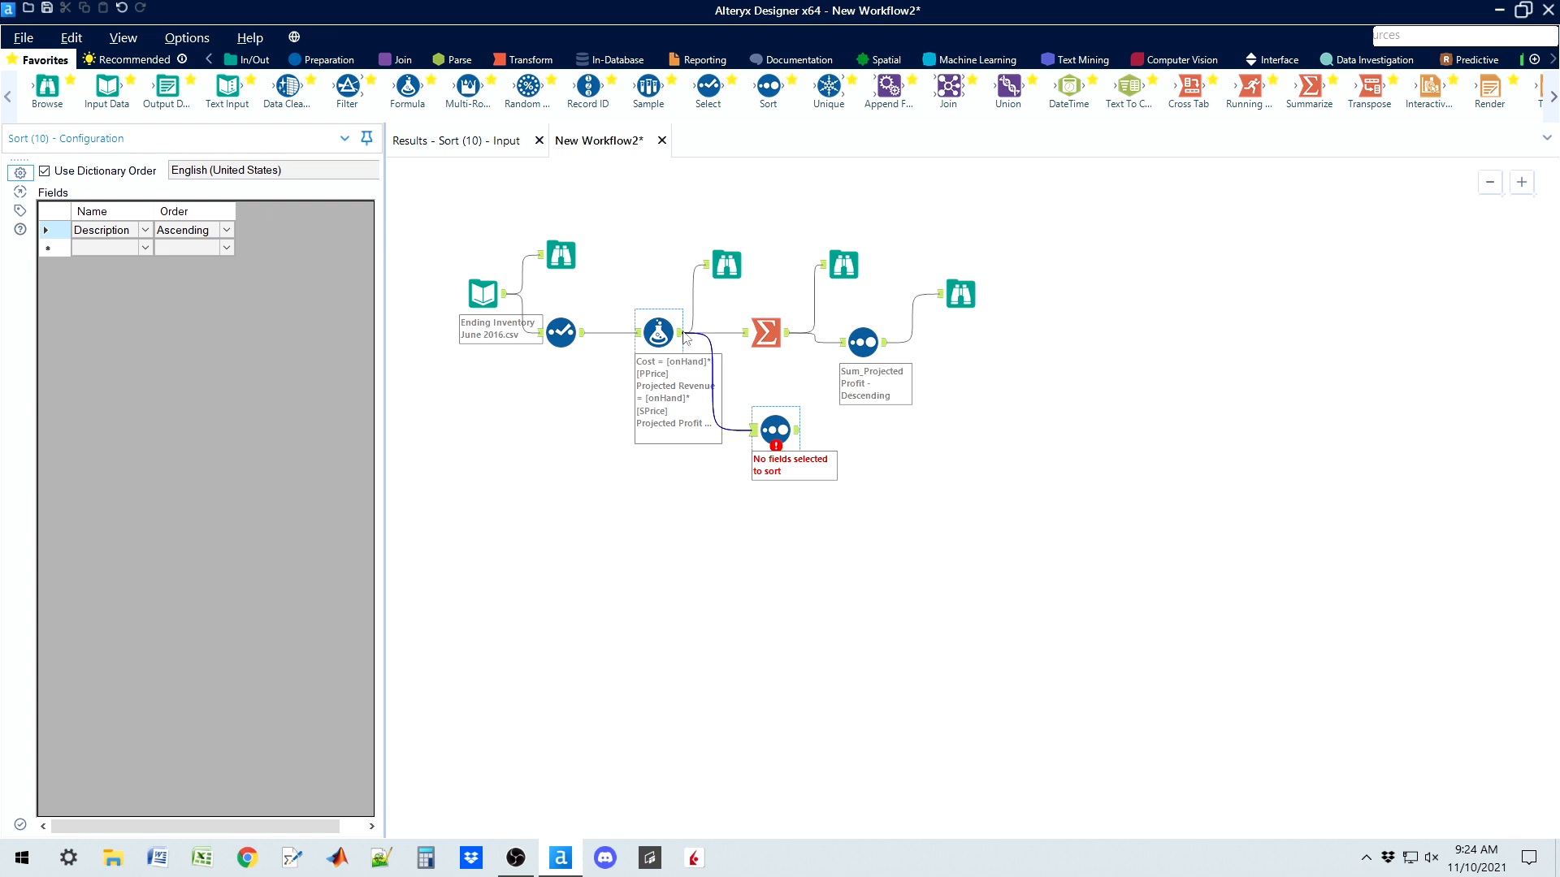
# Examine the first Description values in the Formula tool's Browse results, comparing the alphabetical order of the top two records
pyautogui.click(729, 266)
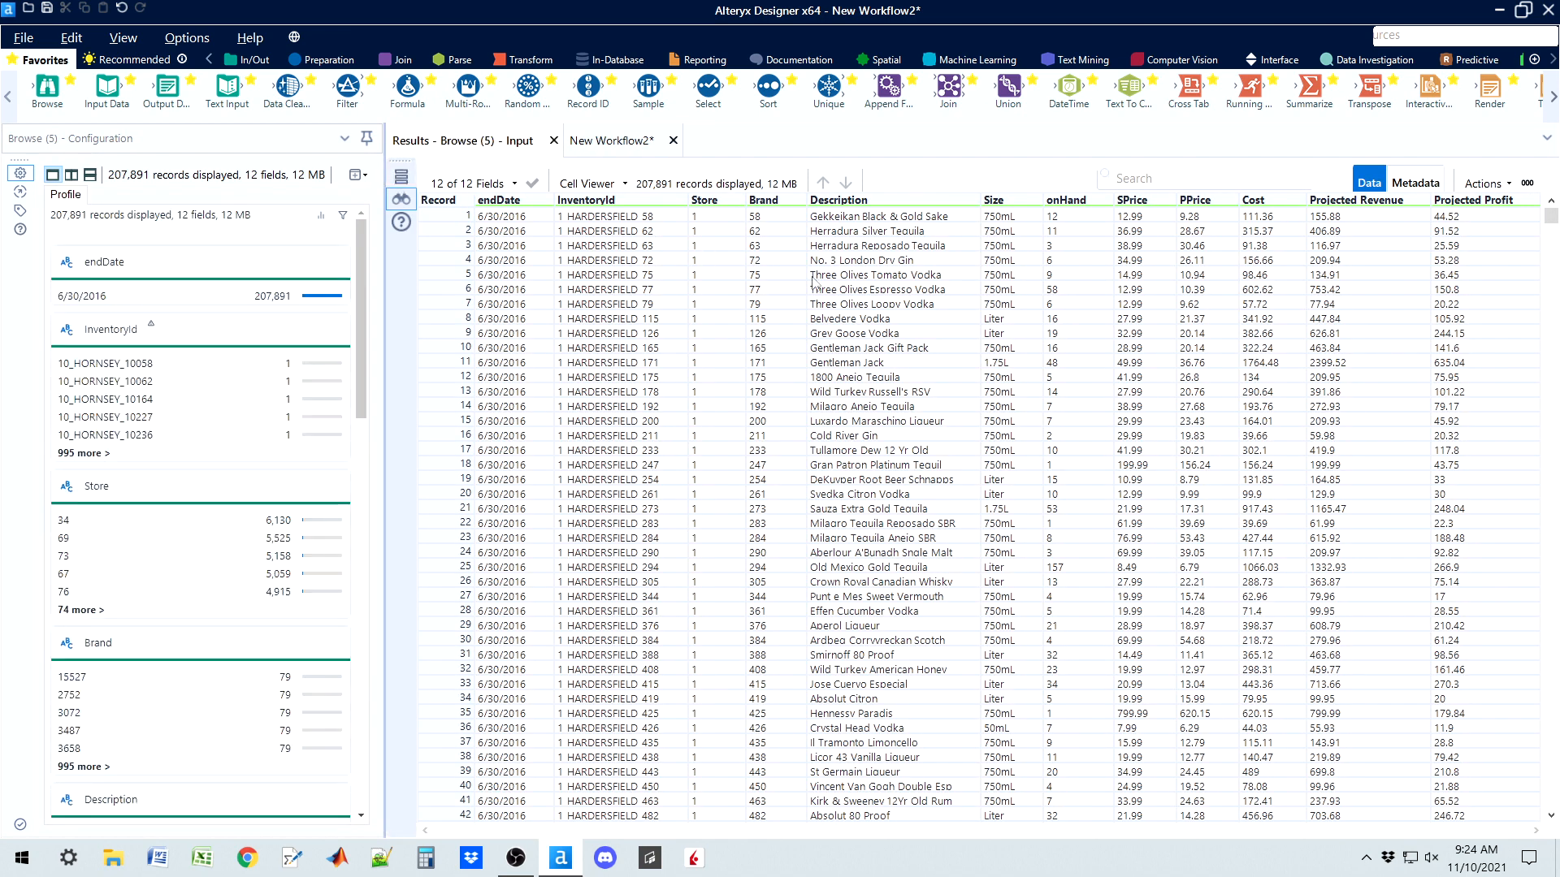
pyautogui.click(827, 218)
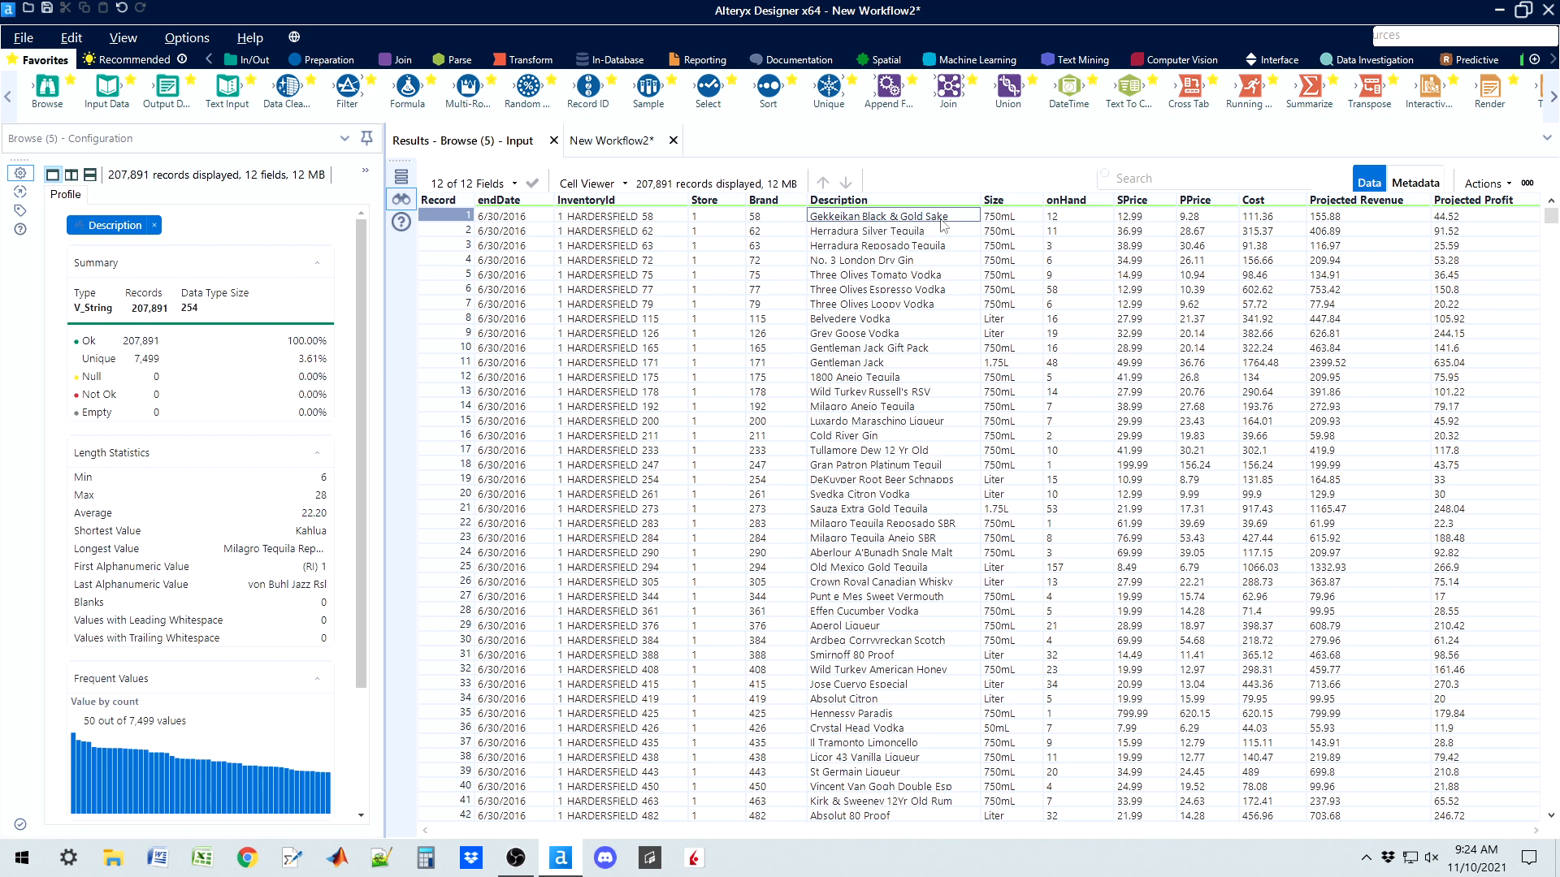
pyautogui.click(817, 233)
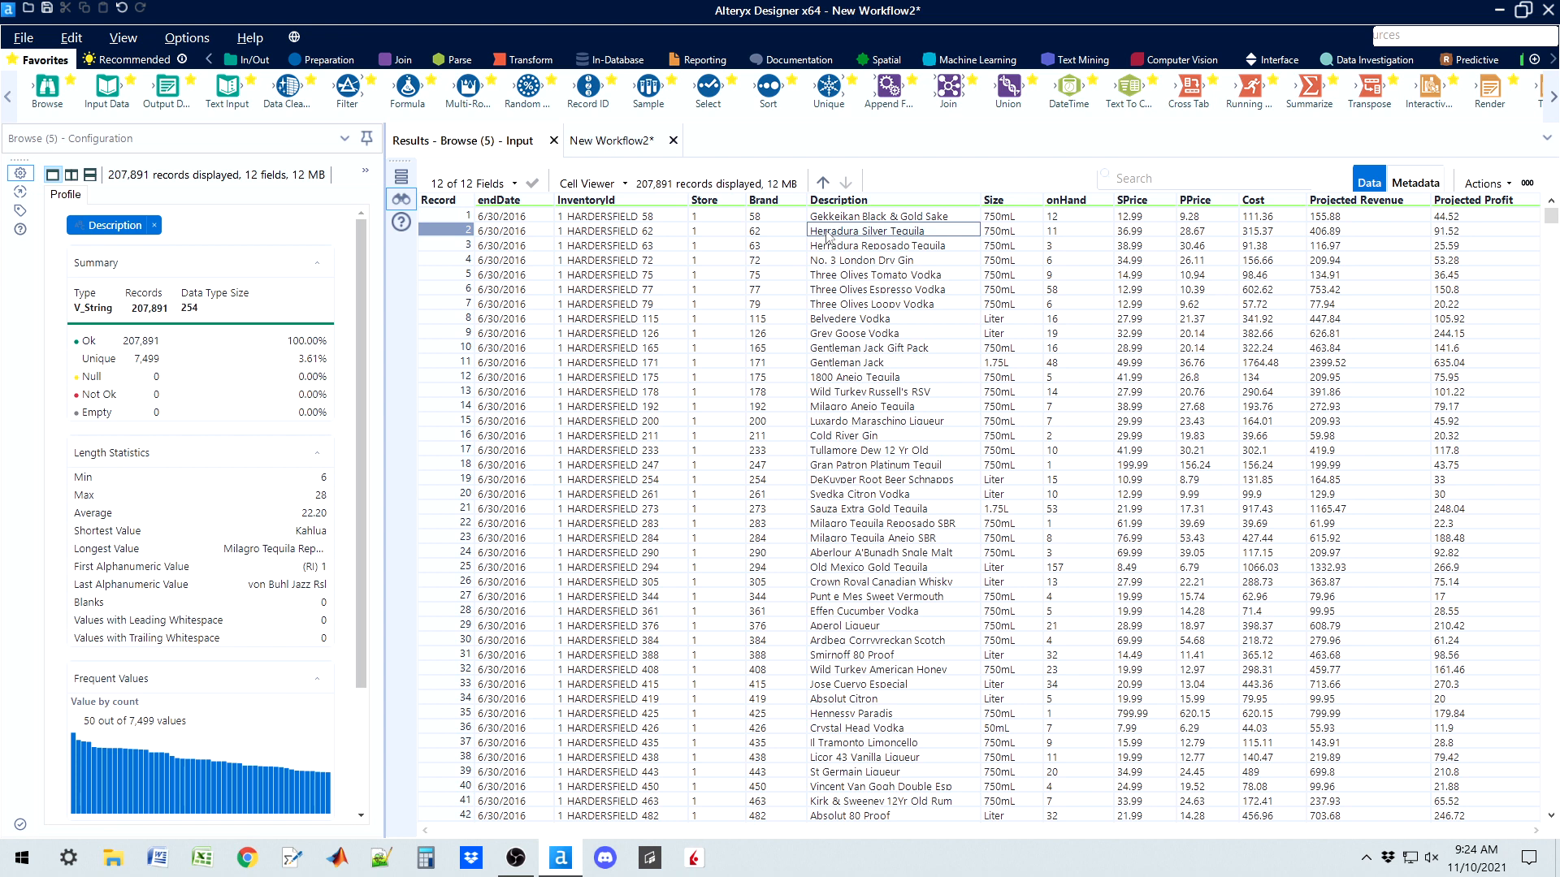
pyautogui.click(827, 217)
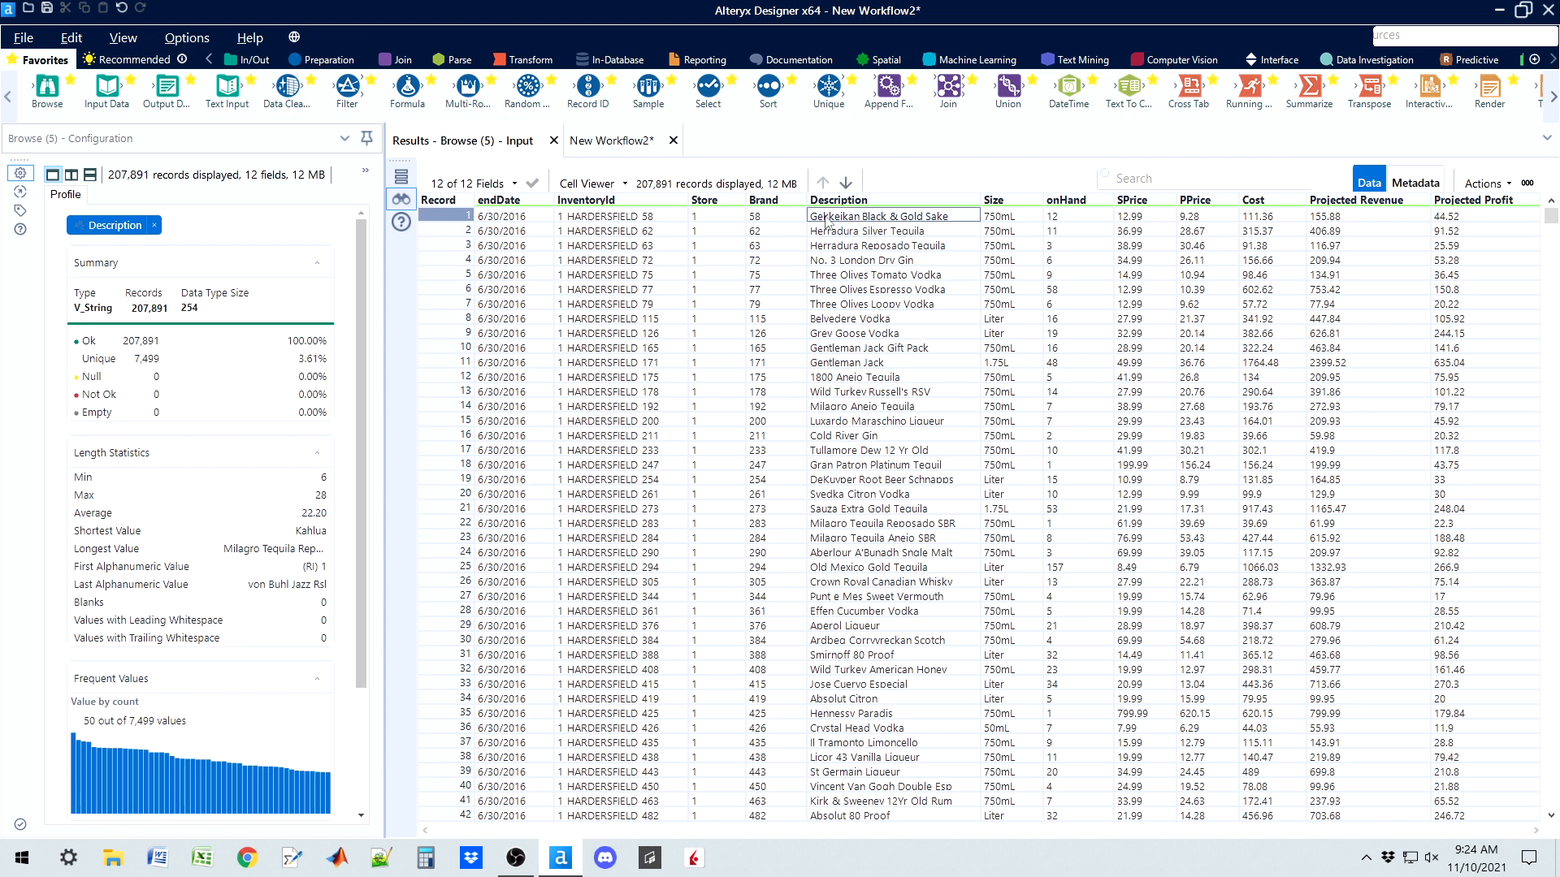
pyautogui.click(831, 233)
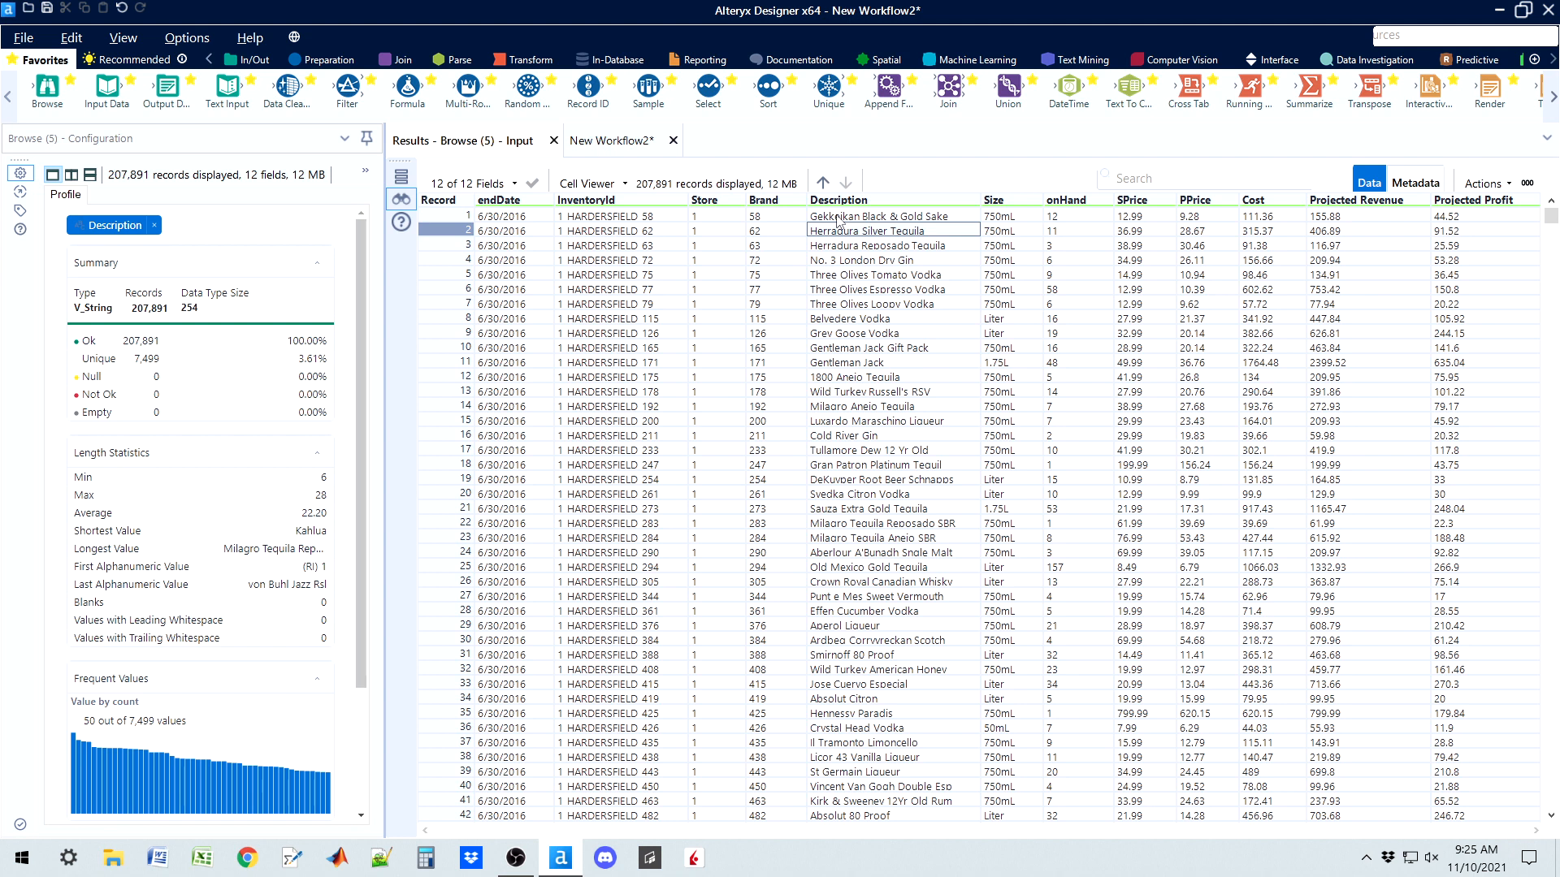
pyautogui.click(647, 144)
# Attach a Browse tool to the Description Sort tool's output and run the workflow
pyautogui.click(776, 430)
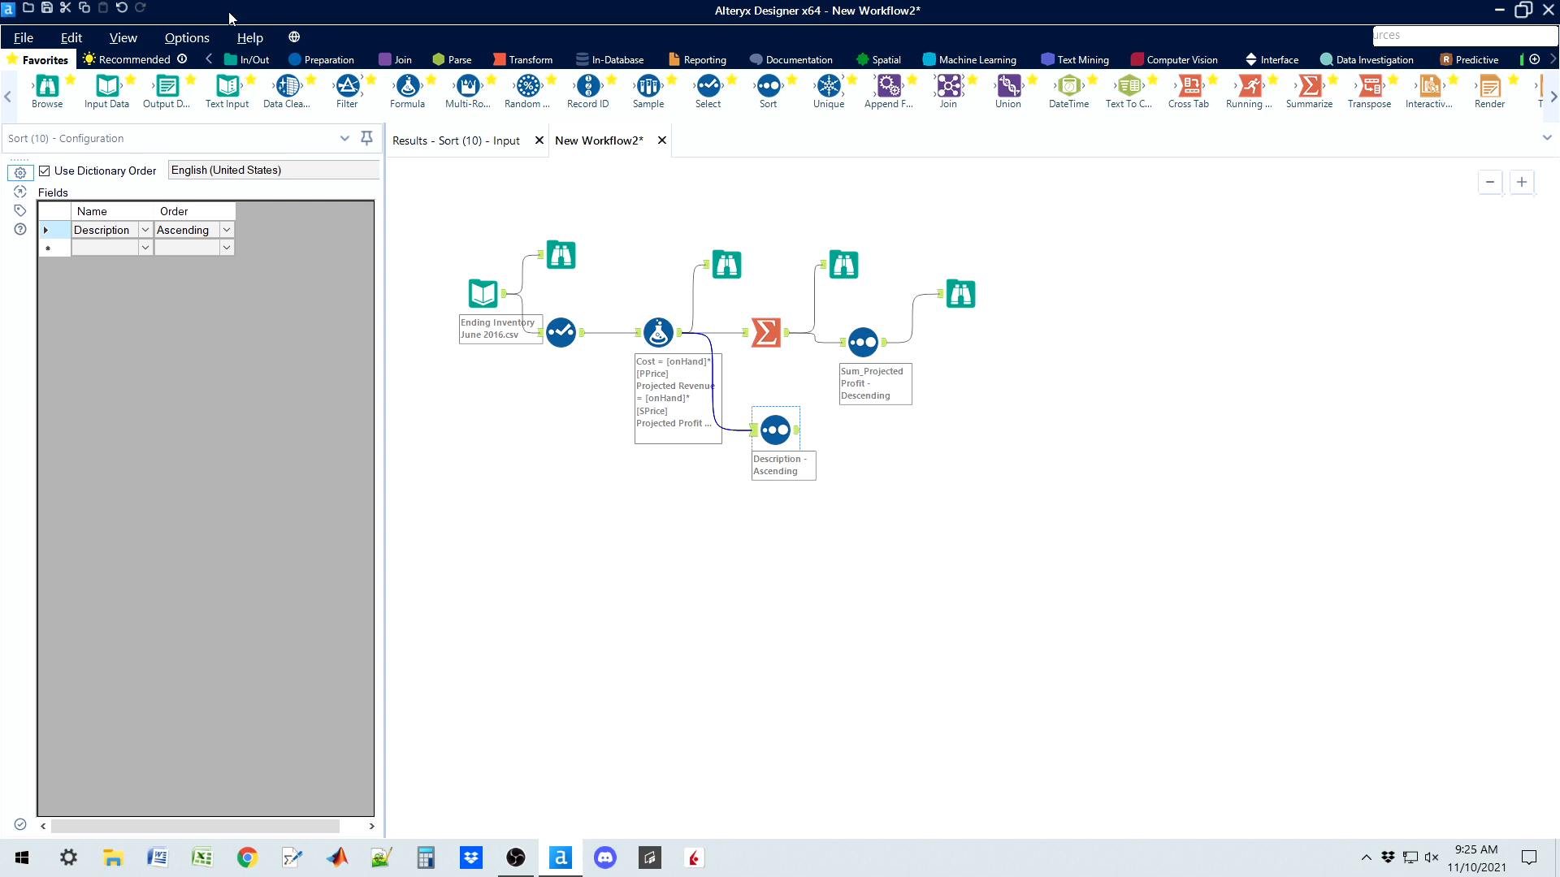
pyautogui.moveTo(47, 86); pyautogui.dragTo(881, 440)
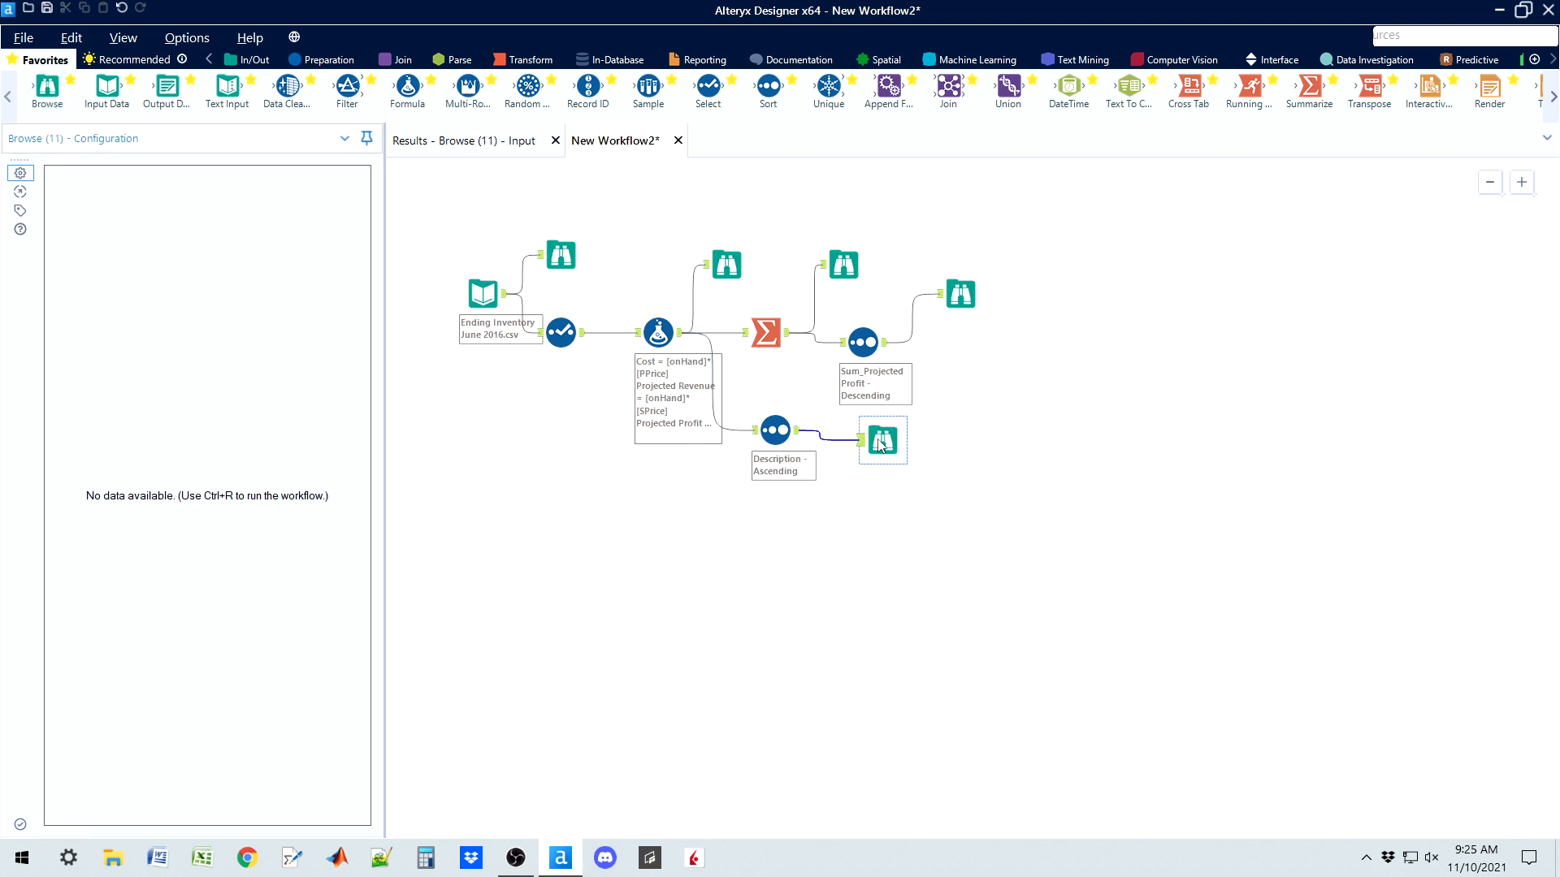
pyautogui.hotkey('ctrl', 'r')
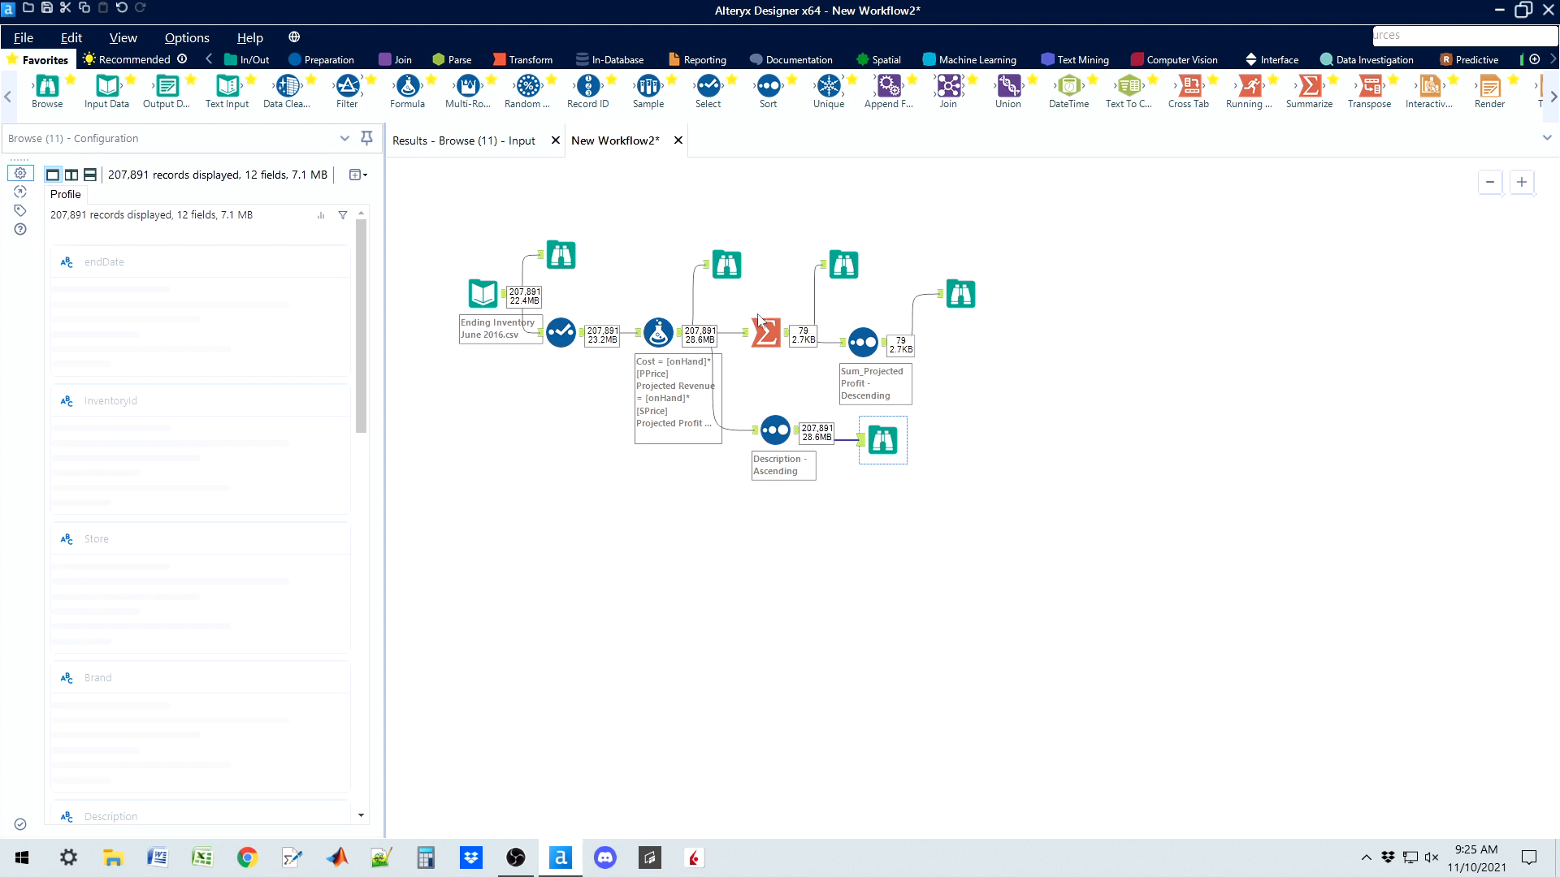
# Inspect the first and last records of the results sorted by Description
pyautogui.click(480, 142)
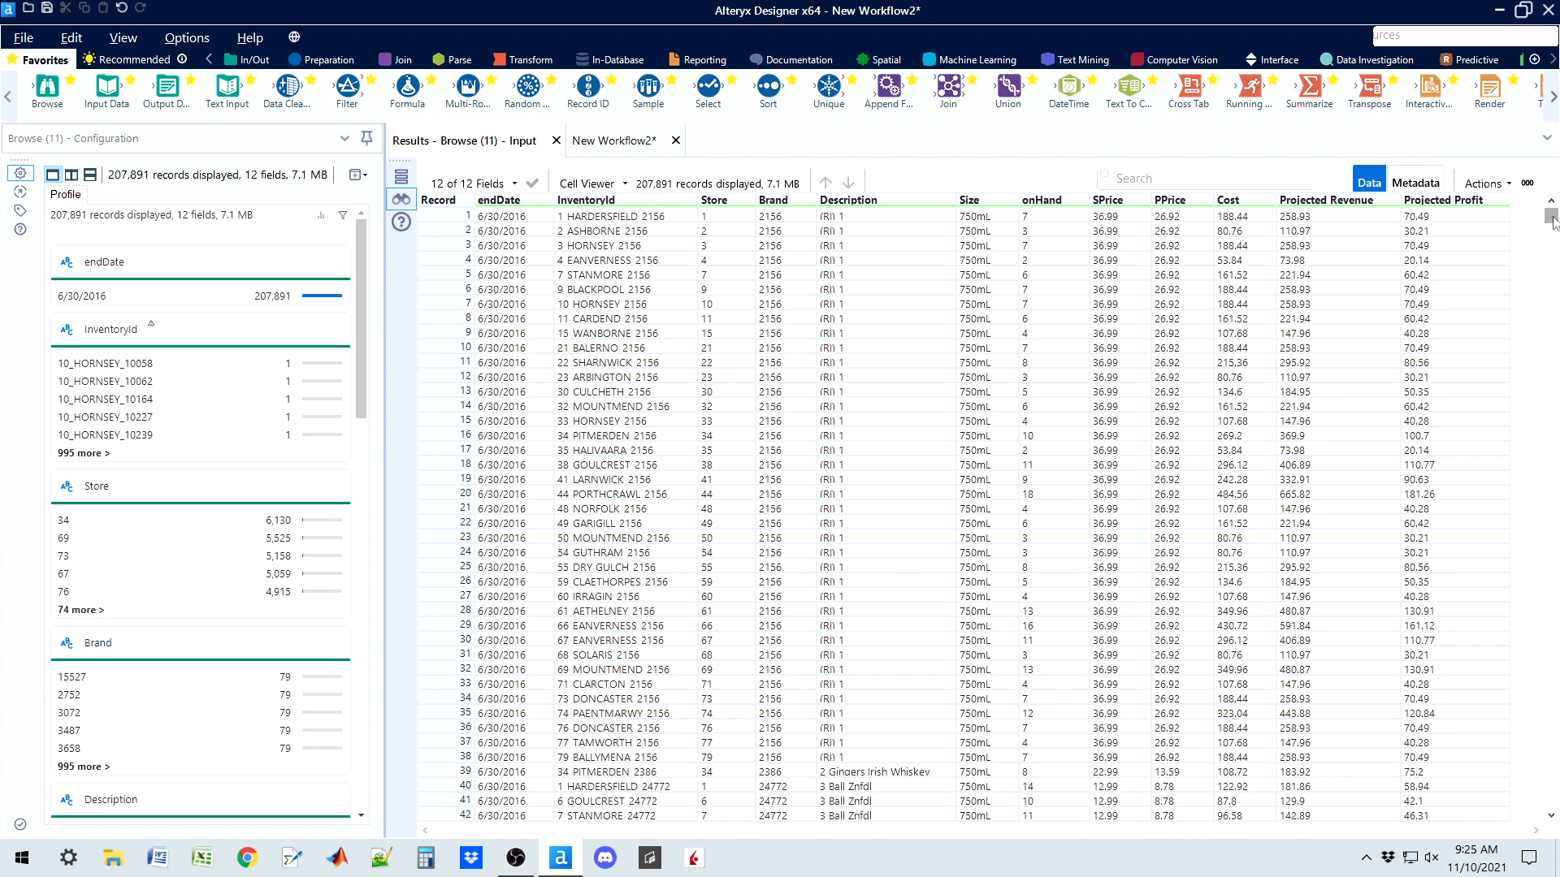
pyautogui.moveTo(1552, 218); pyautogui.dragTo(1555, 804)
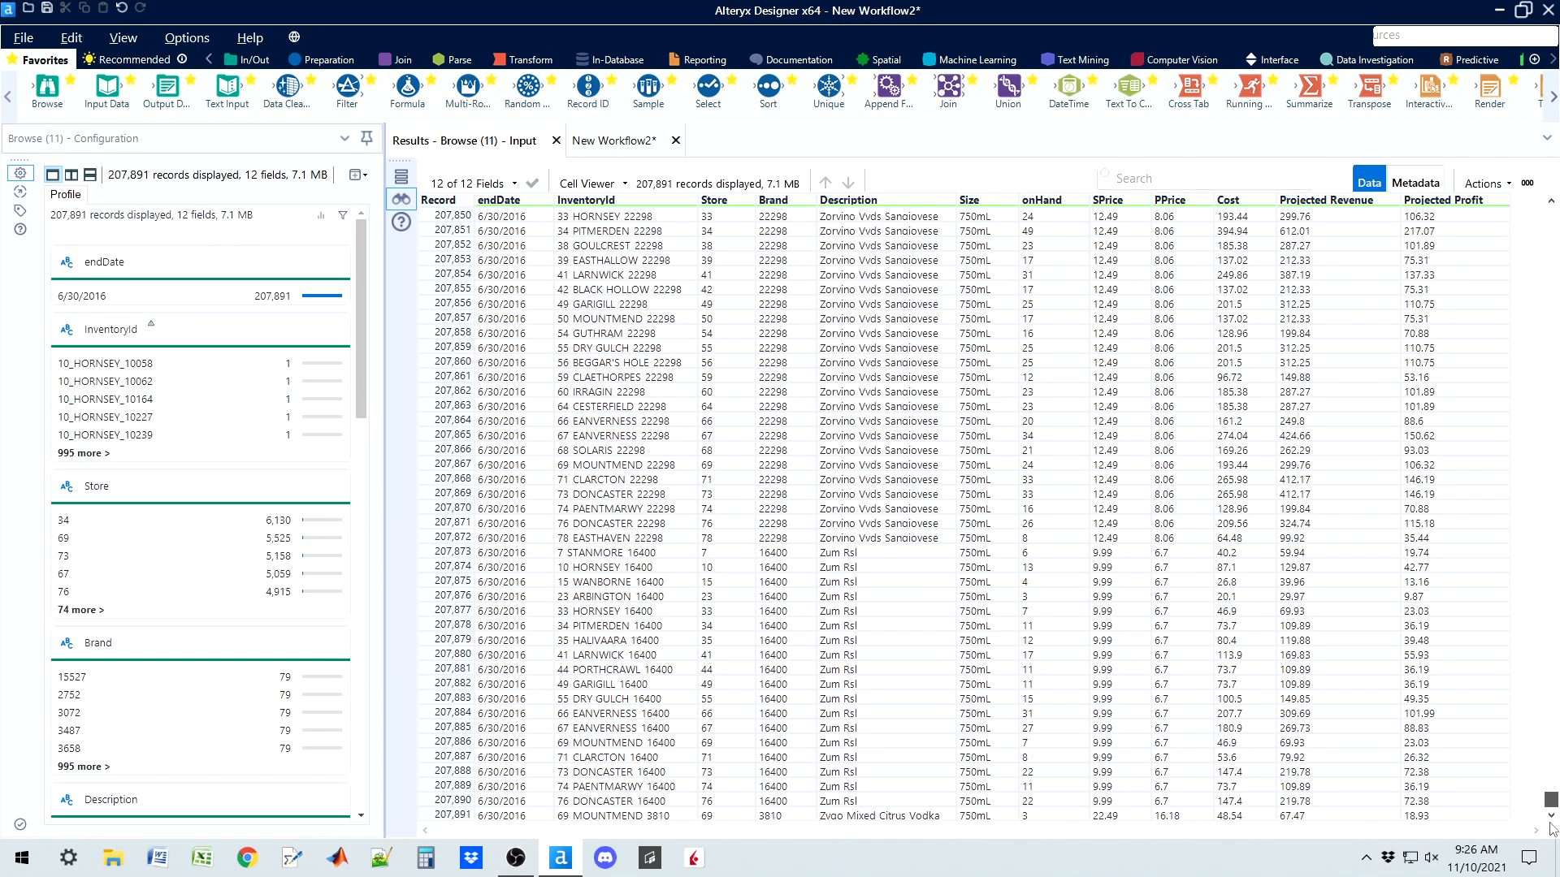
pyautogui.click(885, 817)
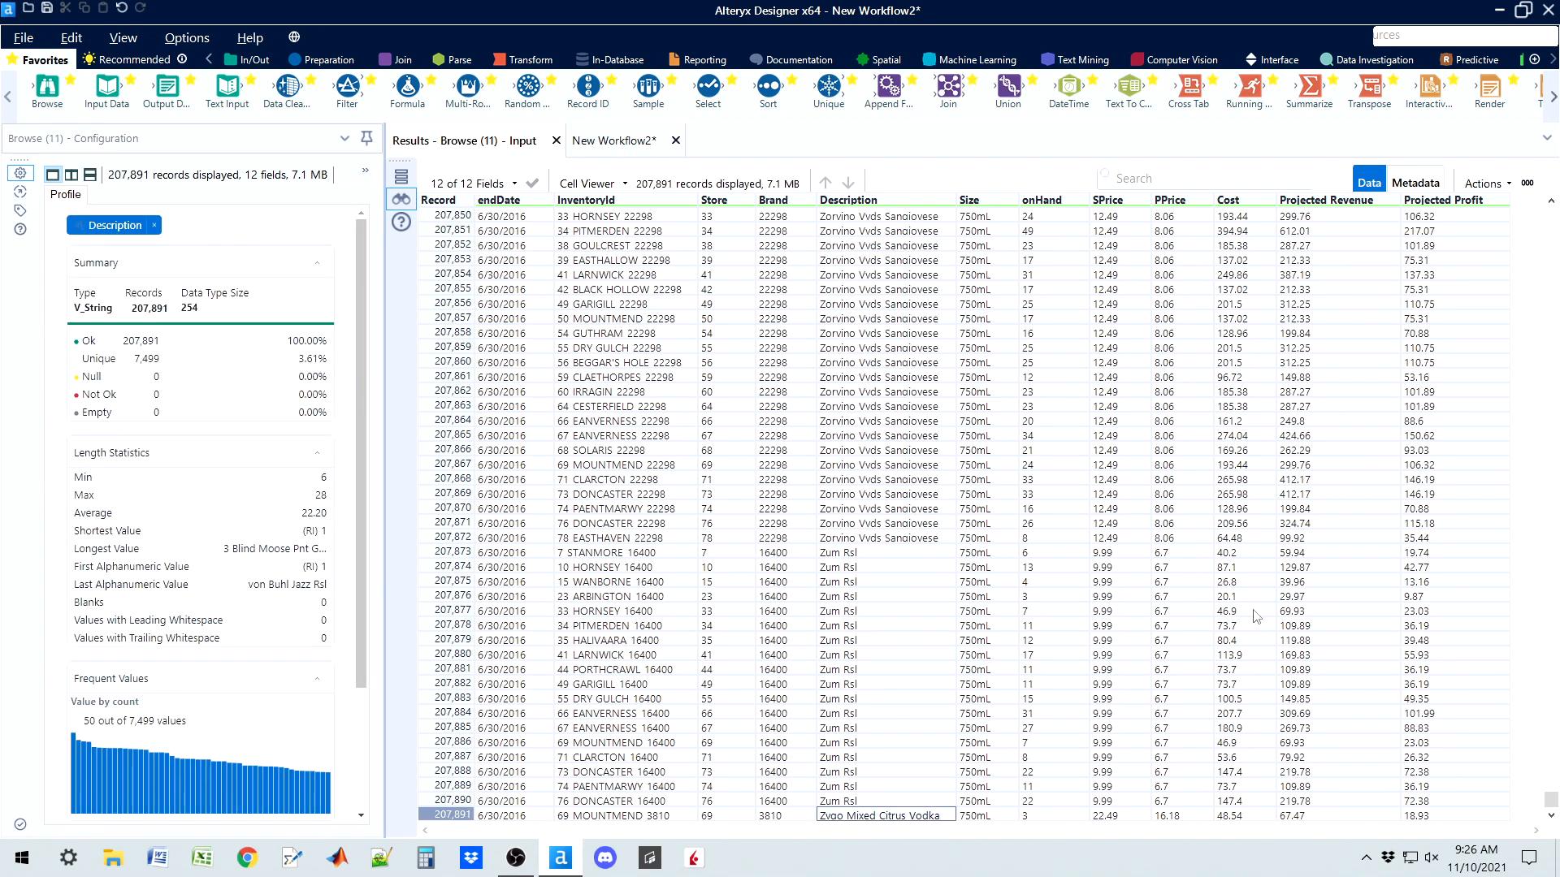
pyautogui.moveTo(1551, 800); pyautogui.dragTo(1541, 195)
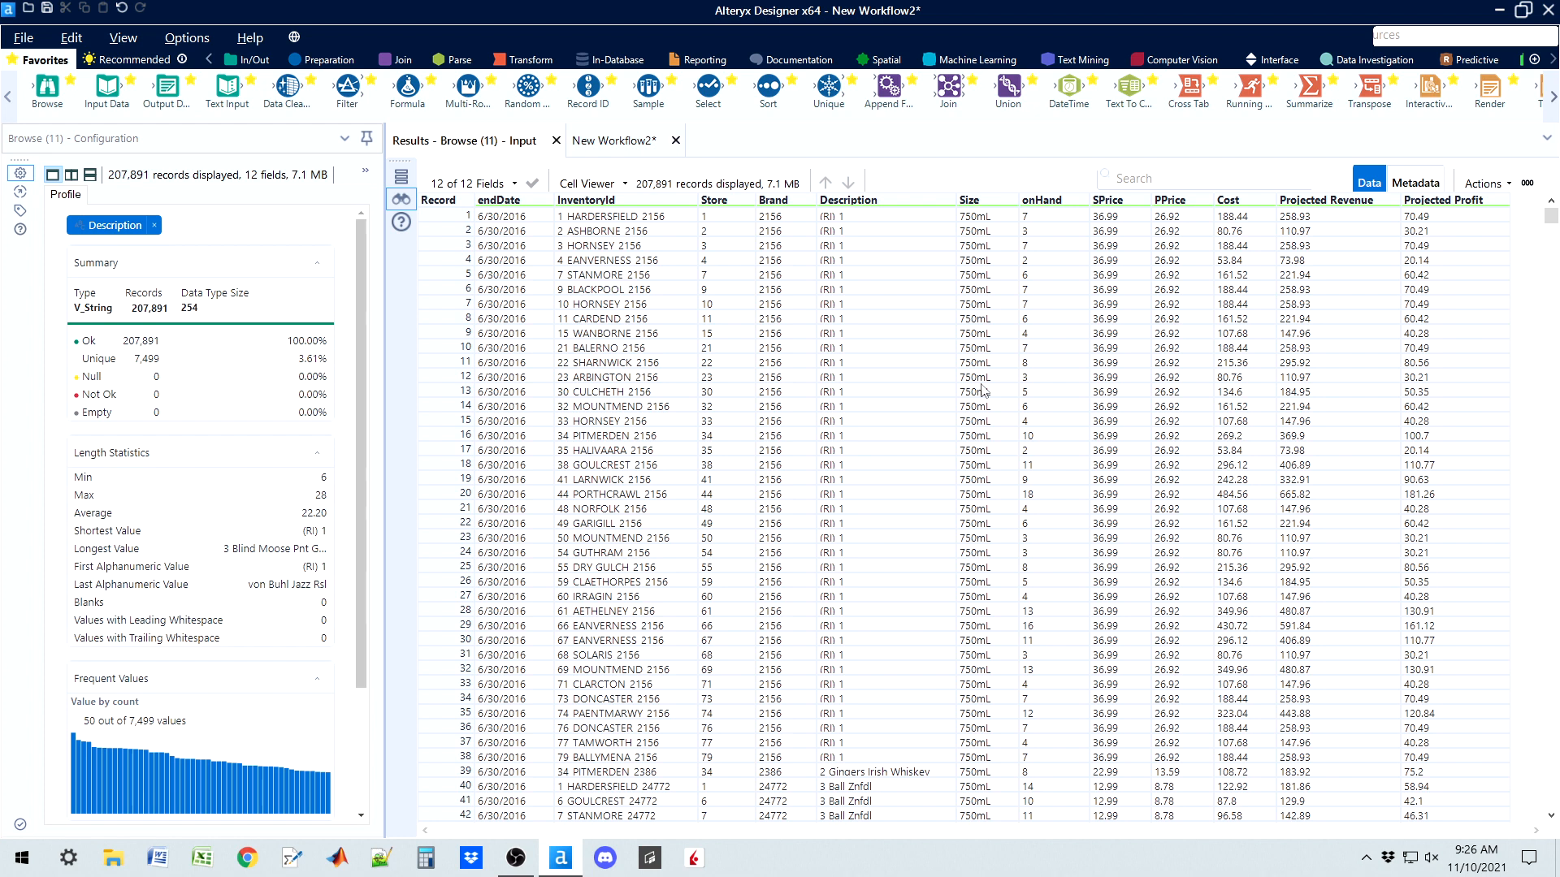
# Compare the sorted records with the original record order in the Formula tool's Browse results
pyautogui.click(605, 145)
pyautogui.click(727, 265)
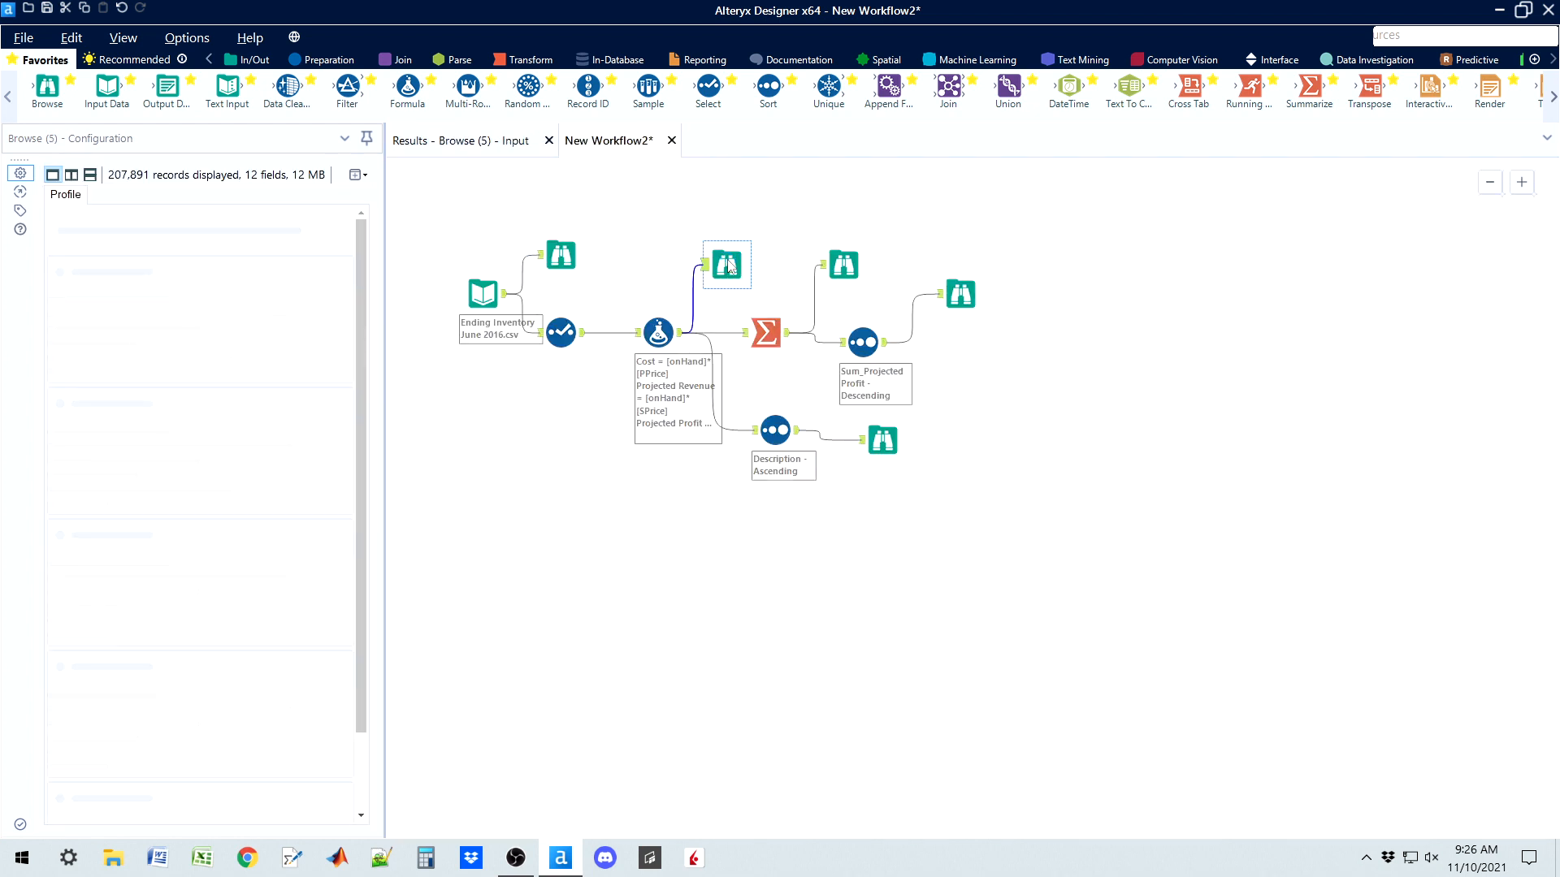
pyautogui.click(443, 143)
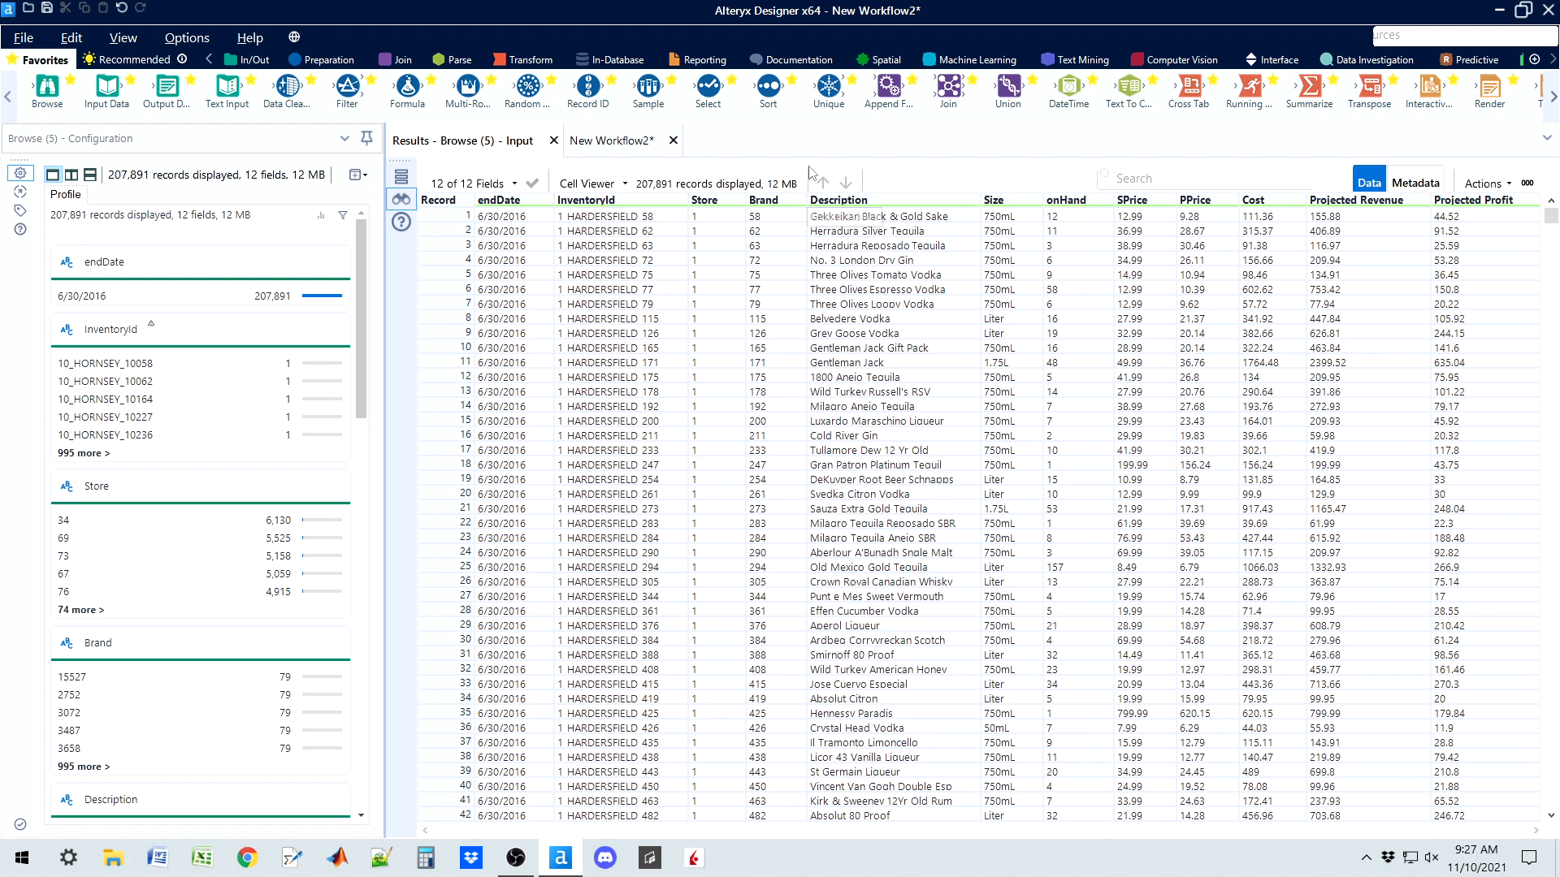
pyautogui.click(603, 144)
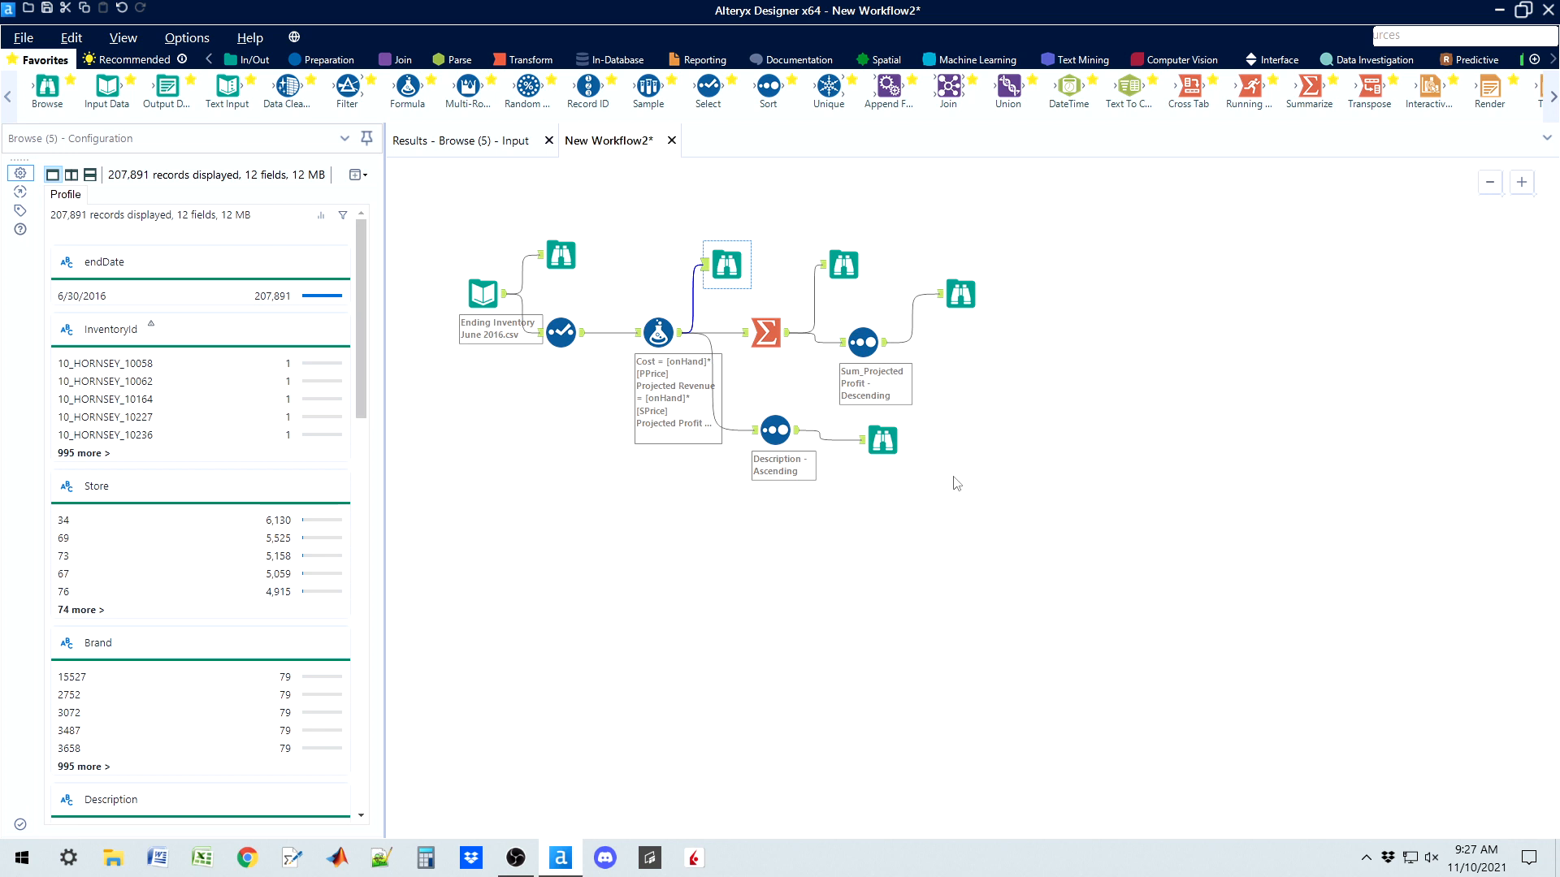
# Change the sort field of the Sort tool fed by the Formula tool to Store, in ascending order
pyautogui.click(772, 432)
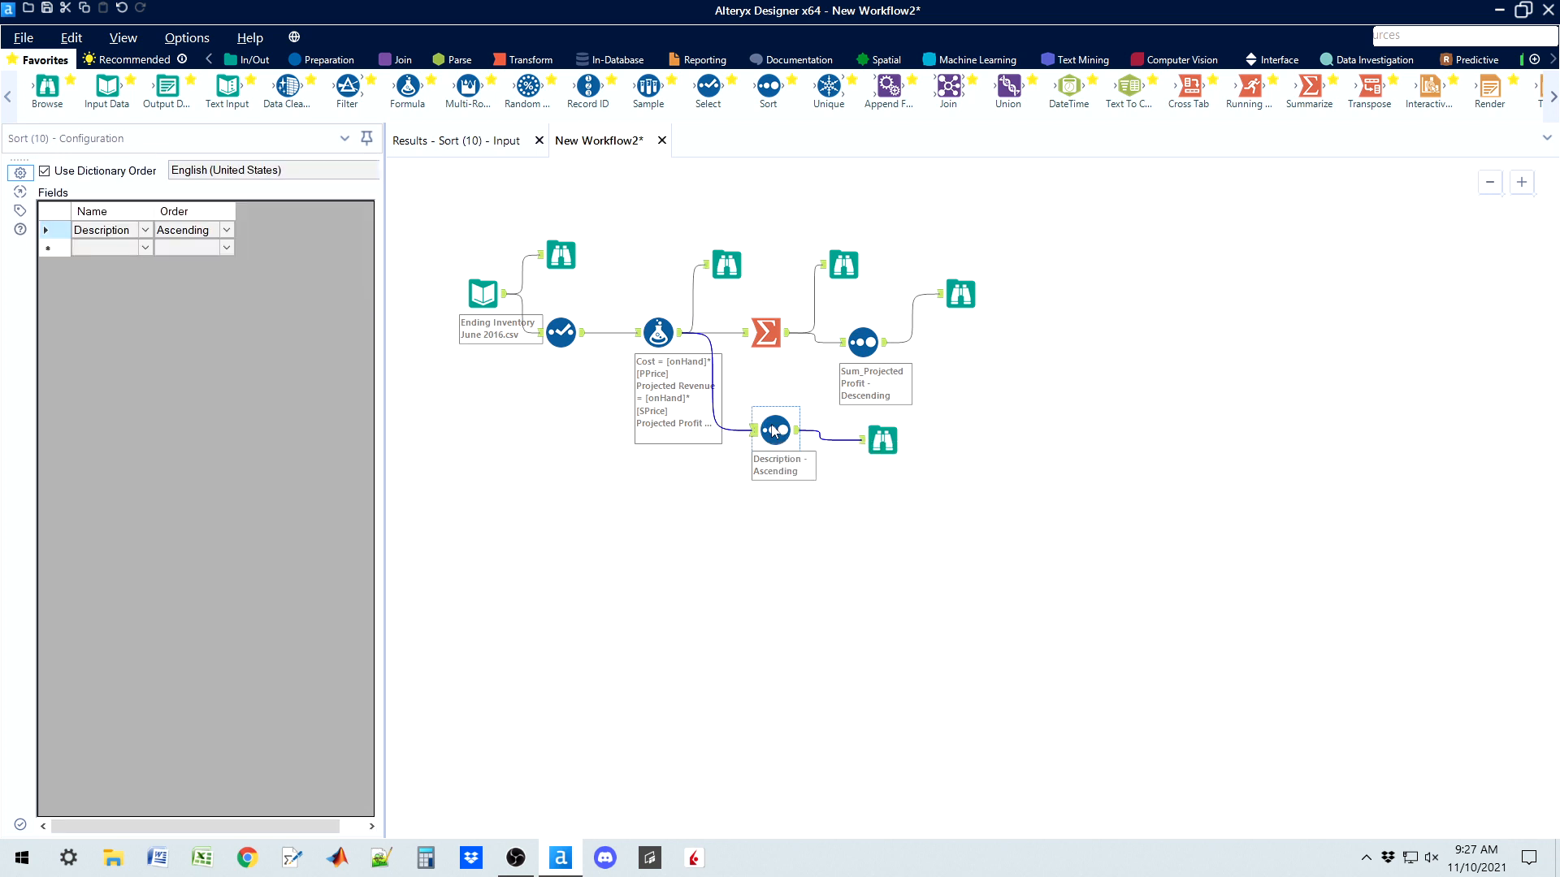
pyautogui.click(146, 231)
pyautogui.click(158, 274)
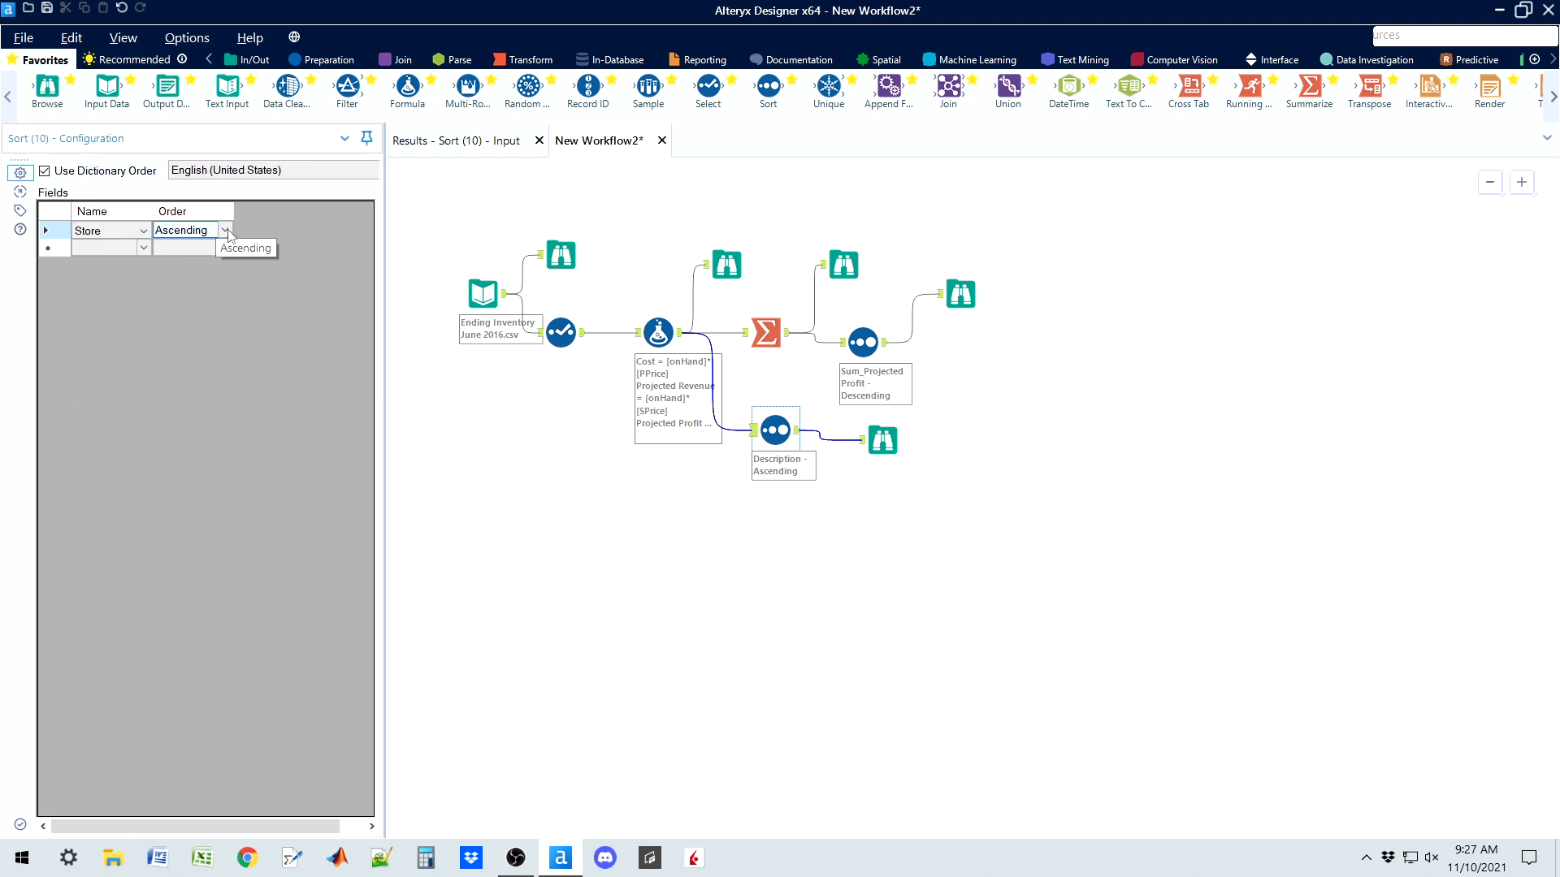
# Add onHand in descending order as the second sort field below Store and run the workflow
pyautogui.click(137, 245)
pyautogui.click(106, 344)
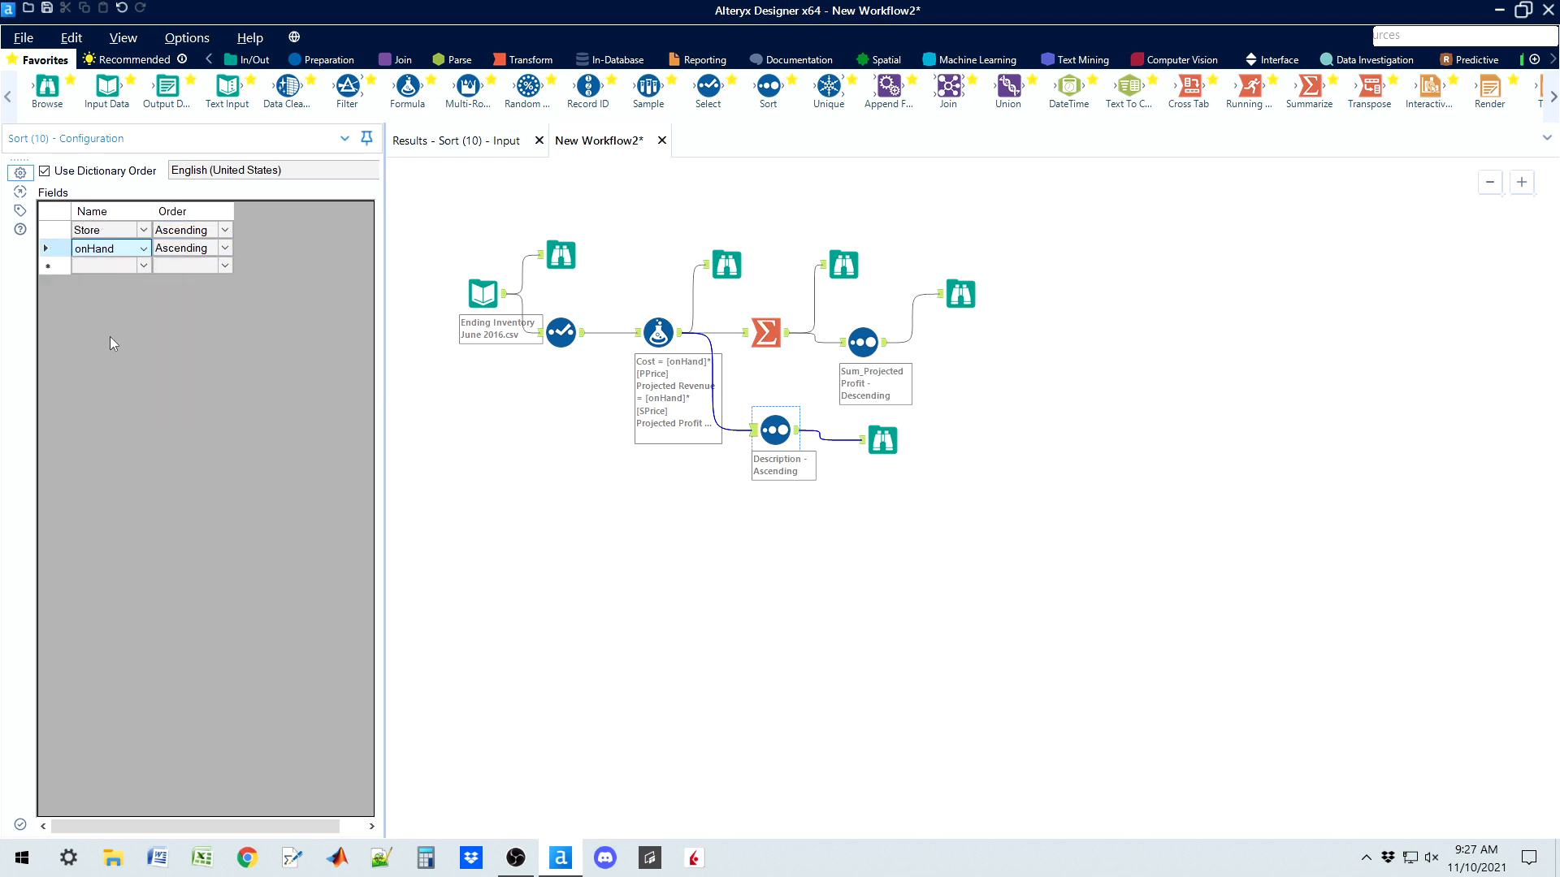
pyautogui.click(195, 248)
pyautogui.click(203, 279)
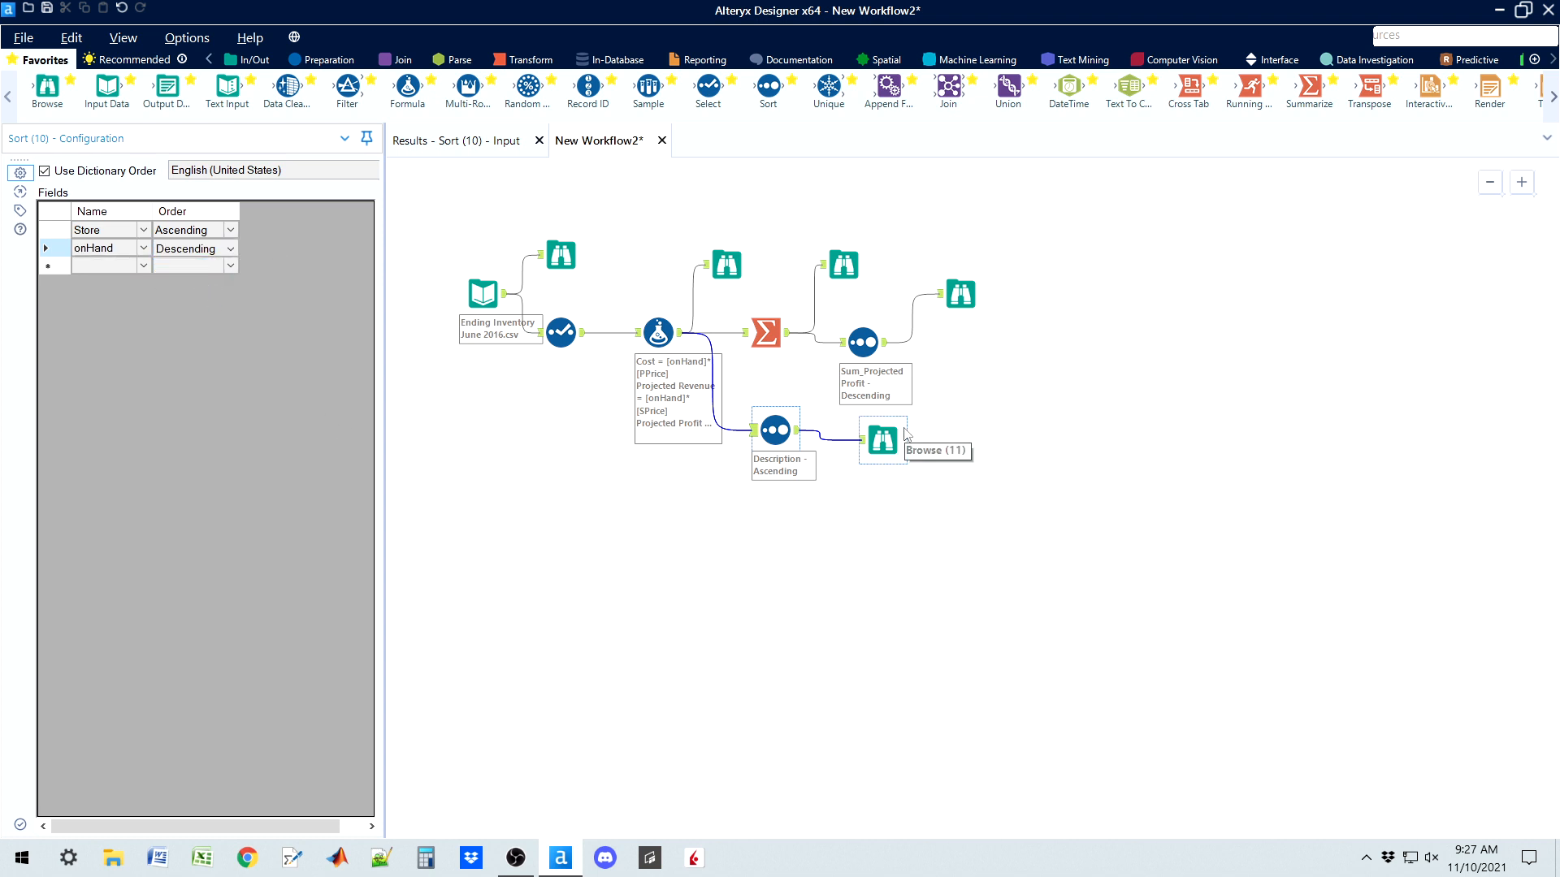
pyautogui.hotkey('ctrl', 'r')
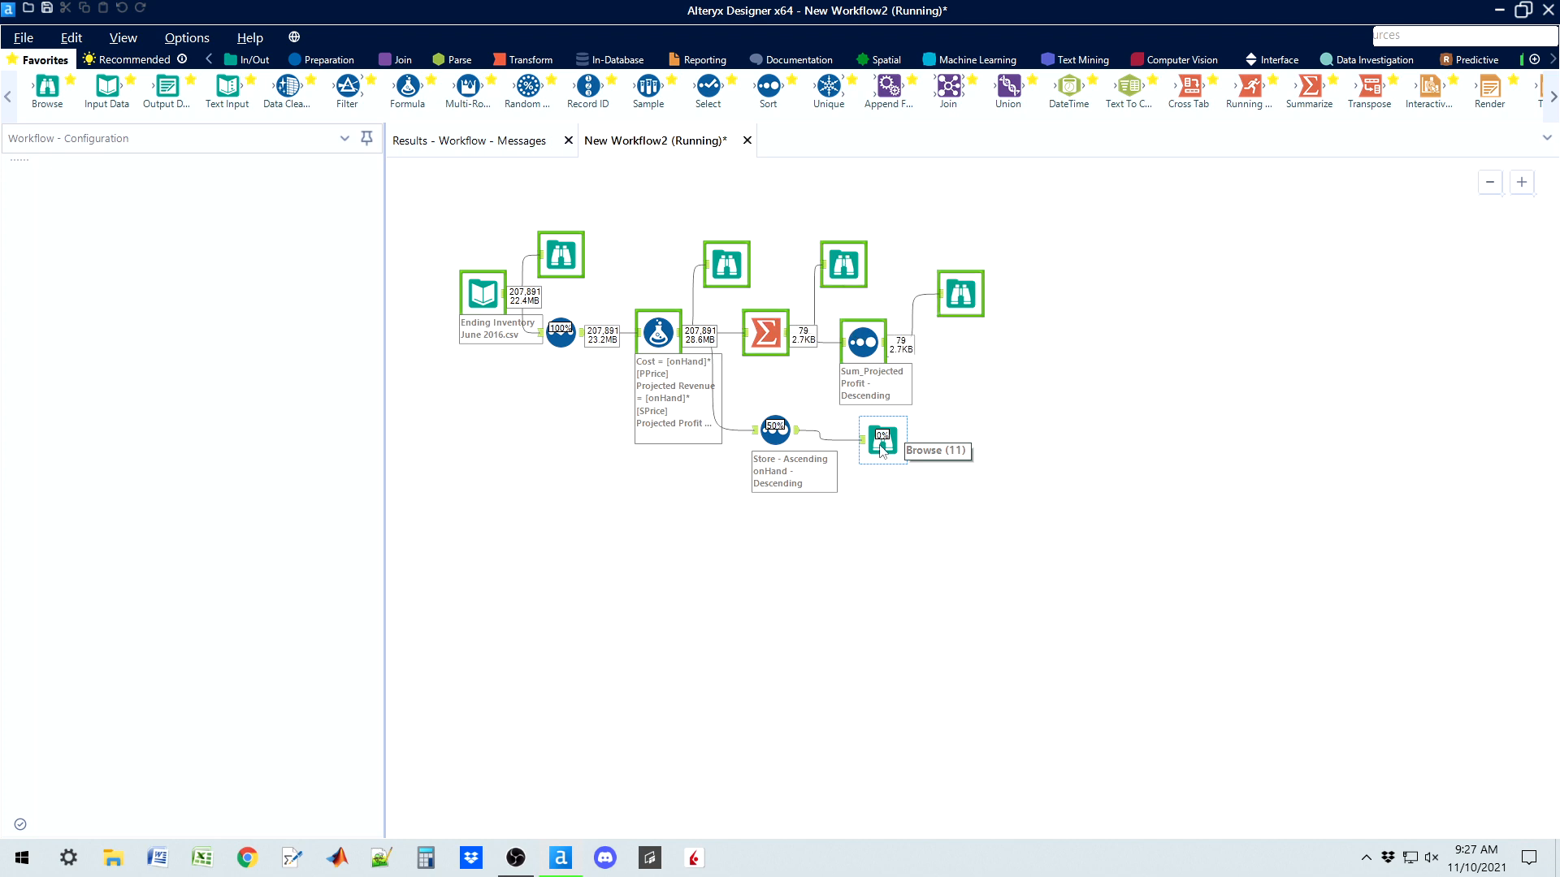
# Open the detail Sort tool's Browse results and examine the Store, Description and onHand values of the first records
pyautogui.click(885, 444)
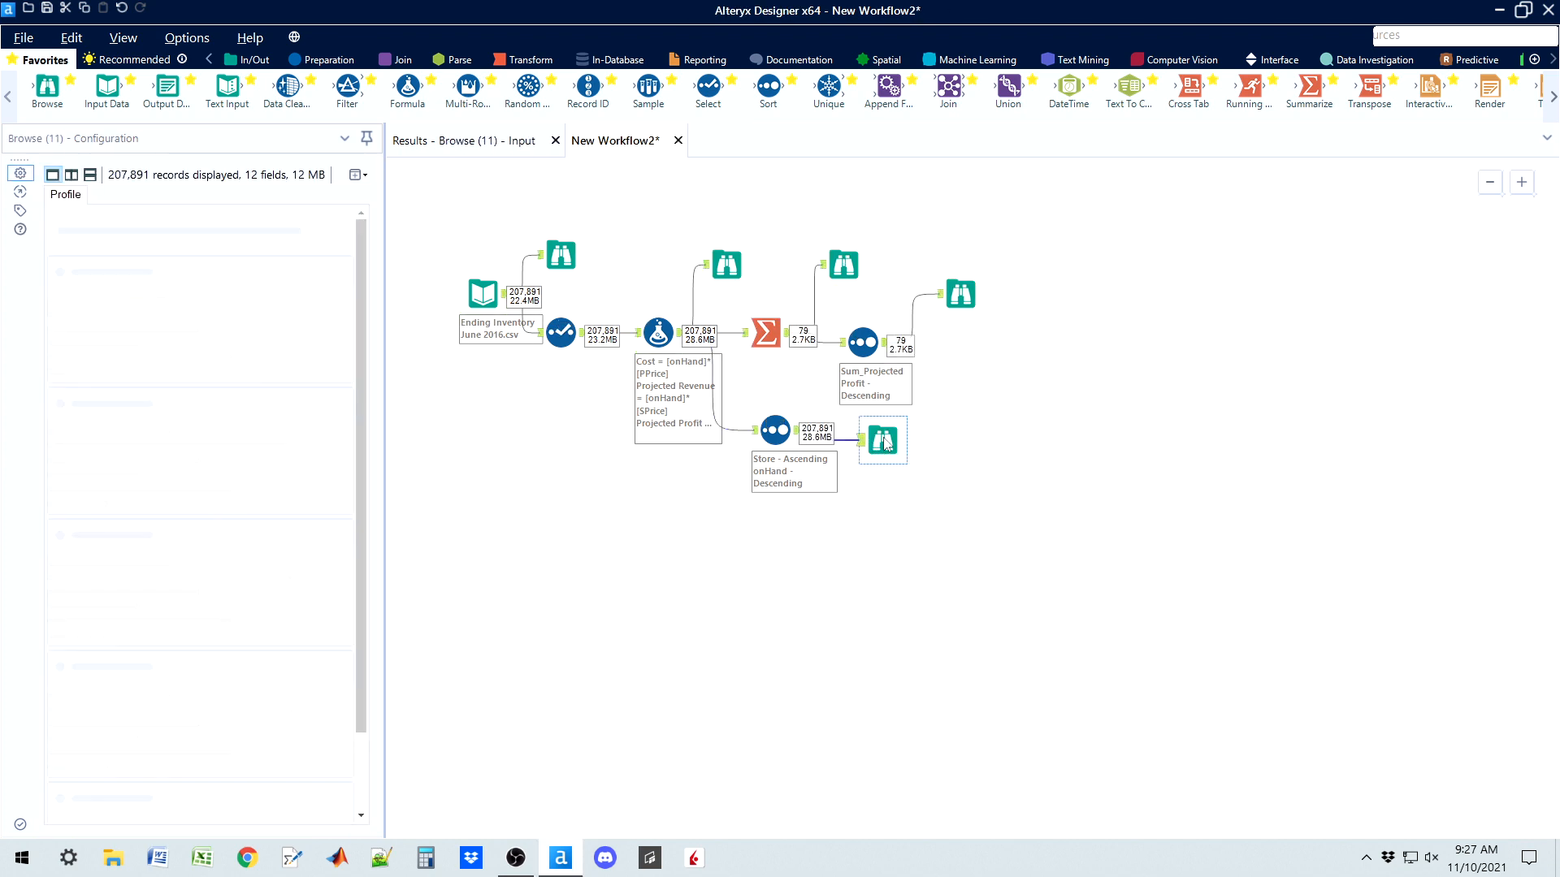
pyautogui.click(509, 154)
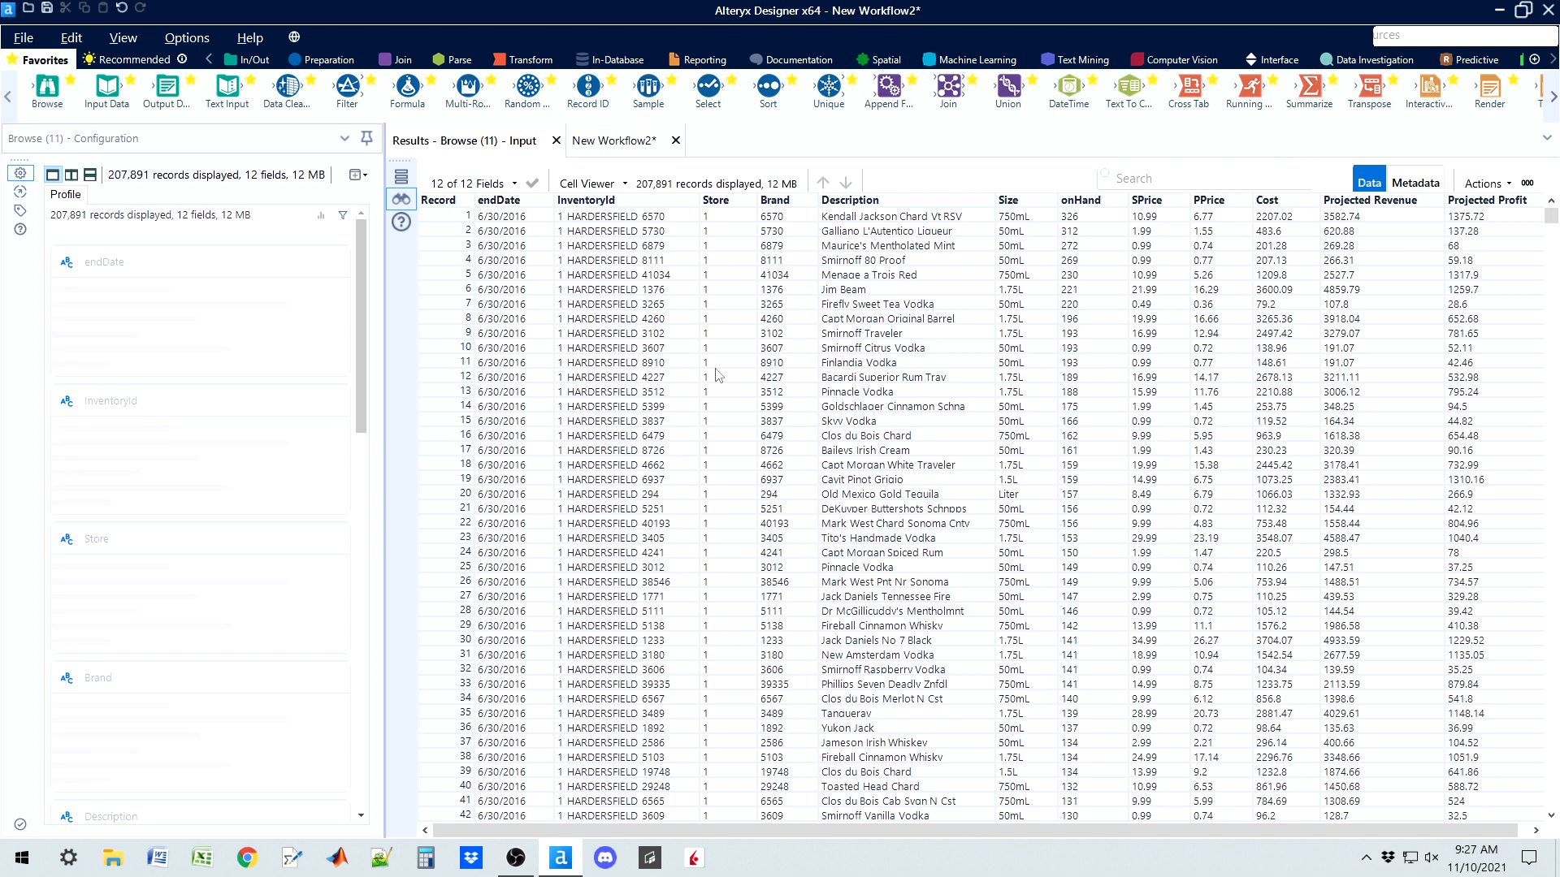
pyautogui.click(729, 217)
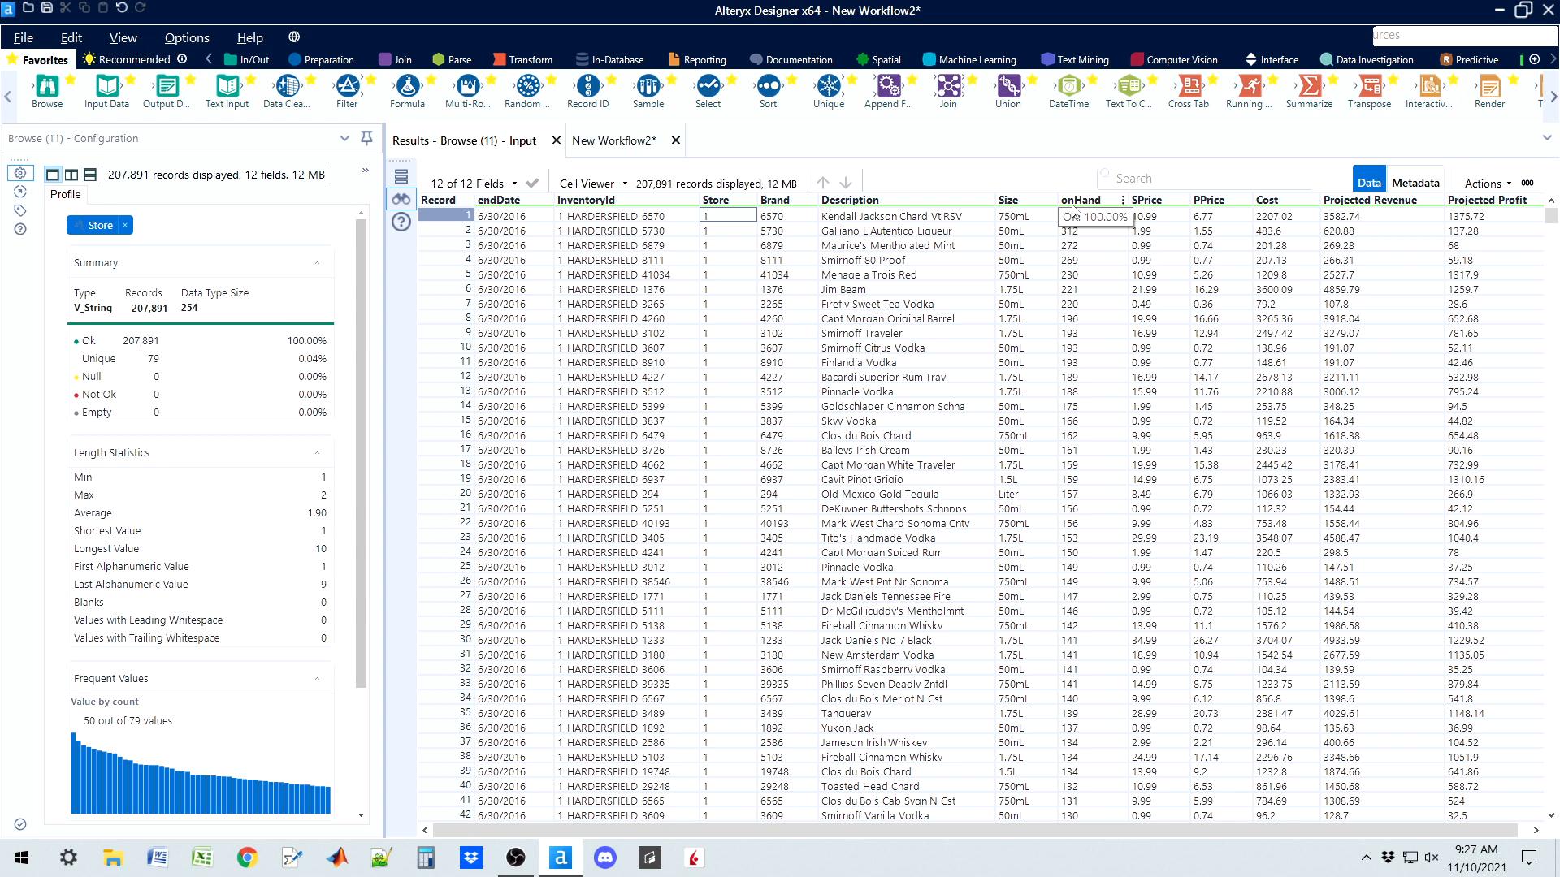
pyautogui.click(458, 217)
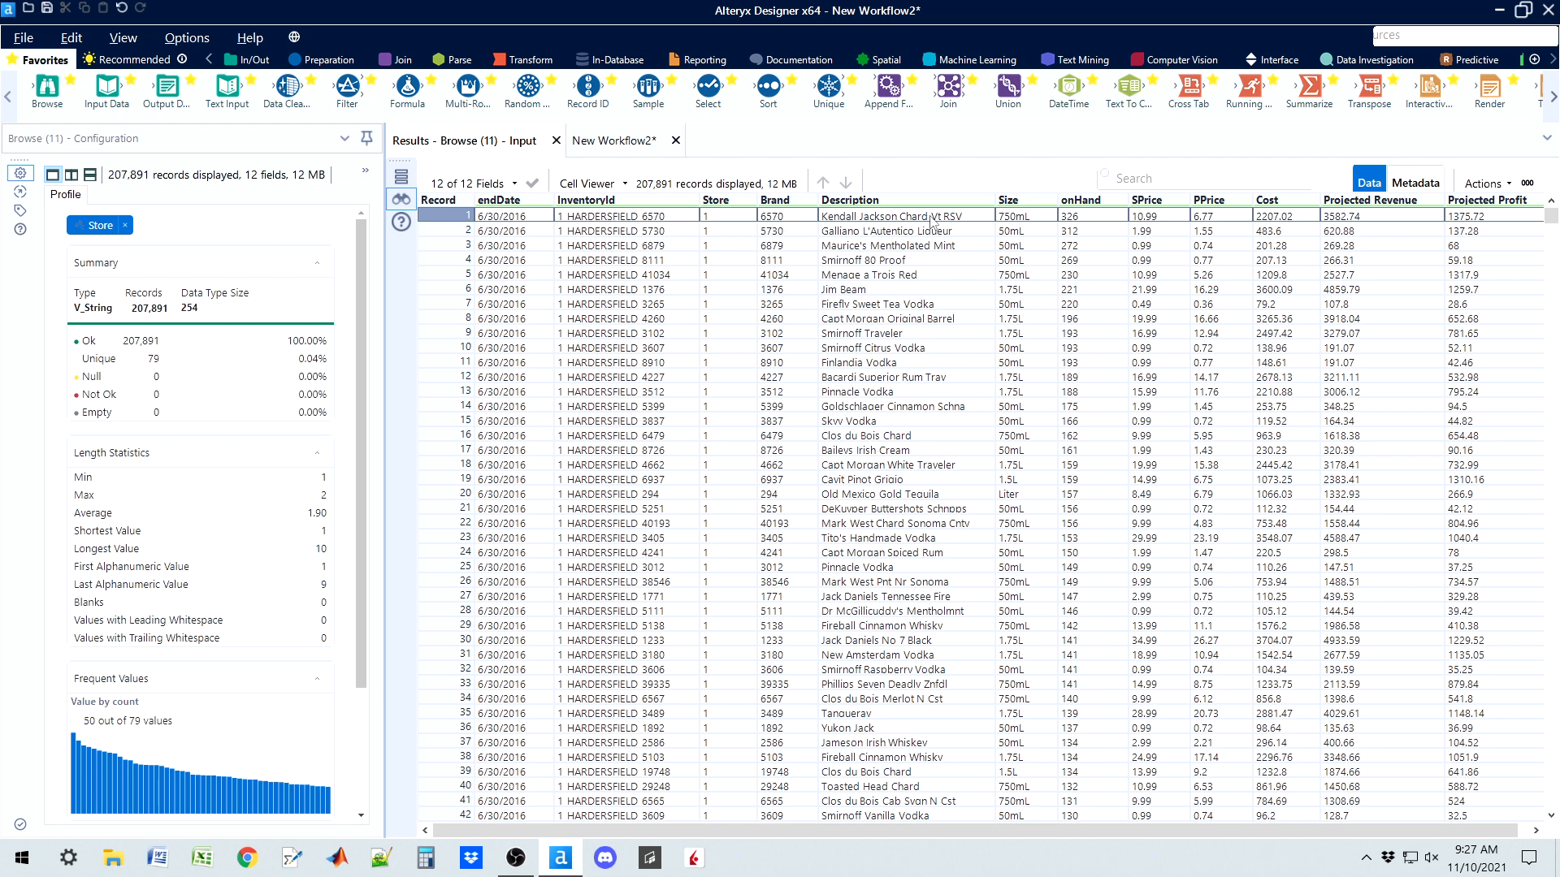
pyautogui.click(1079, 218)
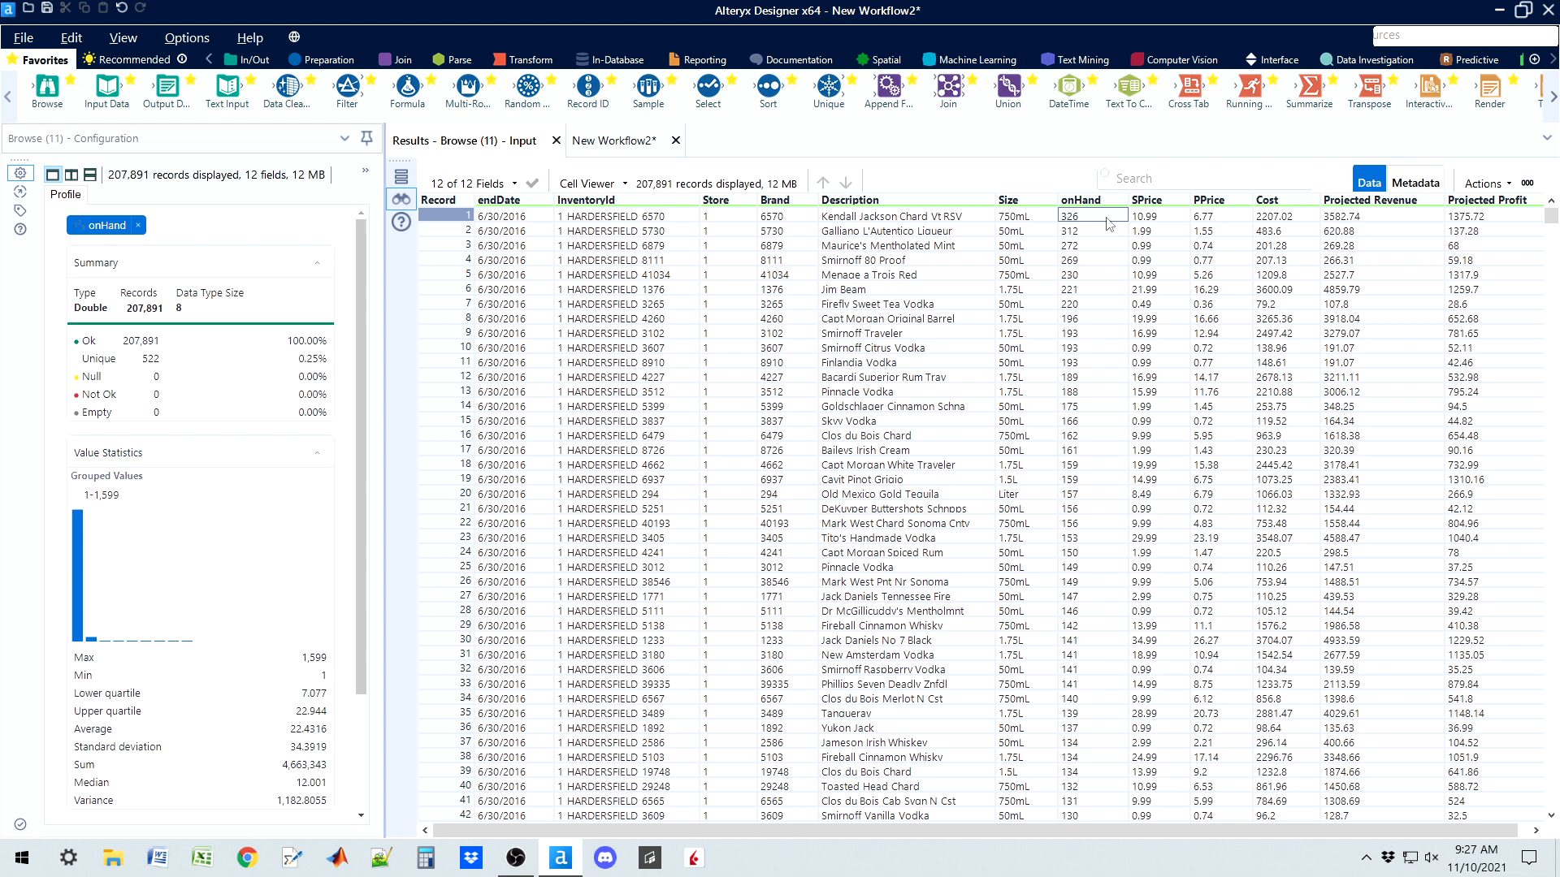
pyautogui.hotkey('shift', 'Down')
pyautogui.click(885, 232)
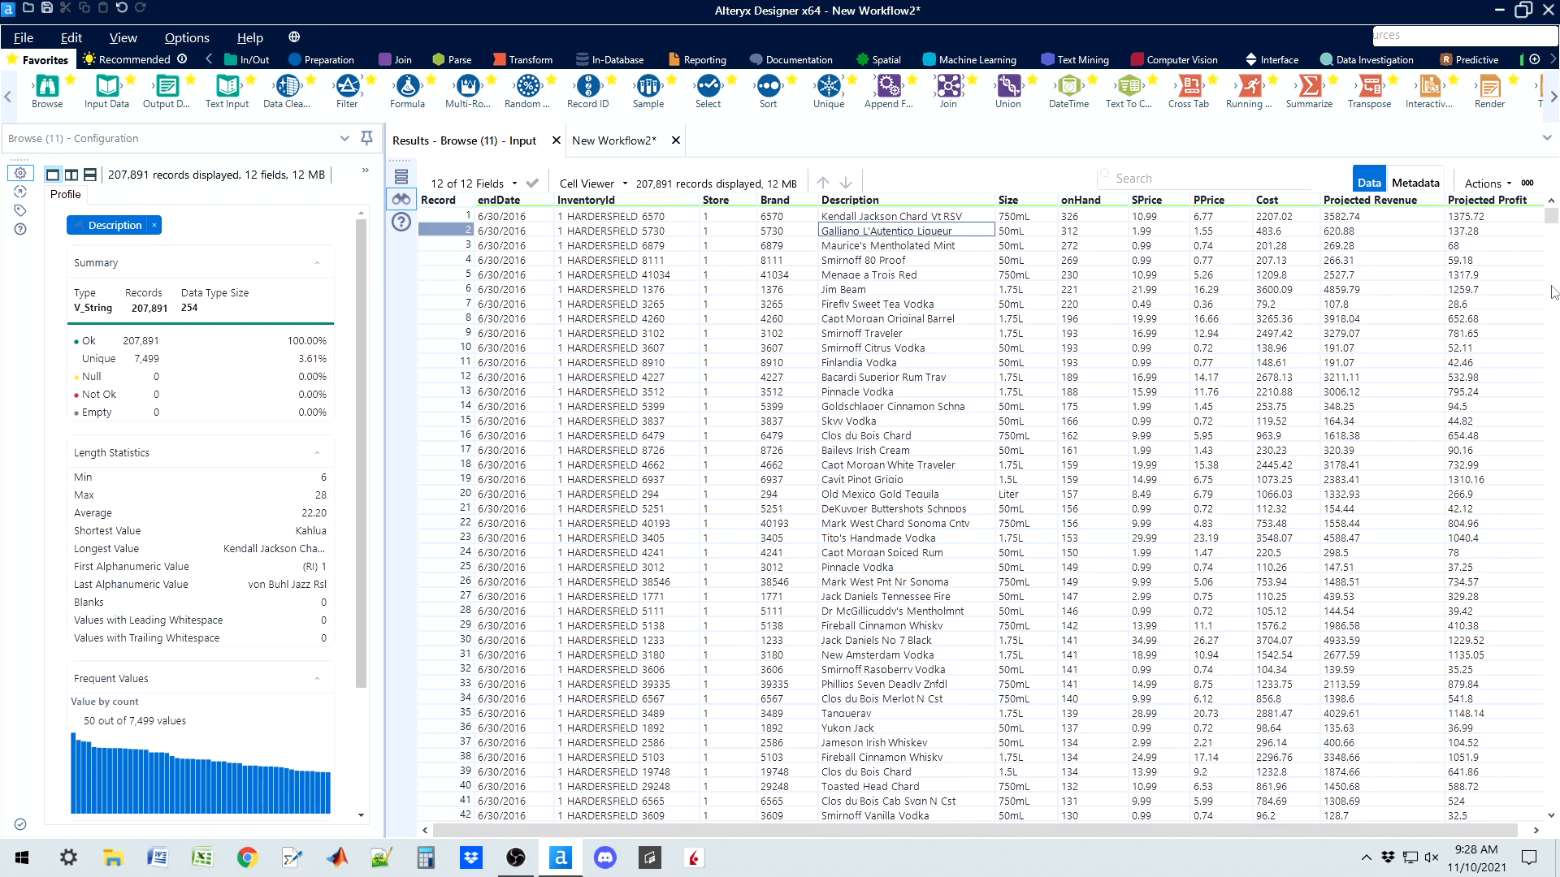
# Examine the records where Store 1 changes to Store 2, comparing the onHand order on both sides of the boundary
pyautogui.moveTo(1551, 815); pyautogui.dragTo(1551, 815)
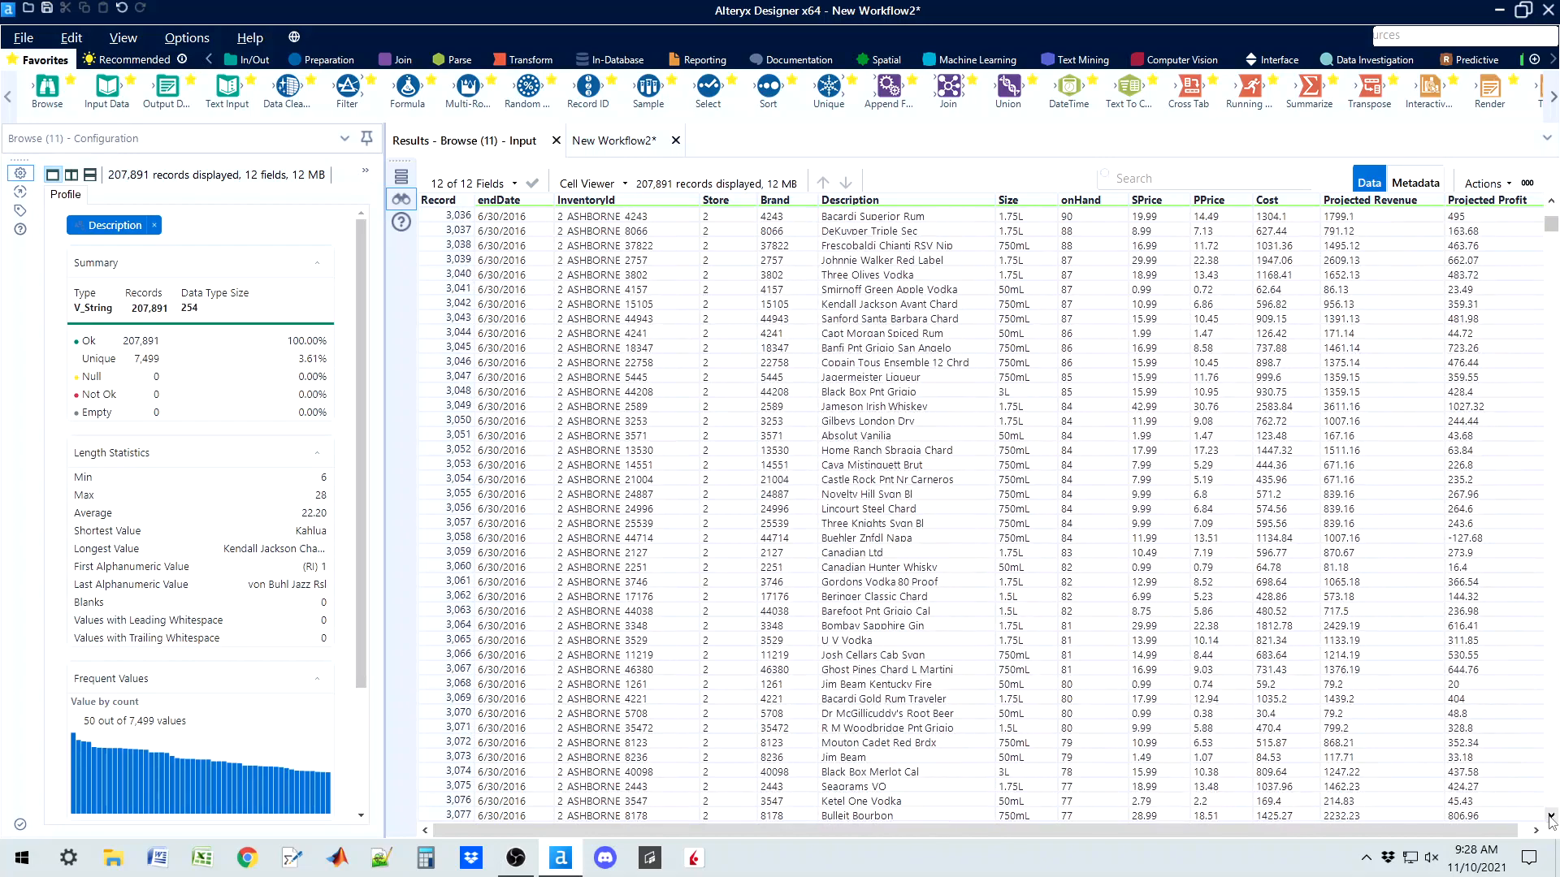
pyautogui.moveTo(1552, 201); pyautogui.dragTo(1552, 201)
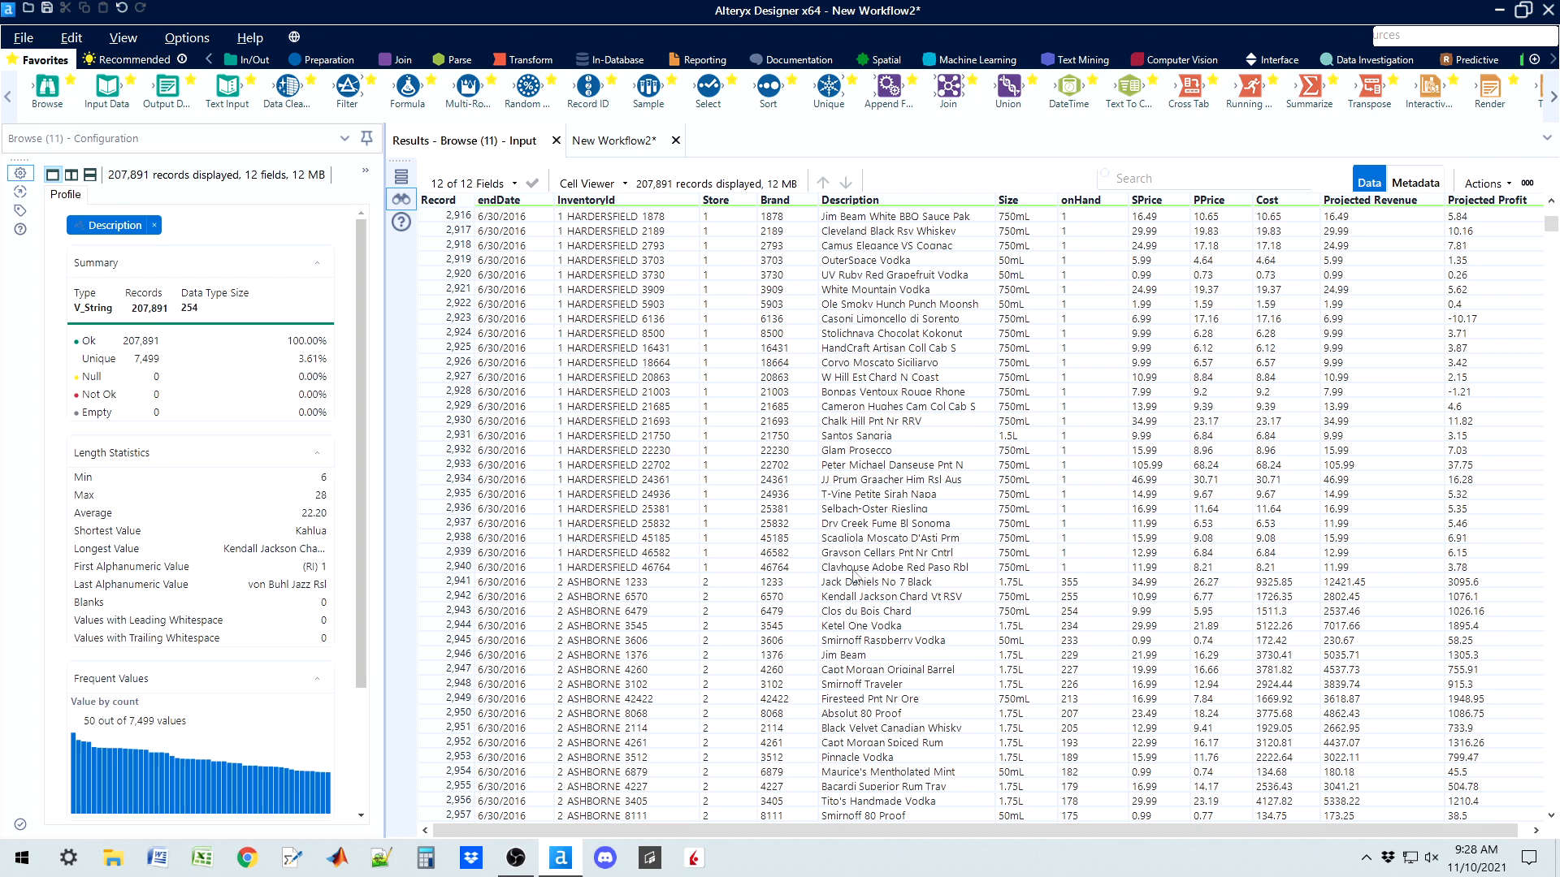
pyautogui.click(447, 567)
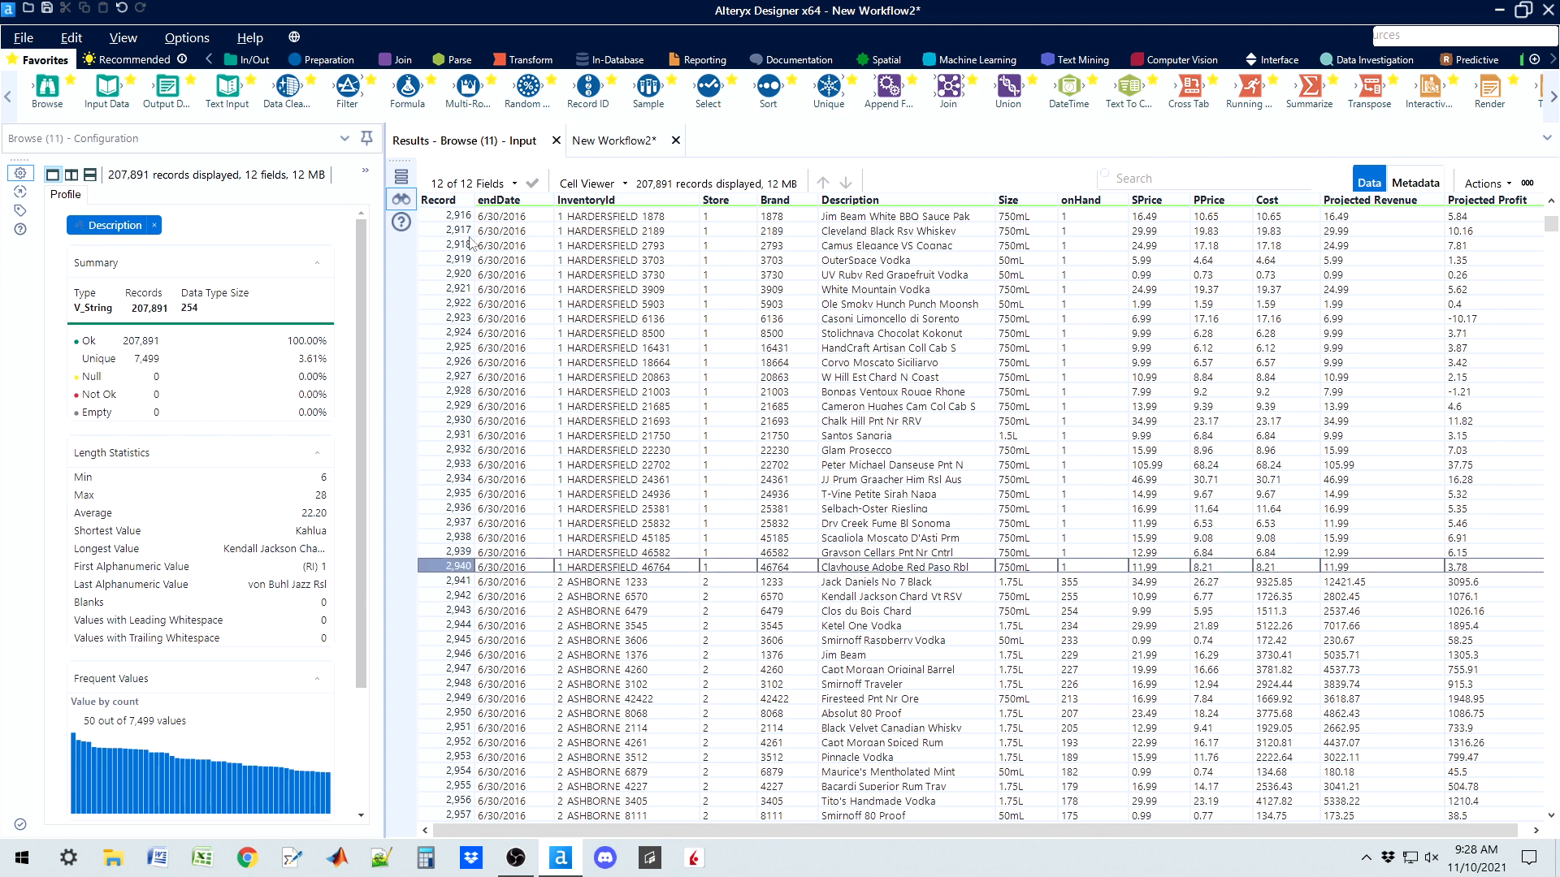
pyautogui.moveTo(443, 217); pyautogui.dragTo(503, 571)
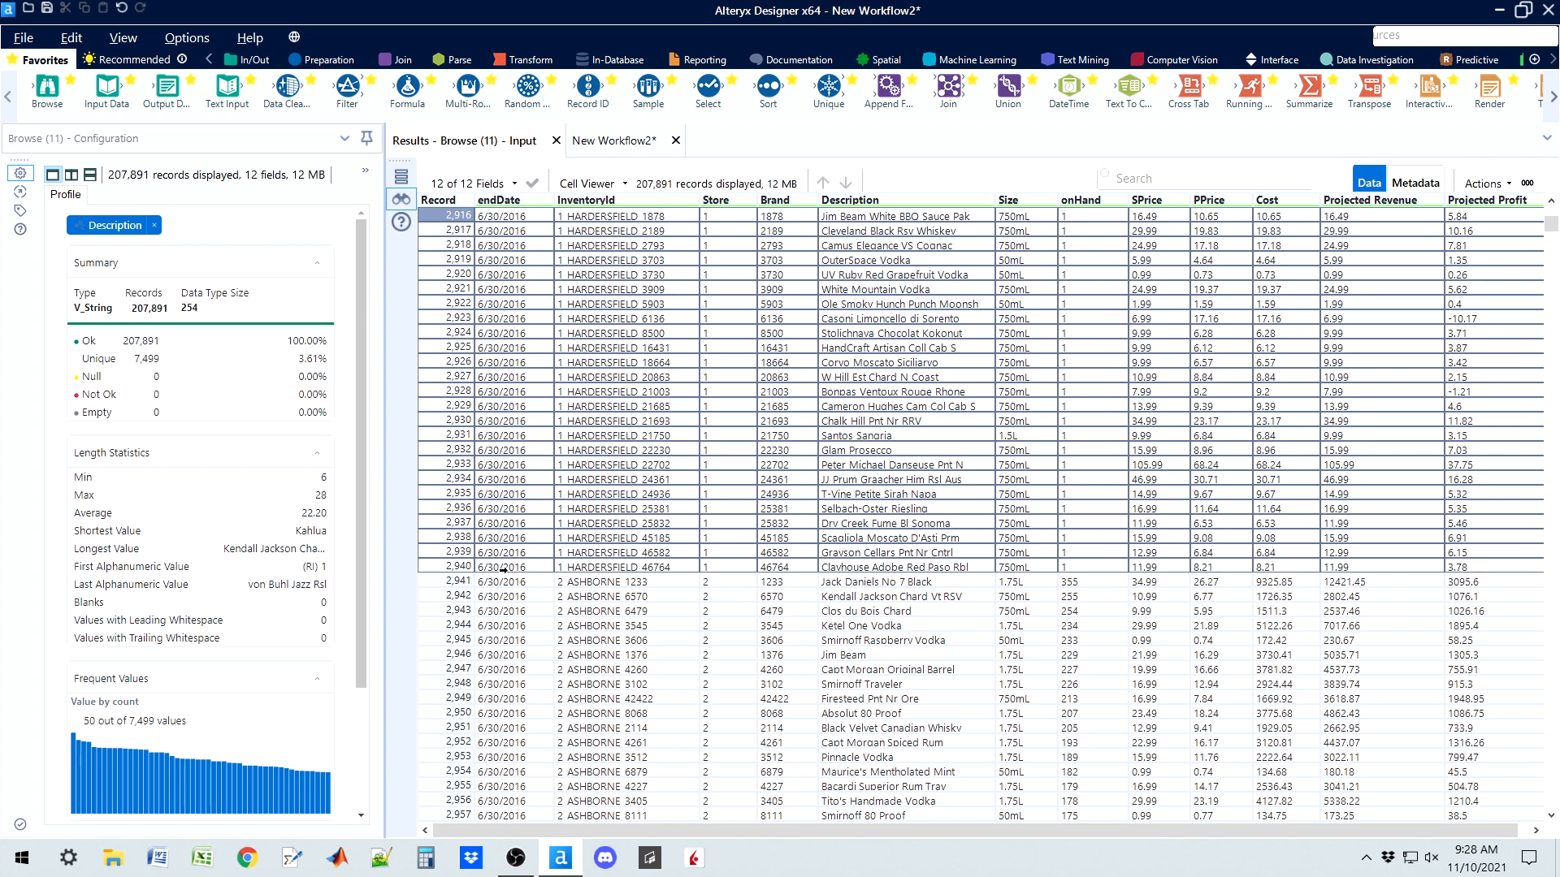
pyautogui.click(441, 579)
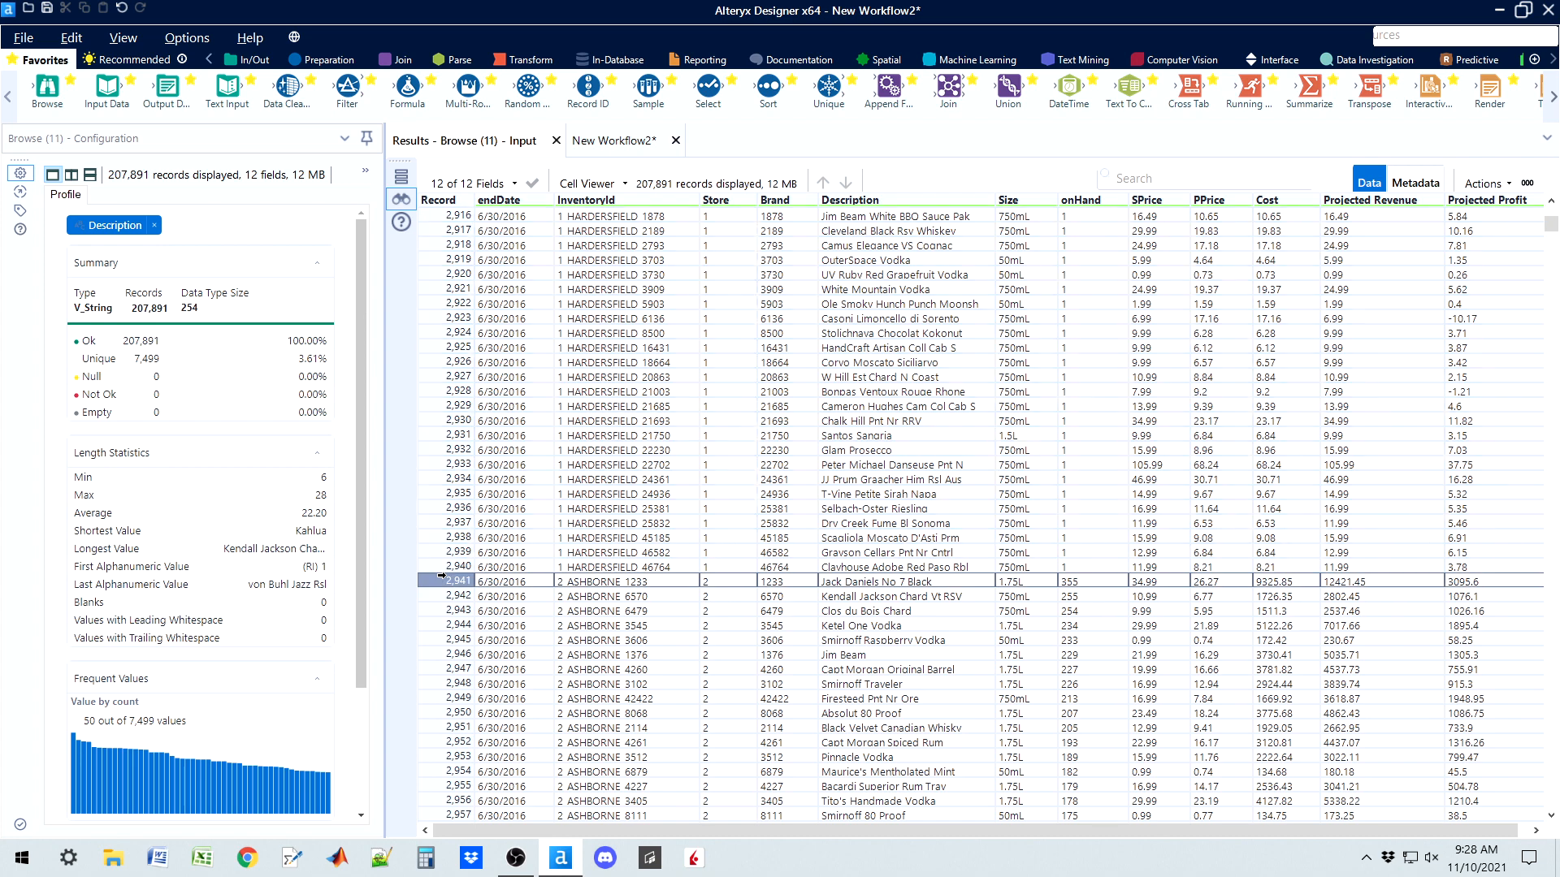
pyautogui.click(876, 584)
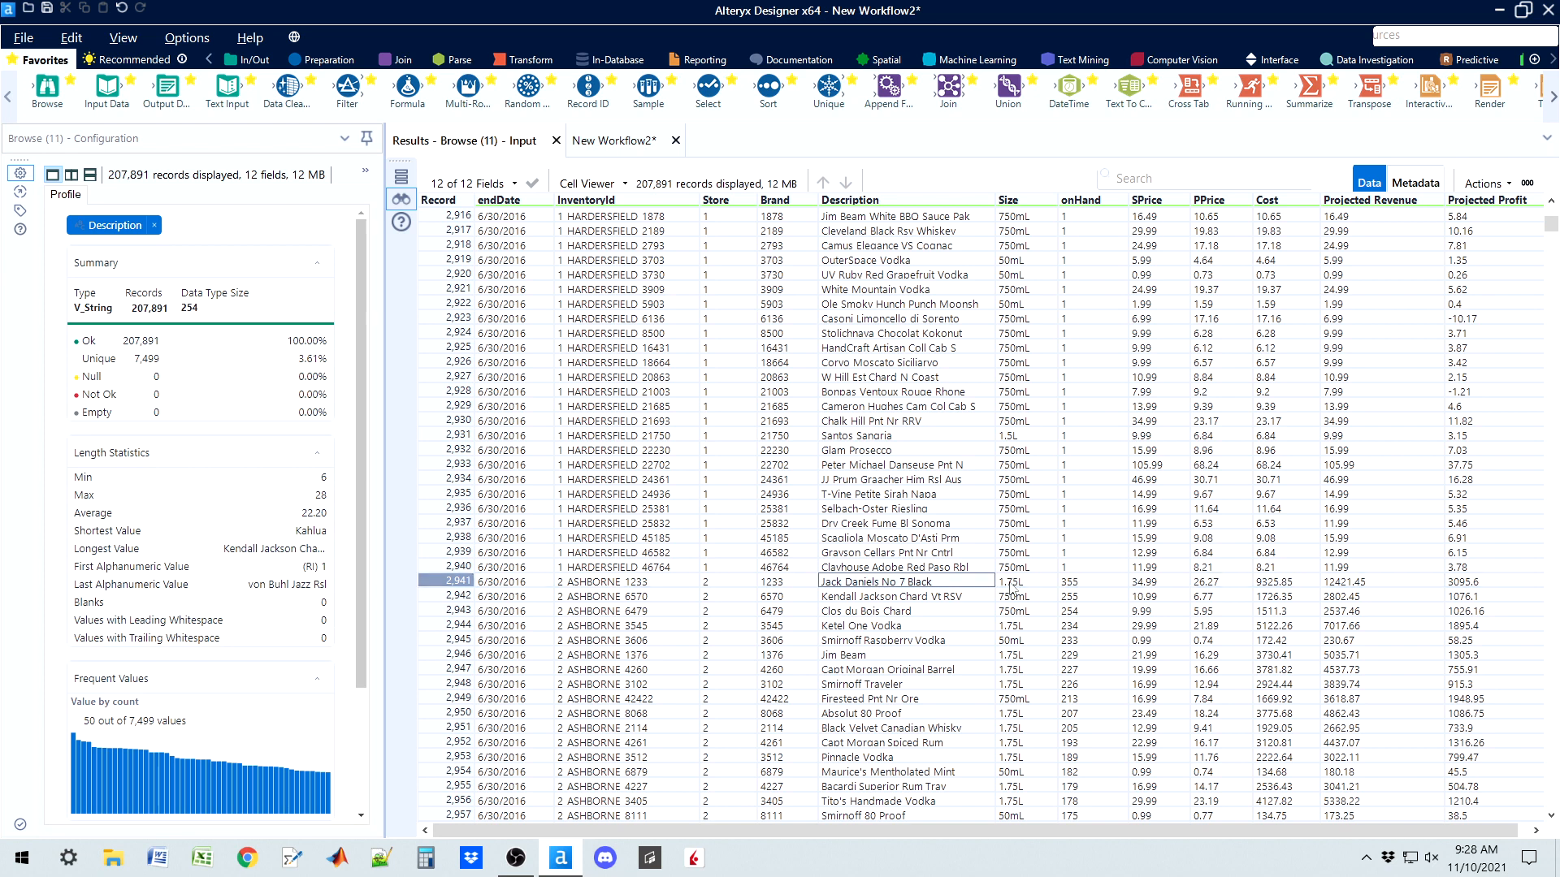
pyautogui.click(1077, 586)
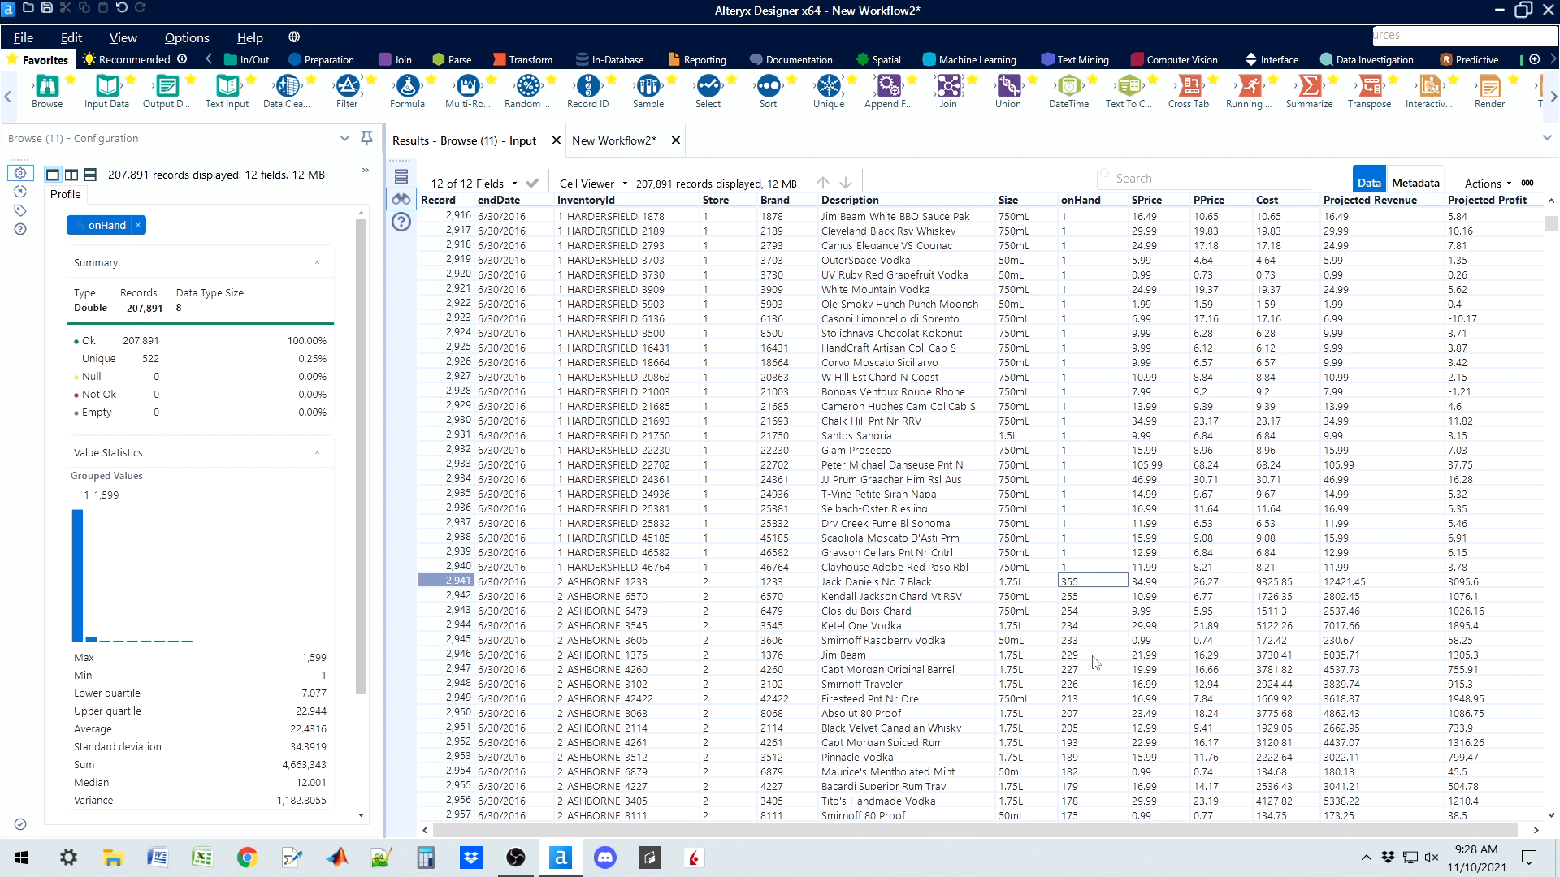
# View the original imported inventory records from the first one in the Input Data tool's Browse results
pyautogui.click(644, 146)
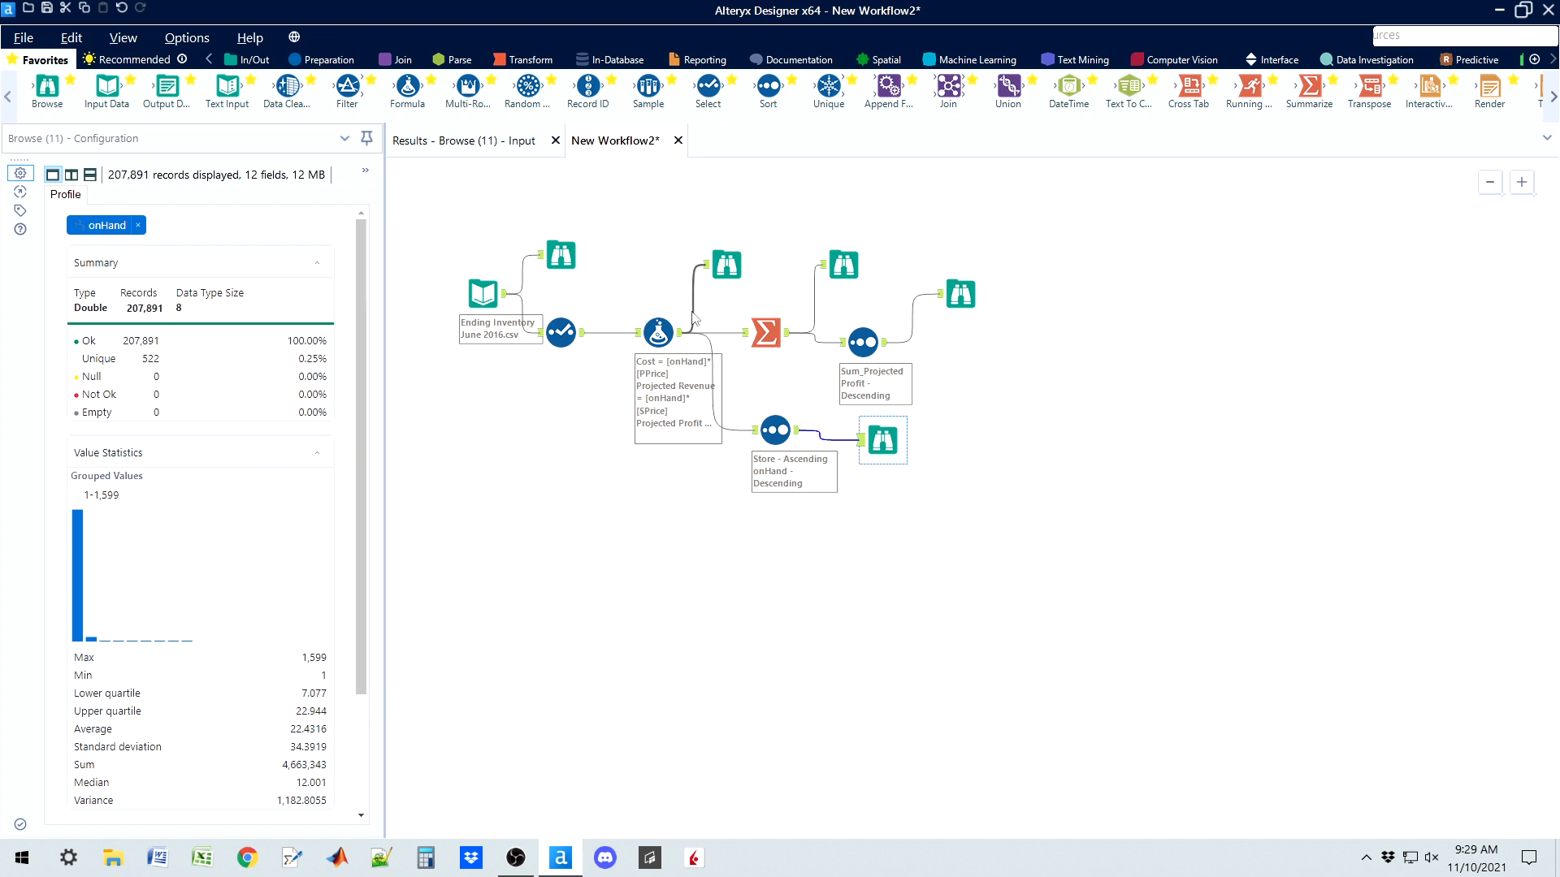
pyautogui.click(561, 257)
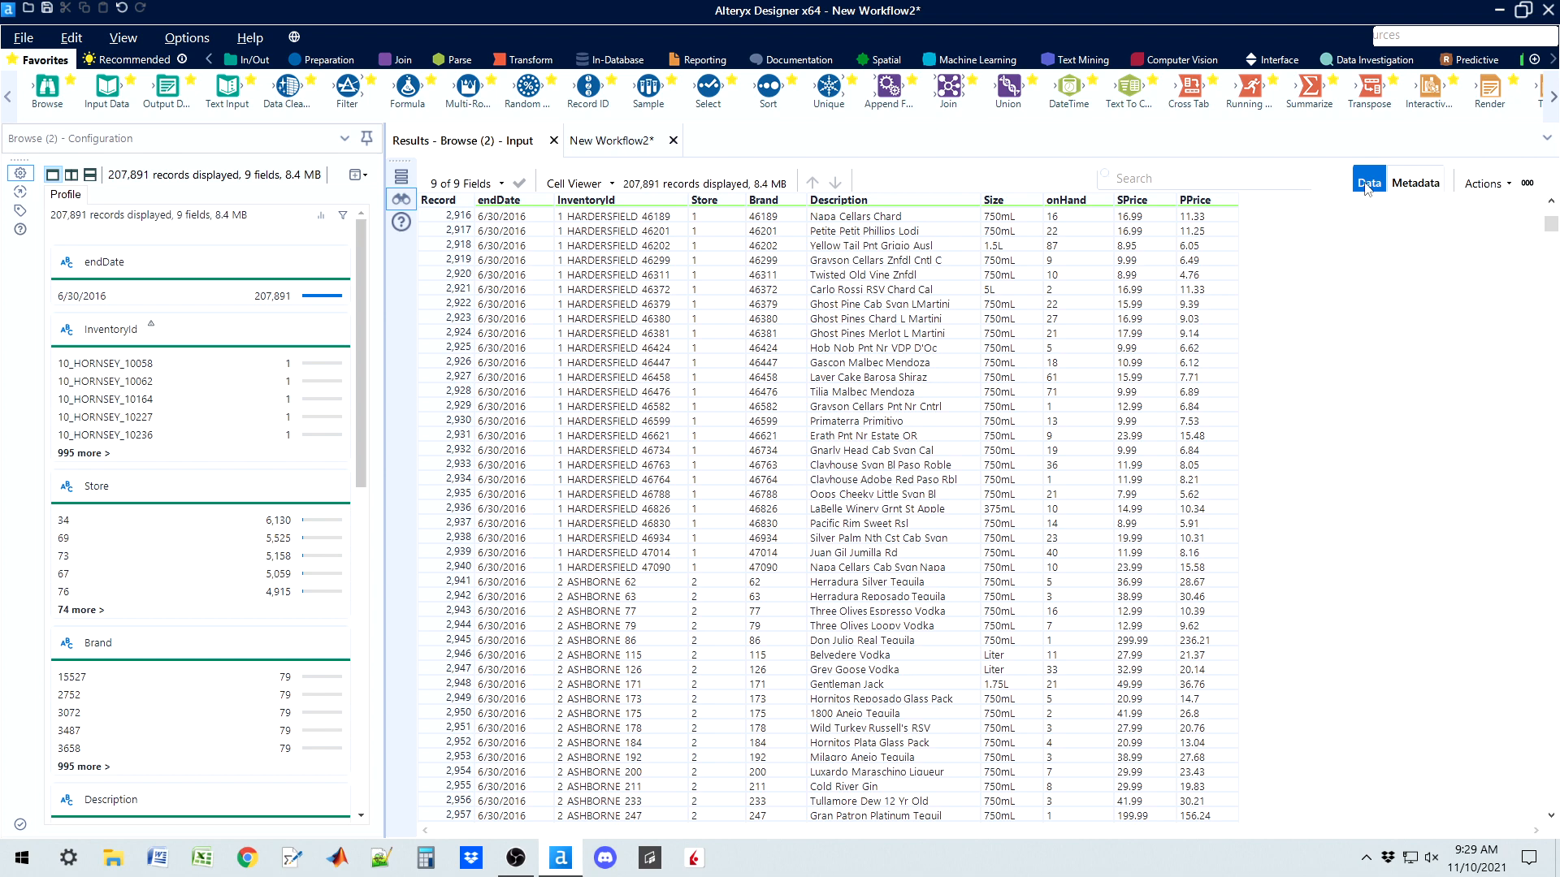
pyautogui.moveTo(1552, 231); pyautogui.dragTo(1547, 211)
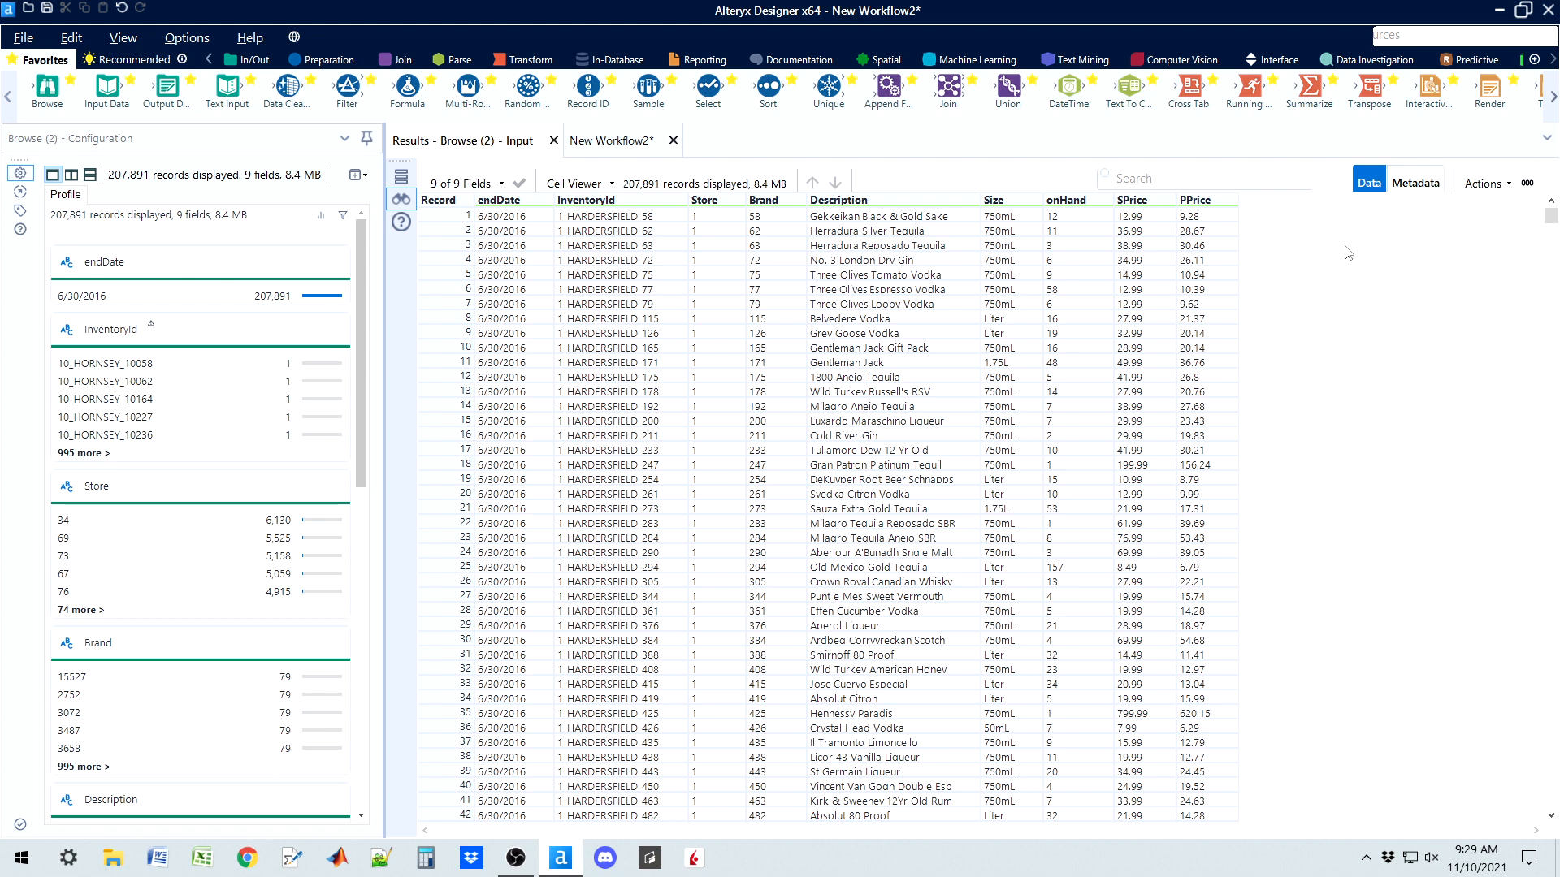
# Review the configurations of the Formula tool, the Summarize tool and the Store/onHand Sort tool on the workflow canvas
pyautogui.click(642, 143)
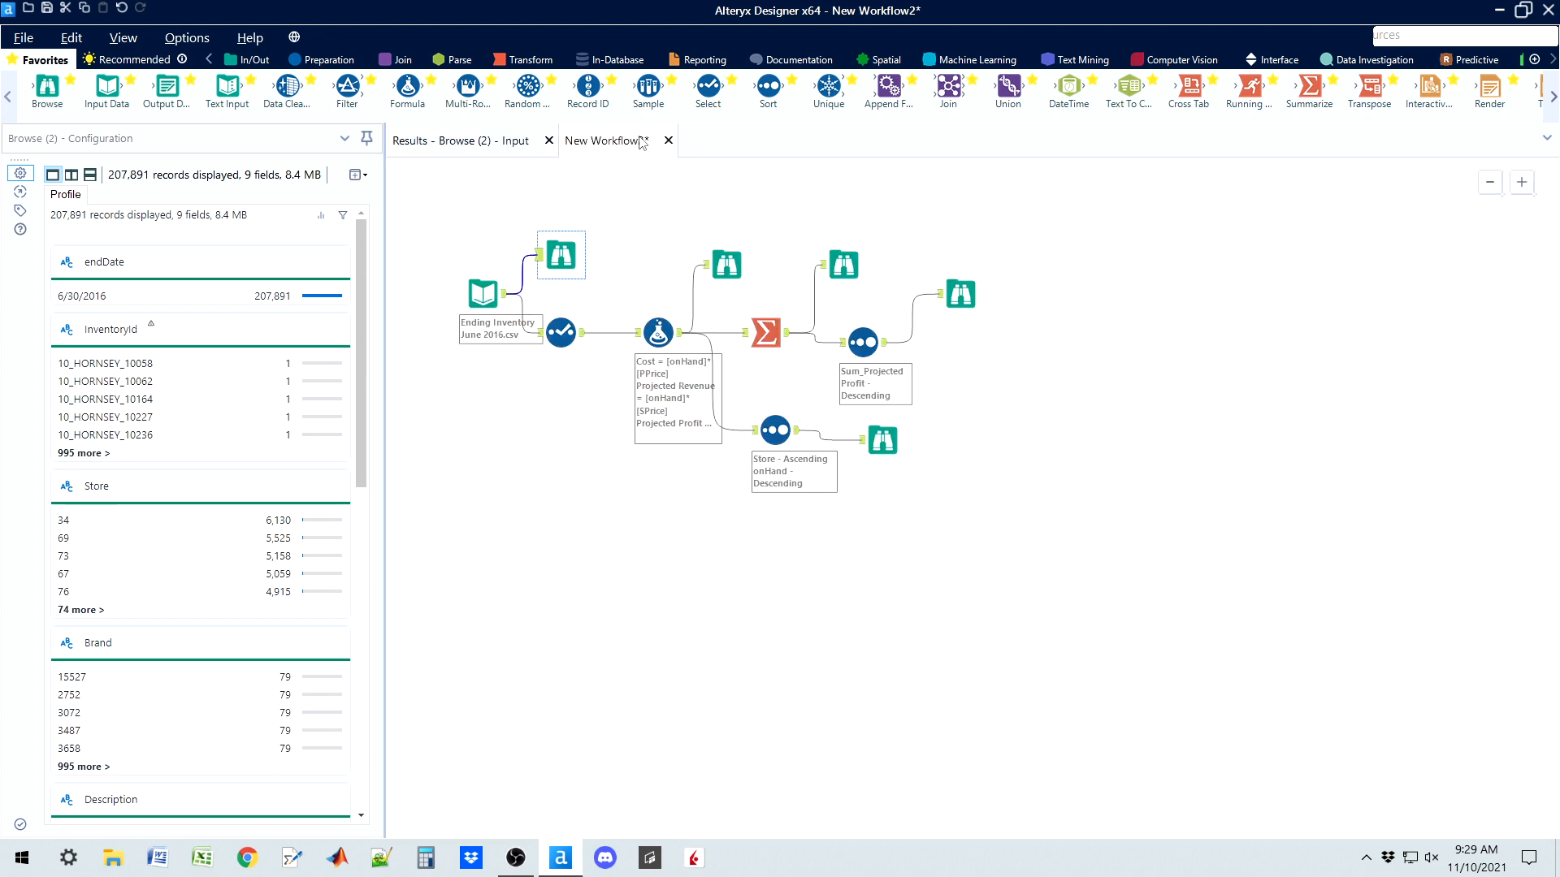
pyautogui.click(658, 333)
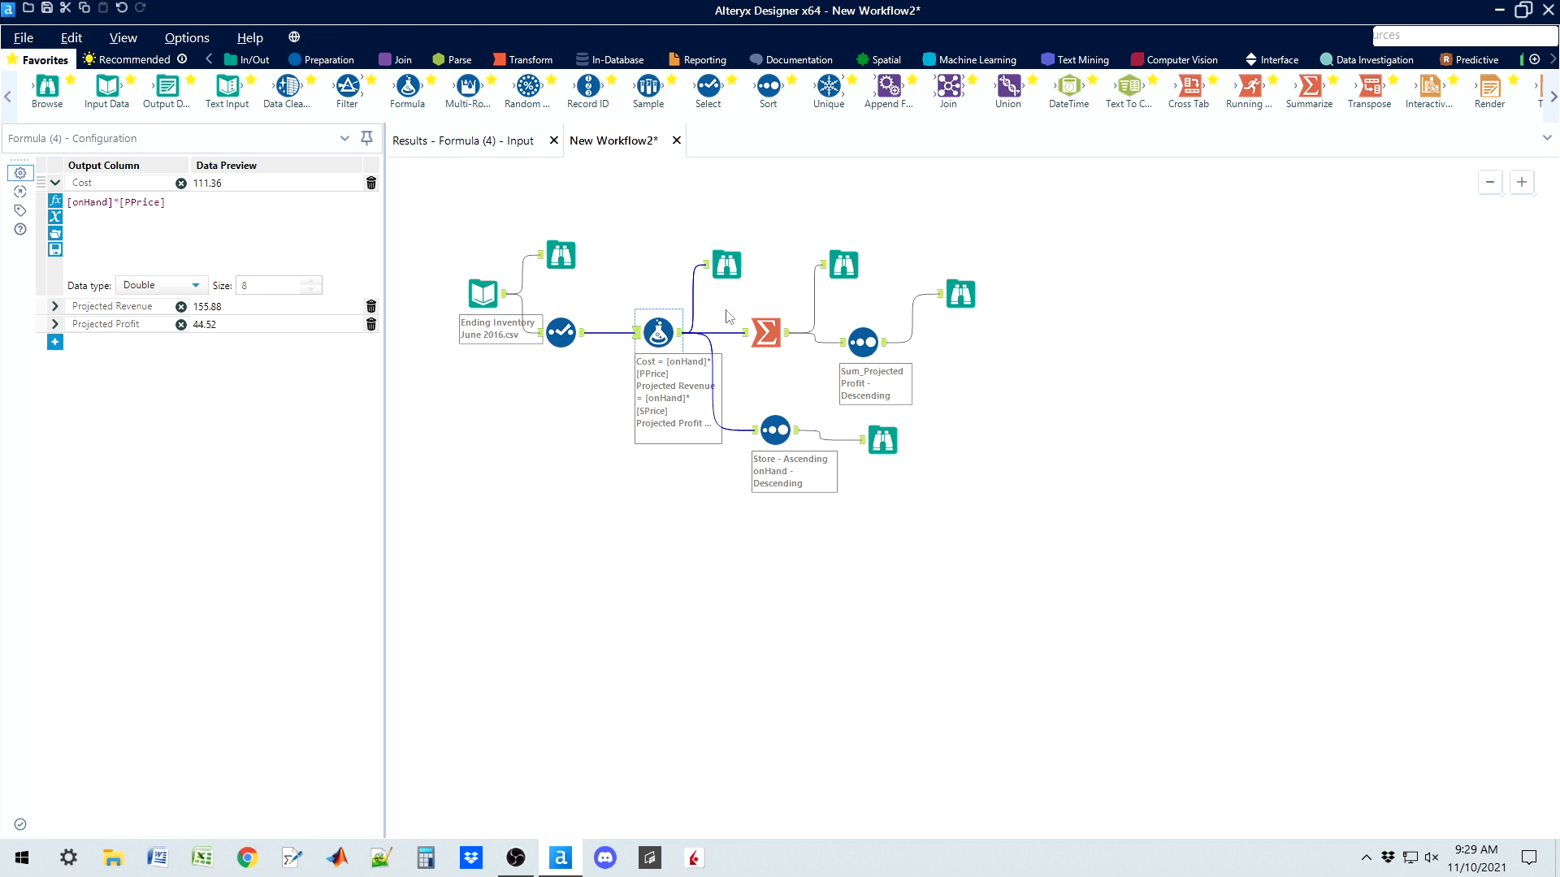
pyautogui.click(766, 332)
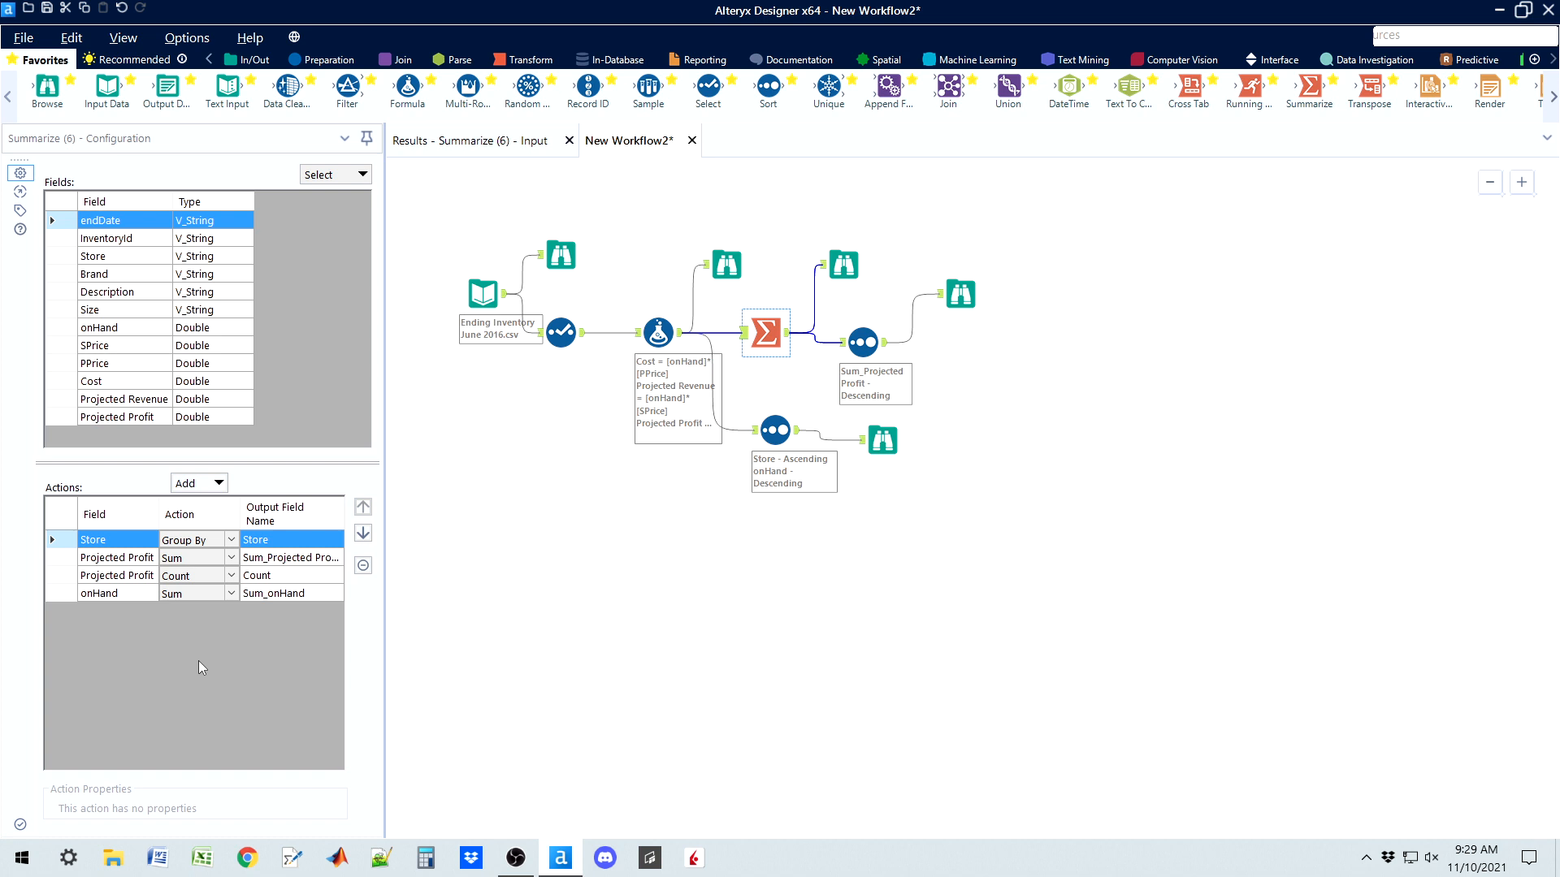
pyautogui.click(773, 439)
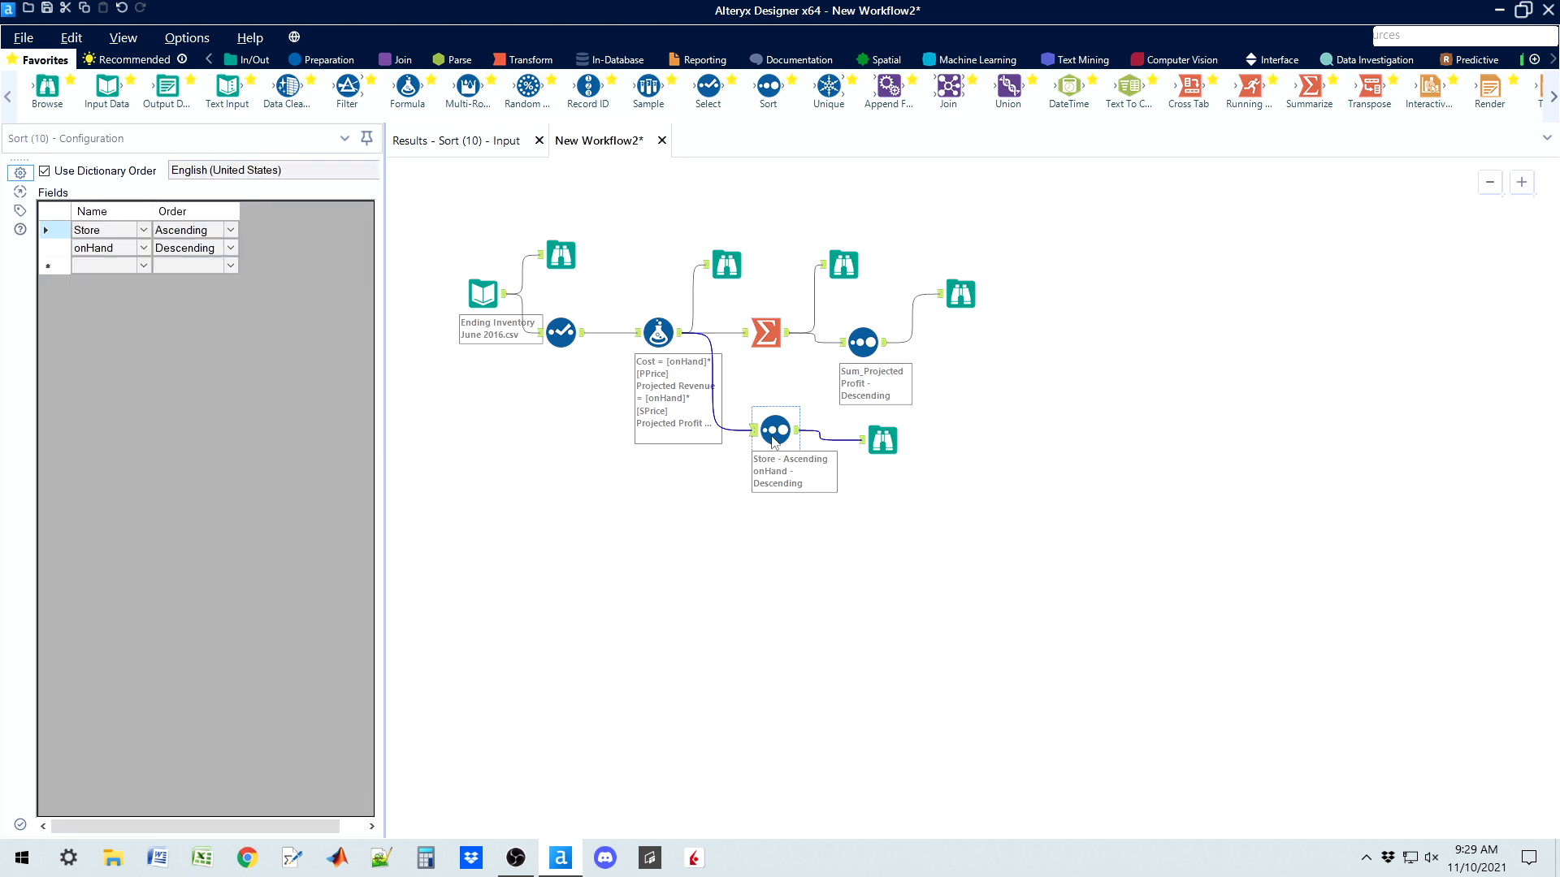